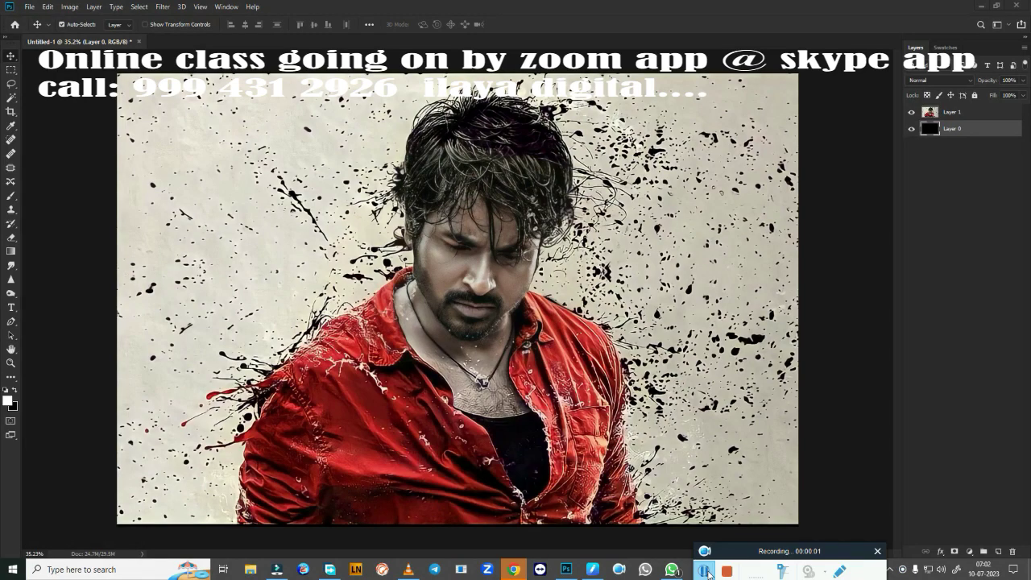
Duplicate Layer 1 and Camera Raw it warmer, +0.40 exposure, +32 contrast, deeper whites and blacks
{"action": "left_click", "coordinate": [966, 116]}
{"action": "key", "text": "ctrl+j"}
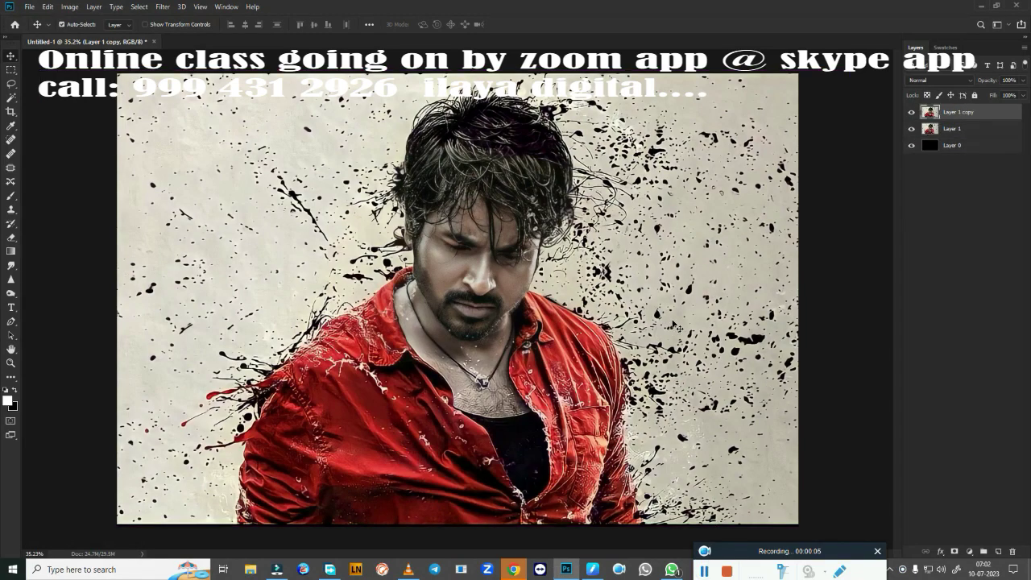
{"action": "key", "text": "ctrl+shift+a"}
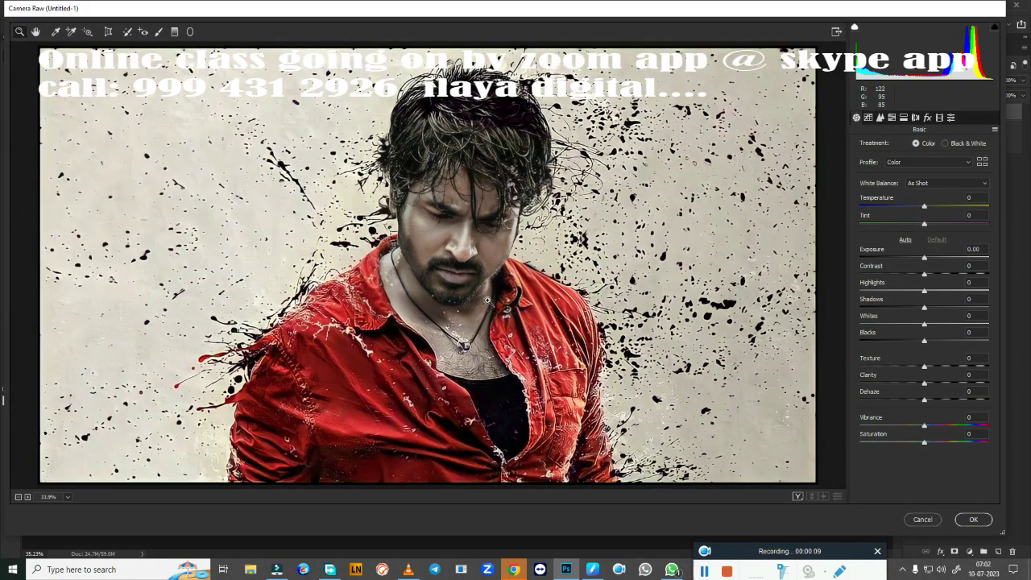
{"action": "key", "text": "ctrl+plus"}
{"action": "key", "text": "ctrl+plus"}
{"action": "left_click_drag", "start_coordinate": [927, 207], "coordinate": [936, 206]}
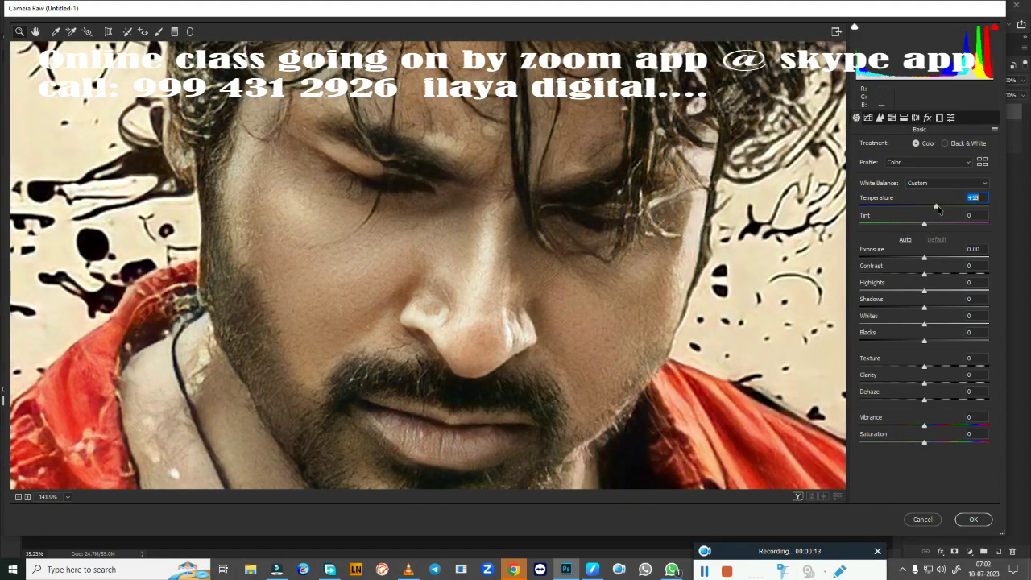
{"action": "mouse_move", "coordinate": [924, 258]}
{"action": "left_mouse_down"}
{"action": "mouse_move", "coordinate": [946, 275]}
{"action": "mouse_move", "coordinate": [918, 307]}
{"action": "mouse_move", "coordinate": [943, 324]}
{"action": "mouse_move", "coordinate": [906, 342]}
{"action": "left_mouse_up"}
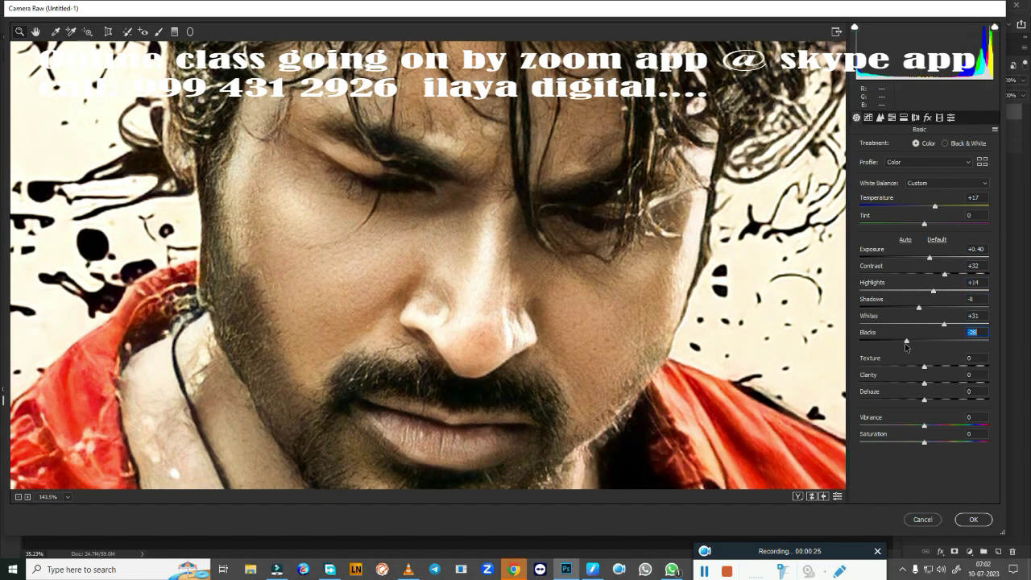
{"action": "left_click_drag", "start_coordinate": [923, 384], "coordinate": [930, 385]}
{"action": "left_click_drag", "start_coordinate": [924, 223], "coordinate": [930, 223]}
{"action": "left_click", "coordinate": [973, 519]}
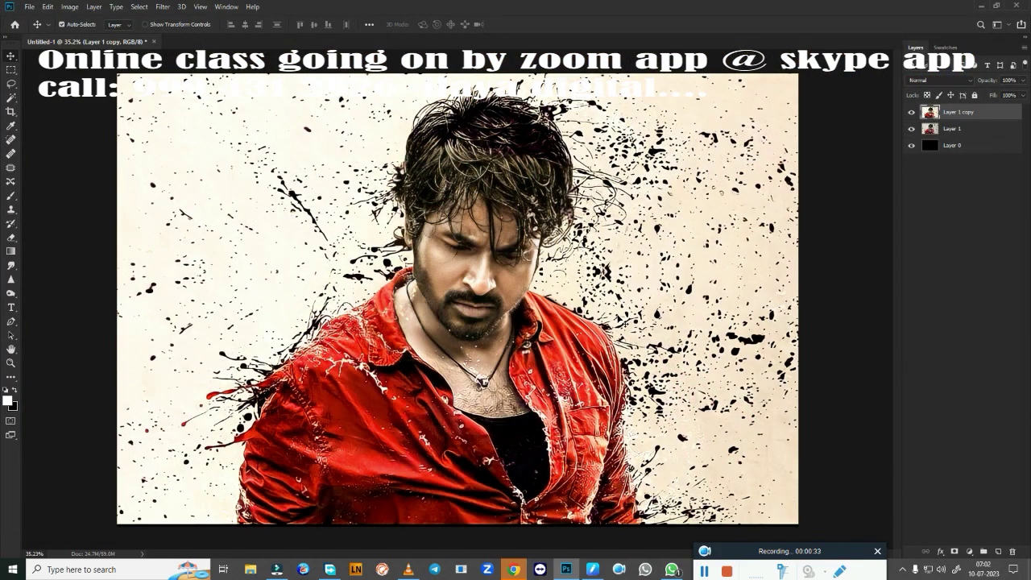
Duplicate the adjusted layer again and zoom to the face with the view rotation straightened
{"action": "key", "text": "ctrl+j"}
{"action": "scroll", "coordinate": [424, 338], "scroll_direction": "up", "scroll_amount": 3}
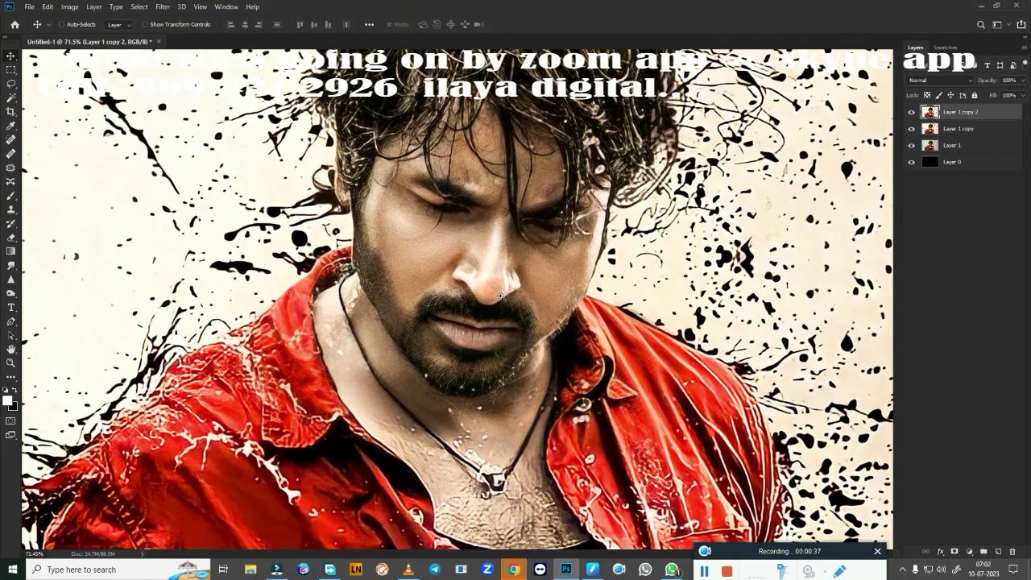
{"action": "left_click_drag", "start_coordinate": [424, 340], "coordinate": [451, 241]}
{"action": "scroll", "coordinate": [352, 306], "scroll_direction": "up", "scroll_amount": 5}
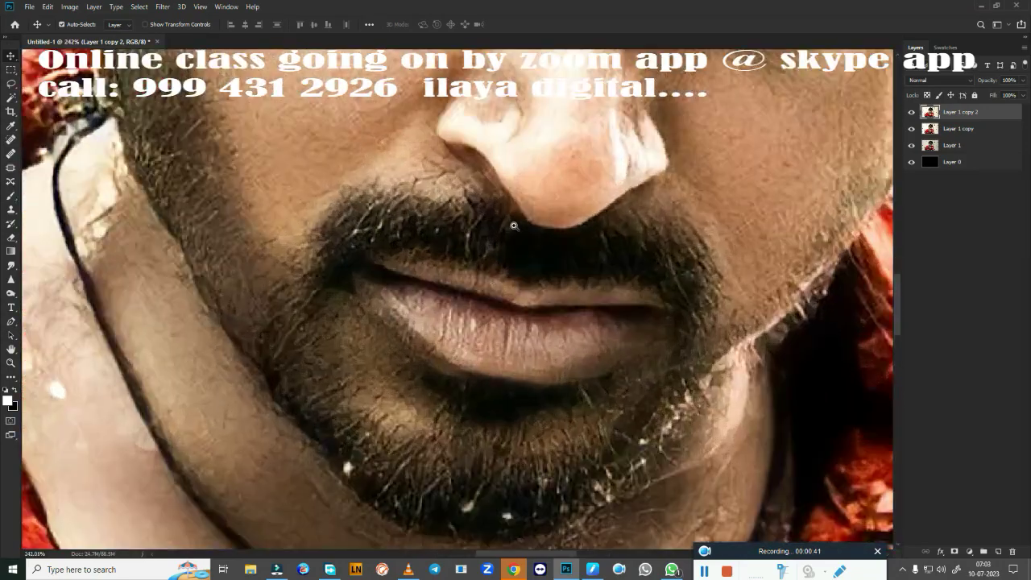
{"action": "key", "text": "r"}
{"action": "left_click_drag", "start_coordinate": [353, 306], "coordinate": [437, 349]}
Choose the Mixer Brush set to Very Wet, Light Mix and add empty Layer 2 on top
{"action": "key", "text": "b"}
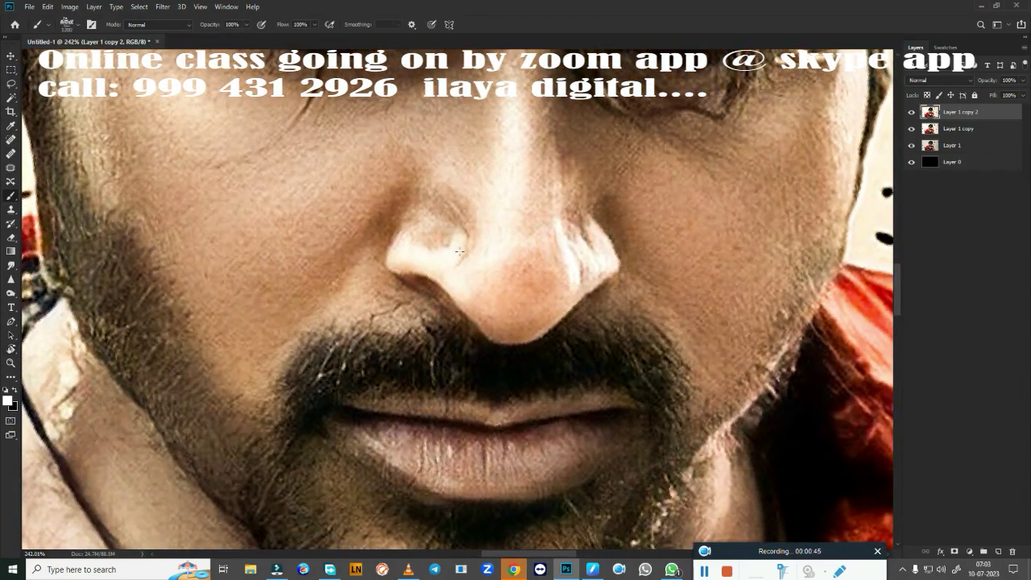
{"action": "right_click", "coordinate": [456, 246]}
{"action": "key", "text": "shift+b"}
{"action": "key", "text": "shift+b"}
{"action": "key", "text": "shift+b"}
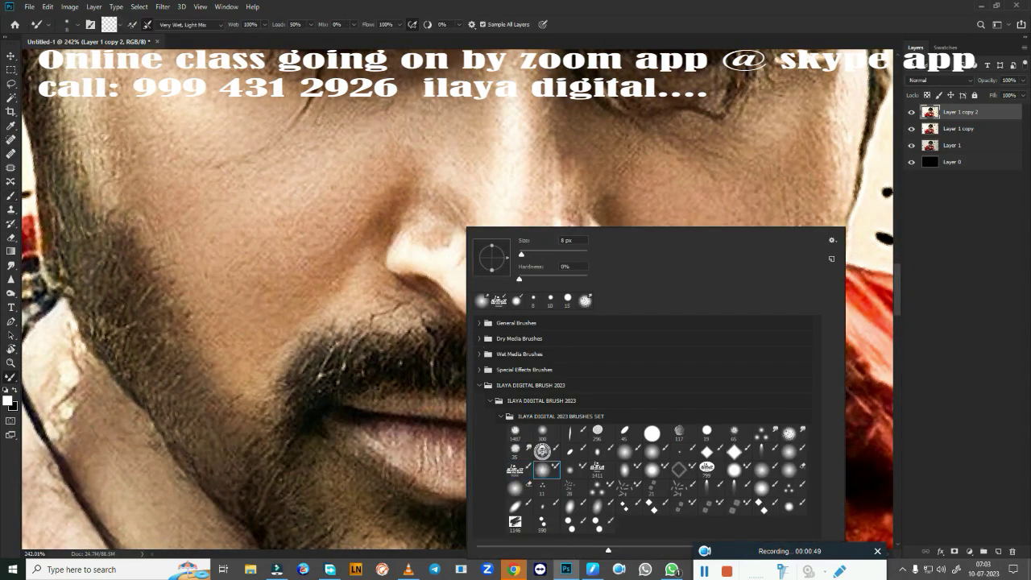
{"action": "scroll", "coordinate": [552, 350], "scroll_direction": "up", "scroll_amount": 2}
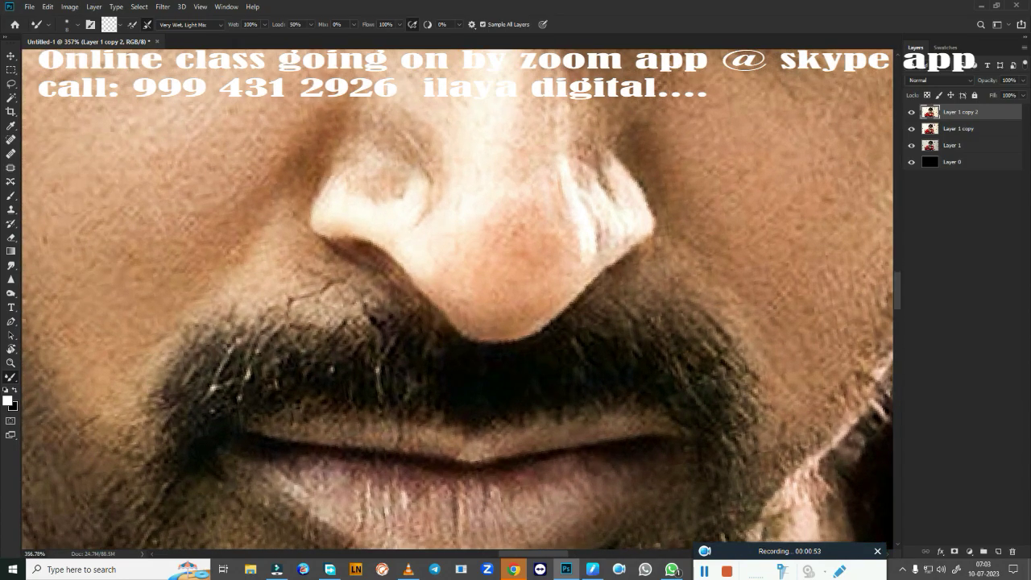
{"action": "left_click", "coordinate": [998, 552]}
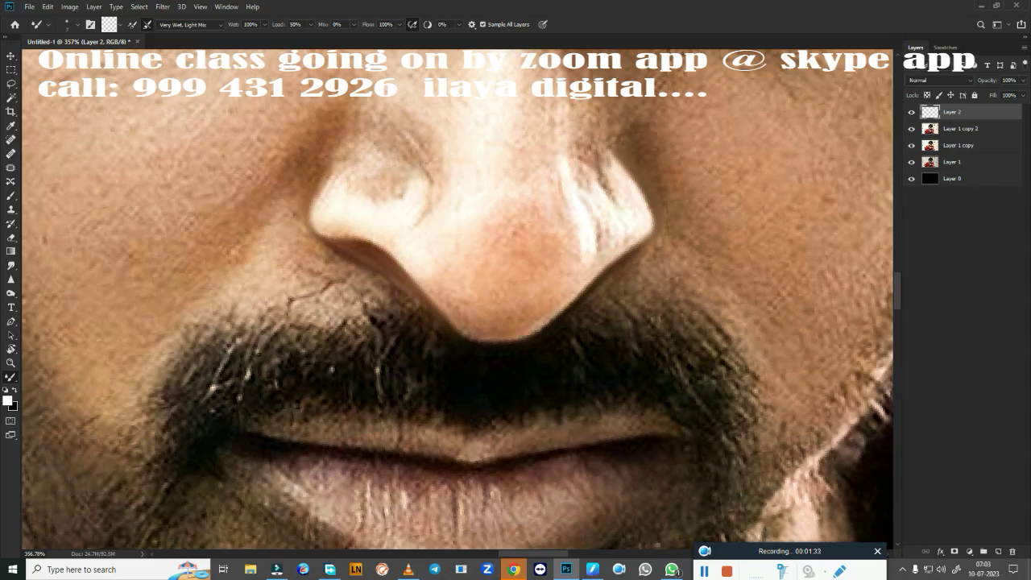
{"action": "key", "text": "ctrl+0"}
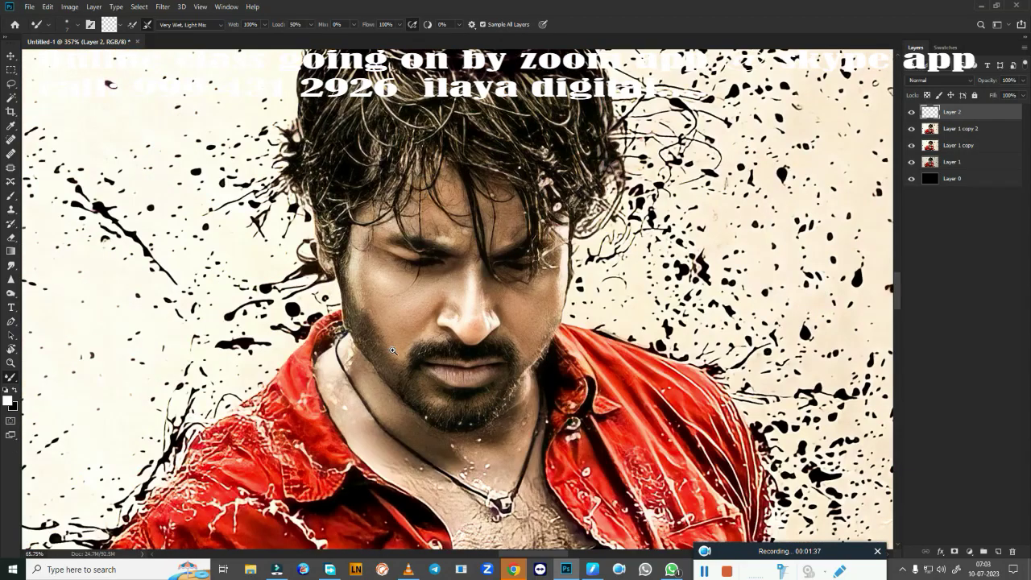
Dismiss the Image Size dialog unchanged and zoom in on the nose and mouth
{"action": "key", "text": "ctrl+alt+i"}
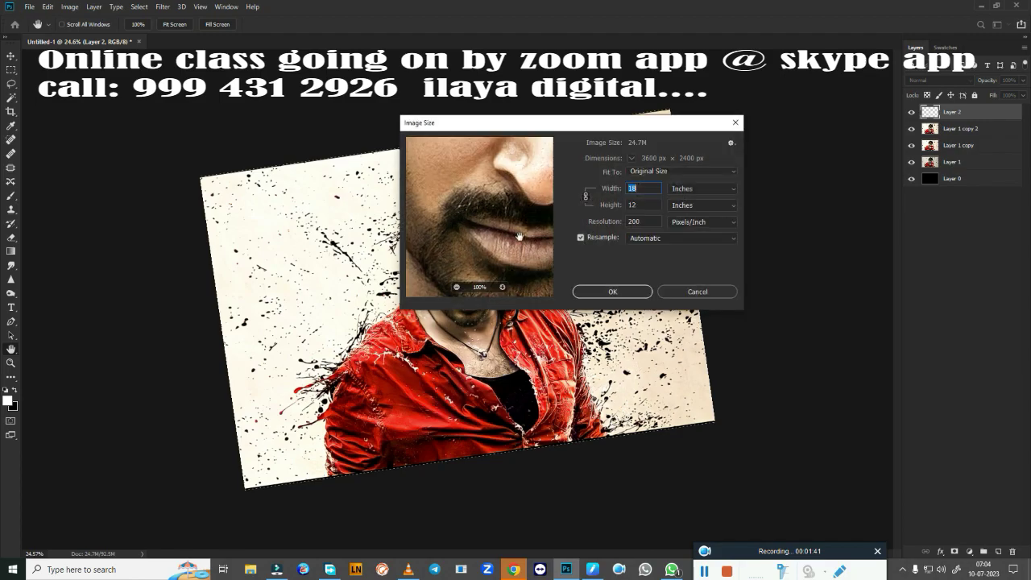
{"action": "left_click", "coordinate": [735, 122]}
{"action": "scroll", "coordinate": [564, 363], "scroll_direction": "up", "scroll_amount": 10}
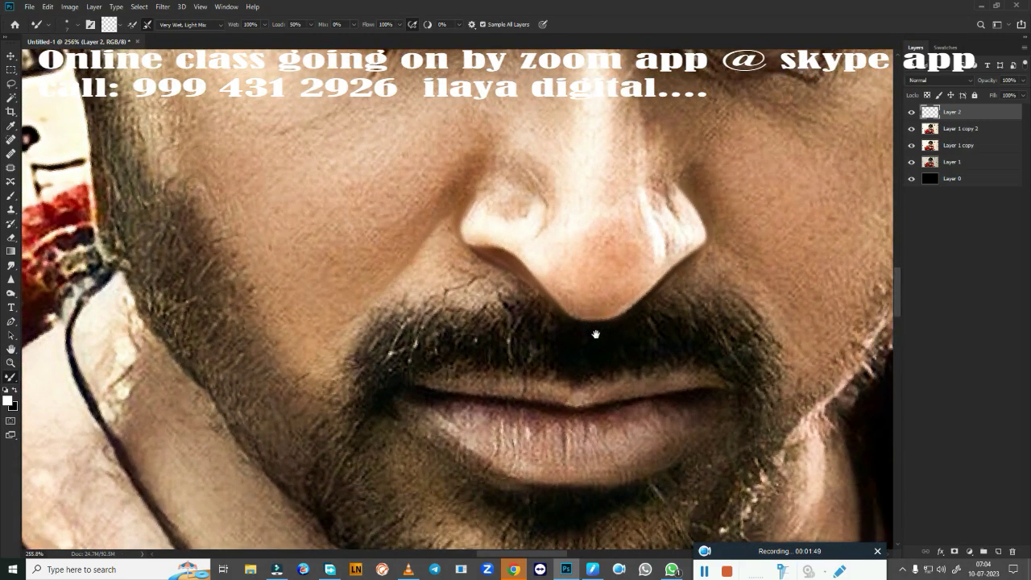
{"action": "left_click_drag", "start_coordinate": [709, 270], "coordinate": [500, 293]}
{"action": "scroll", "coordinate": [313, 319], "scroll_direction": "up", "scroll_amount": 3}
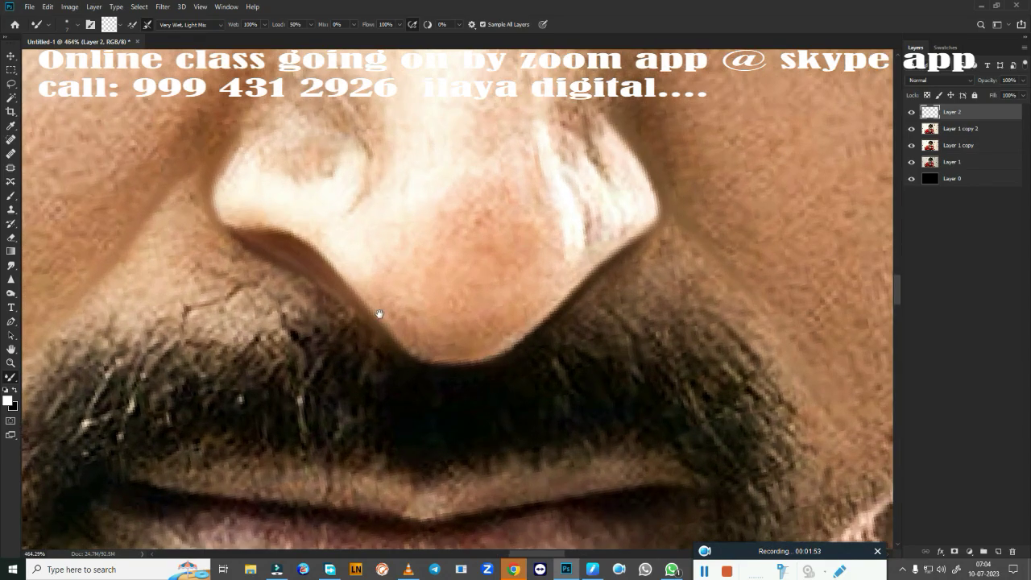
Blend the nostril crease and the bright nose streak with wet brush strokes
{"action": "left_click_drag", "start_coordinate": [438, 232], "coordinate": [439, 271]}
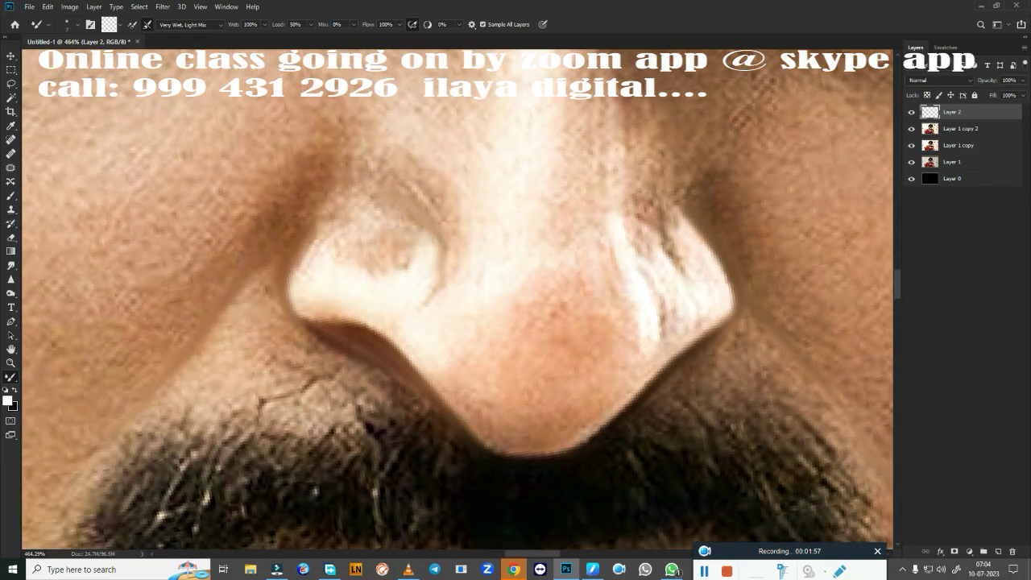
{"action": "left_click_drag", "start_coordinate": [614, 196], "coordinate": [614, 226]}
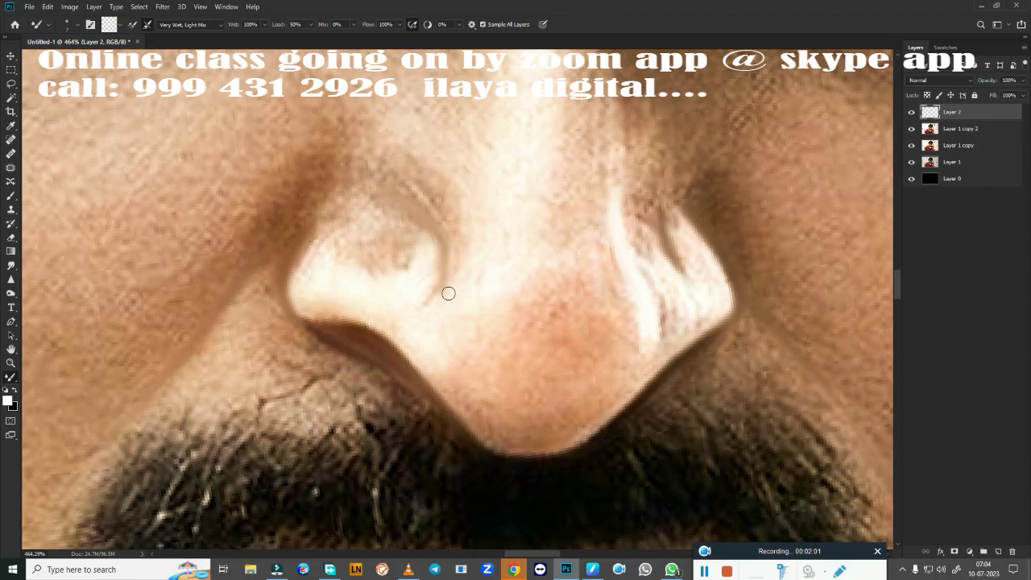
{"action": "scroll", "coordinate": [421, 271], "scroll_direction": "down", "scroll_amount": 4}
{"action": "scroll", "coordinate": [483, 322], "scroll_direction": "up", "scroll_amount": 2}
{"action": "scroll", "coordinate": [483, 322], "scroll_direction": "down", "scroll_amount": 1}
{"action": "key", "text": "r"}
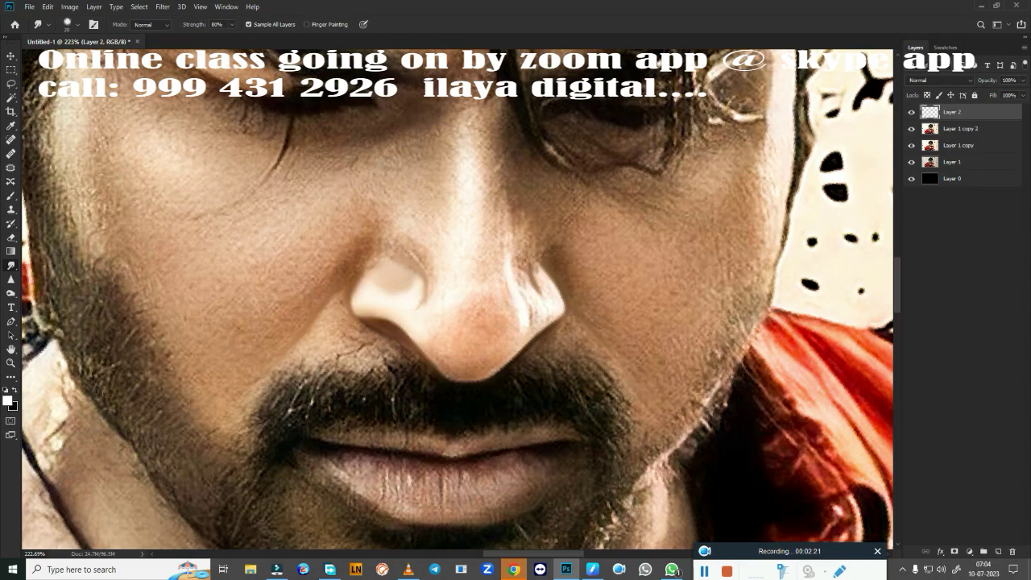
Smudge the nose tip's underside, reddish spots and right nostril's bright streaks smooth
{"action": "left_click_drag", "start_coordinate": [403, 238], "coordinate": [430, 291]}
{"action": "scroll", "coordinate": [438, 336], "scroll_direction": "up", "scroll_amount": 3}
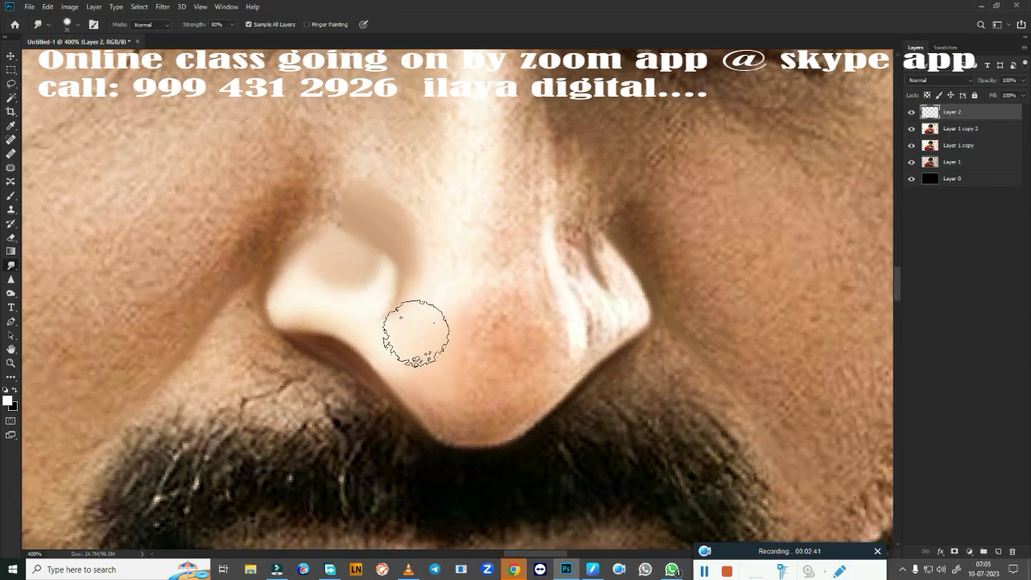
{"action": "left_click_drag", "start_coordinate": [444, 397], "coordinate": [495, 407]}
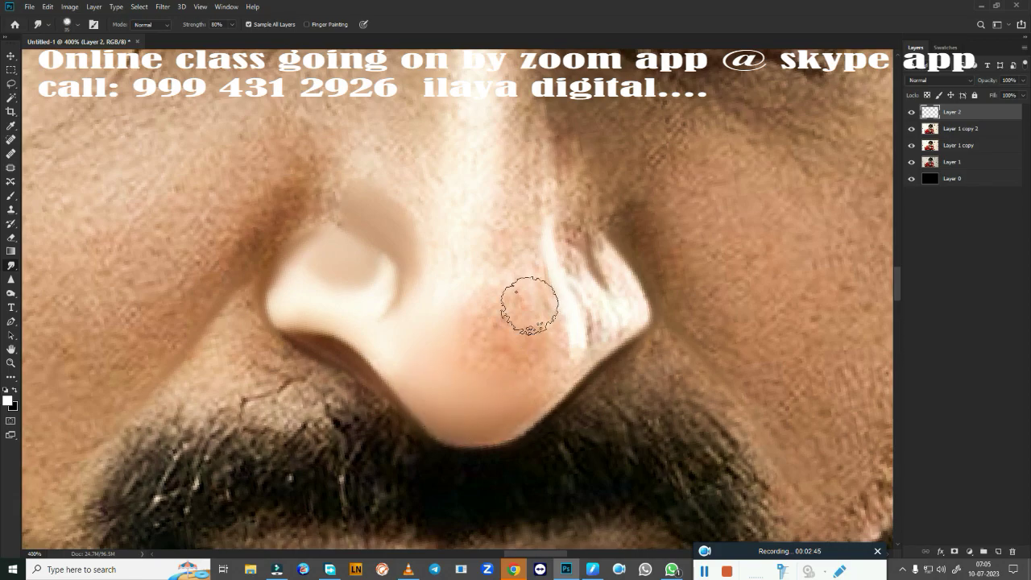
{"action": "left_click_drag", "start_coordinate": [534, 304], "coordinate": [529, 368]}
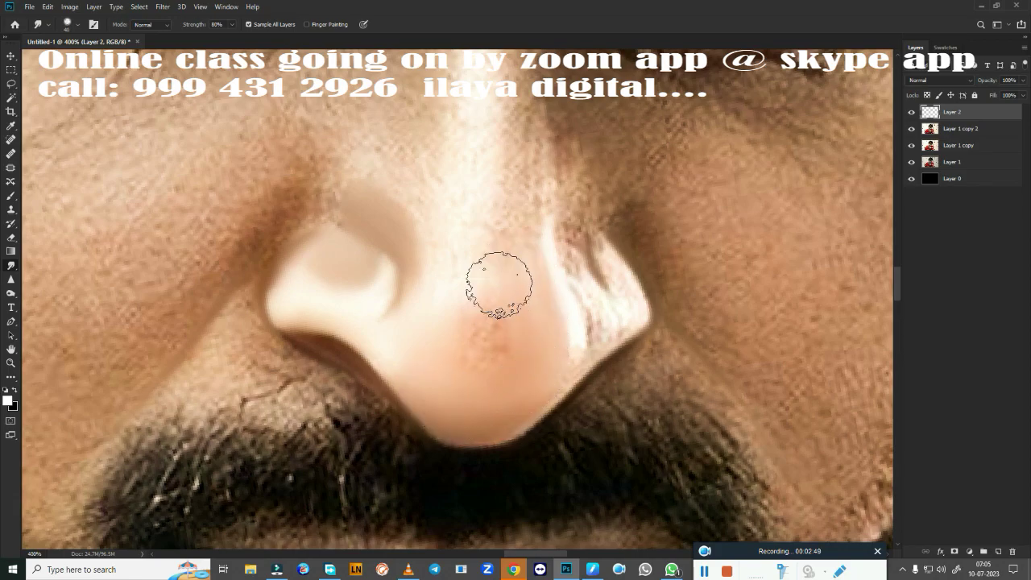
{"action": "left_click_drag", "start_coordinate": [497, 282], "coordinate": [497, 330]}
{"action": "left_click_drag", "start_coordinate": [570, 241], "coordinate": [586, 286]}
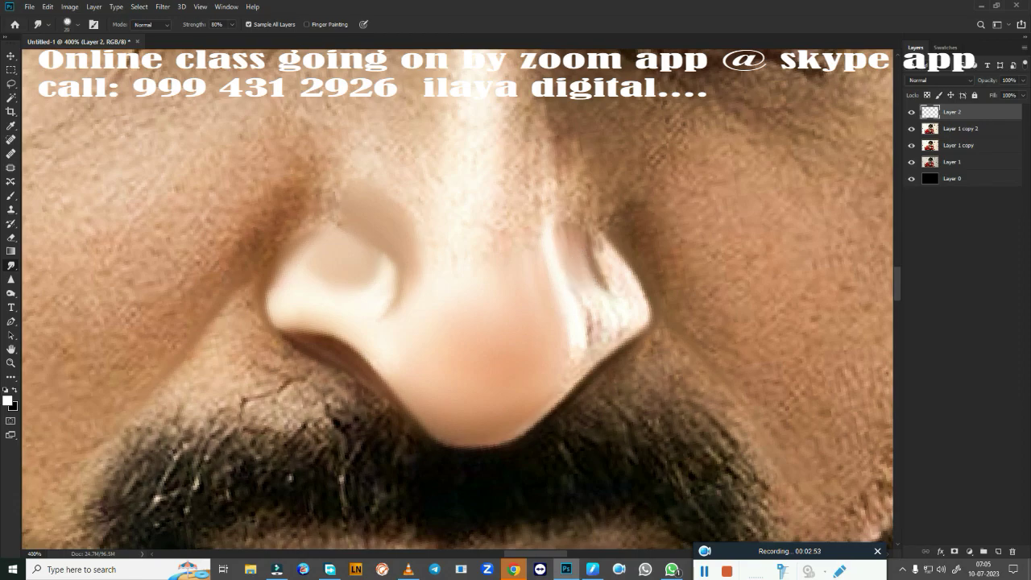
{"action": "left_click_drag", "start_coordinate": [603, 246], "coordinate": [623, 313]}
Resize the smudge brush and smooth the wrinkles above the moustache and nostril-moustache junction
{"action": "key", "text": "bracketright"}
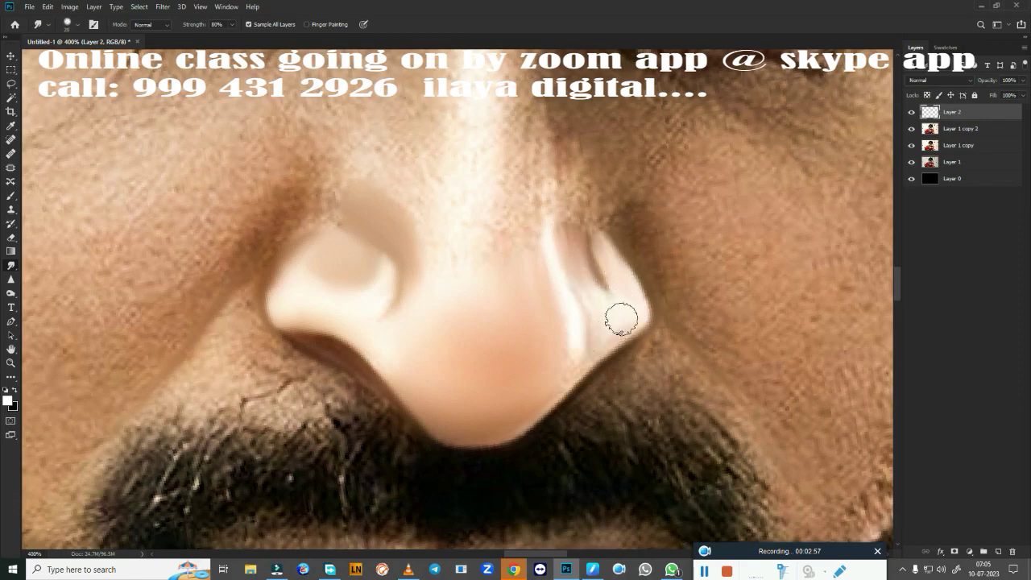
{"action": "key", "text": "bracketright"}
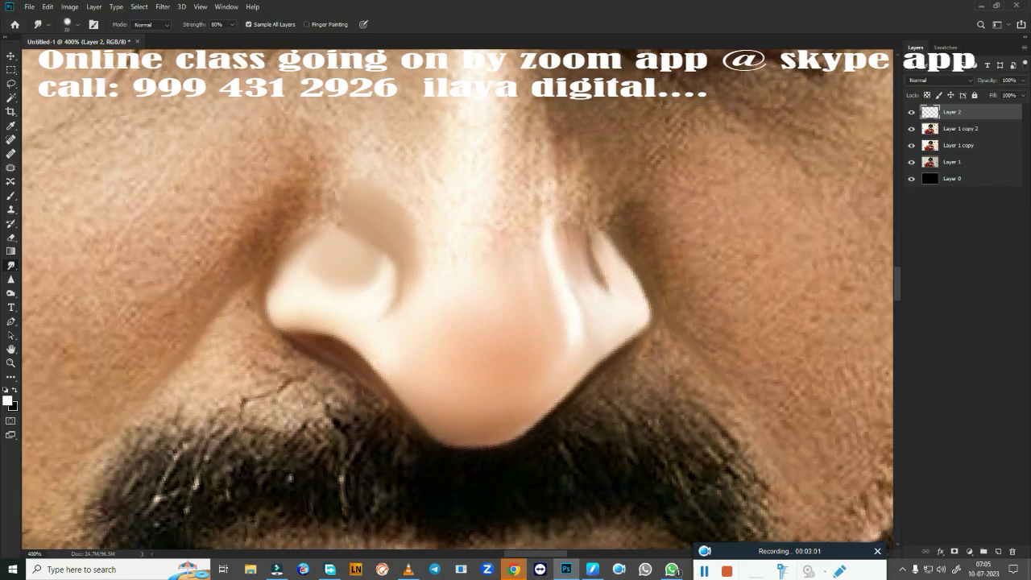
{"action": "key", "text": "bracketright"}
{"action": "key", "text": "bracketleft"}
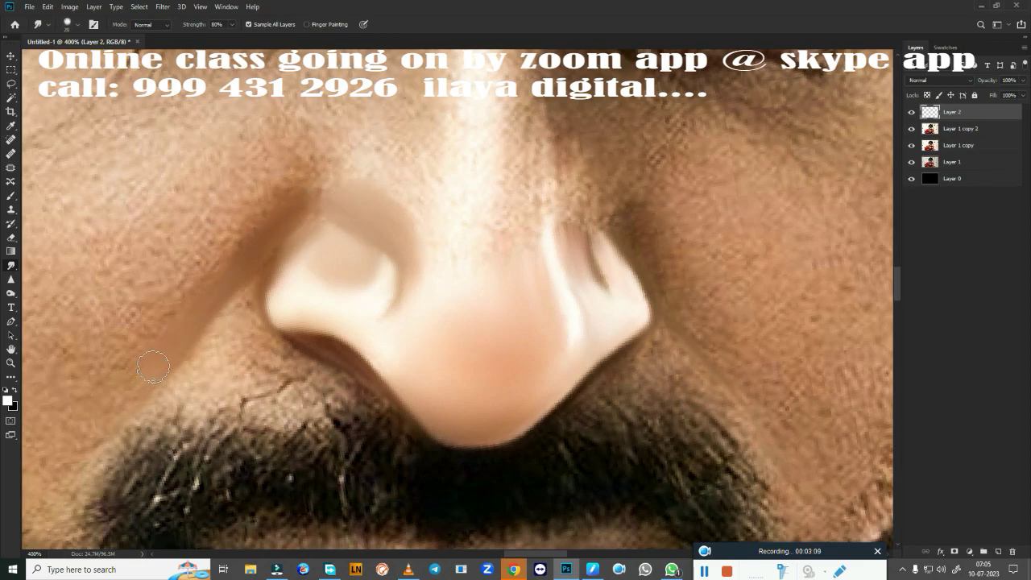
{"action": "key", "text": "bracketleft"}
{"action": "mouse_move", "coordinate": [203, 398]}
{"action": "left_mouse_down"}
{"action": "mouse_move", "coordinate": [266, 388]}
{"action": "mouse_move", "coordinate": [218, 340]}
{"action": "left_mouse_up"}
{"action": "mouse_move", "coordinate": [161, 399]}
{"action": "left_mouse_down"}
{"action": "mouse_move", "coordinate": [244, 356]}
{"action": "mouse_move", "coordinate": [229, 312]}
{"action": "left_mouse_up"}
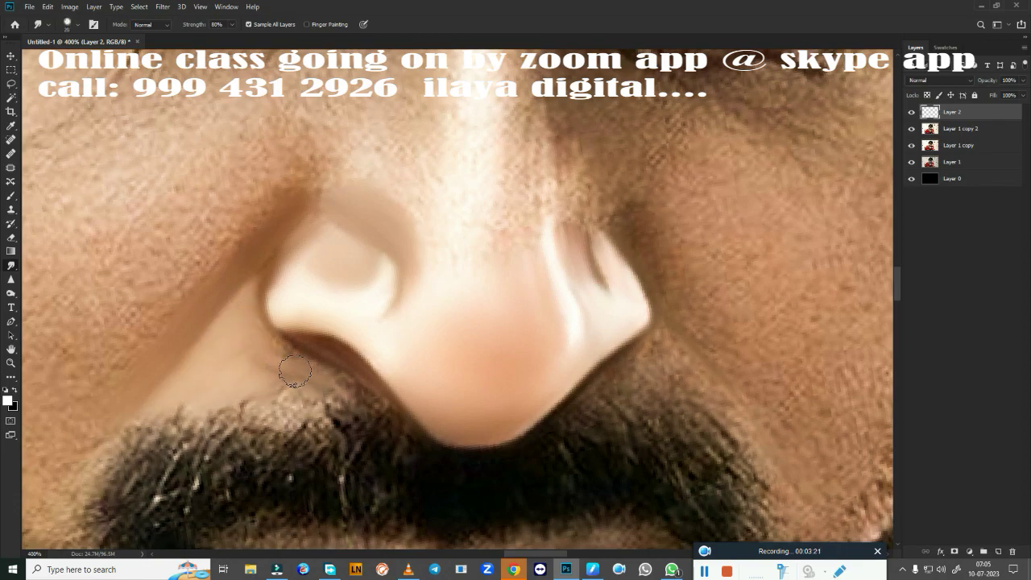
{"action": "mouse_move", "coordinate": [282, 362]}
{"action": "left_mouse_down"}
{"action": "mouse_move", "coordinate": [318, 388]}
{"action": "mouse_move", "coordinate": [302, 378]}
{"action": "mouse_move", "coordinate": [266, 391]}
{"action": "mouse_move", "coordinate": [310, 395]}
{"action": "mouse_move", "coordinate": [230, 363]}
{"action": "mouse_move", "coordinate": [250, 340]}
{"action": "mouse_move", "coordinate": [262, 391]}
{"action": "mouse_move", "coordinate": [327, 385]}
{"action": "left_mouse_up"}
{"action": "key", "text": "bracketright"}
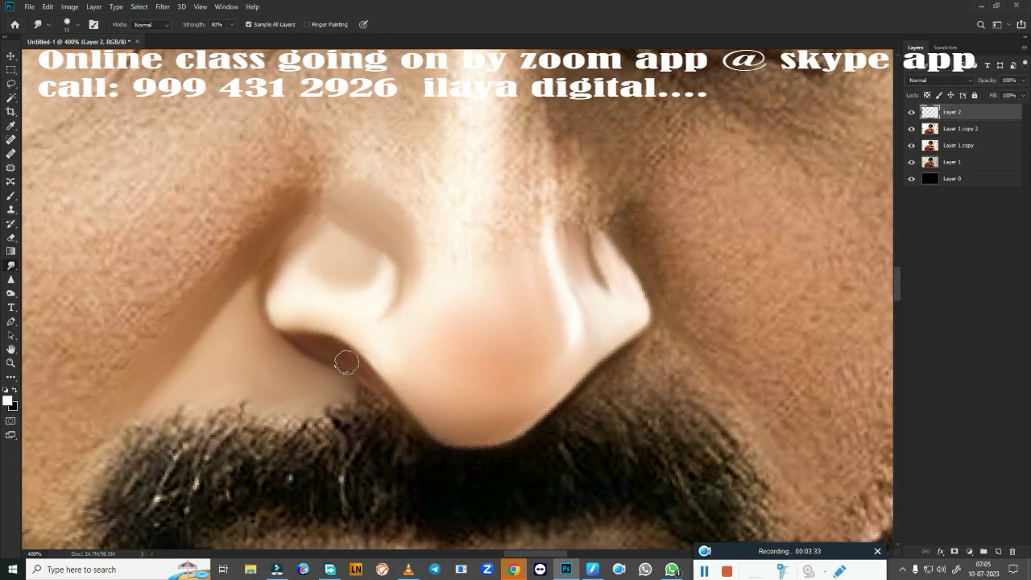
{"action": "key", "text": "bracketleft"}
{"action": "key", "text": "bracketright"}
{"action": "key", "text": "bracketright"}
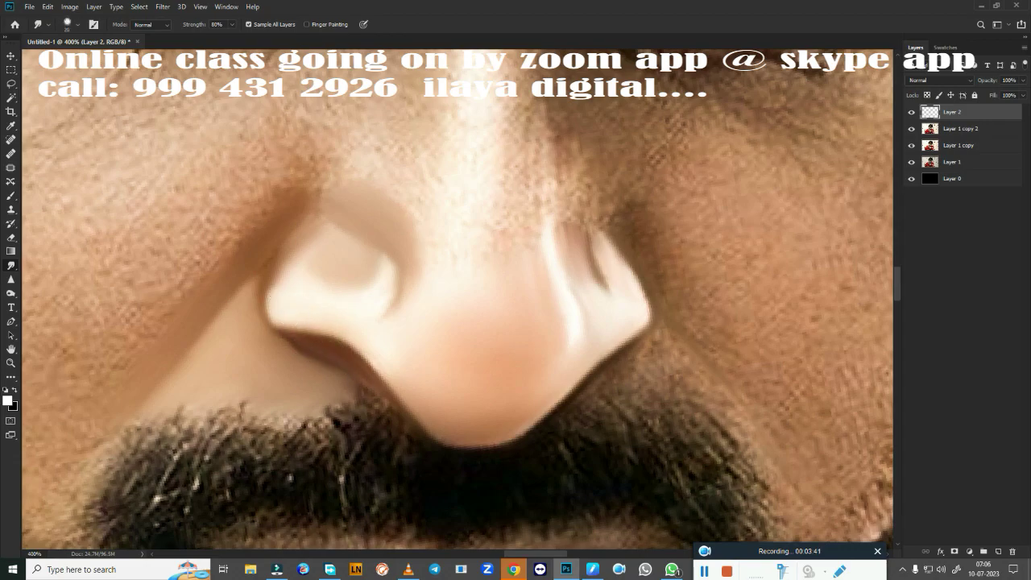
With a size-20 brush, smooth the nostril edges, lower nose edge and crease down to the moustache
{"action": "left_click_drag", "start_coordinate": [274, 290], "coordinate": [281, 264]}
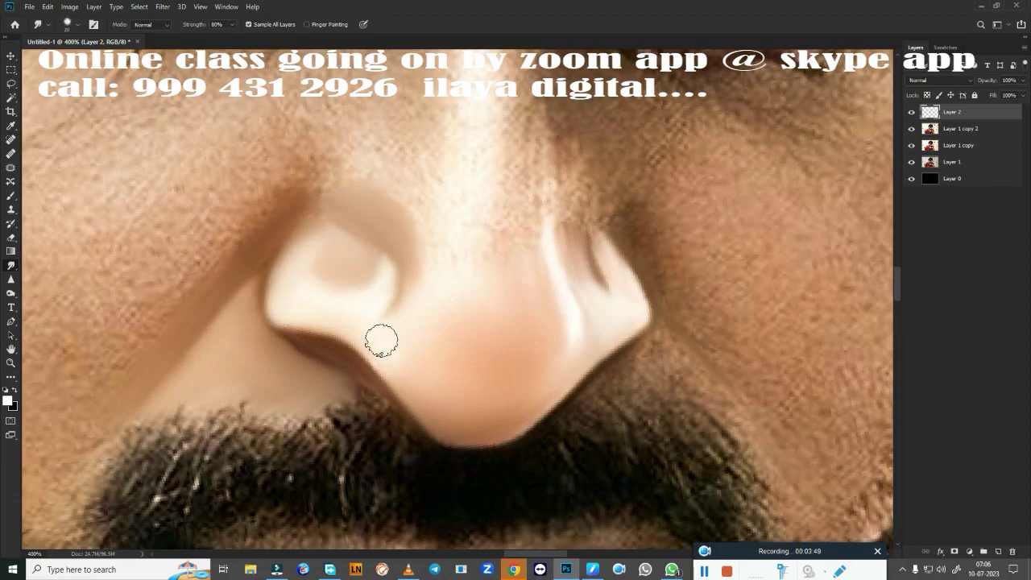
{"action": "left_click_drag", "start_coordinate": [383, 248], "coordinate": [390, 317]}
{"action": "left_click_drag", "start_coordinate": [399, 357], "coordinate": [431, 403]}
{"action": "left_click_drag", "start_coordinate": [567, 288], "coordinate": [543, 177]}
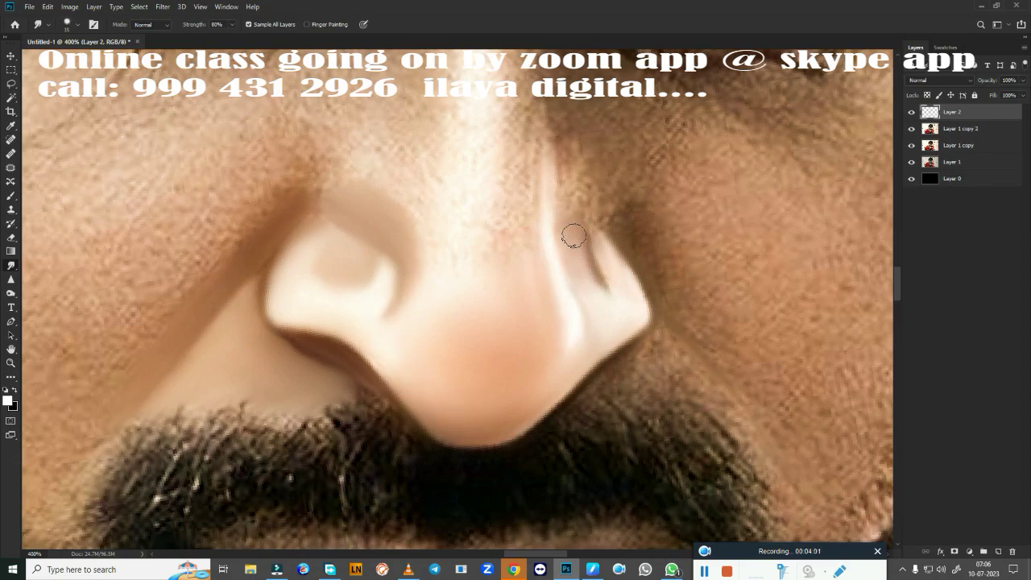
{"action": "mouse_move", "coordinate": [599, 242]}
{"action": "left_mouse_down"}
{"action": "mouse_move", "coordinate": [605, 311]}
{"action": "mouse_move", "coordinate": [581, 348]}
{"action": "left_mouse_up"}
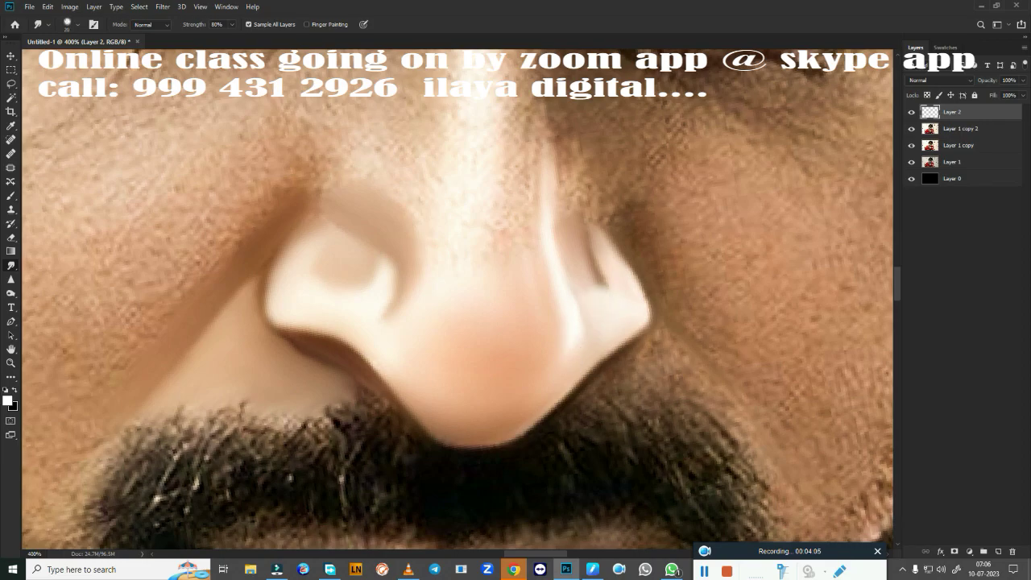
{"action": "left_click_drag", "start_coordinate": [643, 221], "coordinate": [698, 331]}
{"action": "mouse_move", "coordinate": [644, 358]}
{"action": "left_mouse_down"}
{"action": "mouse_move", "coordinate": [617, 379]}
{"action": "mouse_move", "coordinate": [656, 341]}
{"action": "mouse_move", "coordinate": [684, 373]}
{"action": "mouse_move", "coordinate": [616, 398]}
{"action": "mouse_move", "coordinate": [669, 346]}
{"action": "left_mouse_up"}
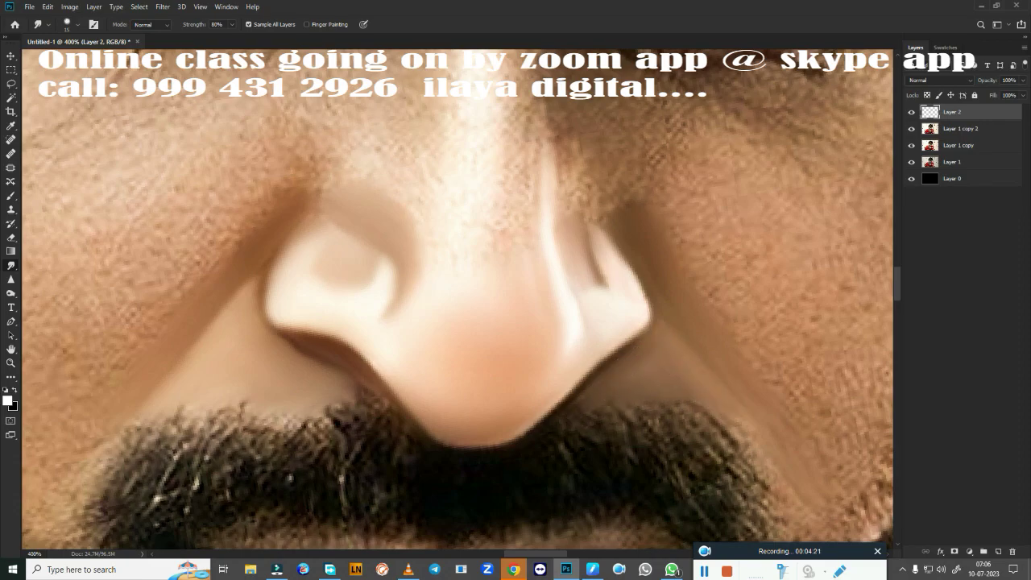
{"action": "scroll", "coordinate": [570, 459], "scroll_direction": "down", "scroll_amount": 2}
{"action": "scroll", "coordinate": [570, 459], "scroll_direction": "down", "scroll_amount": 2}
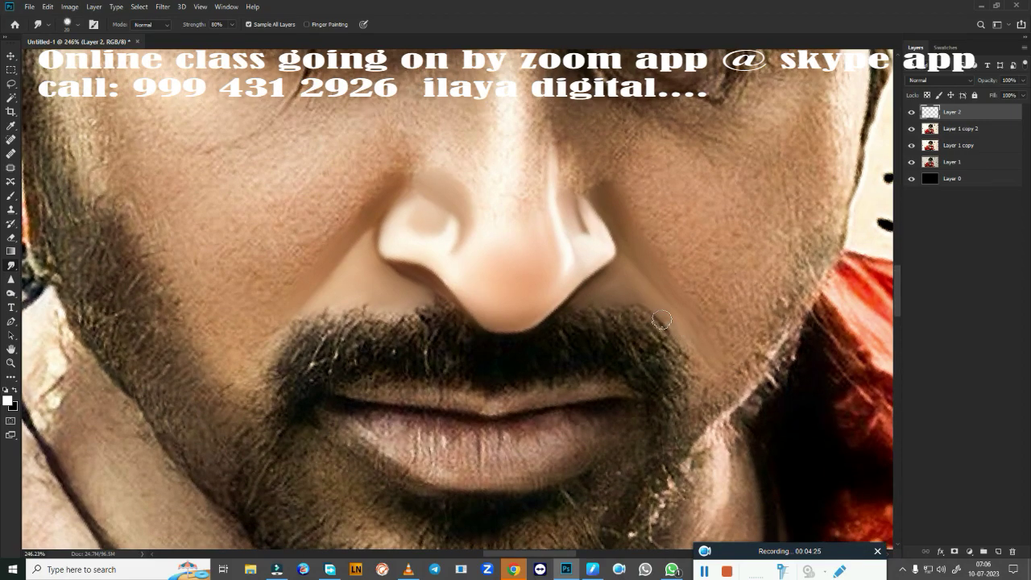
Smudge the nose-bridge highlight downward, smoothing both its sides
{"action": "key", "text": "e"}
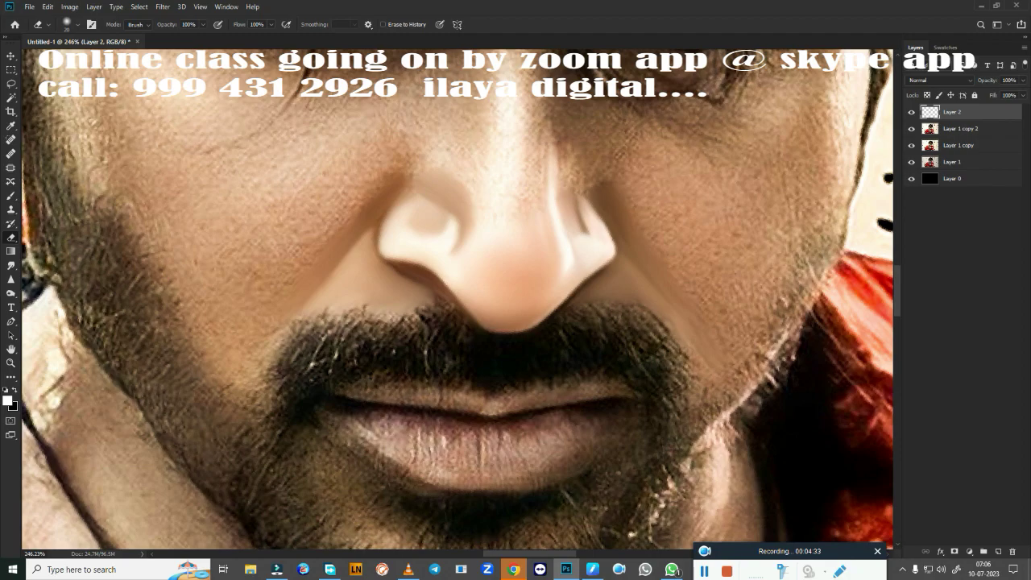
{"action": "scroll", "coordinate": [475, 383], "scroll_direction": "up", "scroll_amount": 2}
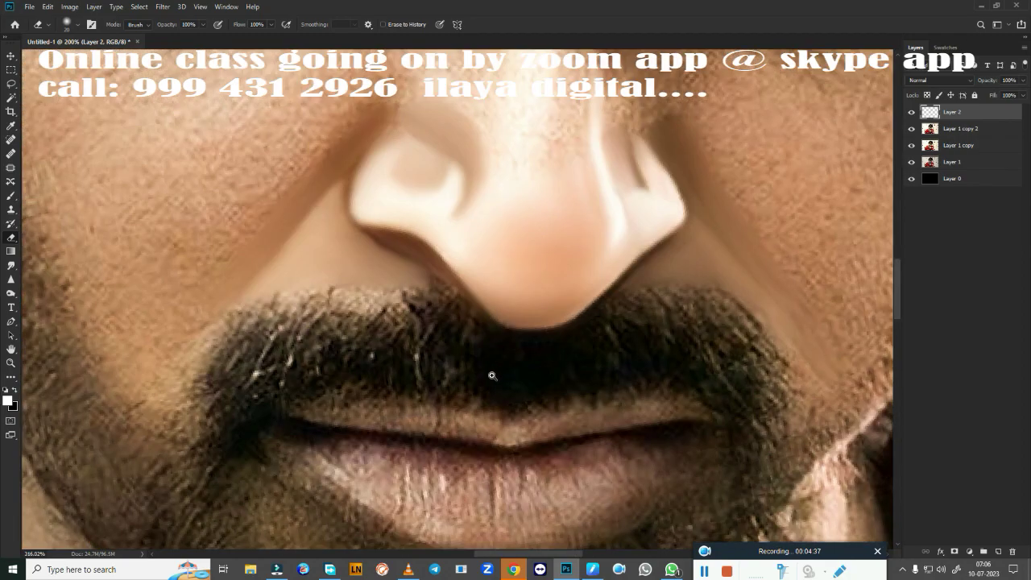
{"action": "scroll", "coordinate": [490, 373], "scroll_direction": "up", "scroll_amount": 1}
{"action": "key", "text": "r"}
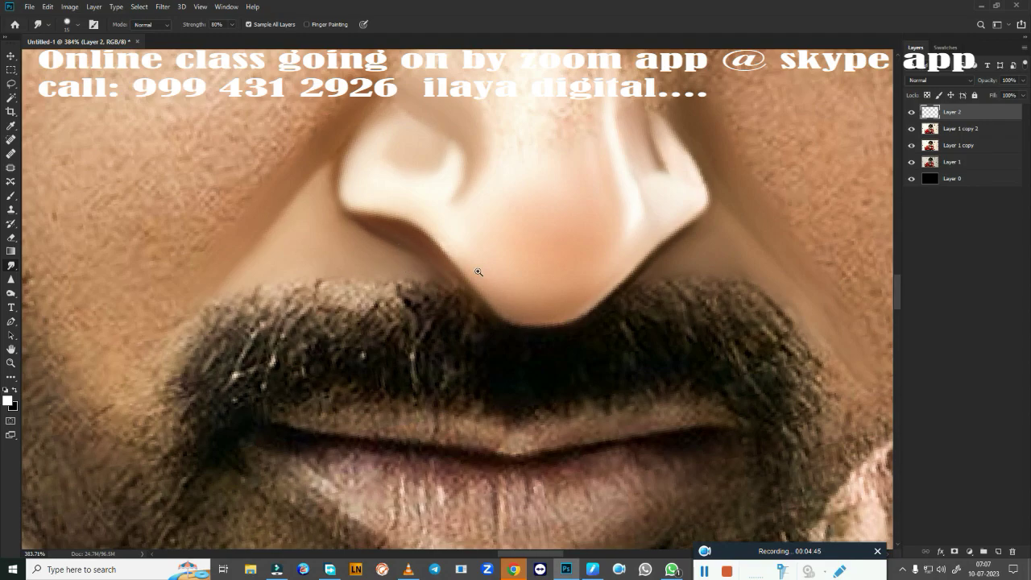
{"action": "scroll", "coordinate": [478, 272], "scroll_direction": "down", "scroll_amount": 3}
{"action": "scroll", "coordinate": [494, 349], "scroll_direction": "up", "scroll_amount": 2}
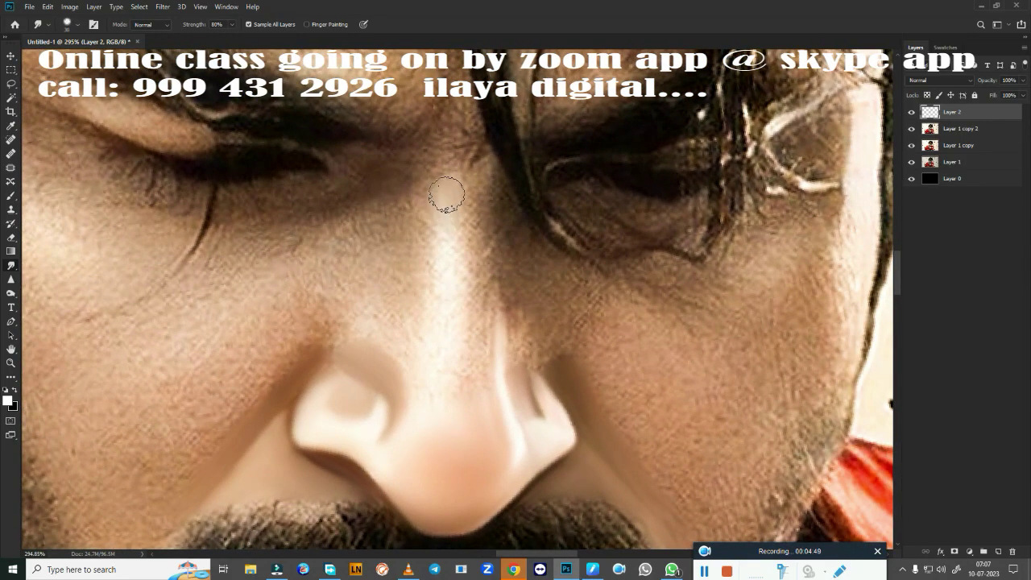
{"action": "left_click_drag", "start_coordinate": [444, 195], "coordinate": [449, 327]}
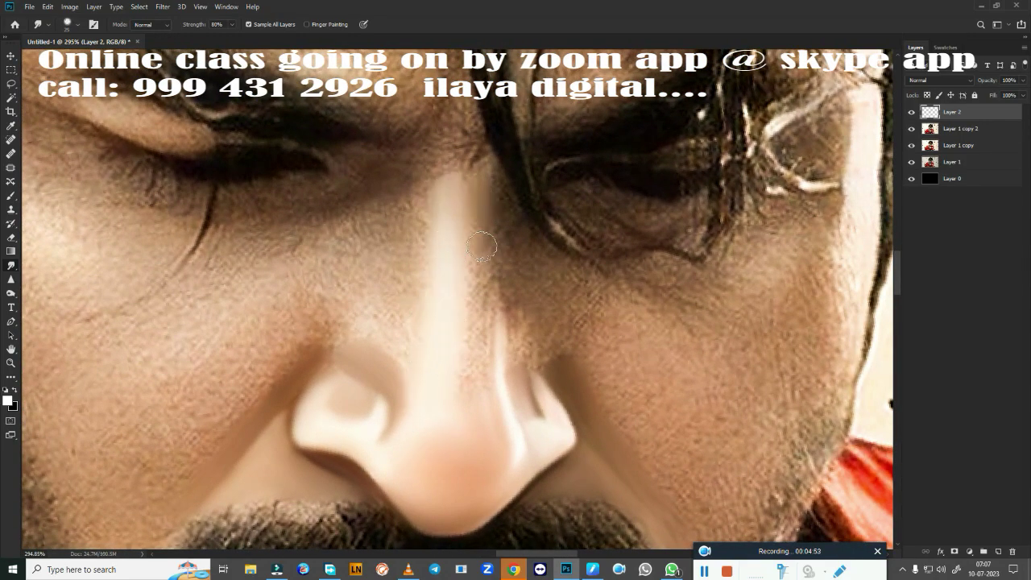
{"action": "left_click_drag", "start_coordinate": [483, 193], "coordinate": [479, 318]}
{"action": "left_click_drag", "start_coordinate": [475, 193], "coordinate": [471, 387]}
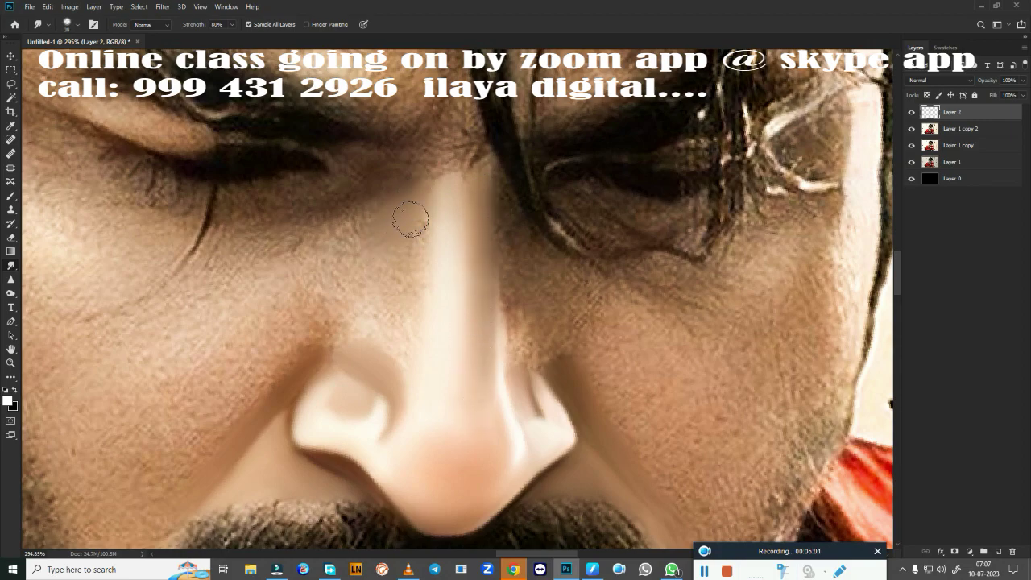
Smooth the skin left of, atop and right of the nose bridge plus the right cheek
{"action": "left_click_drag", "start_coordinate": [393, 217], "coordinate": [405, 368]}
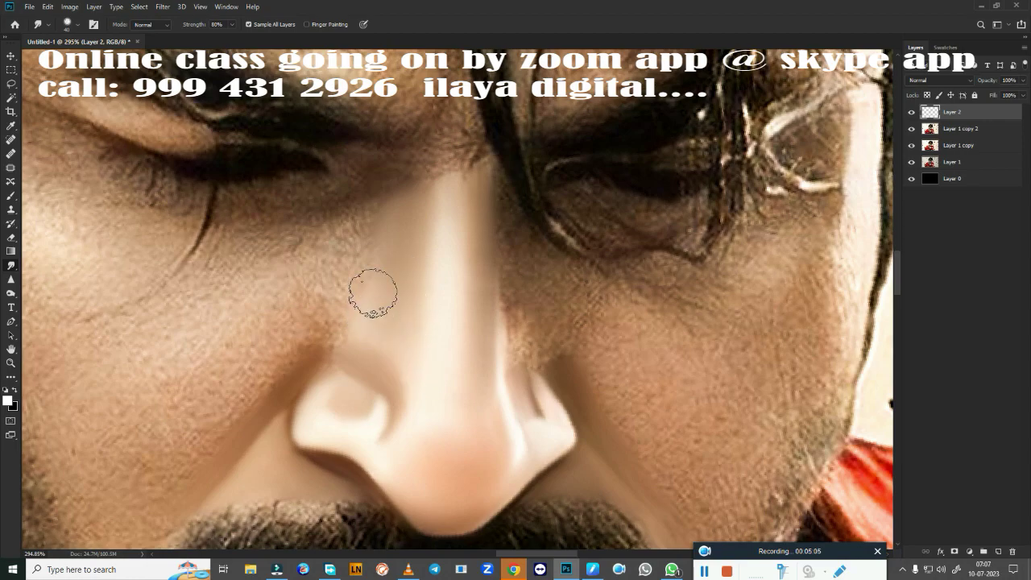
{"action": "left_click_drag", "start_coordinate": [368, 292], "coordinate": [418, 315]}
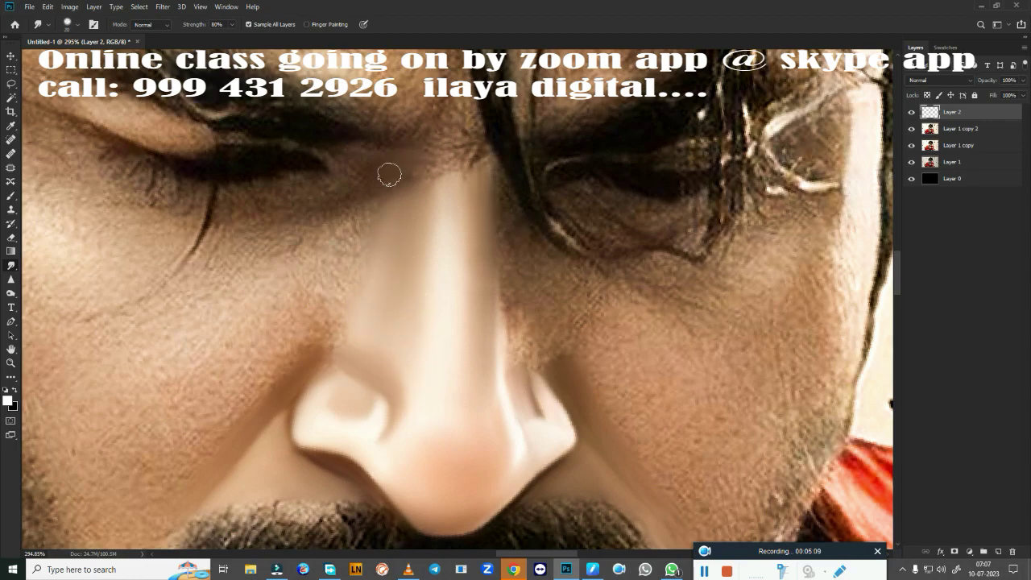
{"action": "mouse_move", "coordinate": [440, 141]}
{"action": "left_mouse_down"}
{"action": "mouse_move", "coordinate": [456, 169]}
{"action": "mouse_move", "coordinate": [464, 165]}
{"action": "left_mouse_up"}
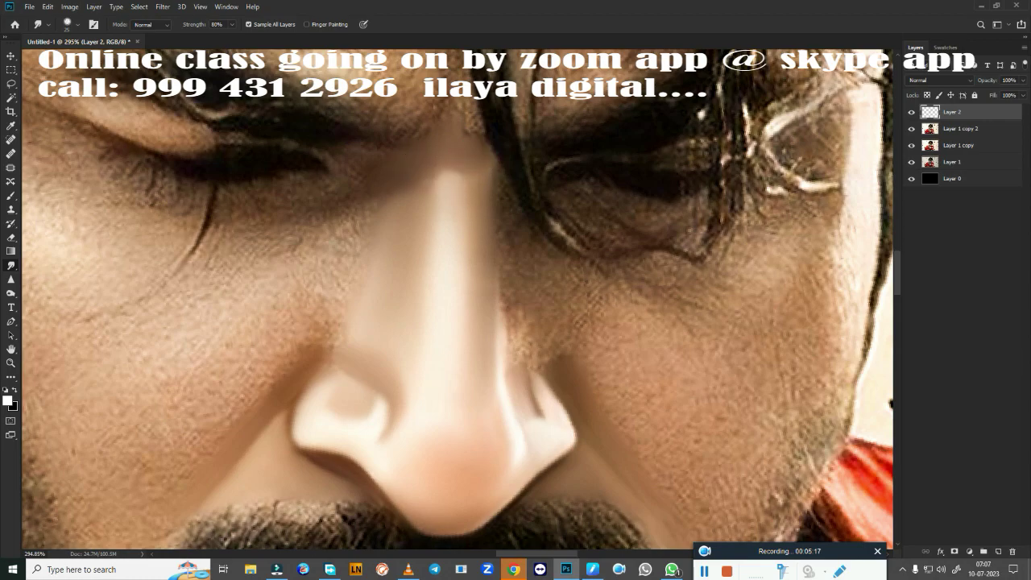
{"action": "mouse_move", "coordinate": [515, 220]}
{"action": "left_mouse_down"}
{"action": "mouse_move", "coordinate": [552, 242]}
{"action": "mouse_move", "coordinate": [502, 218]}
{"action": "mouse_move", "coordinate": [506, 342]}
{"action": "mouse_move", "coordinate": [586, 287]}
{"action": "mouse_move", "coordinate": [548, 265]}
{"action": "mouse_move", "coordinate": [541, 341]}
{"action": "mouse_move", "coordinate": [518, 336]}
{"action": "mouse_move", "coordinate": [559, 364]}
{"action": "mouse_move", "coordinate": [583, 290]}
{"action": "mouse_move", "coordinate": [684, 366]}
{"action": "mouse_move", "coordinate": [598, 345]}
{"action": "mouse_move", "coordinate": [620, 419]}
{"action": "left_mouse_up"}
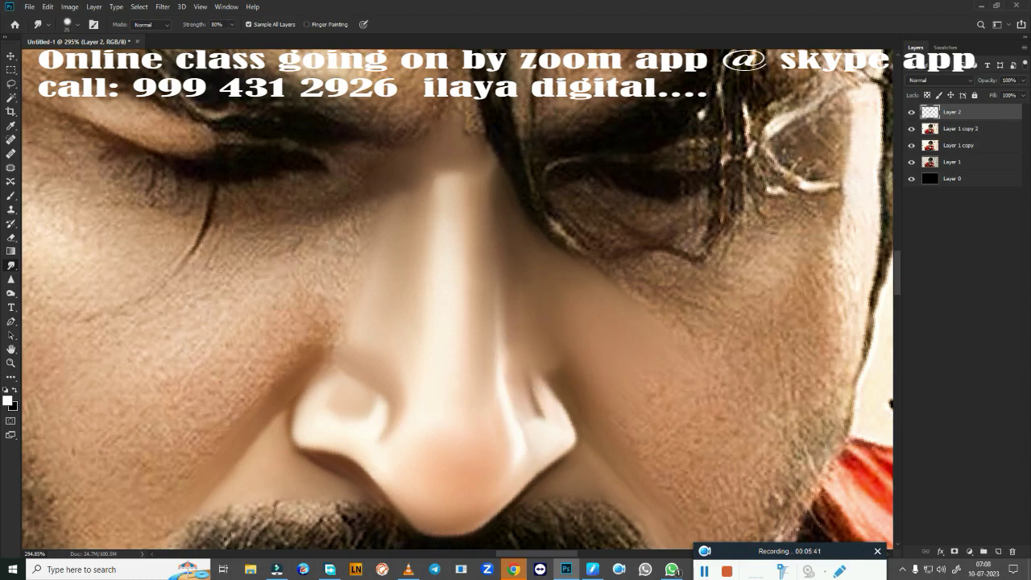
{"action": "mouse_move", "coordinate": [863, 111]}
{"action": "left_mouse_down"}
{"action": "mouse_move", "coordinate": [842, 352]}
{"action": "mouse_move", "coordinate": [834, 233]}
{"action": "mouse_move", "coordinate": [796, 299]}
{"action": "mouse_move", "coordinate": [828, 304]}
{"action": "mouse_move", "coordinate": [842, 376]}
{"action": "left_mouse_up"}
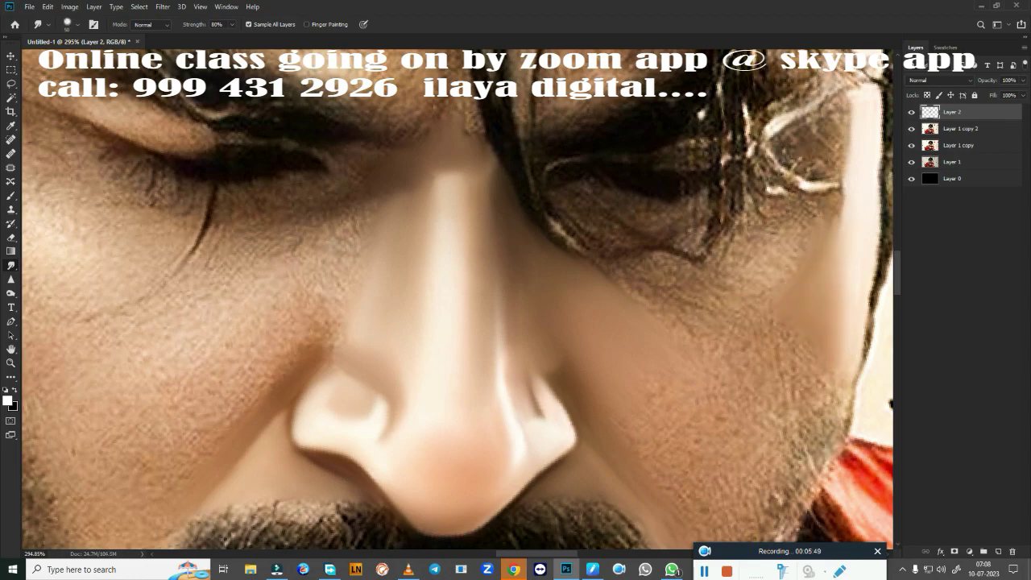
{"action": "mouse_move", "coordinate": [636, 403]}
{"action": "left_mouse_down"}
{"action": "mouse_move", "coordinate": [667, 426]}
{"action": "mouse_move", "coordinate": [701, 418]}
{"action": "mouse_move", "coordinate": [790, 356]}
{"action": "left_mouse_up"}
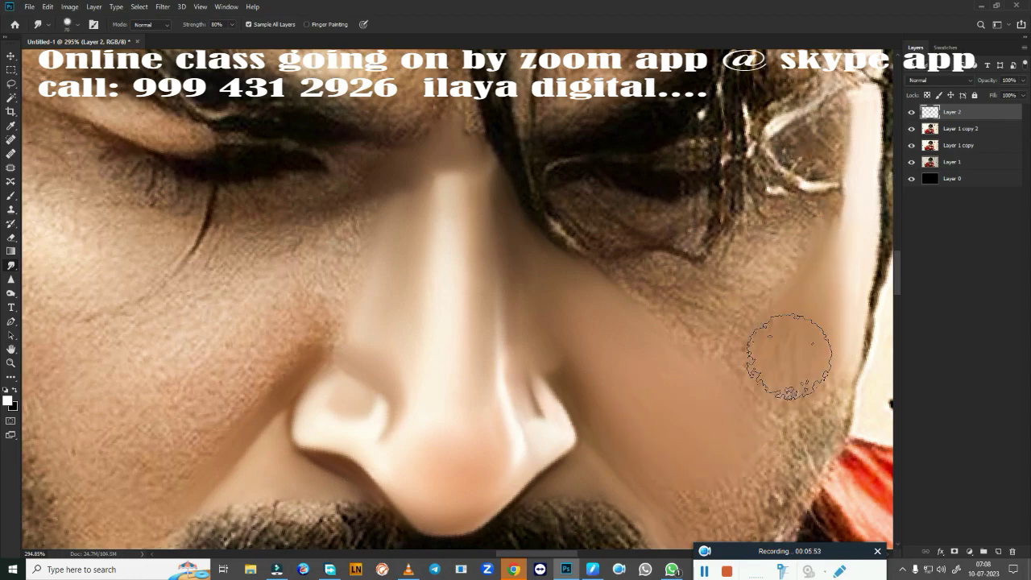
Soften the stubble along the right jawline and lower cheek, using a smaller brush
{"action": "scroll", "coordinate": [757, 449], "scroll_direction": "down", "scroll_amount": 1}
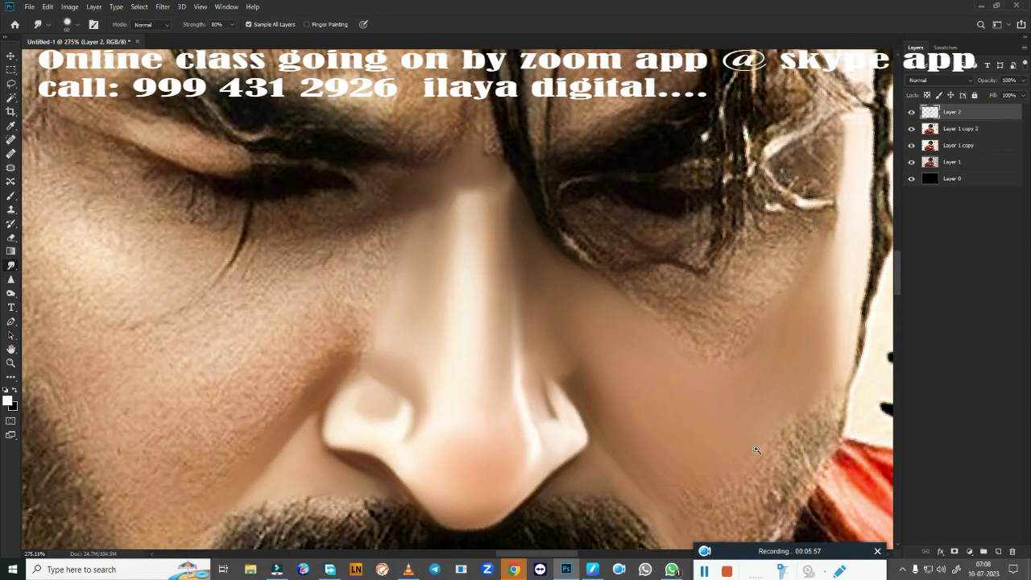
{"action": "left_click_drag", "start_coordinate": [756, 449], "coordinate": [660, 256]}
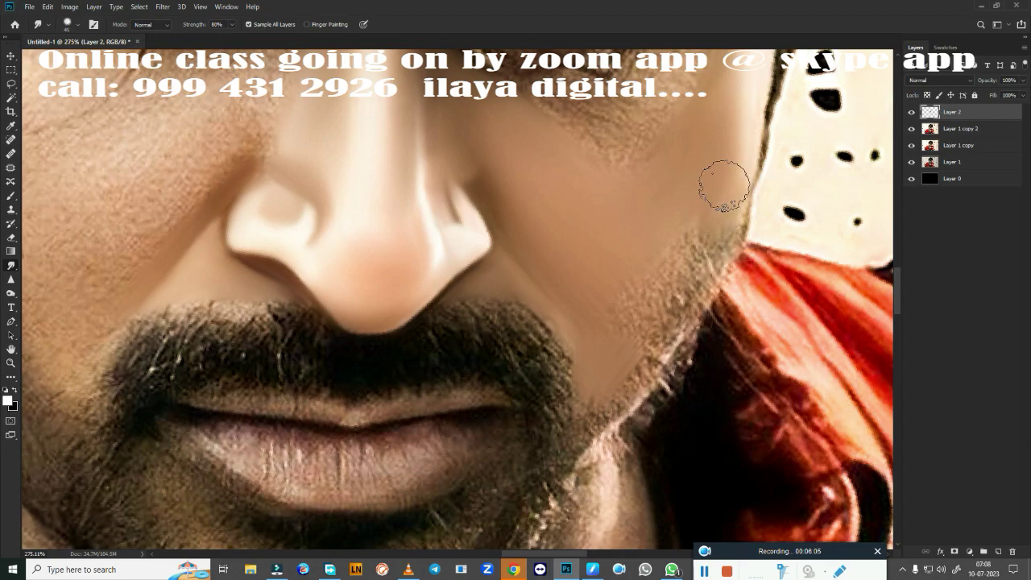
{"action": "mouse_move", "coordinate": [724, 180]}
{"action": "left_mouse_down"}
{"action": "mouse_move", "coordinate": [731, 166]}
{"action": "mouse_move", "coordinate": [690, 273]}
{"action": "mouse_move", "coordinate": [644, 330]}
{"action": "left_mouse_up"}
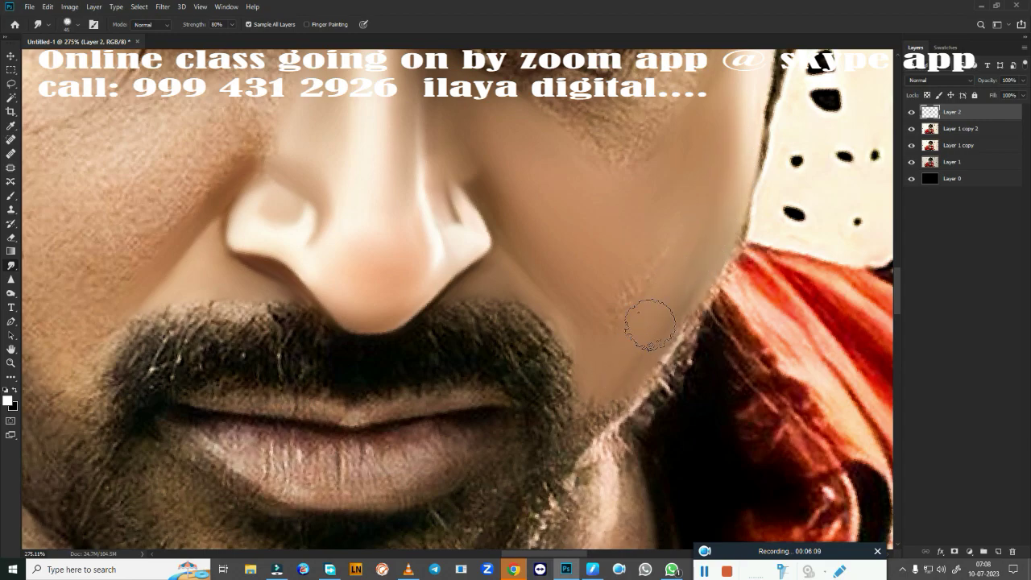
{"action": "mouse_move", "coordinate": [613, 295]}
{"action": "left_mouse_down"}
{"action": "mouse_move", "coordinate": [626, 271]}
{"action": "mouse_move", "coordinate": [556, 231]}
{"action": "mouse_move", "coordinate": [655, 242]}
{"action": "mouse_move", "coordinate": [622, 350]}
{"action": "left_mouse_up"}
{"action": "key", "text": "bracketleft"}
{"action": "key", "text": "bracketleft"}
{"action": "key", "text": "bracketleft"}
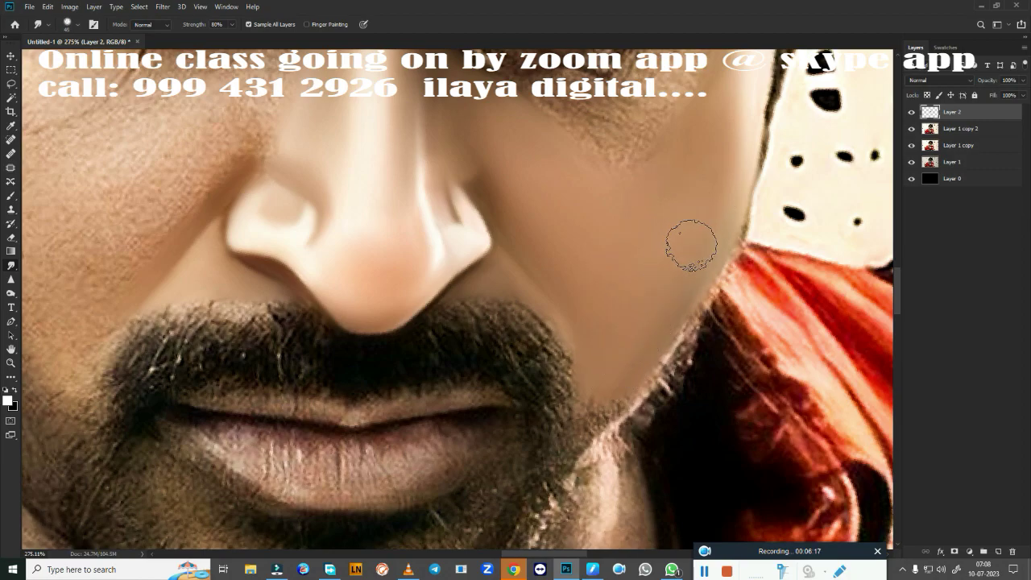
{"action": "left_click_drag", "start_coordinate": [589, 389], "coordinate": [599, 409]}
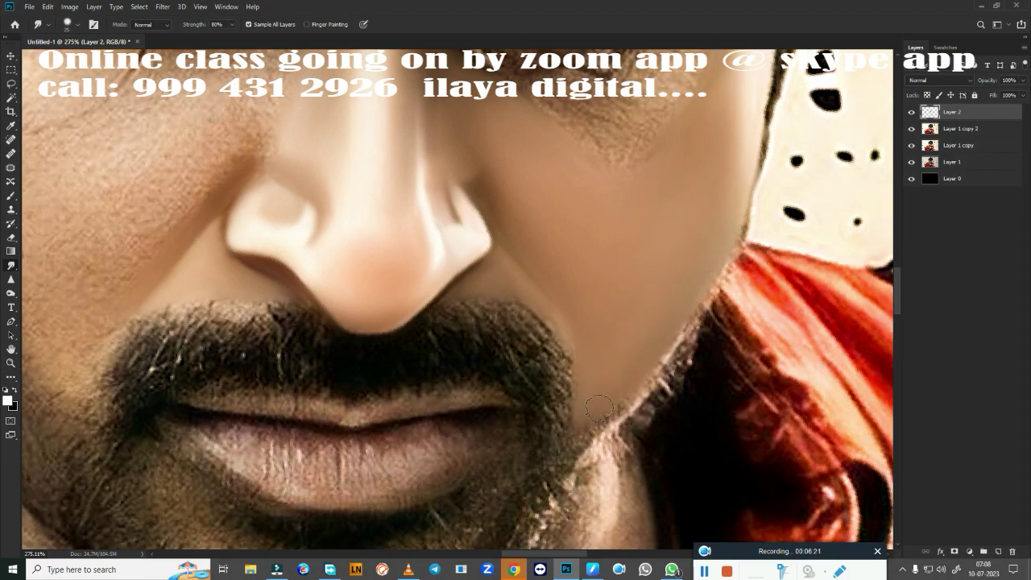
Smear the right cheek stubble, hair beside the right eye and temple, and under-eye texture smooth
{"action": "scroll", "coordinate": [594, 276], "scroll_direction": "down", "scroll_amount": 2}
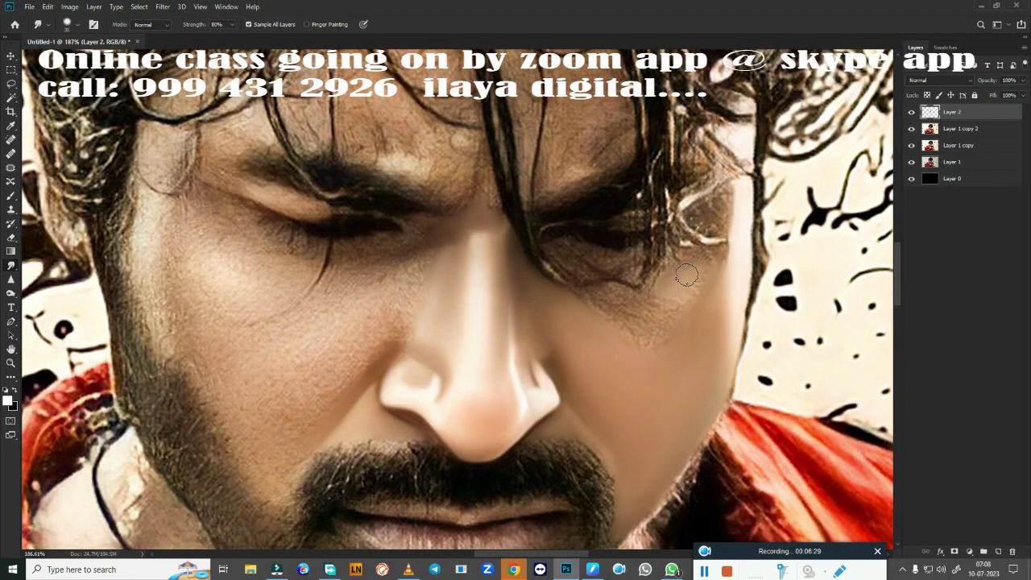
{"action": "left_click_drag", "start_coordinate": [702, 277], "coordinate": [669, 292]}
{"action": "mouse_move", "coordinate": [726, 194]}
{"action": "left_mouse_down"}
{"action": "mouse_move", "coordinate": [719, 227]}
{"action": "mouse_move", "coordinate": [739, 137]}
{"action": "left_mouse_up"}
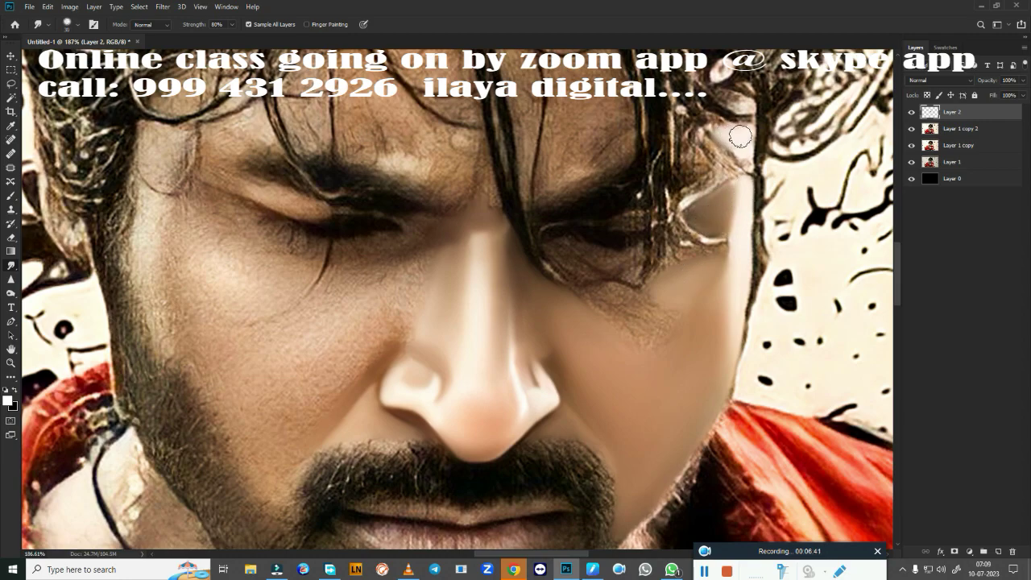
{"action": "mouse_move", "coordinate": [747, 177]}
{"action": "left_mouse_down"}
{"action": "mouse_move", "coordinate": [715, 157]}
{"action": "mouse_move", "coordinate": [733, 174]}
{"action": "left_mouse_up"}
{"action": "mouse_move", "coordinate": [722, 255]}
{"action": "left_mouse_down"}
{"action": "mouse_move", "coordinate": [691, 239]}
{"action": "mouse_move", "coordinate": [725, 240]}
{"action": "left_mouse_up"}
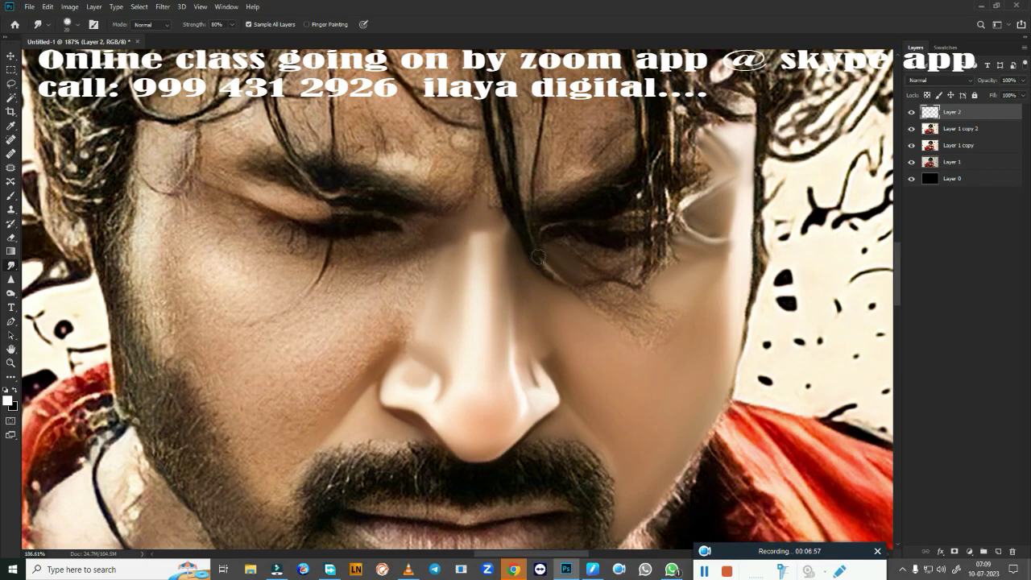
{"action": "mouse_move", "coordinate": [603, 291]}
{"action": "left_mouse_down"}
{"action": "mouse_move", "coordinate": [634, 328]}
{"action": "mouse_move", "coordinate": [634, 363]}
{"action": "left_mouse_up"}
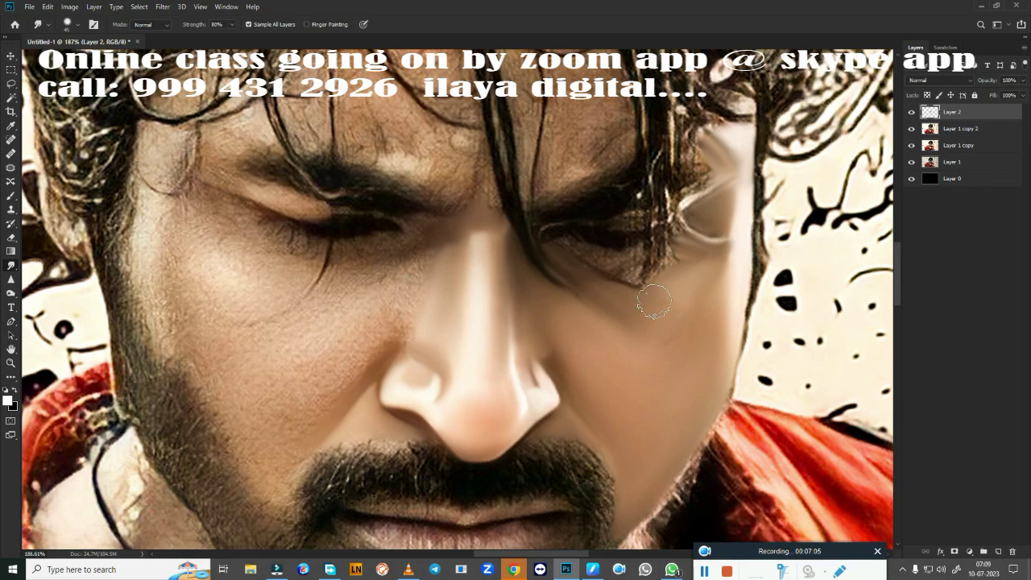
Smooth streaks down the left cheek and temple skin
{"action": "left_click_drag", "start_coordinate": [290, 299], "coordinate": [490, 330]}
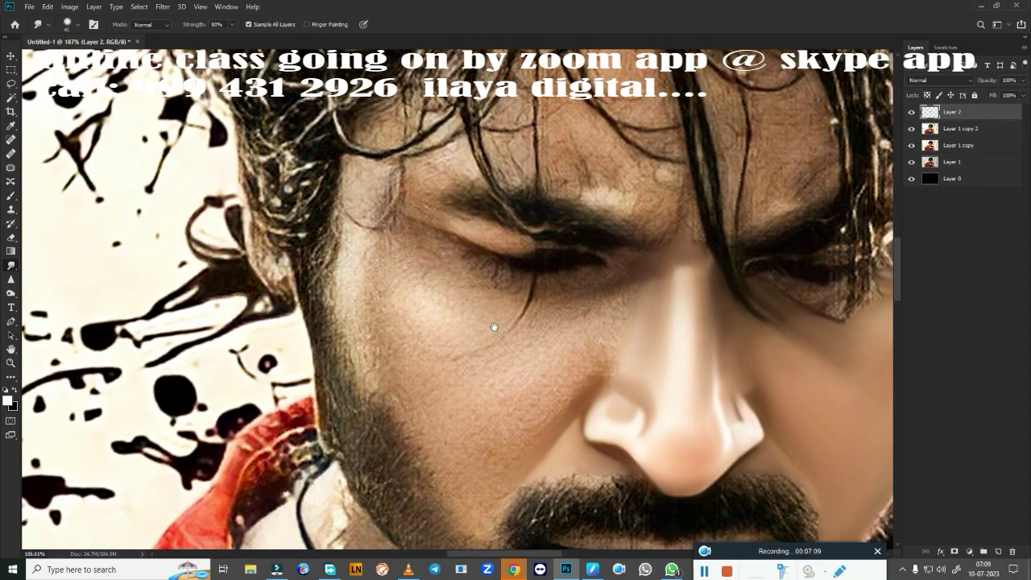
{"action": "mouse_move", "coordinate": [352, 260]}
{"action": "left_mouse_down"}
{"action": "mouse_move", "coordinate": [376, 187]}
{"action": "mouse_move", "coordinate": [376, 213]}
{"action": "left_mouse_up"}
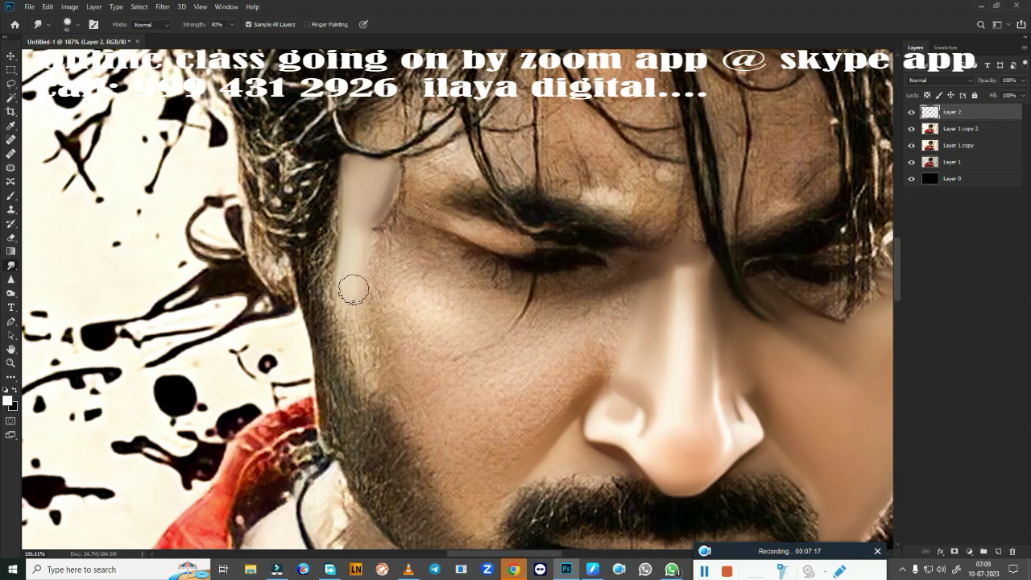
{"action": "mouse_move", "coordinate": [353, 290]}
{"action": "left_mouse_down"}
{"action": "mouse_move", "coordinate": [359, 352]}
{"action": "mouse_move", "coordinate": [459, 336]}
{"action": "mouse_move", "coordinate": [387, 285]}
{"action": "mouse_move", "coordinate": [368, 288]}
{"action": "mouse_move", "coordinate": [398, 386]}
{"action": "left_mouse_up"}
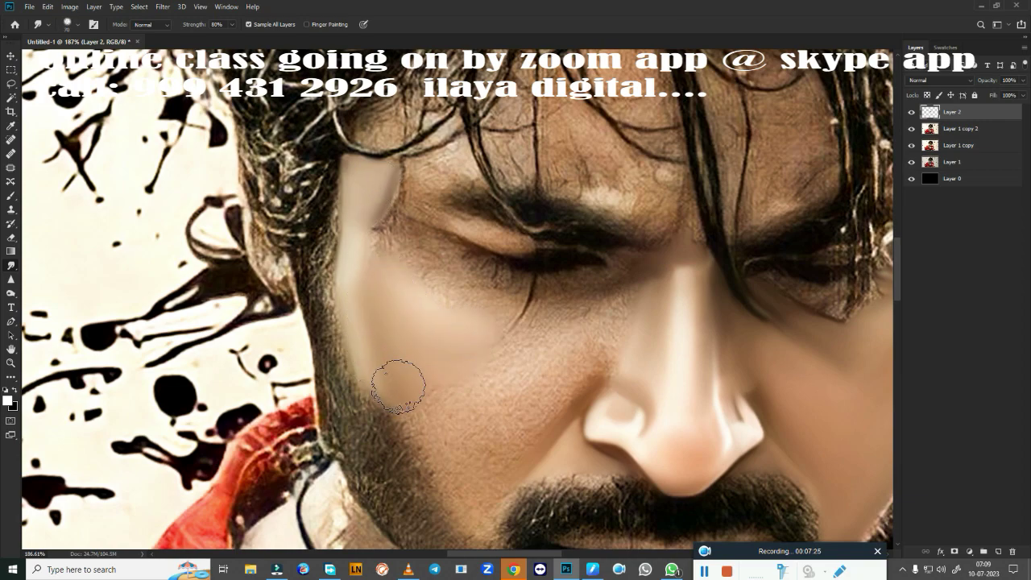
{"action": "left_click_drag", "start_coordinate": [368, 230], "coordinate": [369, 209]}
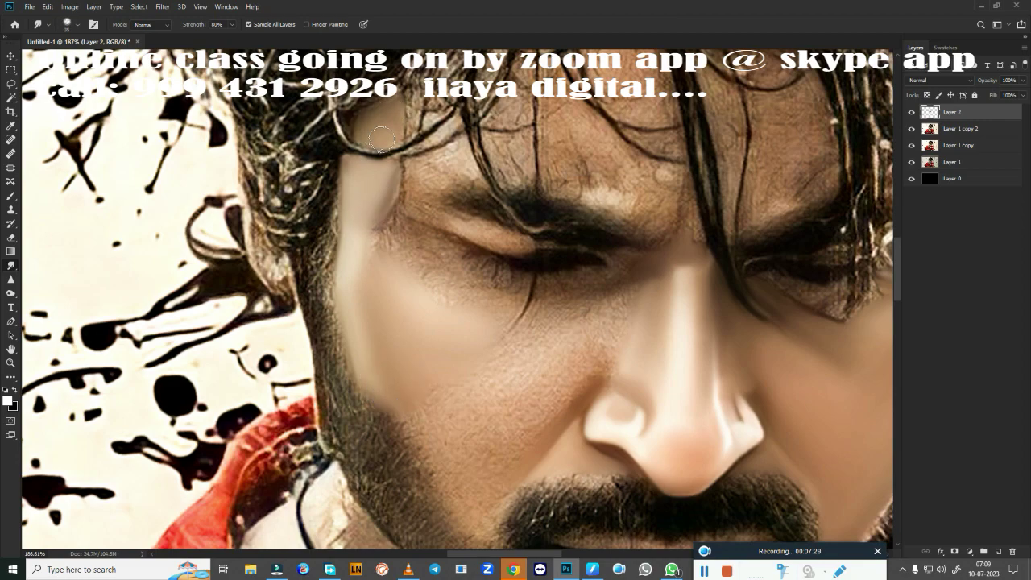
Soften the hairline strand, inner eyebrow, upper eyelid and the dark inner eye-corner line
{"action": "mouse_move", "coordinate": [381, 138]}
{"action": "left_mouse_down"}
{"action": "mouse_move", "coordinate": [451, 157]}
{"action": "mouse_move", "coordinate": [425, 180]}
{"action": "mouse_move", "coordinate": [457, 176]}
{"action": "left_mouse_up"}
{"action": "left_click_drag", "start_coordinate": [415, 208], "coordinate": [549, 246]}
{"action": "left_click_drag", "start_coordinate": [400, 236], "coordinate": [395, 216]}
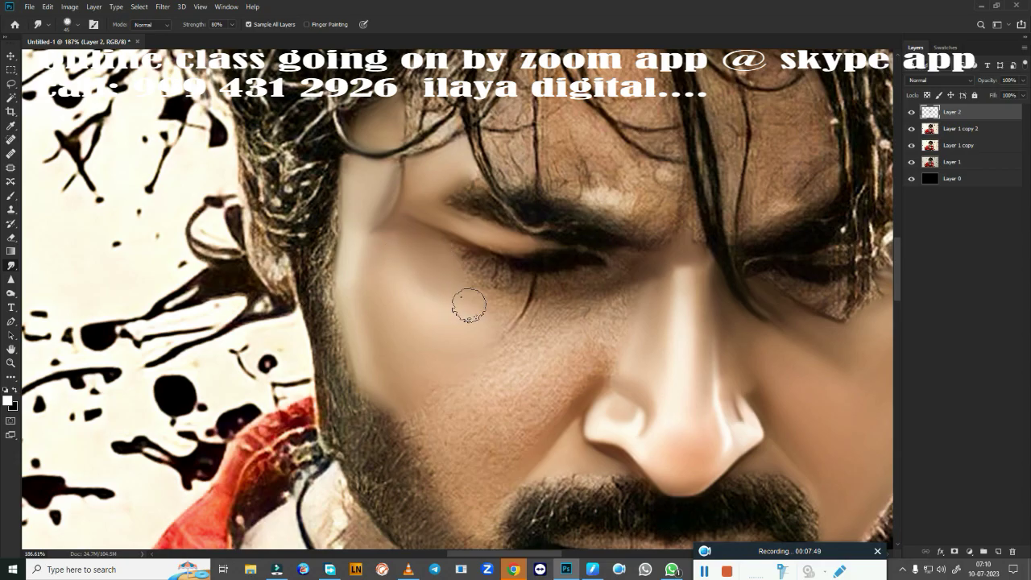
{"action": "scroll", "coordinate": [460, 400], "scroll_direction": "down", "scroll_amount": 3}
{"action": "scroll", "coordinate": [460, 399], "scroll_direction": "down", "scroll_amount": 2}
Smooth the beard stubble left of the moustache and the eyelid crease toward the nose bridge
{"action": "scroll", "coordinate": [460, 400], "scroll_direction": "up", "scroll_amount": 3}
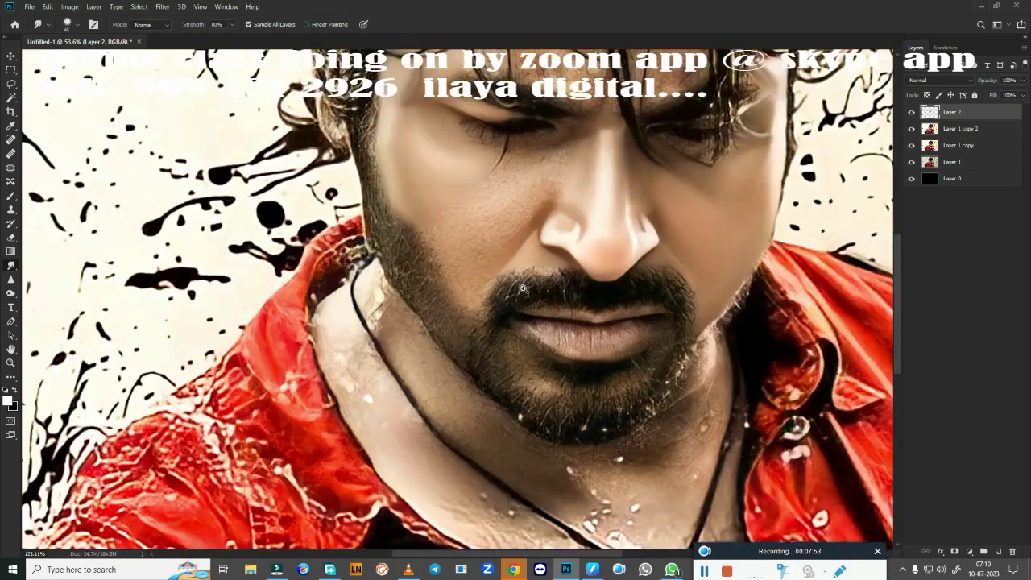
{"action": "scroll", "coordinate": [460, 399], "scroll_direction": "up", "scroll_amount": 3}
{"action": "mouse_move", "coordinate": [338, 443]}
{"action": "left_mouse_down"}
{"action": "mouse_move", "coordinate": [386, 419]}
{"action": "mouse_move", "coordinate": [392, 400]}
{"action": "mouse_move", "coordinate": [299, 306]}
{"action": "mouse_move", "coordinate": [333, 345]}
{"action": "mouse_move", "coordinate": [328, 295]}
{"action": "mouse_move", "coordinate": [402, 358]}
{"action": "mouse_move", "coordinate": [467, 280]}
{"action": "mouse_move", "coordinate": [383, 292]}
{"action": "left_mouse_up"}
{"action": "mouse_move", "coordinate": [413, 202]}
{"action": "left_mouse_down"}
{"action": "mouse_move", "coordinate": [564, 166]}
{"action": "mouse_move", "coordinate": [512, 213]}
{"action": "mouse_move", "coordinate": [522, 249]}
{"action": "mouse_move", "coordinate": [580, 201]}
{"action": "left_mouse_up"}
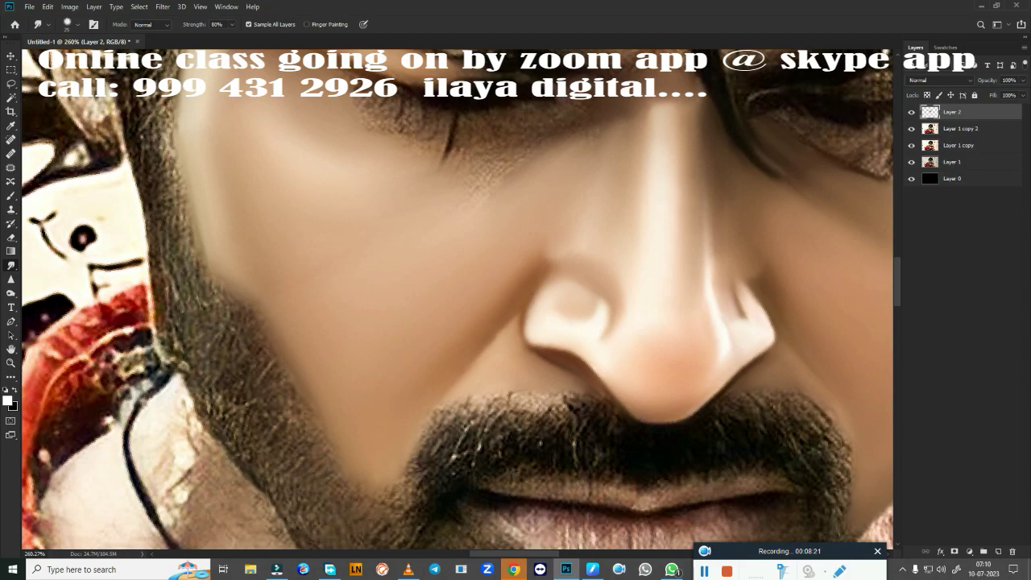
Blend the light streak under the eye and the nose-bridge skin
{"action": "left_click_drag", "start_coordinate": [502, 249], "coordinate": [453, 411]}
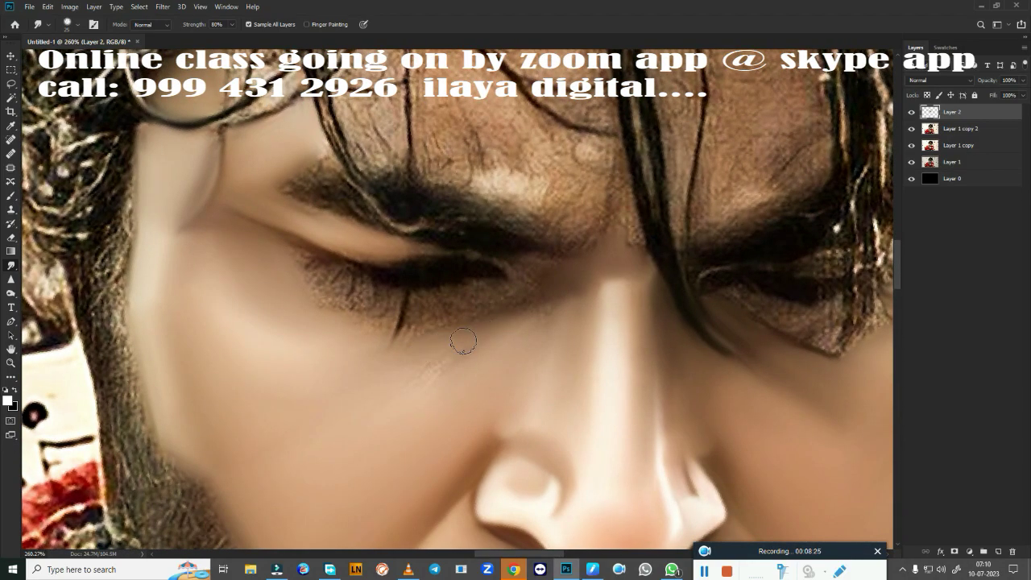
{"action": "mouse_move", "coordinate": [463, 341]}
{"action": "left_mouse_down"}
{"action": "mouse_move", "coordinate": [438, 357]}
{"action": "mouse_move", "coordinate": [513, 328]}
{"action": "left_mouse_up"}
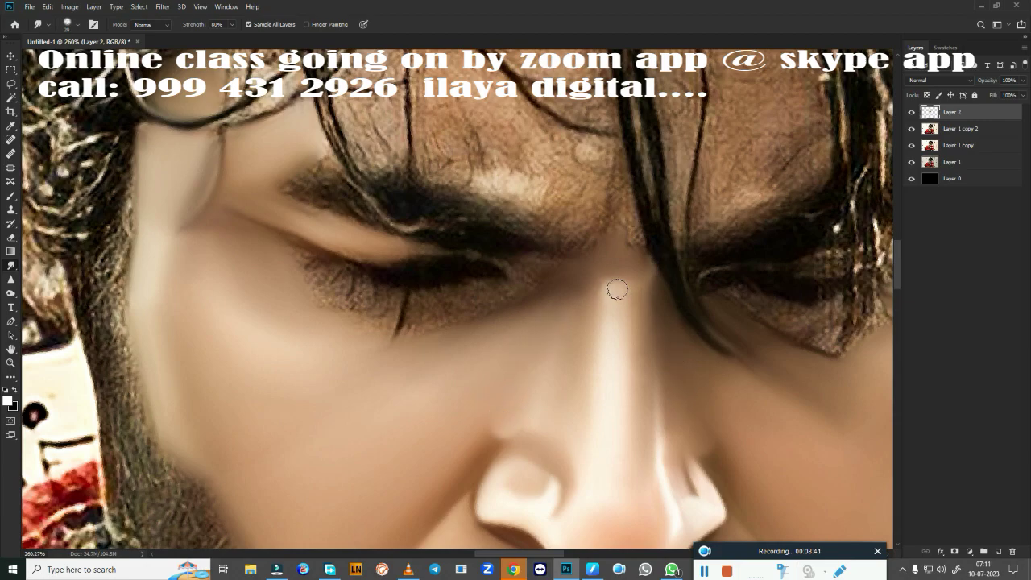
{"action": "left_click_drag", "start_coordinate": [616, 306], "coordinate": [619, 290]}
{"action": "key", "text": "b"}
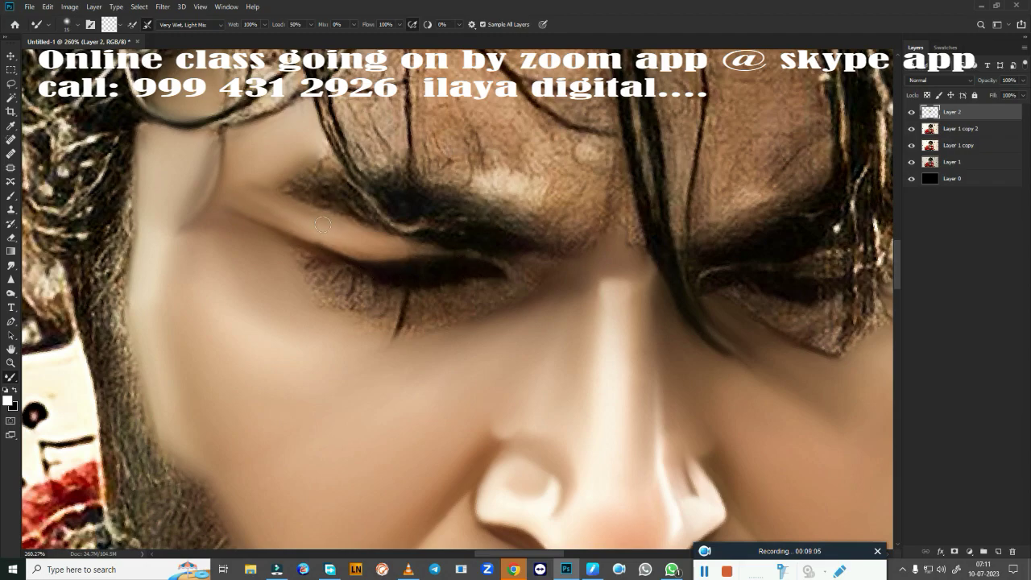
Wet-blend the left eyelid crease, upper lash line and dotted lower-lash area into skin
{"action": "mouse_move", "coordinate": [353, 230]}
{"action": "left_mouse_down"}
{"action": "mouse_move", "coordinate": [531, 268]}
{"action": "mouse_move", "coordinate": [423, 241]}
{"action": "mouse_move", "coordinate": [503, 257]}
{"action": "left_mouse_up"}
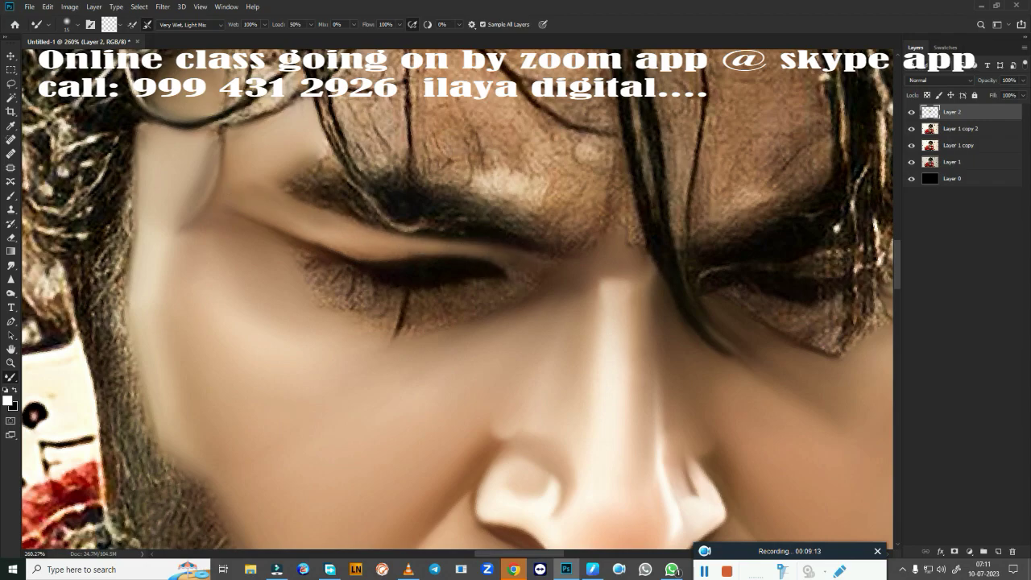
{"action": "left_click_drag", "start_coordinate": [394, 255], "coordinate": [501, 257]}
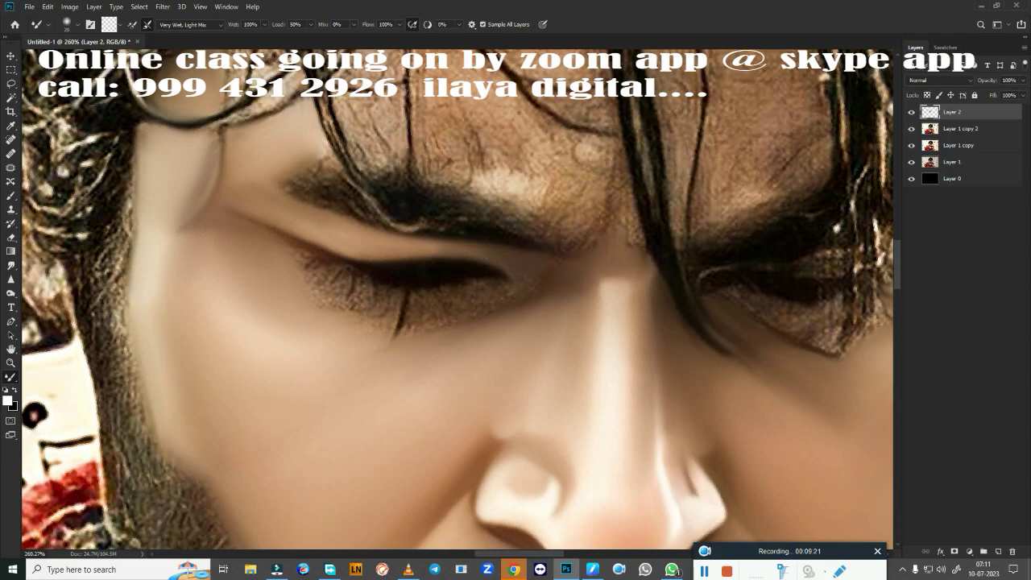
{"action": "mouse_move", "coordinate": [298, 254]}
{"action": "left_mouse_down"}
{"action": "mouse_move", "coordinate": [323, 266]}
{"action": "mouse_move", "coordinate": [292, 252]}
{"action": "left_mouse_up"}
{"action": "mouse_move", "coordinate": [334, 286]}
{"action": "left_mouse_down"}
{"action": "mouse_move", "coordinate": [306, 281]}
{"action": "mouse_move", "coordinate": [353, 287]}
{"action": "left_mouse_up"}
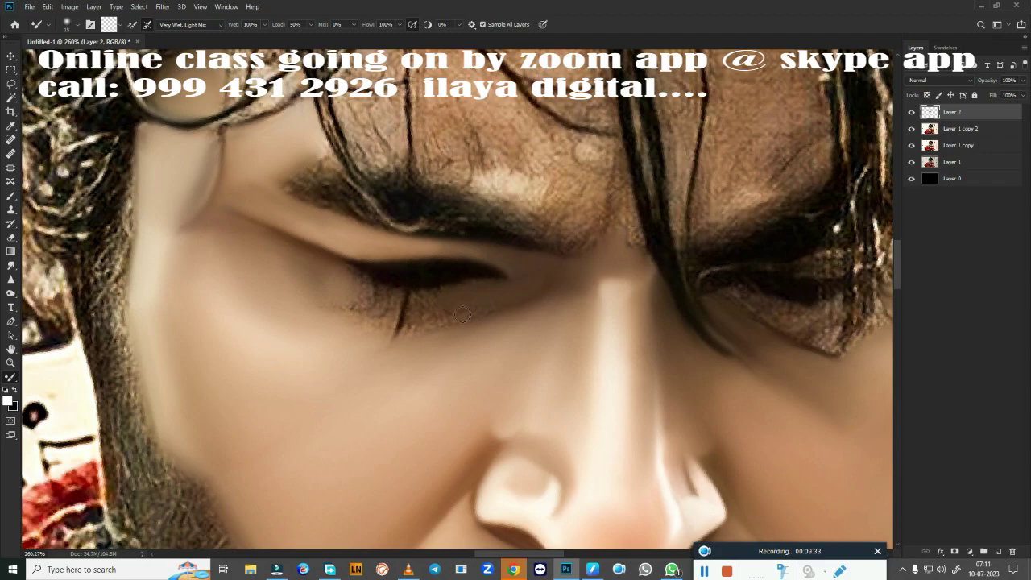
Smudge the under-eye area, the dark lower lash stroke and the left part of the eyebrow
{"action": "key", "text": "r"}
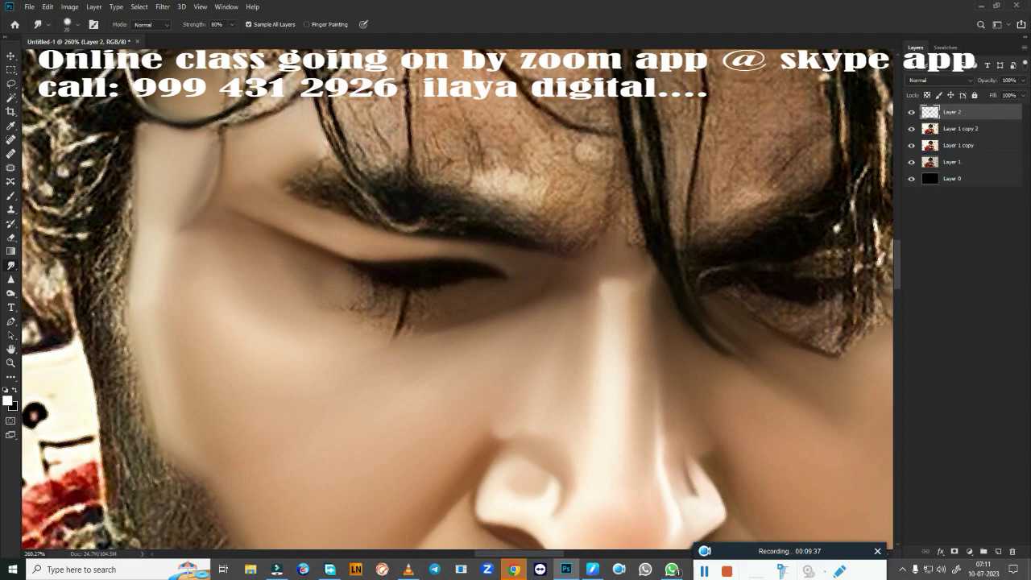
{"action": "left_click_drag", "start_coordinate": [335, 278], "coordinate": [448, 310]}
{"action": "mouse_move", "coordinate": [396, 332]}
{"action": "left_mouse_down"}
{"action": "mouse_move", "coordinate": [434, 314]}
{"action": "mouse_move", "coordinate": [435, 299]}
{"action": "mouse_move", "coordinate": [384, 313]}
{"action": "left_mouse_up"}
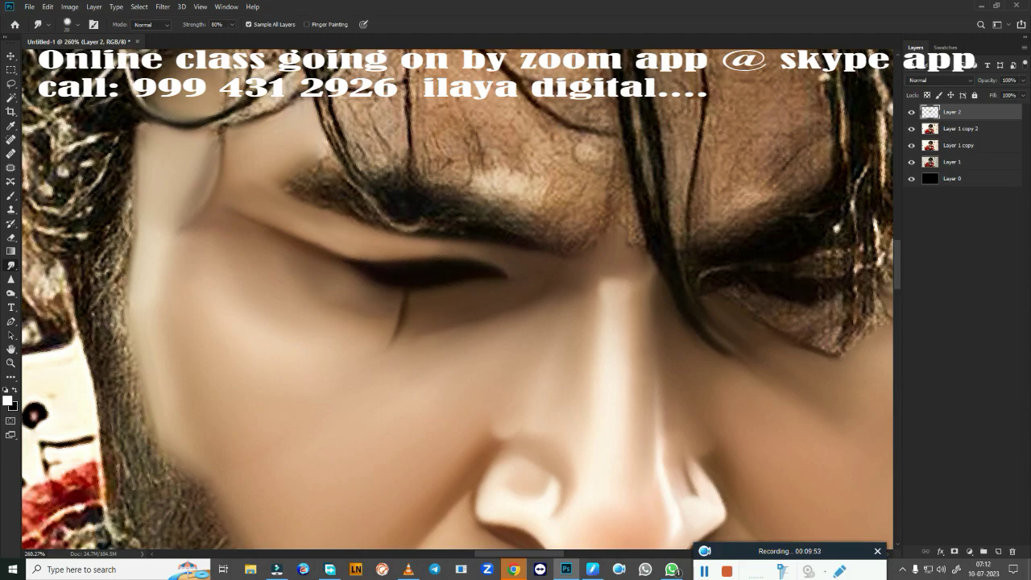
{"action": "mouse_move", "coordinate": [333, 178]}
{"action": "left_mouse_down"}
{"action": "mouse_move", "coordinate": [302, 178]}
{"action": "mouse_move", "coordinate": [368, 215]}
{"action": "mouse_move", "coordinate": [381, 188]}
{"action": "mouse_move", "coordinate": [465, 196]}
{"action": "mouse_move", "coordinate": [473, 223]}
{"action": "mouse_move", "coordinate": [409, 218]}
{"action": "mouse_move", "coordinate": [408, 249]}
{"action": "left_mouse_up"}
Zoom closer on the eye and wet-blend the lower lash area, undoing a stray hair stroke
{"action": "key", "text": "b"}
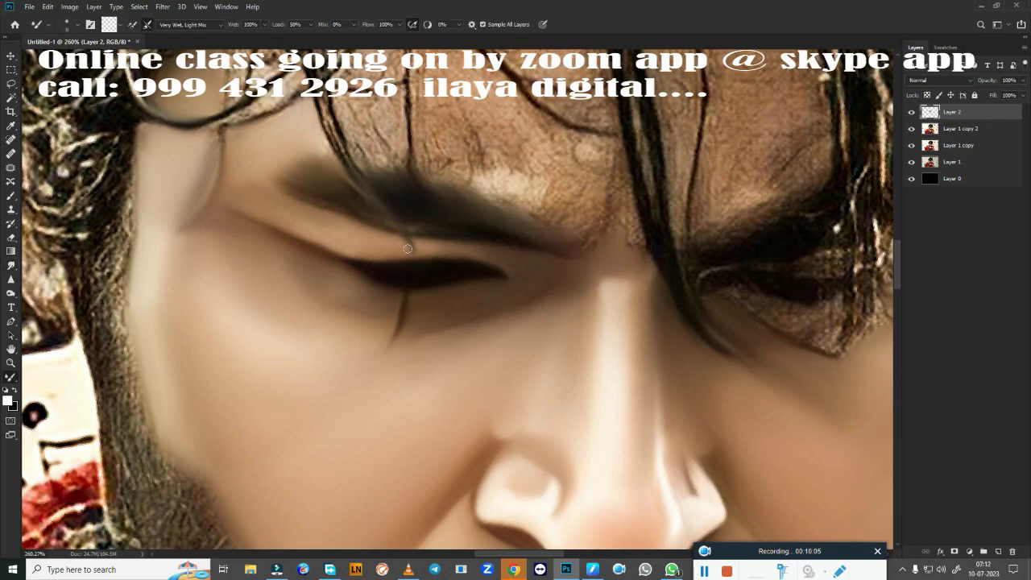
{"action": "left_click_drag", "start_coordinate": [402, 303], "coordinate": [366, 362]}
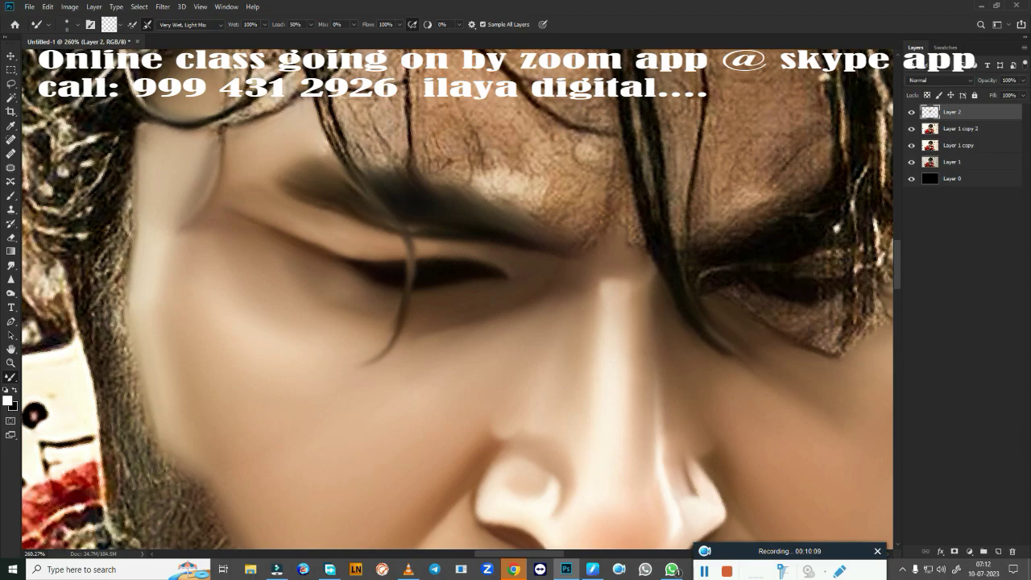
{"action": "key", "text": "ctrl+z"}
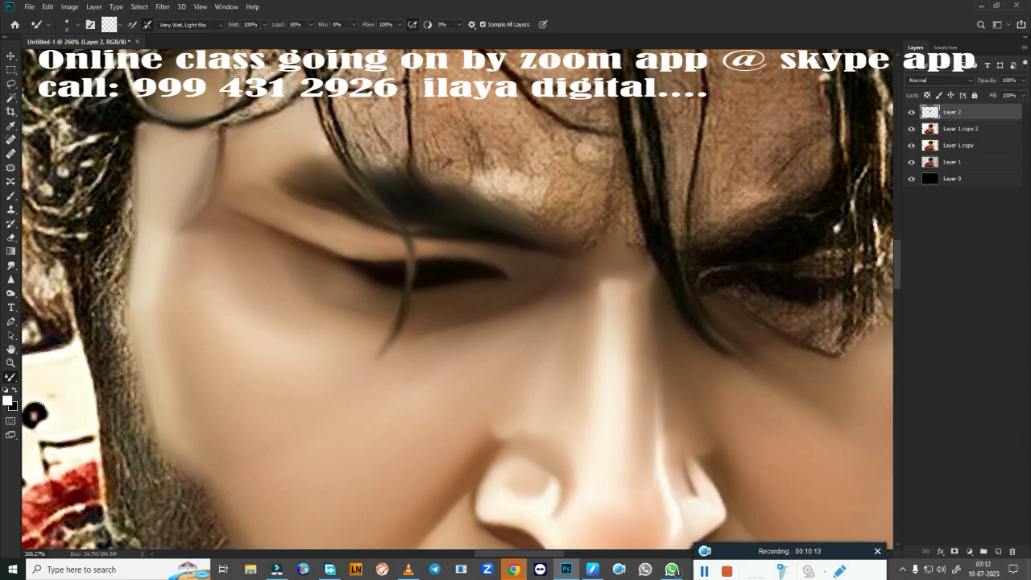
{"action": "key", "text": "ctrl+0"}
{"action": "mouse_move", "coordinate": [451, 277]}
{"action": "left_mouse_down", "text": "ctrl+space"}
{"action": "mouse_move", "coordinate": [467, 277]}
{"action": "mouse_move", "coordinate": [593, 518]}
{"action": "left_mouse_up", "text": "ctrl+space"}
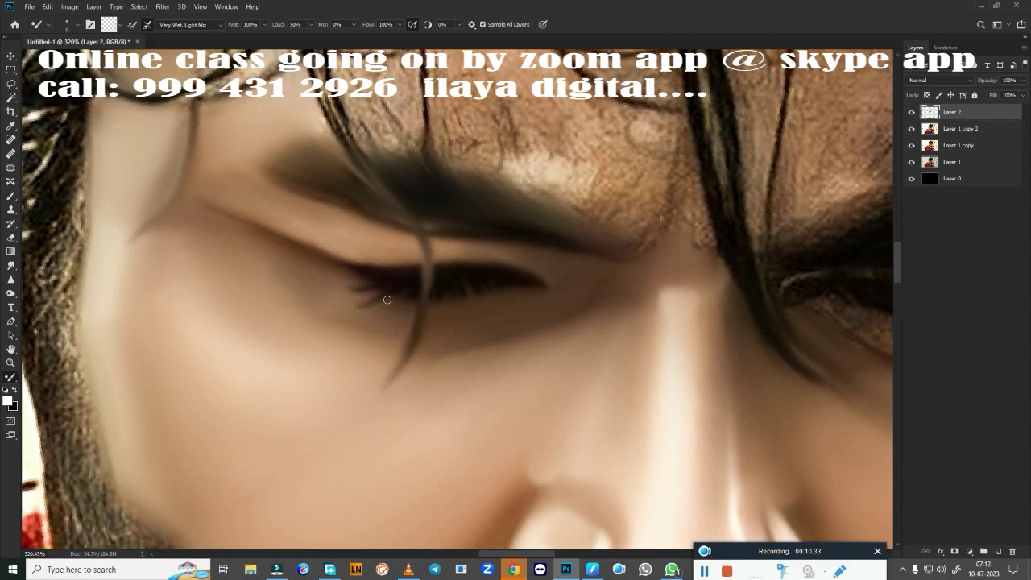
{"action": "left_click_drag", "start_coordinate": [428, 332], "coordinate": [389, 289]}
{"action": "key", "text": "r"}
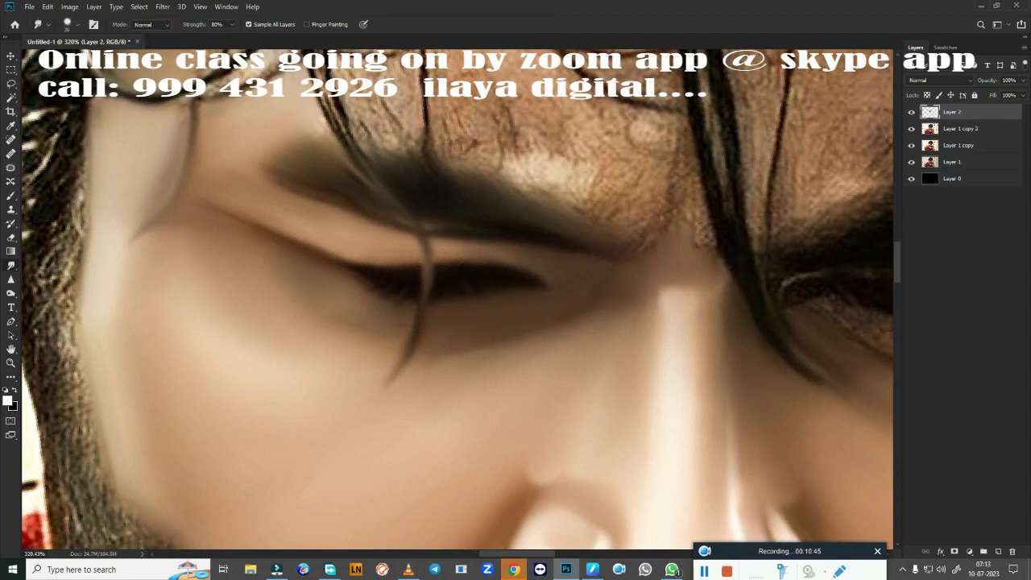
Smear the hair strands above the left brow and across the forehead into the skin
{"action": "left_click_drag", "start_coordinate": [535, 169], "coordinate": [592, 183]}
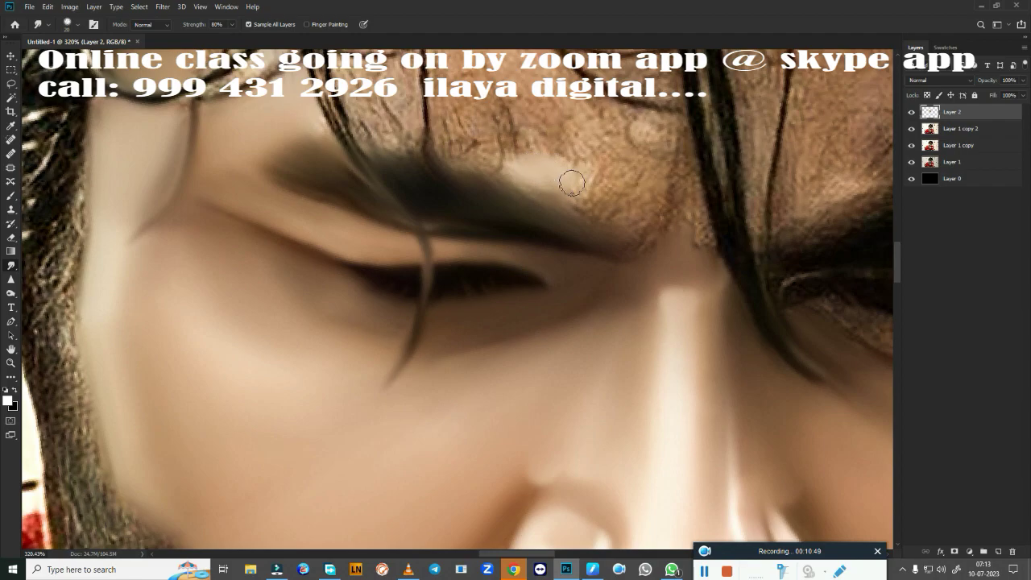
{"action": "scroll", "coordinate": [499, 328], "scroll_direction": "down", "scroll_amount": 2}
{"action": "mouse_move", "coordinate": [422, 215]}
{"action": "left_mouse_down"}
{"action": "mouse_move", "coordinate": [457, 213]}
{"action": "mouse_move", "coordinate": [423, 223]}
{"action": "mouse_move", "coordinate": [437, 293]}
{"action": "mouse_move", "coordinate": [564, 241]}
{"action": "mouse_move", "coordinate": [564, 330]}
{"action": "mouse_move", "coordinate": [546, 346]}
{"action": "mouse_move", "coordinate": [495, 299]}
{"action": "mouse_move", "coordinate": [554, 363]}
{"action": "mouse_move", "coordinate": [587, 322]}
{"action": "mouse_move", "coordinate": [596, 346]}
{"action": "left_mouse_up"}
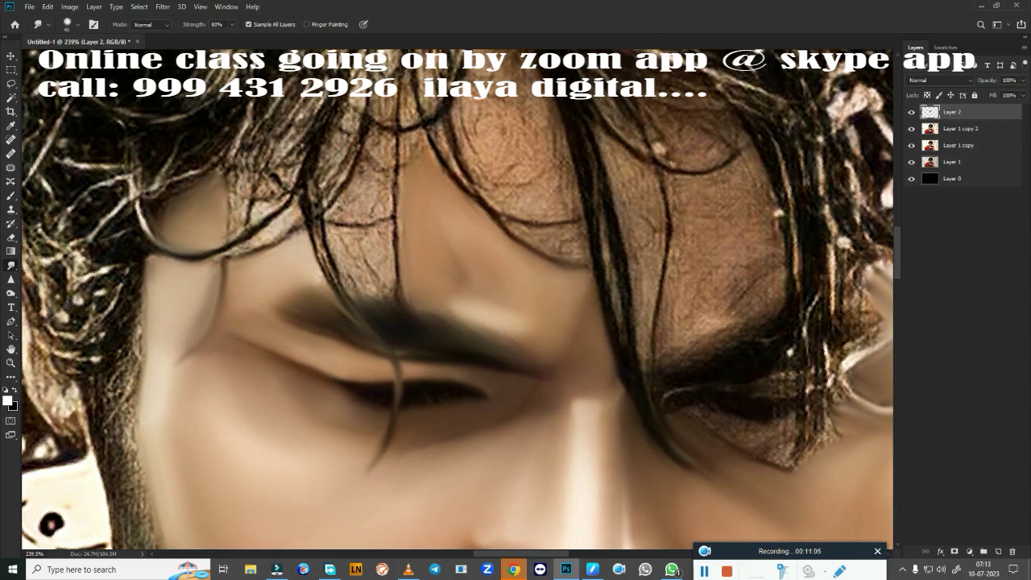
{"action": "mouse_move", "coordinate": [354, 236]}
{"action": "left_mouse_down"}
{"action": "mouse_move", "coordinate": [379, 157]}
{"action": "mouse_move", "coordinate": [357, 273]}
{"action": "mouse_move", "coordinate": [370, 177]}
{"action": "mouse_move", "coordinate": [386, 144]}
{"action": "mouse_move", "coordinate": [414, 202]}
{"action": "mouse_move", "coordinate": [405, 313]}
{"action": "mouse_move", "coordinate": [463, 341]}
{"action": "left_mouse_up"}
{"action": "left_click_drag", "start_coordinate": [323, 281], "coordinate": [308, 201]}
{"action": "left_click_drag", "start_coordinate": [399, 171], "coordinate": [414, 271]}
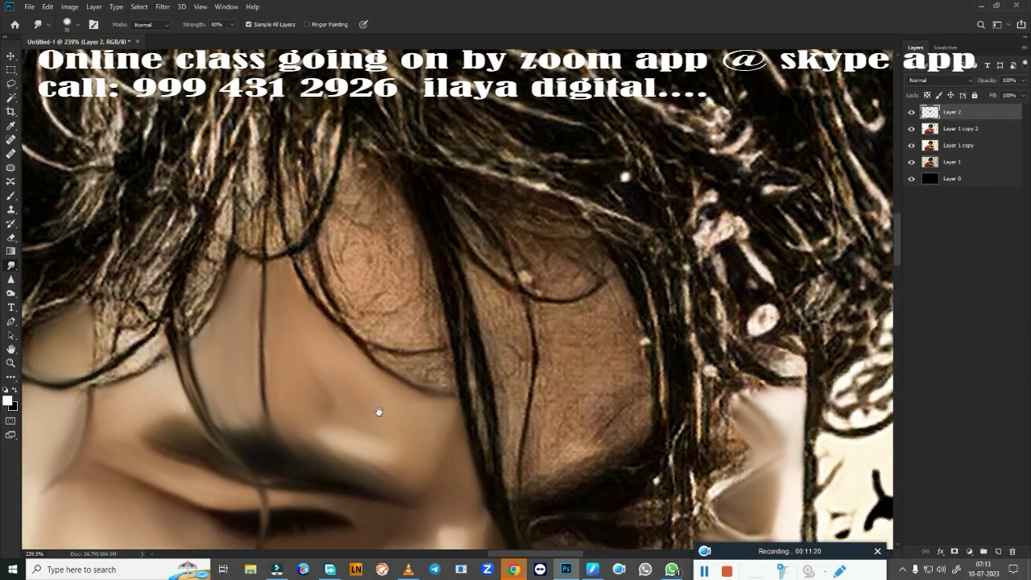
Smudge the hair strands at the hairline and the textured skin patch on the forehead
{"action": "left_click_drag", "start_coordinate": [521, 276], "coordinate": [375, 410]}
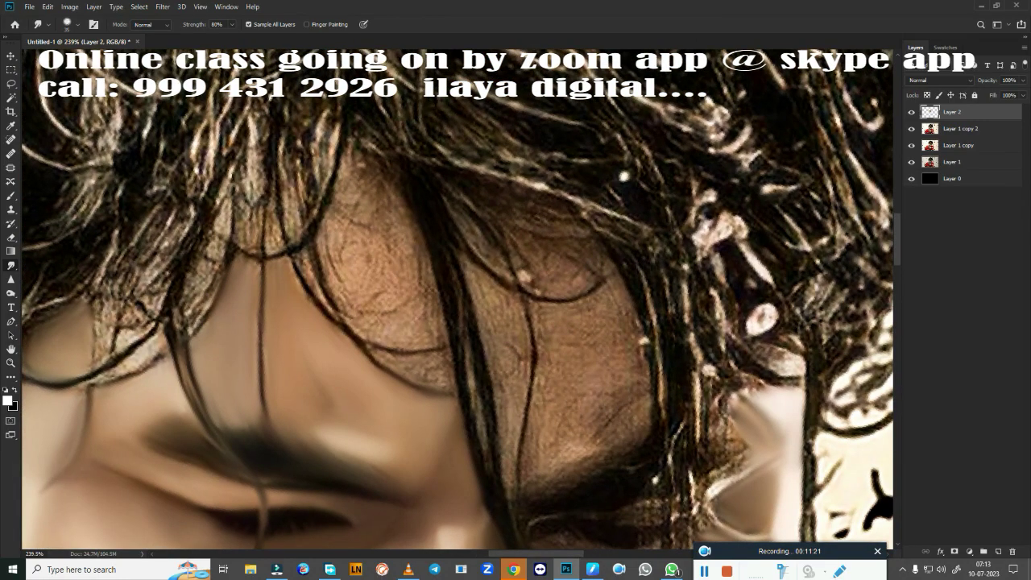
{"action": "mouse_move", "coordinate": [366, 177]}
{"action": "left_mouse_down"}
{"action": "mouse_move", "coordinate": [337, 242]}
{"action": "mouse_move", "coordinate": [355, 149]}
{"action": "left_mouse_up"}
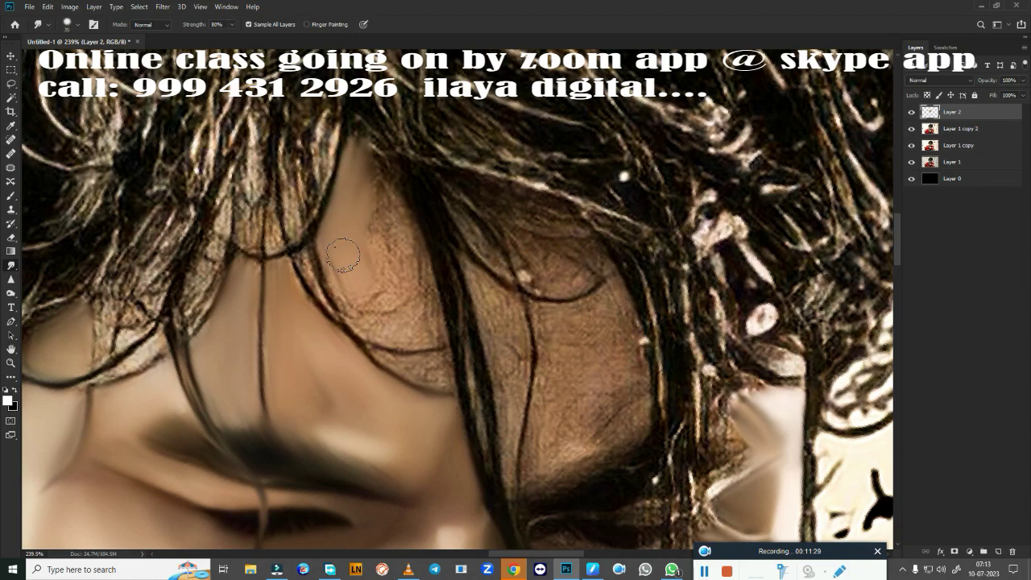
{"action": "left_click_drag", "start_coordinate": [342, 245], "coordinate": [353, 294]}
{"action": "mouse_move", "coordinate": [371, 206]}
{"action": "left_mouse_down"}
{"action": "mouse_move", "coordinate": [368, 172]}
{"action": "mouse_move", "coordinate": [386, 153]}
{"action": "mouse_move", "coordinate": [357, 132]}
{"action": "left_mouse_up"}
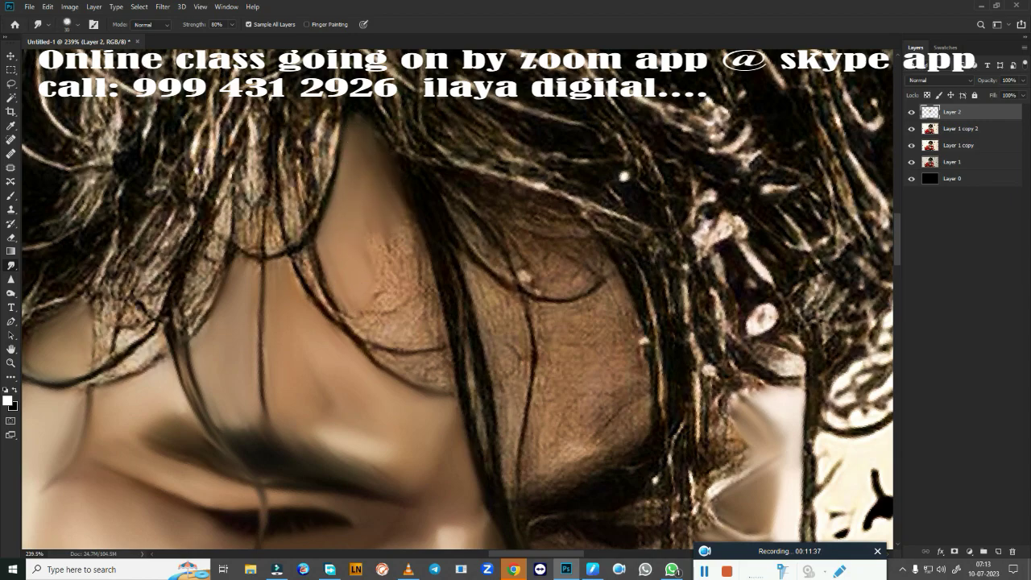
{"action": "mouse_move", "coordinate": [407, 245]}
{"action": "left_mouse_down"}
{"action": "mouse_move", "coordinate": [380, 173]}
{"action": "mouse_move", "coordinate": [402, 252]}
{"action": "mouse_move", "coordinate": [386, 207]}
{"action": "mouse_move", "coordinate": [379, 262]}
{"action": "mouse_move", "coordinate": [410, 282]}
{"action": "mouse_move", "coordinate": [418, 326]}
{"action": "mouse_move", "coordinate": [367, 320]}
{"action": "left_mouse_up"}
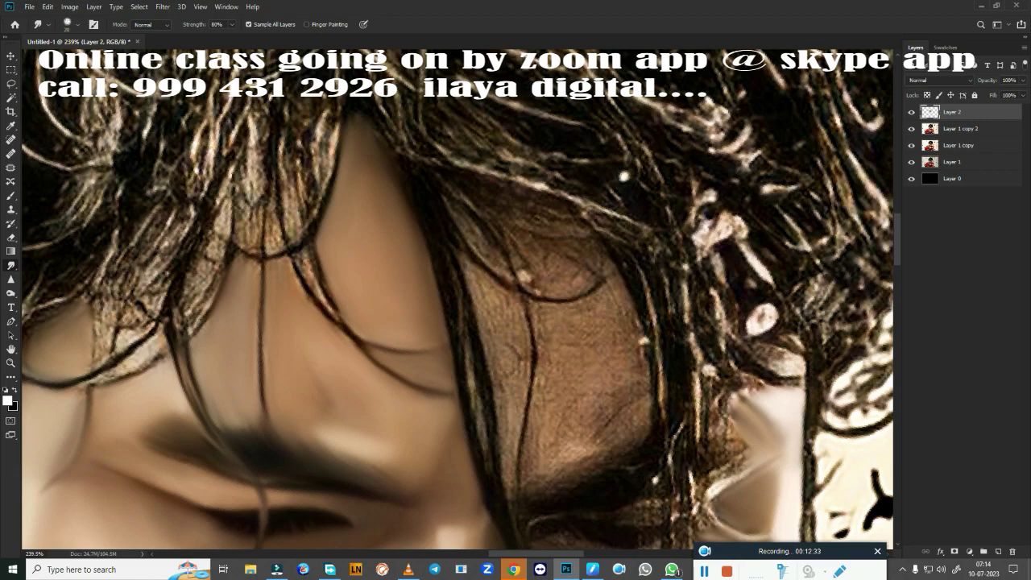
Draw faint hair strands at left and smear the dark forehead strand, raising Smudge strength to 100%
{"action": "mouse_move", "coordinate": [199, 271]}
{"action": "left_mouse_down"}
{"action": "mouse_move", "coordinate": [191, 314]}
{"action": "mouse_move", "coordinate": [157, 354]}
{"action": "left_mouse_up"}
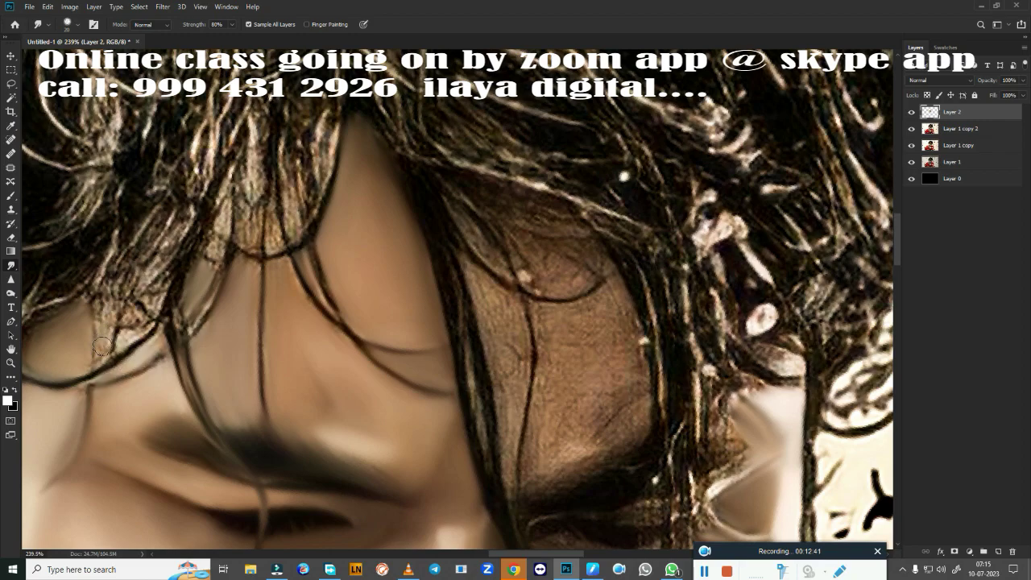
{"action": "mouse_move", "coordinate": [149, 318]}
{"action": "left_mouse_down"}
{"action": "mouse_move", "coordinate": [109, 360]}
{"action": "mouse_move", "coordinate": [82, 412]}
{"action": "left_mouse_up"}
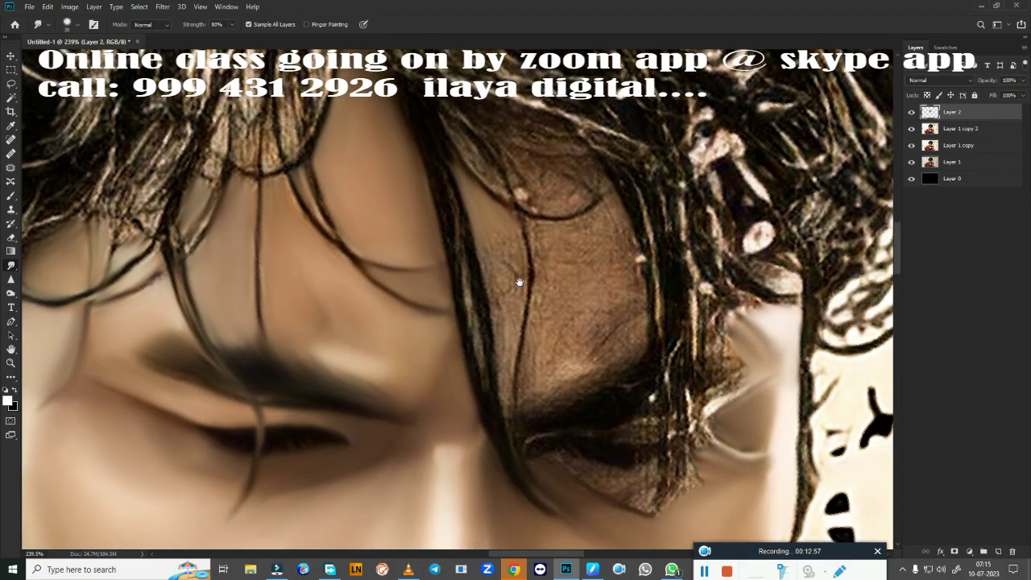
{"action": "scroll", "coordinate": [503, 338], "scroll_direction": "down", "scroll_amount": 2}
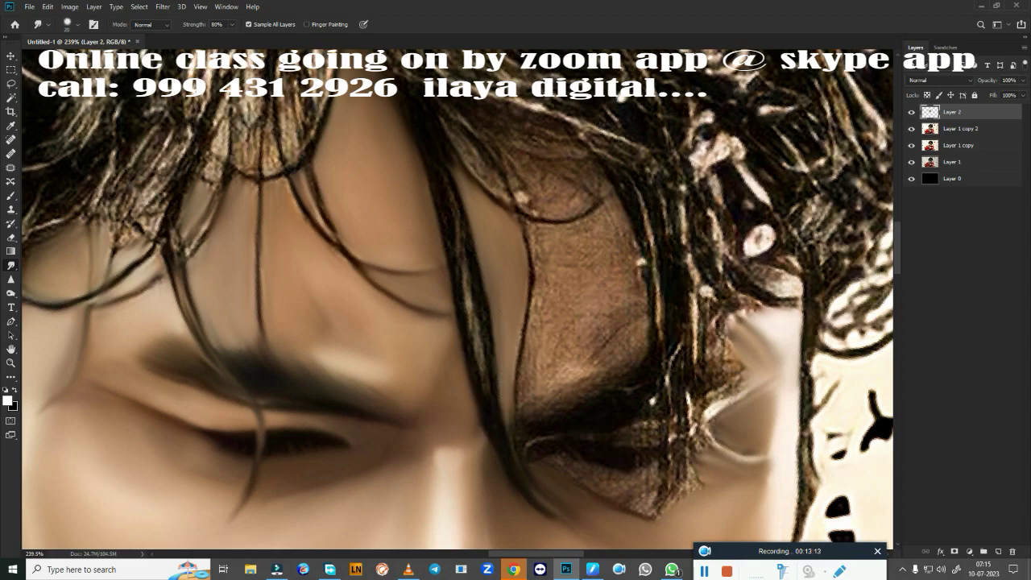
{"action": "left_click_drag", "start_coordinate": [448, 223], "coordinate": [479, 342]}
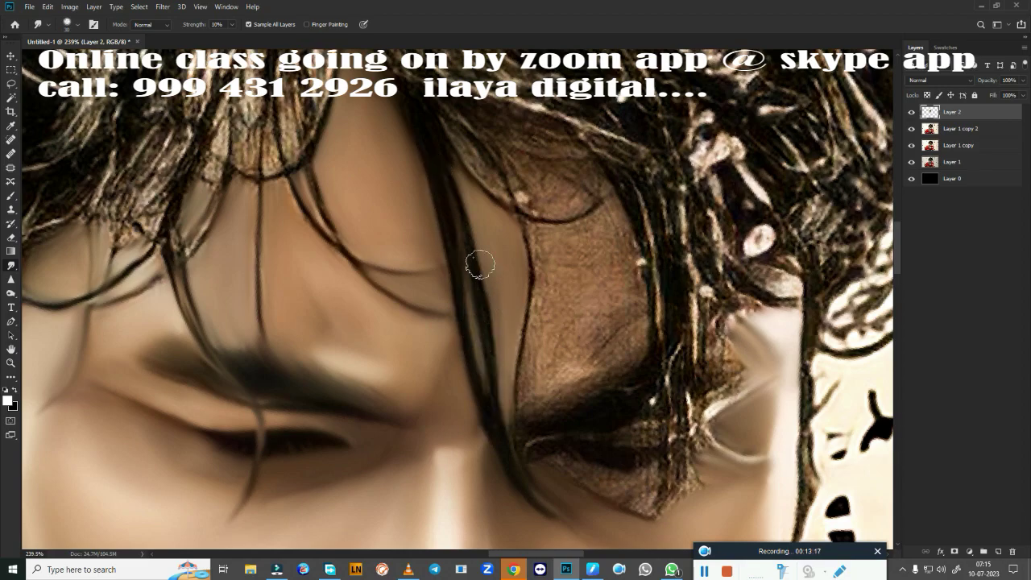
{"action": "key", "text": "0"}
Extend the dark hair strand and smooth the skin texture along the hair edge above the brow
{"action": "left_click_drag", "start_coordinate": [482, 378], "coordinate": [565, 536]}
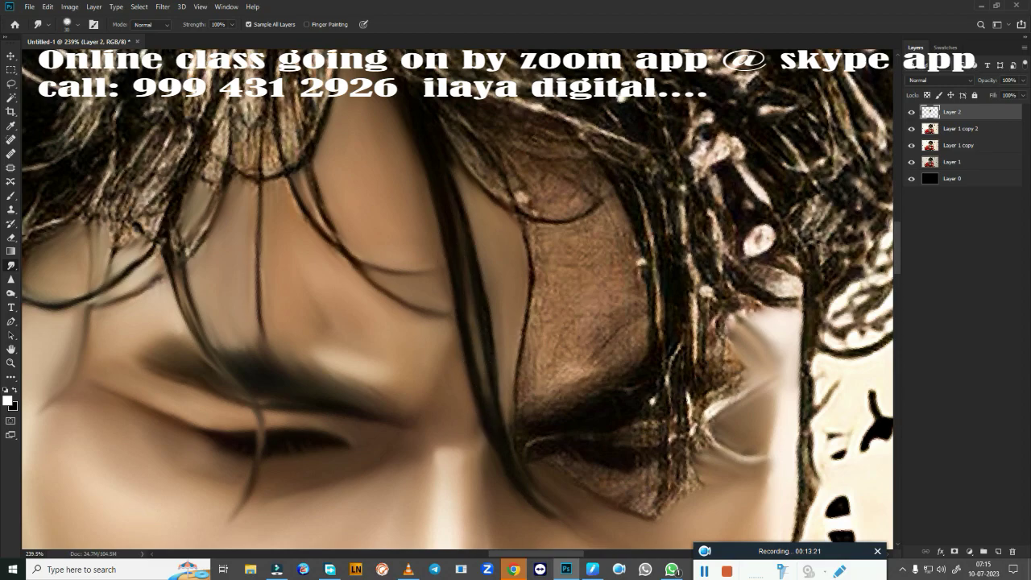
{"action": "left_click_drag", "start_coordinate": [527, 237], "coordinate": [523, 390]}
{"action": "mouse_move", "coordinate": [546, 261]}
{"action": "left_mouse_down"}
{"action": "mouse_move", "coordinate": [560, 229]}
{"action": "mouse_move", "coordinate": [612, 211]}
{"action": "mouse_move", "coordinate": [628, 258]}
{"action": "left_mouse_up"}
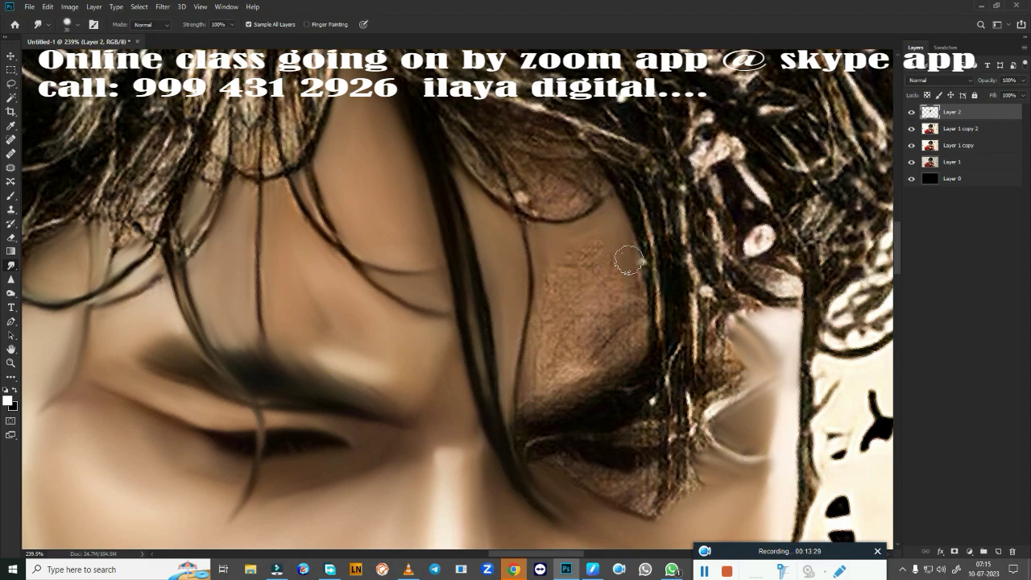
{"action": "left_click_drag", "start_coordinate": [557, 276], "coordinate": [551, 321]}
{"action": "mouse_move", "coordinate": [570, 249]}
{"action": "left_mouse_down"}
{"action": "mouse_move", "coordinate": [582, 283]}
{"action": "mouse_move", "coordinate": [601, 253]}
{"action": "mouse_move", "coordinate": [566, 249]}
{"action": "left_mouse_up"}
{"action": "mouse_move", "coordinate": [558, 174]}
{"action": "left_mouse_down"}
{"action": "mouse_move", "coordinate": [524, 188]}
{"action": "mouse_move", "coordinate": [470, 157]}
{"action": "mouse_move", "coordinate": [479, 128]}
{"action": "mouse_move", "coordinate": [592, 153]}
{"action": "mouse_move", "coordinate": [499, 181]}
{"action": "mouse_move", "coordinate": [541, 222]}
{"action": "left_mouse_up"}
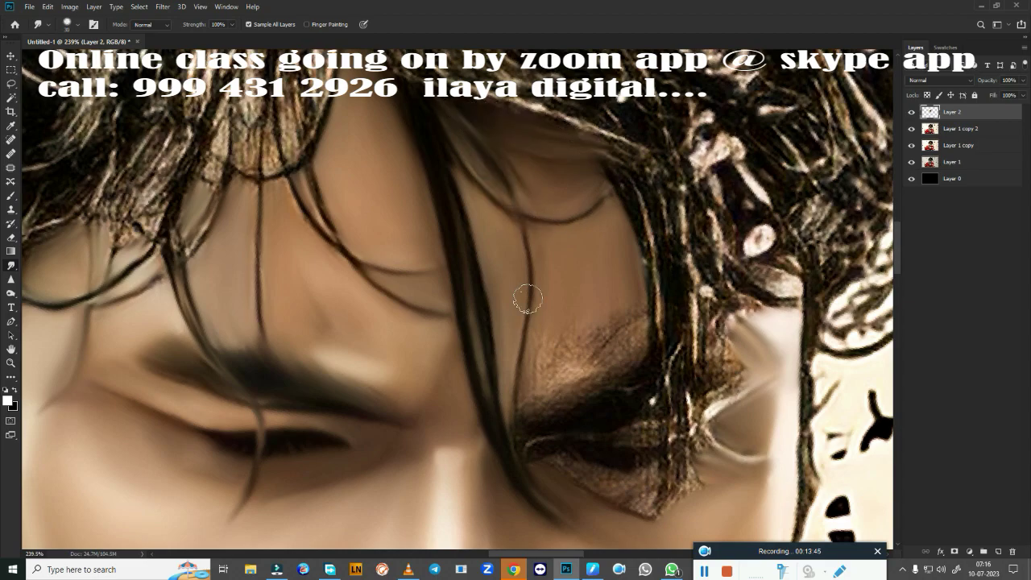
Smooth the right eyelid crease, under-eye streak, brow texture and hair strands above the right brow
{"action": "left_click_drag", "start_coordinate": [382, 320], "coordinate": [333, 287]}
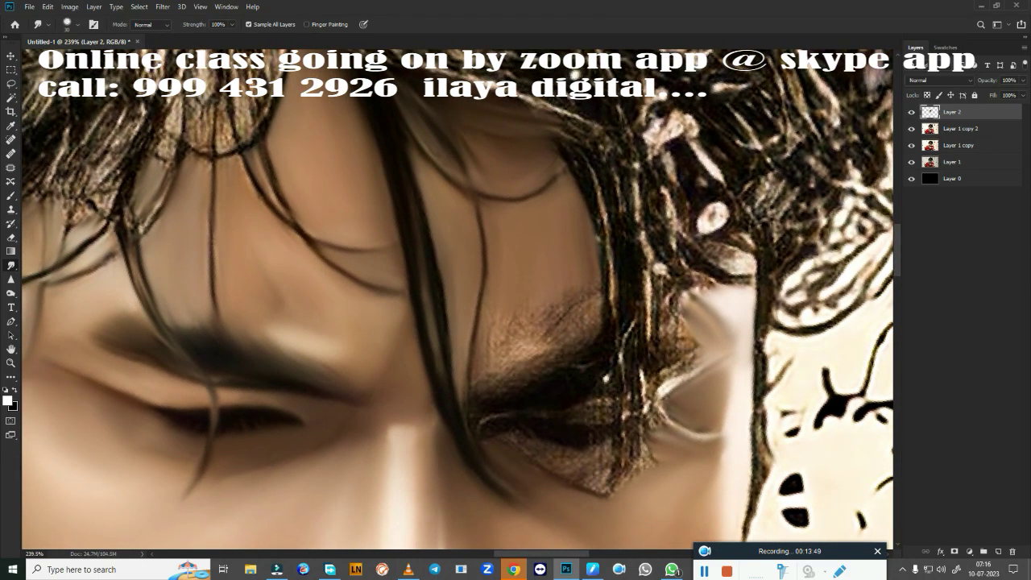
{"action": "left_click_drag", "start_coordinate": [208, 201], "coordinate": [128, 113]}
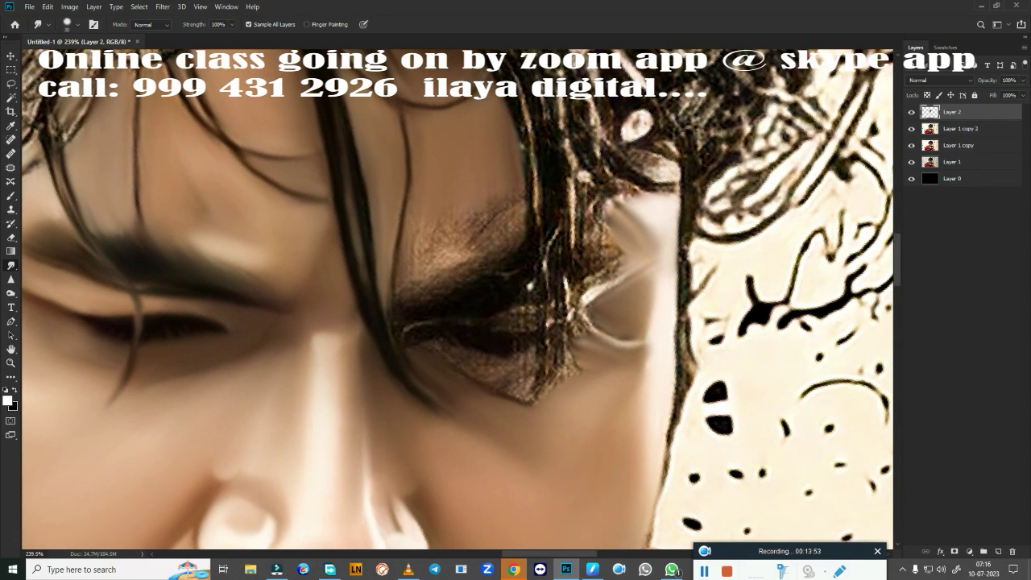
{"action": "mouse_move", "coordinate": [401, 291]}
{"action": "left_mouse_down"}
{"action": "mouse_move", "coordinate": [488, 279]}
{"action": "mouse_move", "coordinate": [524, 285]}
{"action": "left_mouse_up"}
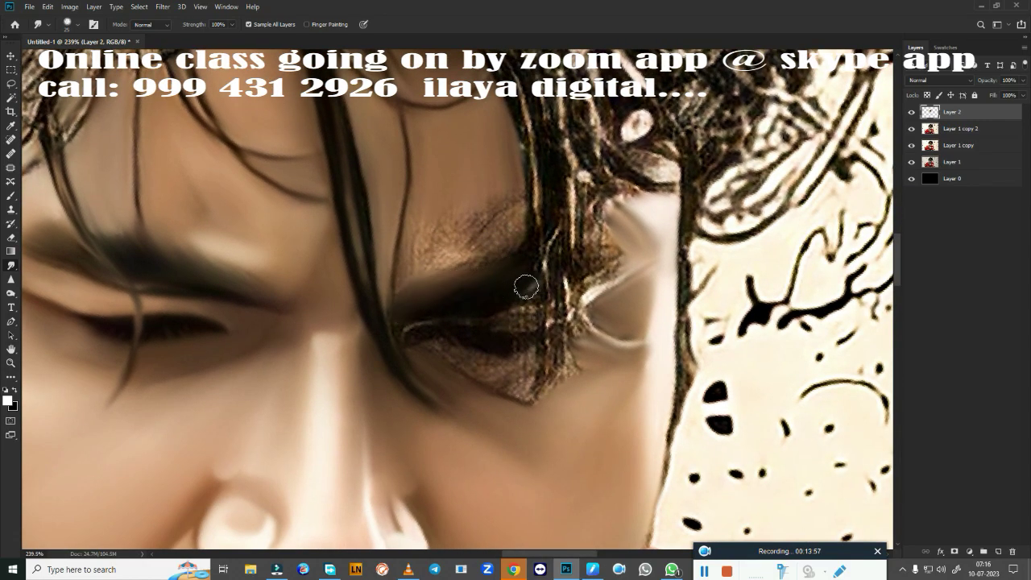
{"action": "left_click_drag", "start_coordinate": [436, 315], "coordinate": [402, 326]}
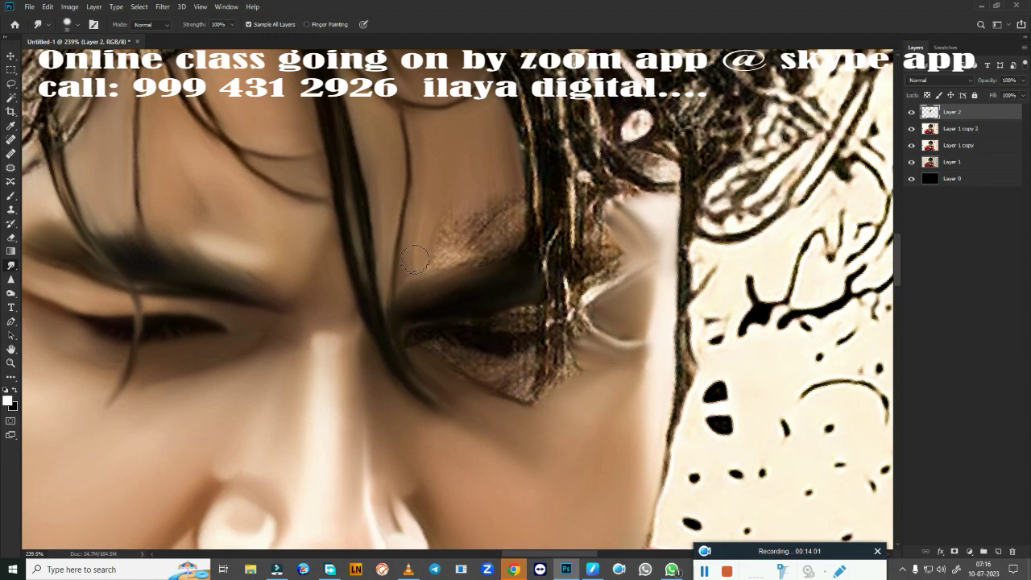
{"action": "mouse_move", "coordinate": [414, 259]}
{"action": "left_mouse_down"}
{"action": "mouse_move", "coordinate": [495, 256]}
{"action": "mouse_move", "coordinate": [451, 265]}
{"action": "mouse_move", "coordinate": [470, 218]}
{"action": "mouse_move", "coordinate": [503, 206]}
{"action": "mouse_move", "coordinate": [515, 232]}
{"action": "mouse_move", "coordinate": [428, 247]}
{"action": "mouse_move", "coordinate": [451, 182]}
{"action": "left_mouse_up"}
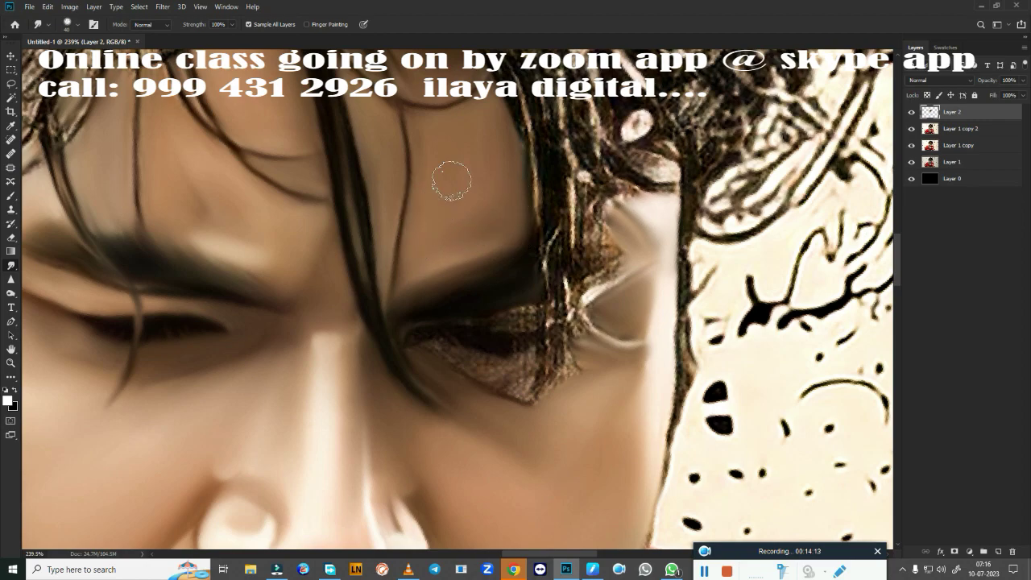
{"action": "mouse_move", "coordinate": [519, 105]}
{"action": "left_mouse_down"}
{"action": "mouse_move", "coordinate": [534, 145]}
{"action": "mouse_move", "coordinate": [575, 193]}
{"action": "mouse_move", "coordinate": [614, 190]}
{"action": "mouse_move", "coordinate": [648, 169]}
{"action": "mouse_move", "coordinate": [649, 156]}
{"action": "mouse_move", "coordinate": [612, 112]}
{"action": "mouse_move", "coordinate": [600, 161]}
{"action": "mouse_move", "coordinate": [588, 150]}
{"action": "mouse_move", "coordinate": [600, 226]}
{"action": "mouse_move", "coordinate": [584, 241]}
{"action": "mouse_move", "coordinate": [598, 274]}
{"action": "mouse_move", "coordinate": [552, 237]}
{"action": "mouse_move", "coordinate": [561, 290]}
{"action": "left_mouse_up"}
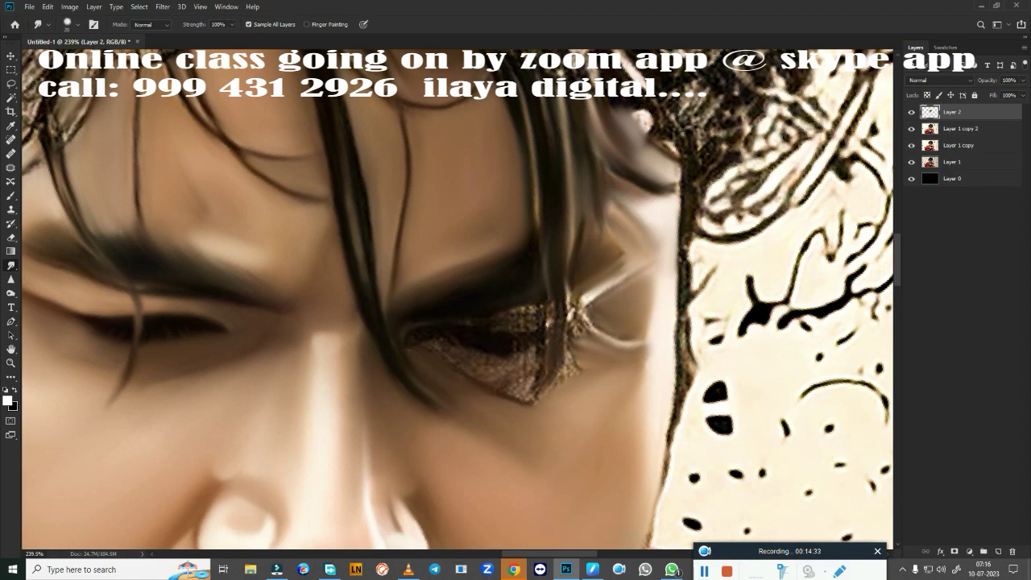
Blend the speckled eye-corner patch and nearby hair strands with the Mixer Brush, enlarged to 20
{"action": "key", "text": "b"}
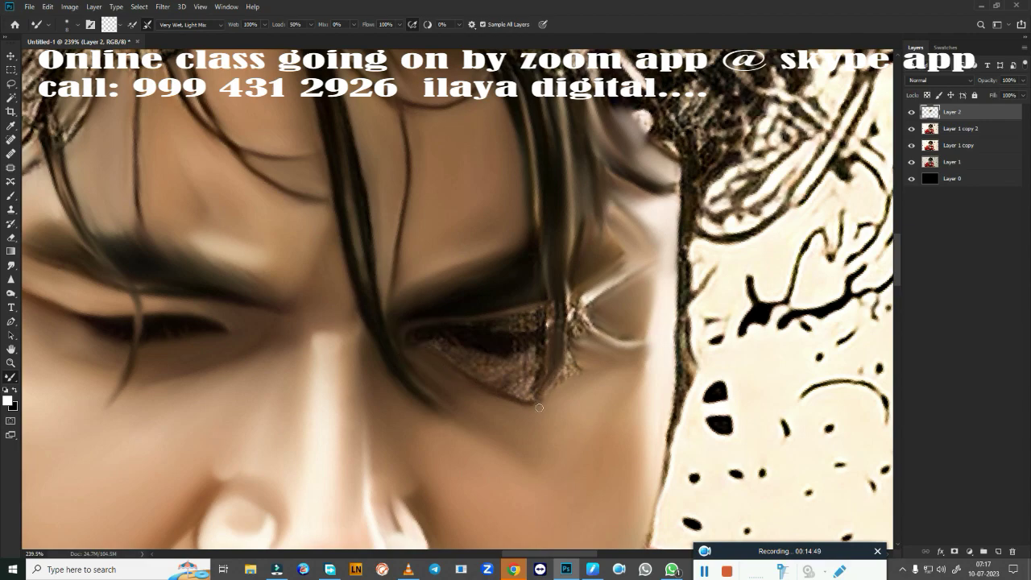
{"action": "left_click_drag", "start_coordinate": [538, 408], "coordinate": [541, 421]}
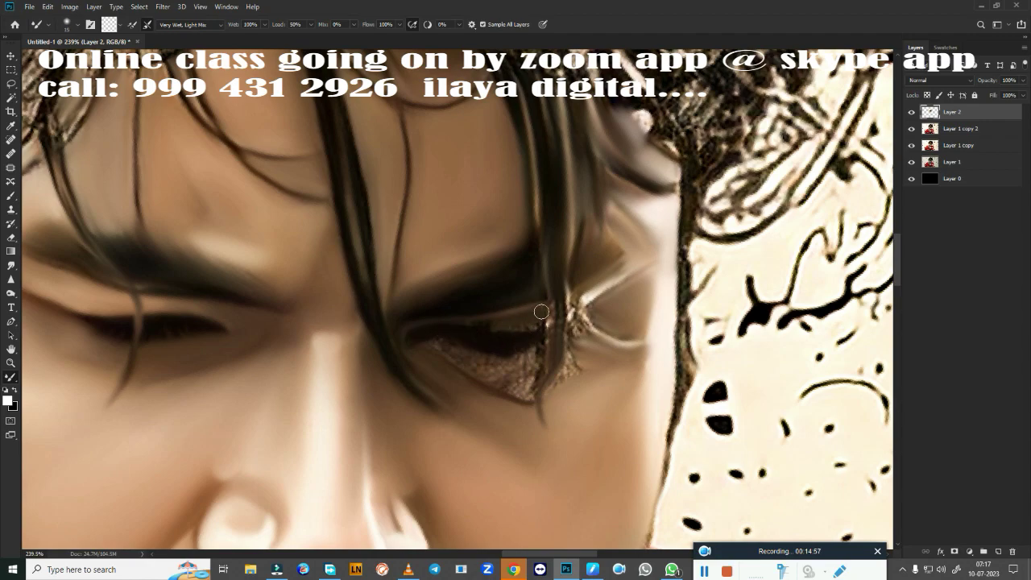
{"action": "left_click_drag", "start_coordinate": [541, 312], "coordinate": [534, 328]}
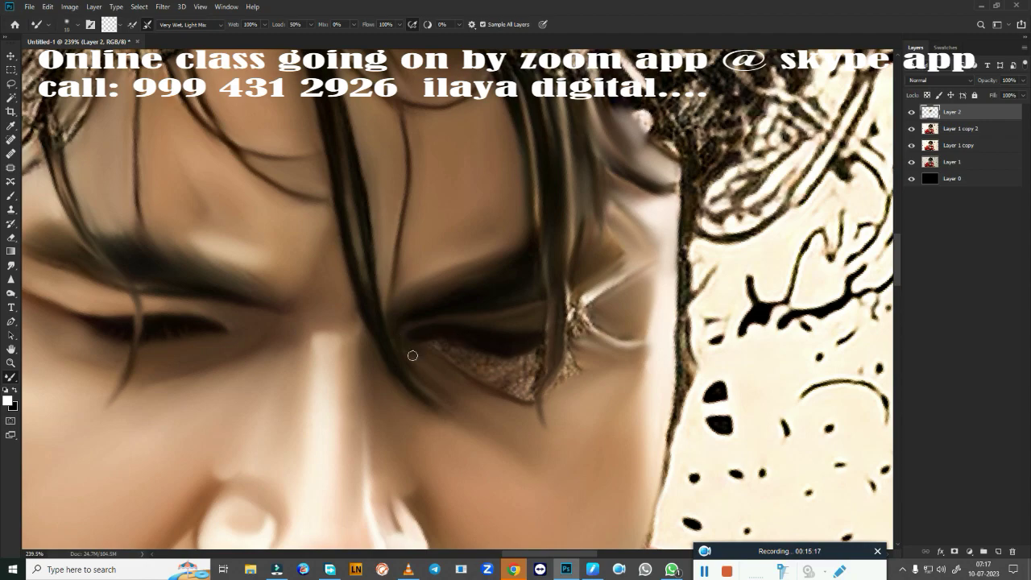
{"action": "left_click_drag", "start_coordinate": [471, 361], "coordinate": [518, 357]}
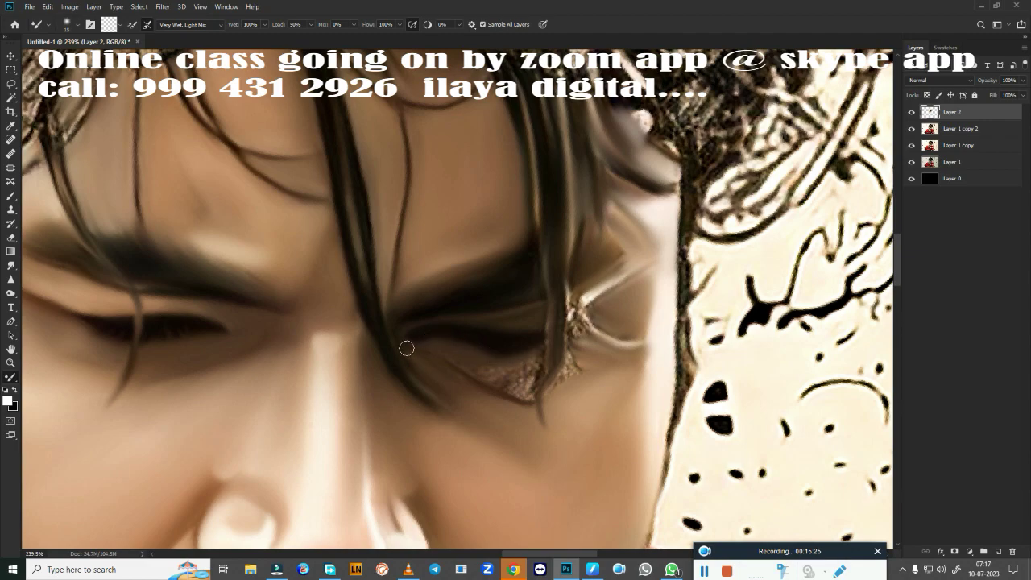
{"action": "mouse_move", "coordinate": [453, 357]}
{"action": "left_mouse_down"}
{"action": "mouse_move", "coordinate": [542, 351]}
{"action": "mouse_move", "coordinate": [516, 380]}
{"action": "mouse_move", "coordinate": [522, 399]}
{"action": "left_mouse_up"}
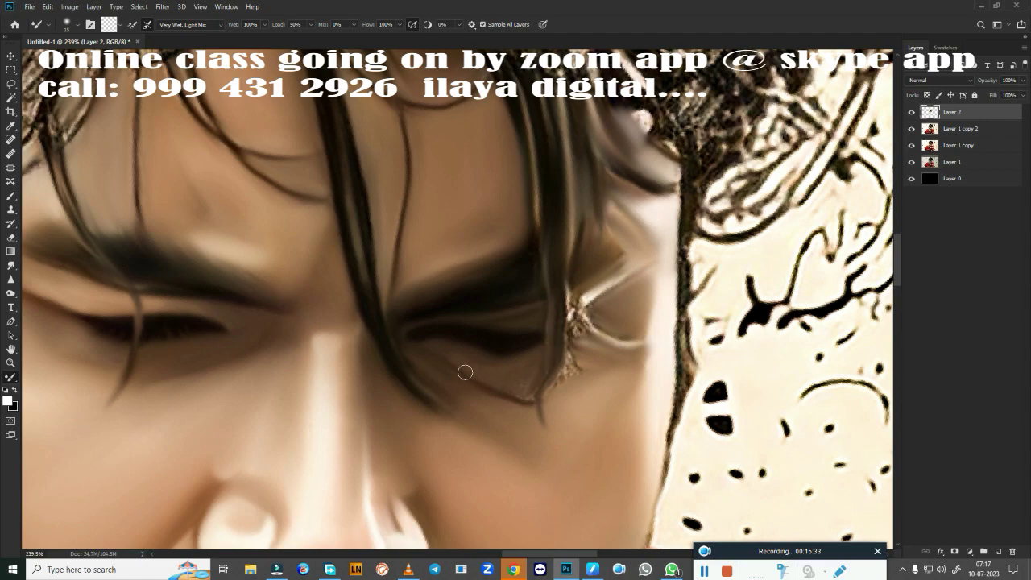
{"action": "key", "text": "bracketright"}
{"action": "mouse_move", "coordinate": [572, 346]}
{"action": "left_mouse_down"}
{"action": "mouse_move", "coordinate": [570, 375]}
{"action": "mouse_move", "coordinate": [578, 371]}
{"action": "left_mouse_up"}
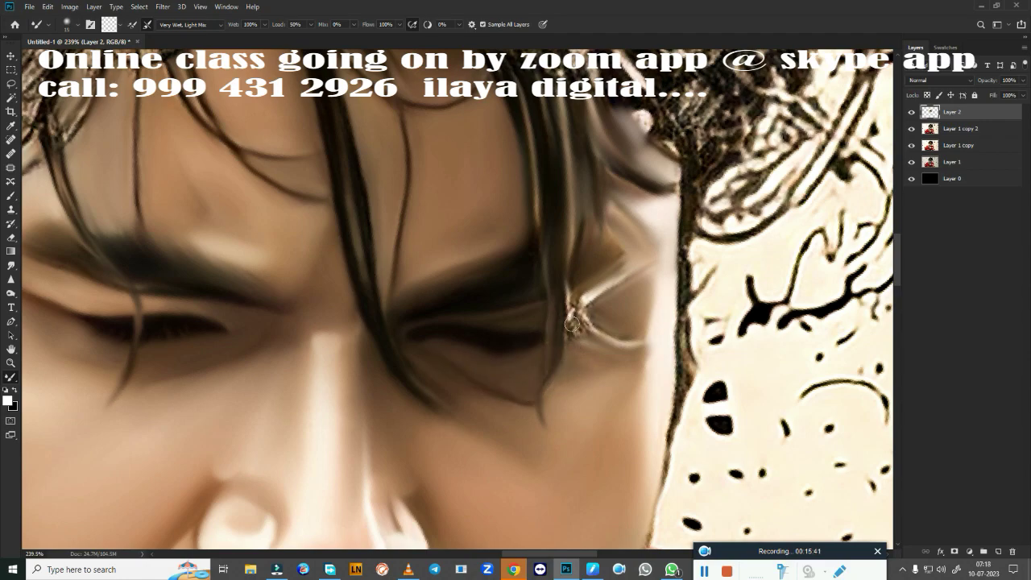
{"action": "mouse_move", "coordinate": [574, 327]}
{"action": "left_mouse_down"}
{"action": "mouse_move", "coordinate": [573, 298]}
{"action": "mouse_move", "coordinate": [589, 328]}
{"action": "mouse_move", "coordinate": [567, 351]}
{"action": "mouse_move", "coordinate": [547, 431]}
{"action": "left_mouse_up"}
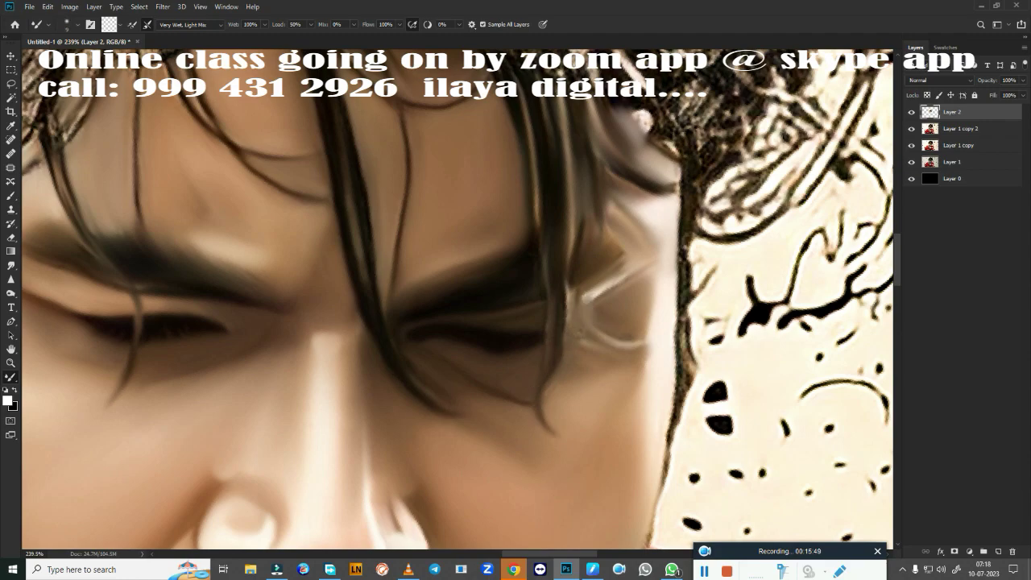
{"action": "left_click_drag", "start_coordinate": [391, 303], "coordinate": [406, 355]}
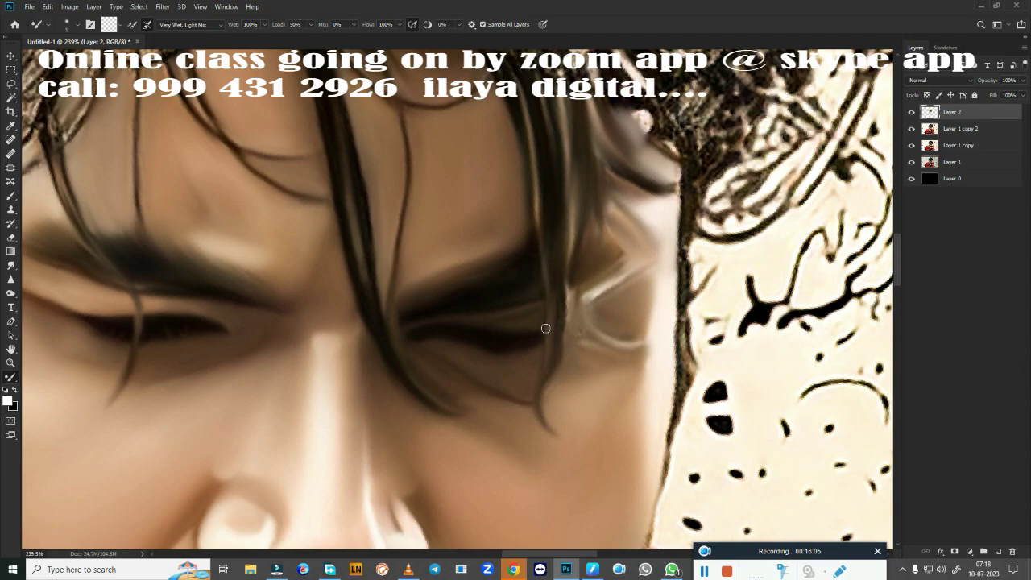
Zoom out to the full portrait, then zoom in to about 411% on the mouth and beard
{"action": "scroll", "coordinate": [545, 329], "scroll_direction": "down", "scroll_amount": 3}
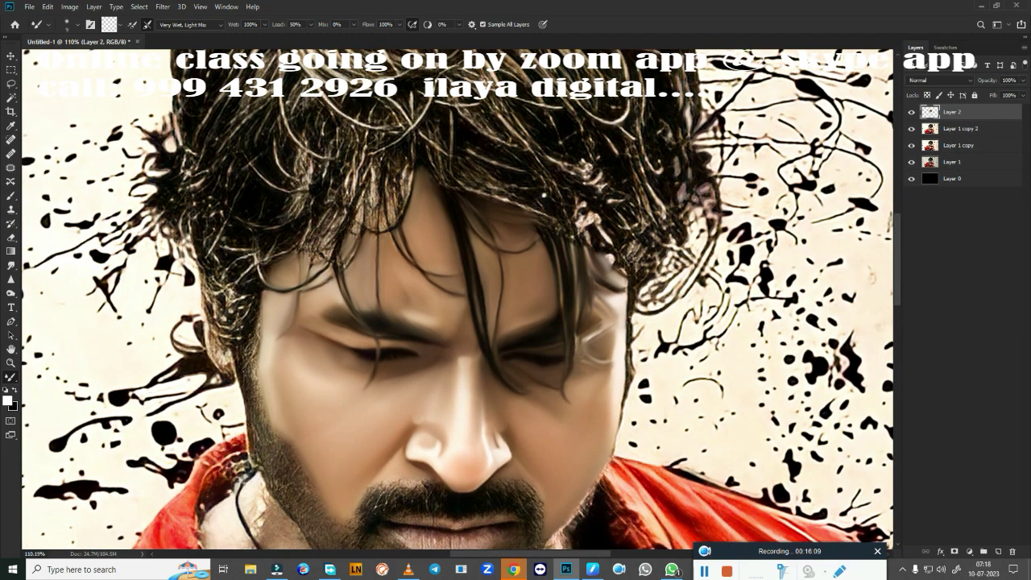
{"action": "scroll", "coordinate": [624, 351], "scroll_direction": "down", "scroll_amount": 1}
{"action": "scroll", "coordinate": [707, 292], "scroll_direction": "down", "scroll_amount": 3}
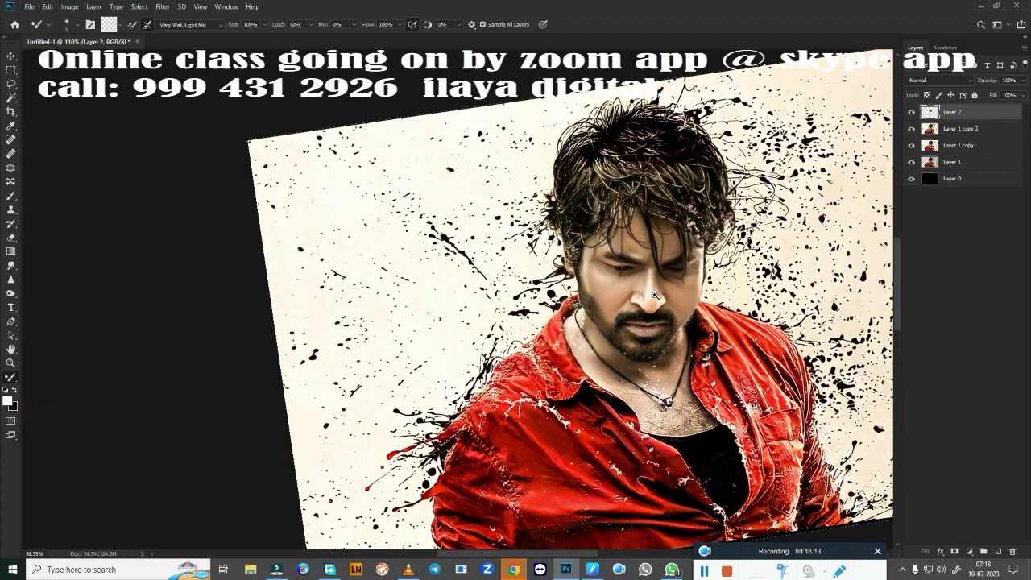
{"action": "scroll", "coordinate": [702, 317], "scroll_direction": "up", "scroll_amount": 4}
{"action": "scroll", "coordinate": [703, 317], "scroll_direction": "up", "scroll_amount": 1}
{"action": "scroll", "coordinate": [678, 293], "scroll_direction": "up", "scroll_amount": 1}
{"action": "scroll", "coordinate": [563, 298], "scroll_direction": "up", "scroll_amount": 2}
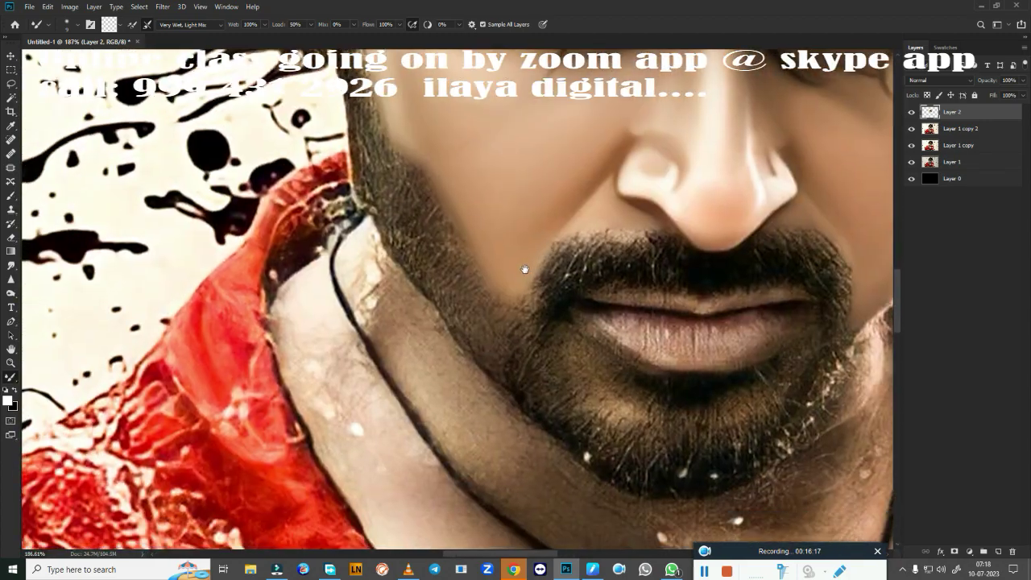
{"action": "scroll", "coordinate": [485, 299], "scroll_direction": "up", "scroll_amount": 2}
{"action": "scroll", "coordinate": [484, 299], "scroll_direction": "up", "scroll_amount": 1}
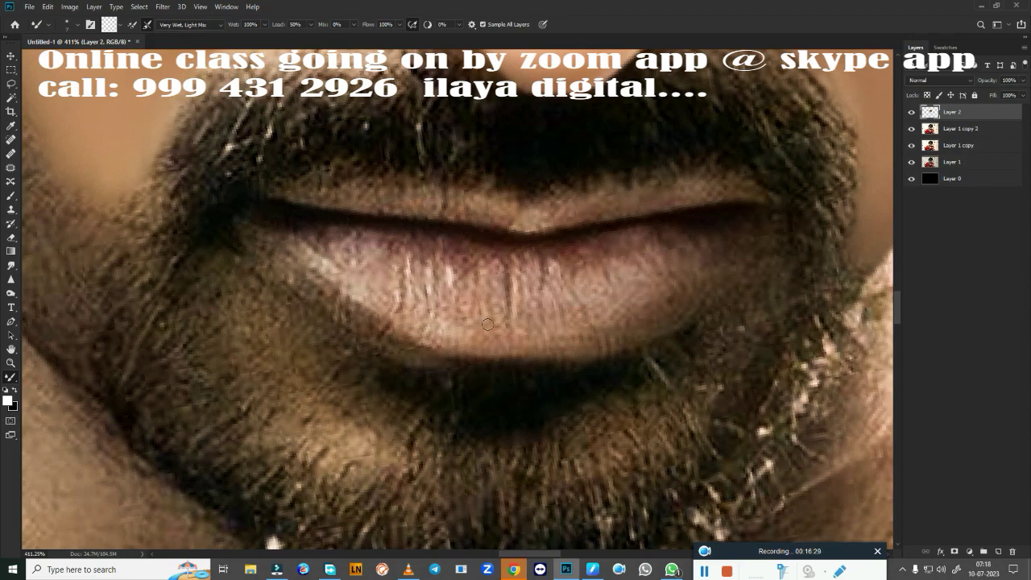
Smooth the lower and upper lip edges with the Mixer Brush
{"action": "left_click_drag", "start_coordinate": [445, 342], "coordinate": [554, 358]}
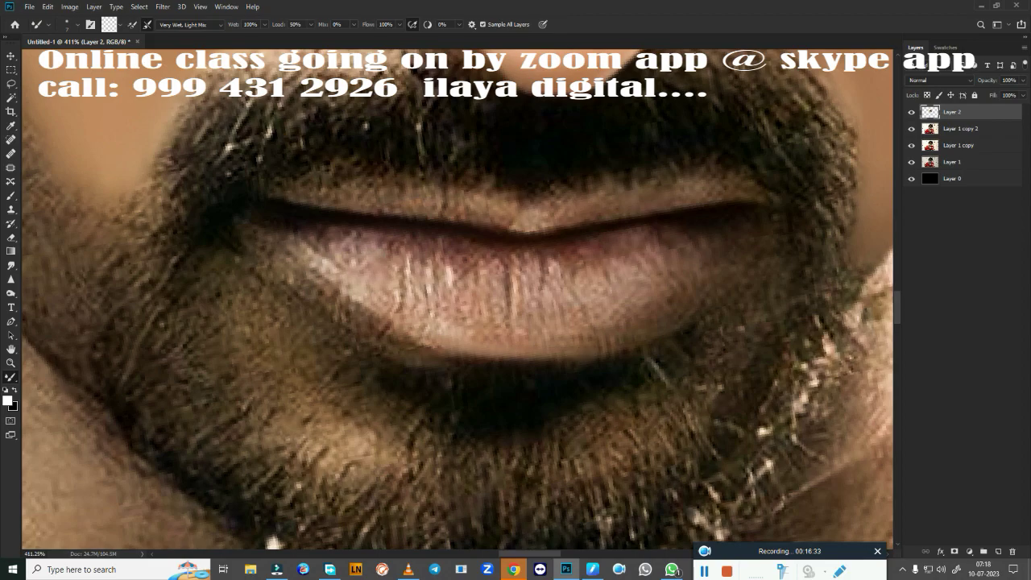
{"action": "left_click_drag", "start_coordinate": [614, 347], "coordinate": [656, 330]}
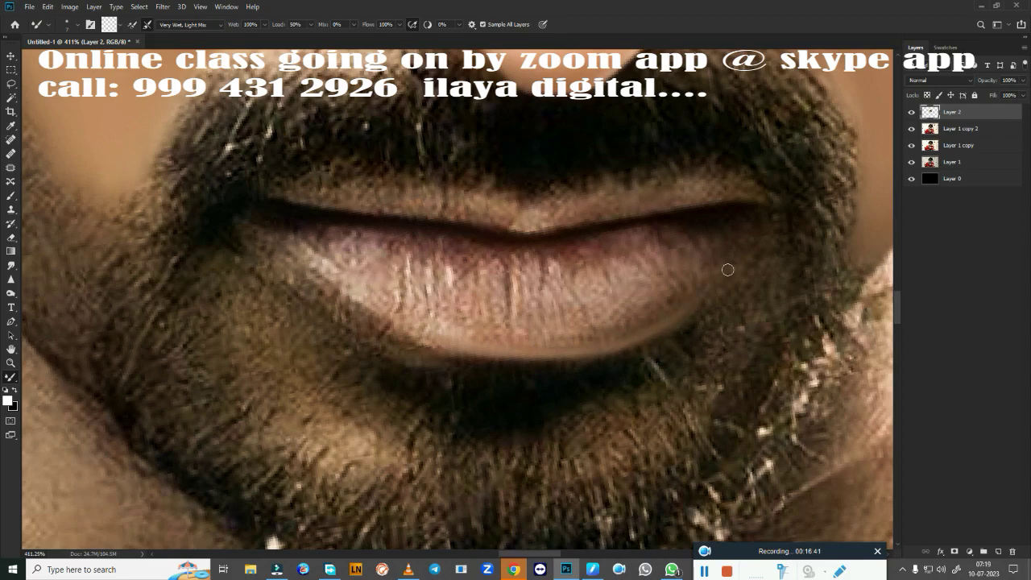
{"action": "mouse_move", "coordinate": [381, 306]}
{"action": "left_mouse_down"}
{"action": "mouse_move", "coordinate": [332, 286]}
{"action": "mouse_move", "coordinate": [266, 227]}
{"action": "left_mouse_up"}
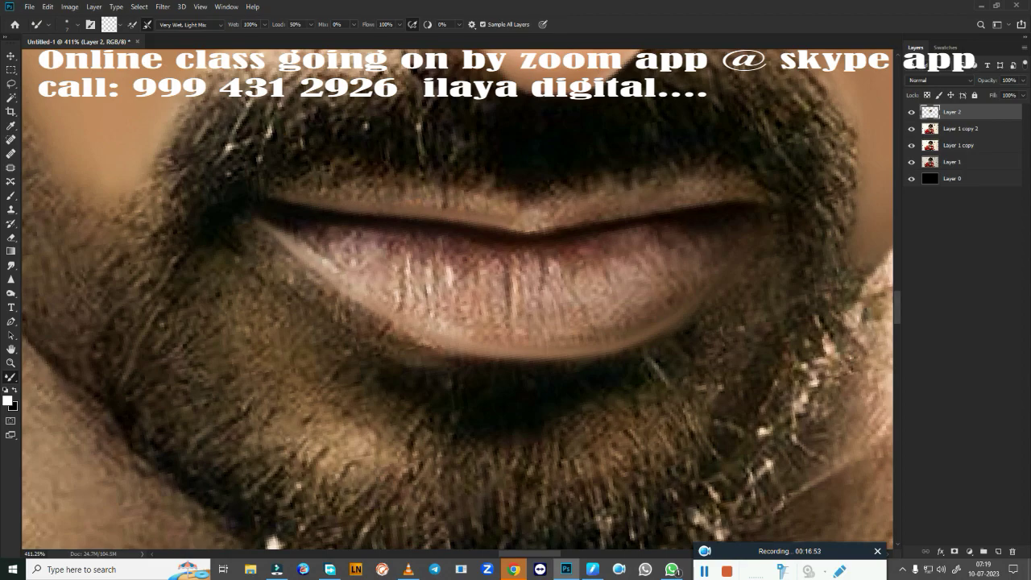
{"action": "left_click_drag", "start_coordinate": [529, 228], "coordinate": [729, 200]}
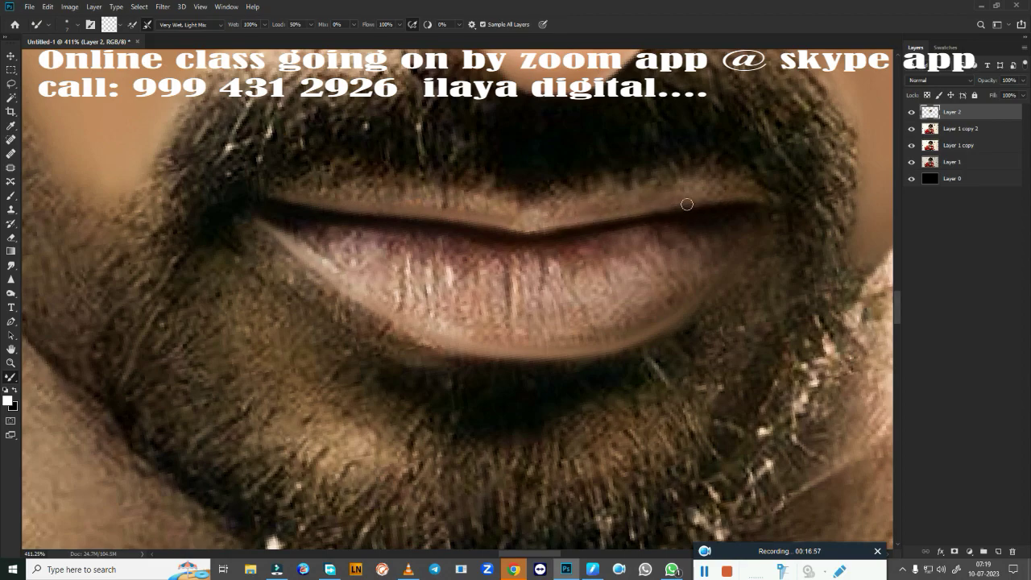
Smudge the vertical streaks out of the lower lip with a size-15 Smudge brush
{"action": "key", "text": "r"}
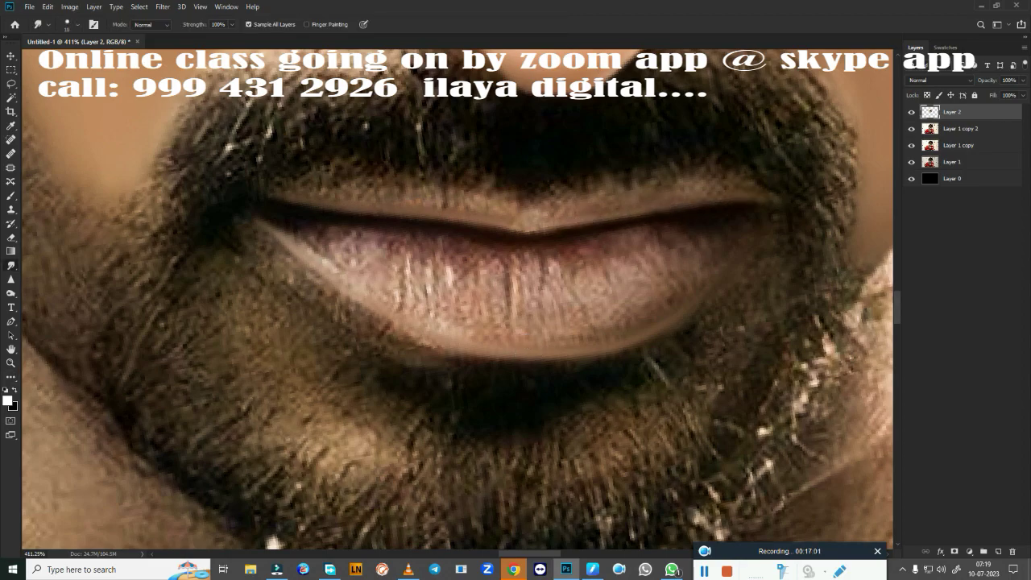
{"action": "key", "text": "bracketright"}
{"action": "left_click_drag", "start_coordinate": [483, 274], "coordinate": [516, 310]}
{"action": "mouse_move", "coordinate": [515, 274]}
{"action": "left_mouse_down"}
{"action": "mouse_move", "coordinate": [535, 310]}
{"action": "mouse_move", "coordinate": [528, 290]}
{"action": "mouse_move", "coordinate": [578, 275]}
{"action": "mouse_move", "coordinate": [592, 286]}
{"action": "mouse_move", "coordinate": [556, 304]}
{"action": "left_mouse_up"}
{"action": "mouse_move", "coordinate": [612, 278]}
{"action": "left_mouse_down"}
{"action": "mouse_move", "coordinate": [631, 272]}
{"action": "mouse_move", "coordinate": [638, 300]}
{"action": "mouse_move", "coordinate": [688, 257]}
{"action": "left_mouse_up"}
{"action": "mouse_move", "coordinate": [455, 266]}
{"action": "left_mouse_down"}
{"action": "mouse_move", "coordinate": [467, 292]}
{"action": "mouse_move", "coordinate": [443, 298]}
{"action": "mouse_move", "coordinate": [475, 312]}
{"action": "mouse_move", "coordinate": [459, 294]}
{"action": "left_mouse_up"}
{"action": "mouse_move", "coordinate": [416, 265]}
{"action": "left_mouse_down"}
{"action": "mouse_move", "coordinate": [399, 288]}
{"action": "mouse_move", "coordinate": [427, 300]}
{"action": "left_mouse_up"}
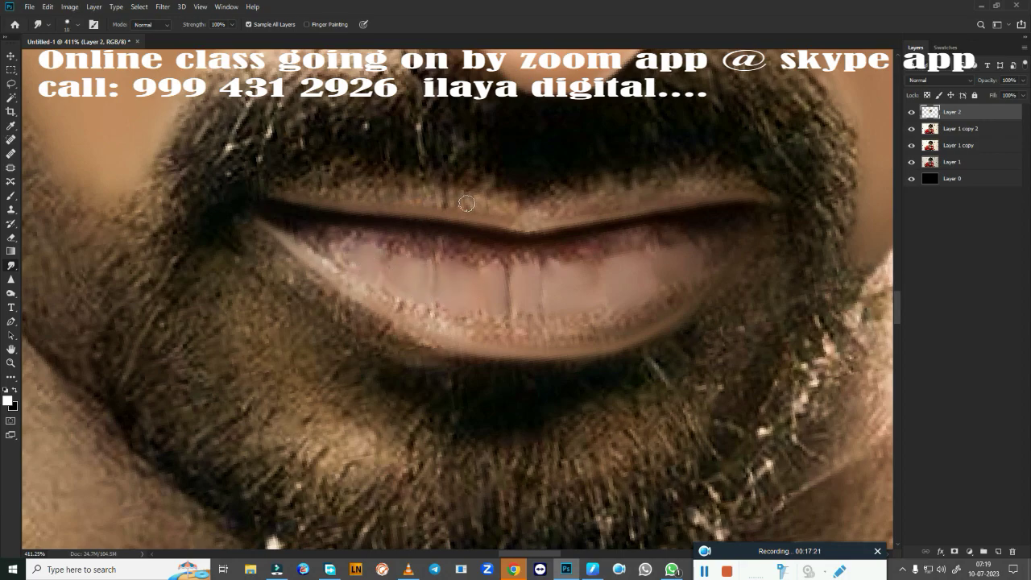
Smudge the upper lip smooth, blending its edge, right end and centre notch
{"action": "left_click_drag", "start_coordinate": [466, 203], "coordinate": [529, 217]}
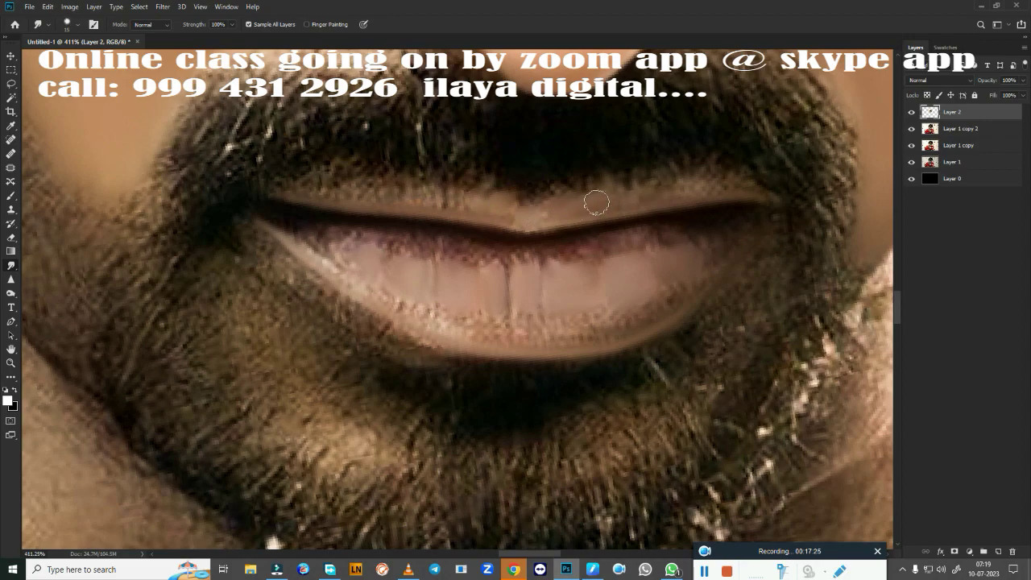
{"action": "mouse_move", "coordinate": [748, 183]}
{"action": "left_mouse_down"}
{"action": "mouse_move", "coordinate": [540, 213]}
{"action": "mouse_move", "coordinate": [290, 194]}
{"action": "mouse_move", "coordinate": [485, 194]}
{"action": "left_mouse_up"}
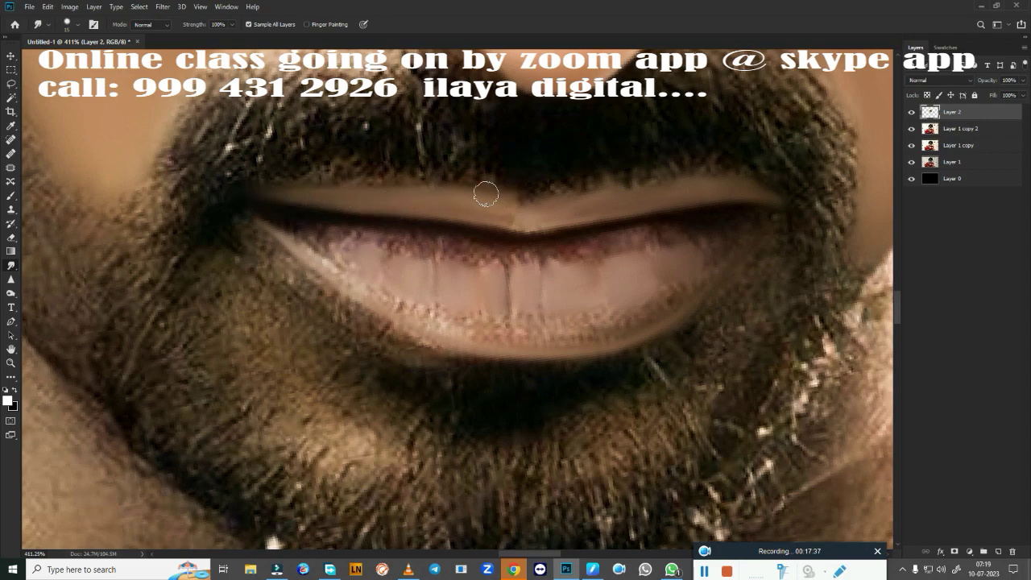
{"action": "mouse_move", "coordinate": [375, 191]}
{"action": "left_mouse_down"}
{"action": "mouse_move", "coordinate": [524, 207]}
{"action": "mouse_move", "coordinate": [510, 202]}
{"action": "mouse_move", "coordinate": [534, 214]}
{"action": "mouse_move", "coordinate": [508, 199]}
{"action": "mouse_move", "coordinate": [596, 202]}
{"action": "mouse_move", "coordinate": [694, 186]}
{"action": "mouse_move", "coordinate": [605, 215]}
{"action": "mouse_move", "coordinate": [288, 200]}
{"action": "mouse_move", "coordinate": [515, 223]}
{"action": "mouse_move", "coordinate": [584, 209]}
{"action": "left_mouse_up"}
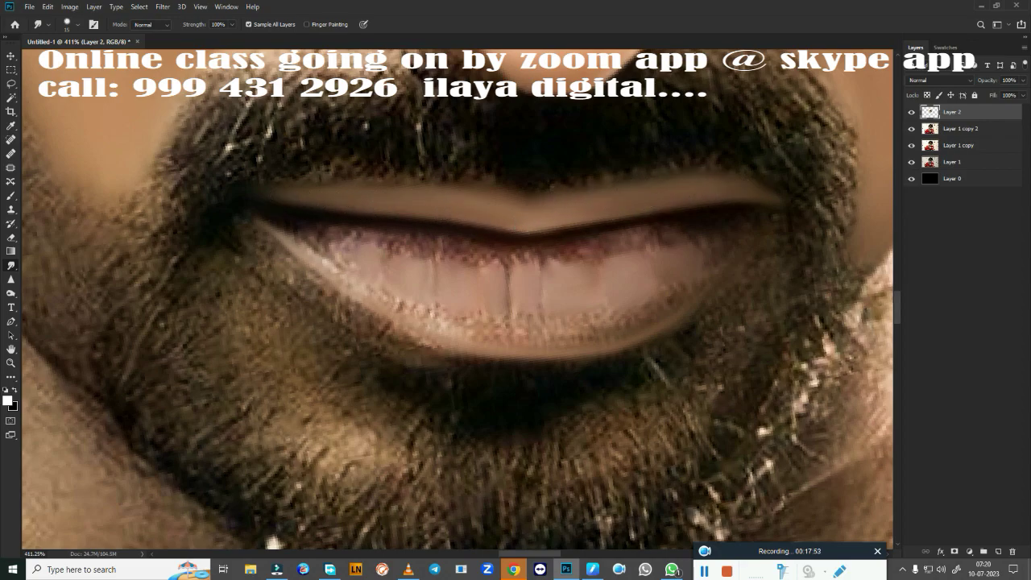
{"action": "key", "text": "e"}
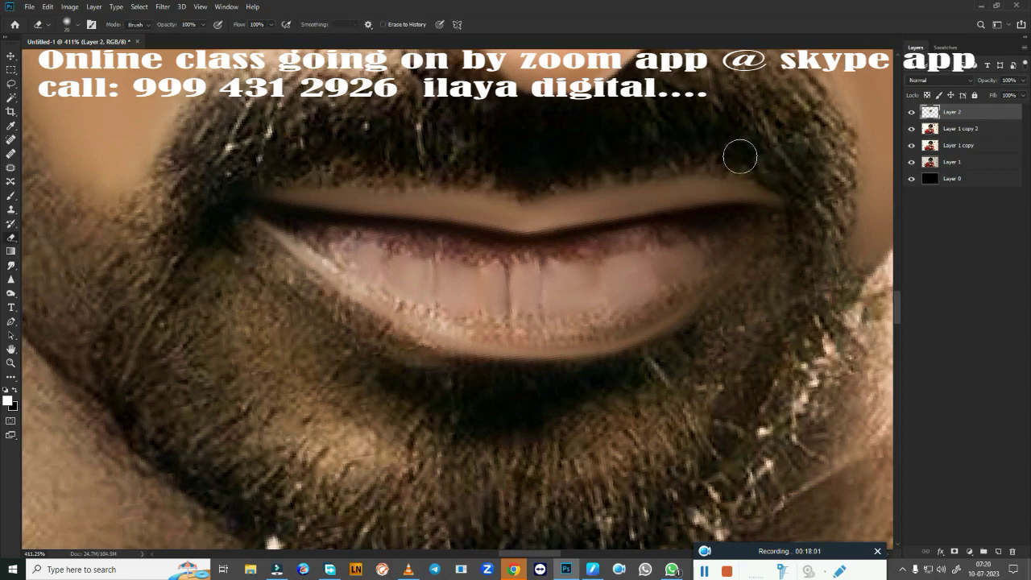
Smear the gum colour over the upper teeth and blend the gums at the left end, brush size 15
{"action": "key", "text": "r"}
{"action": "left_click_drag", "start_coordinate": [589, 345], "coordinate": [656, 320]}
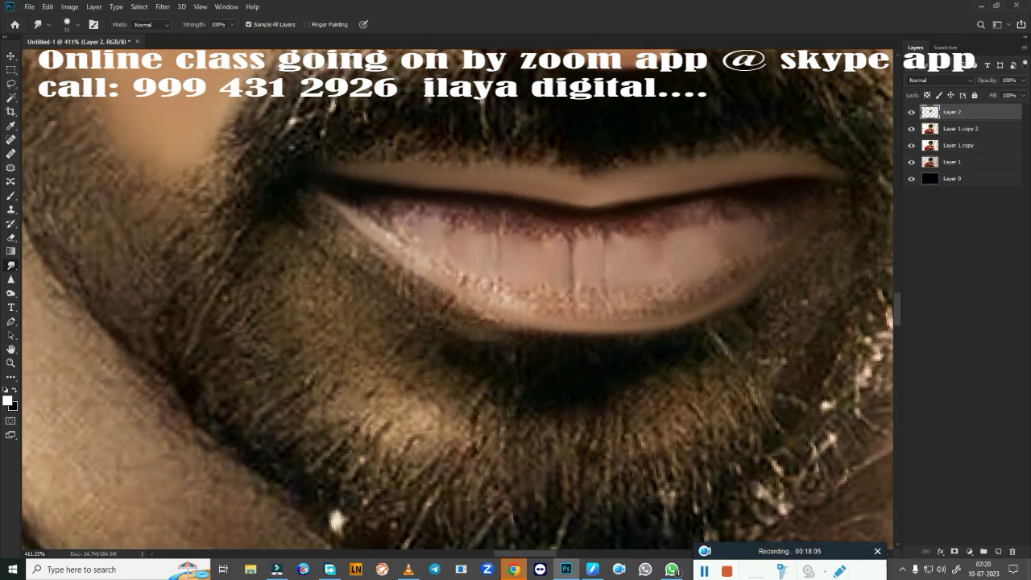
{"action": "key", "text": "bracketleft"}
{"action": "mouse_move", "coordinate": [472, 218]}
{"action": "left_mouse_down"}
{"action": "mouse_move", "coordinate": [583, 234]}
{"action": "mouse_move", "coordinate": [716, 210]}
{"action": "left_mouse_up"}
{"action": "mouse_move", "coordinate": [423, 211]}
{"action": "left_mouse_down"}
{"action": "mouse_move", "coordinate": [361, 200]}
{"action": "mouse_move", "coordinate": [411, 241]}
{"action": "mouse_move", "coordinate": [476, 271]}
{"action": "left_mouse_up"}
Smooth the bumpy lower tooth edges and gaps between teeth with a size-20 Smudge brush
{"action": "key", "text": "bracketright"}
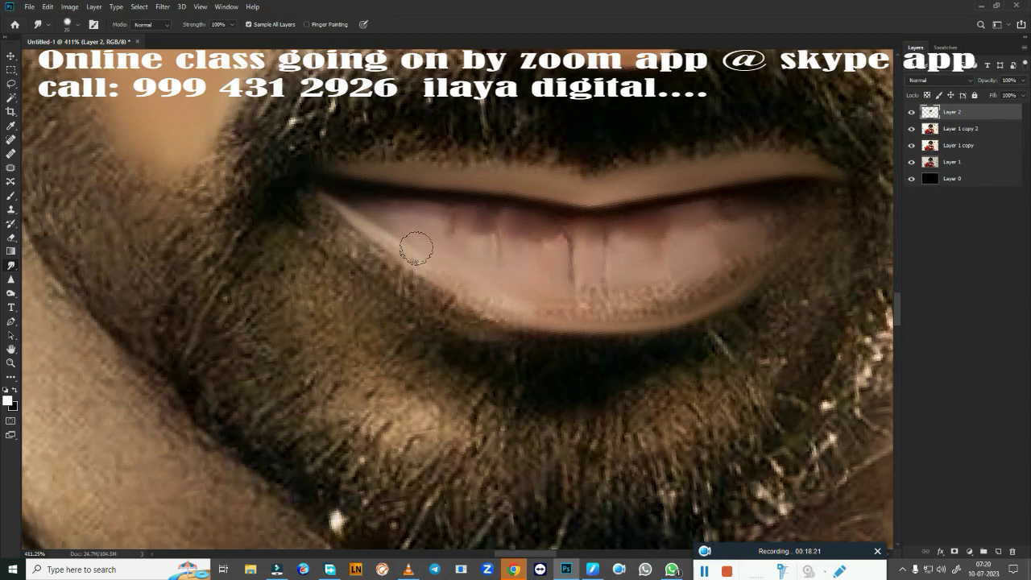
{"action": "left_click_drag", "start_coordinate": [414, 242], "coordinate": [614, 310]}
{"action": "mouse_move", "coordinate": [766, 207]}
{"action": "left_mouse_down"}
{"action": "mouse_move", "coordinate": [740, 253]}
{"action": "mouse_move", "coordinate": [631, 310]}
{"action": "left_mouse_up"}
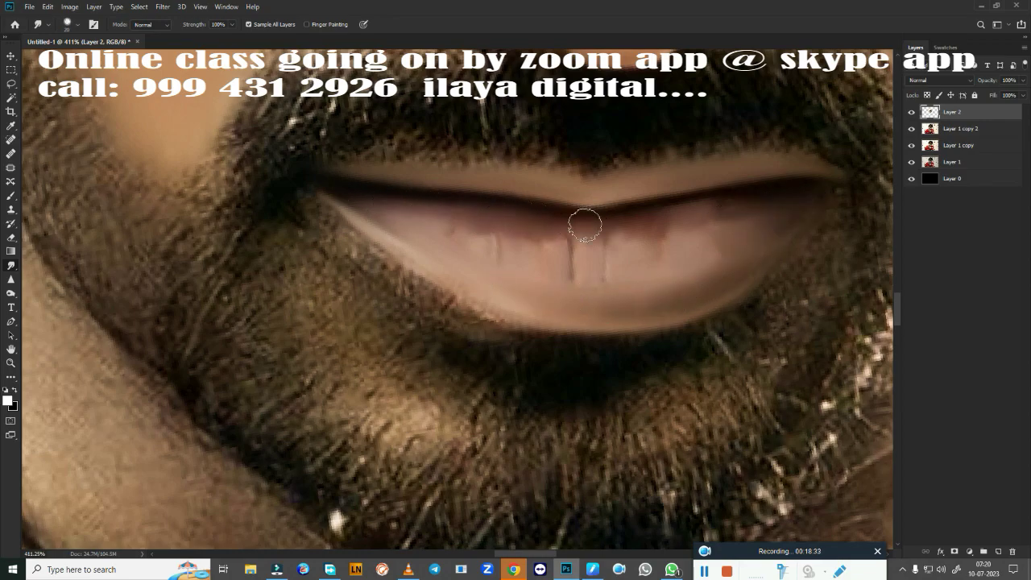
{"action": "key", "text": "bracketleft"}
{"action": "left_click_drag", "start_coordinate": [552, 260], "coordinate": [449, 238]}
{"action": "left_click_drag", "start_coordinate": [590, 249], "coordinate": [705, 257]}
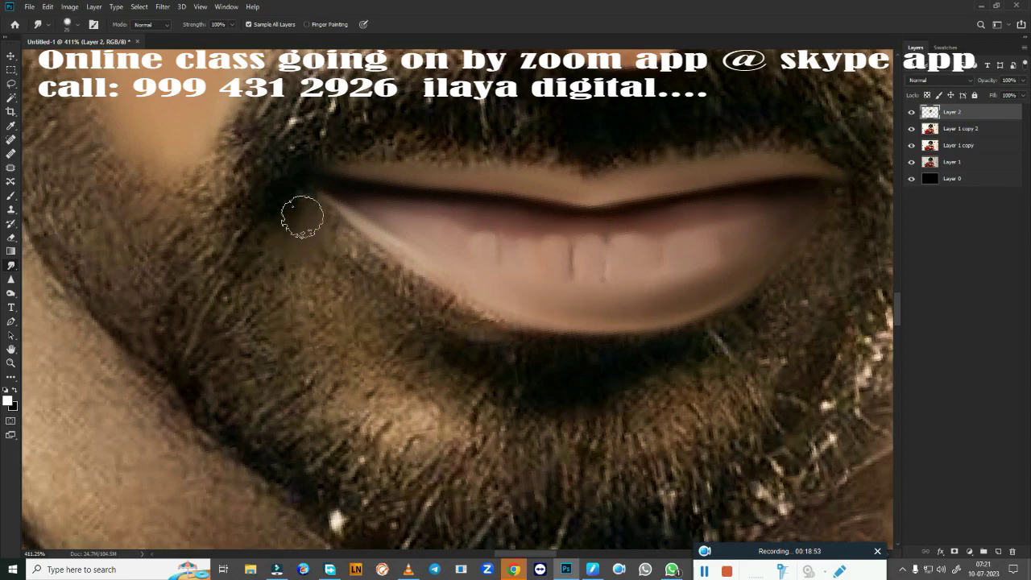
Smudge the beard smooth at the left and right corners of the lip
{"action": "mouse_move", "coordinate": [299, 202]}
{"action": "left_mouse_down"}
{"action": "mouse_move", "coordinate": [403, 290]}
{"action": "mouse_move", "coordinate": [448, 309]}
{"action": "left_mouse_up"}
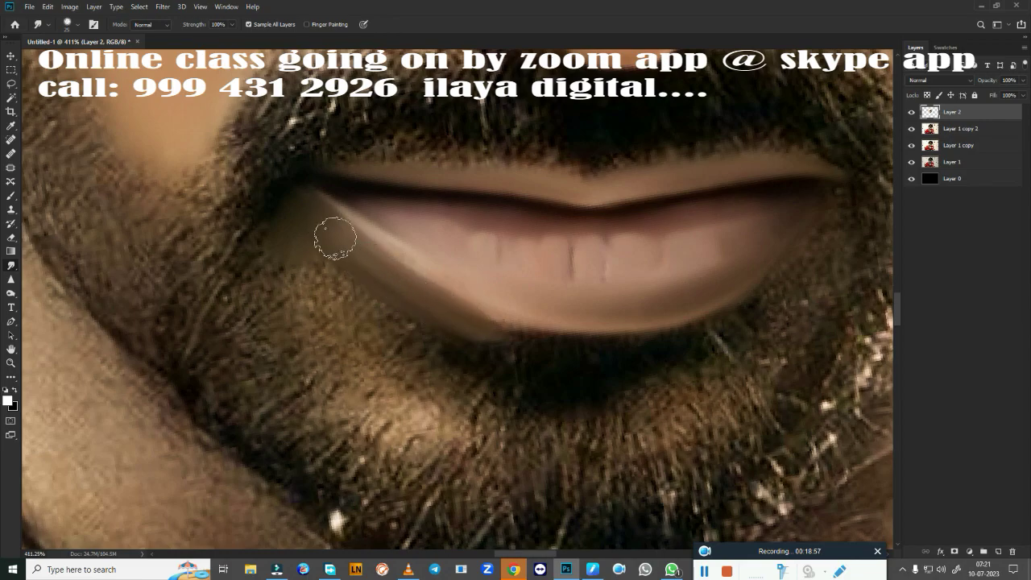
{"action": "mouse_move", "coordinate": [315, 235]}
{"action": "left_mouse_down"}
{"action": "mouse_move", "coordinate": [272, 307]}
{"action": "mouse_move", "coordinate": [329, 357]}
{"action": "mouse_move", "coordinate": [391, 322]}
{"action": "mouse_move", "coordinate": [421, 417]}
{"action": "mouse_move", "coordinate": [402, 430]}
{"action": "mouse_move", "coordinate": [419, 451]}
{"action": "left_mouse_up"}
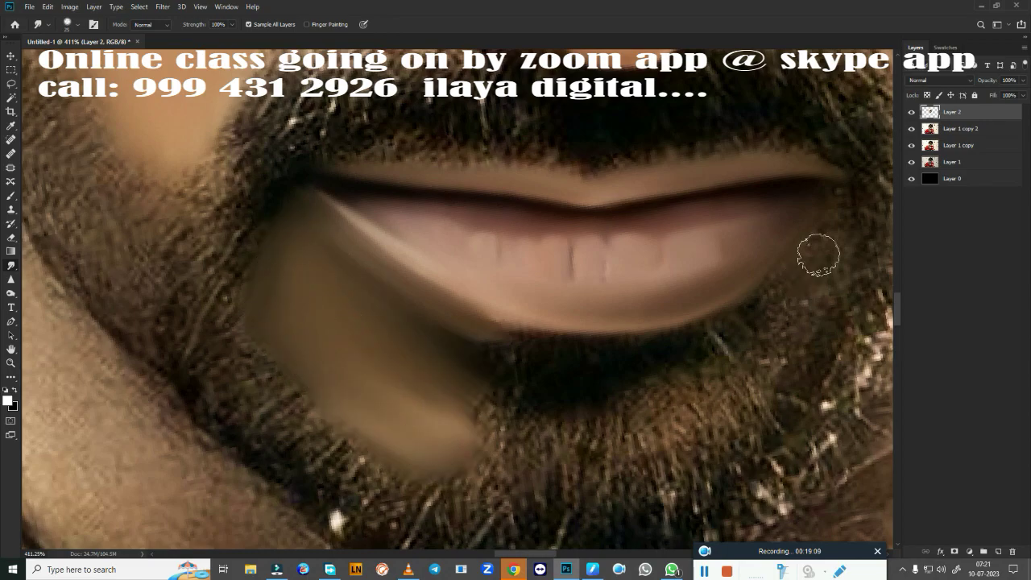
{"action": "mouse_move", "coordinate": [833, 226]}
{"action": "left_mouse_down"}
{"action": "mouse_move", "coordinate": [841, 290]}
{"action": "mouse_move", "coordinate": [765, 409]}
{"action": "left_mouse_up"}
{"action": "left_click_drag", "start_coordinate": [802, 278], "coordinate": [748, 311]}
{"action": "mouse_move", "coordinate": [784, 266]}
{"action": "left_mouse_down"}
{"action": "mouse_move", "coordinate": [782, 346]}
{"action": "mouse_move", "coordinate": [741, 363]}
{"action": "left_mouse_up"}
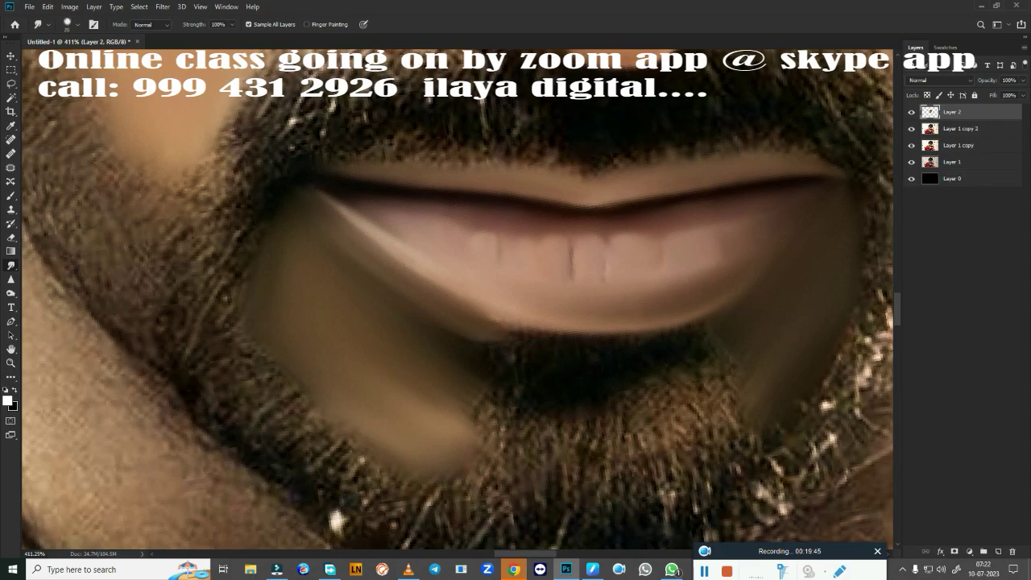
{"action": "key", "text": "bracketleft"}
{"action": "key", "text": "bracketright"}
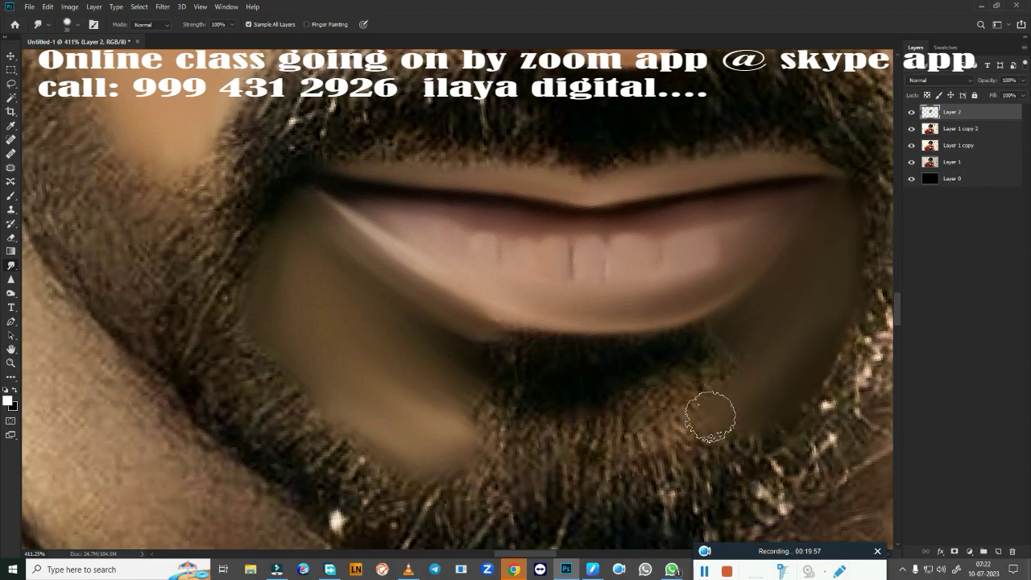
Smooth the beard edges and stubble below the lower lip and under the chin
{"action": "mouse_move", "coordinate": [713, 406]}
{"action": "left_mouse_down"}
{"action": "mouse_move", "coordinate": [766, 414]}
{"action": "mouse_move", "coordinate": [761, 451]}
{"action": "left_mouse_up"}
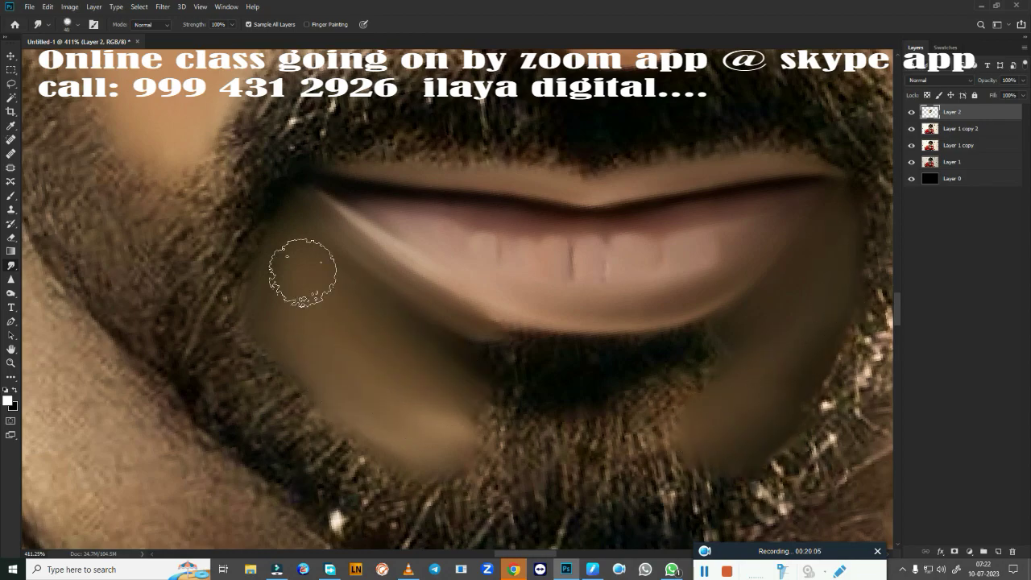
{"action": "left_click_drag", "start_coordinate": [303, 272], "coordinate": [382, 332]}
{"action": "left_click_drag", "start_coordinate": [499, 447], "coordinate": [685, 459]}
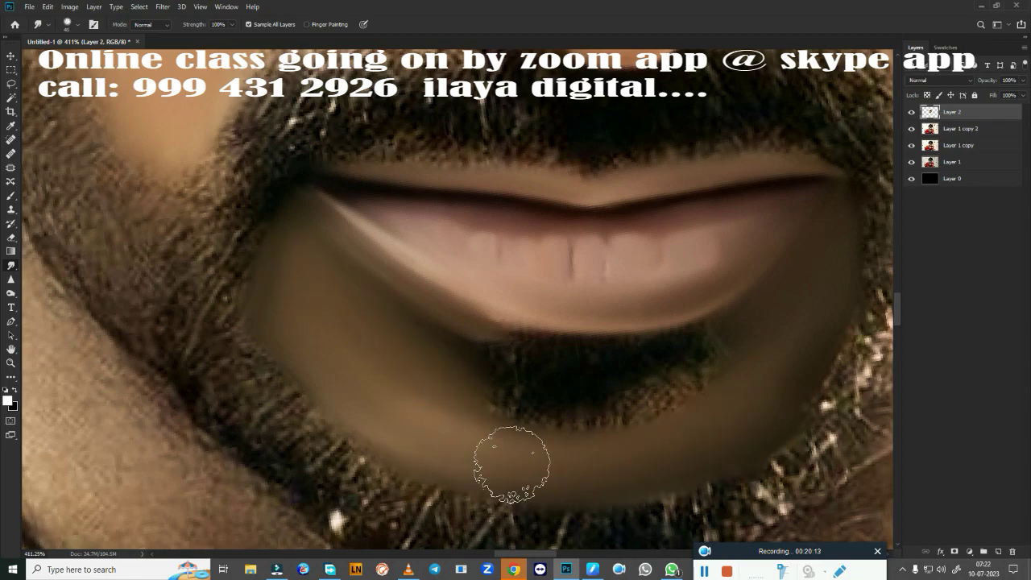
{"action": "left_click_drag", "start_coordinate": [455, 419], "coordinate": [757, 375]}
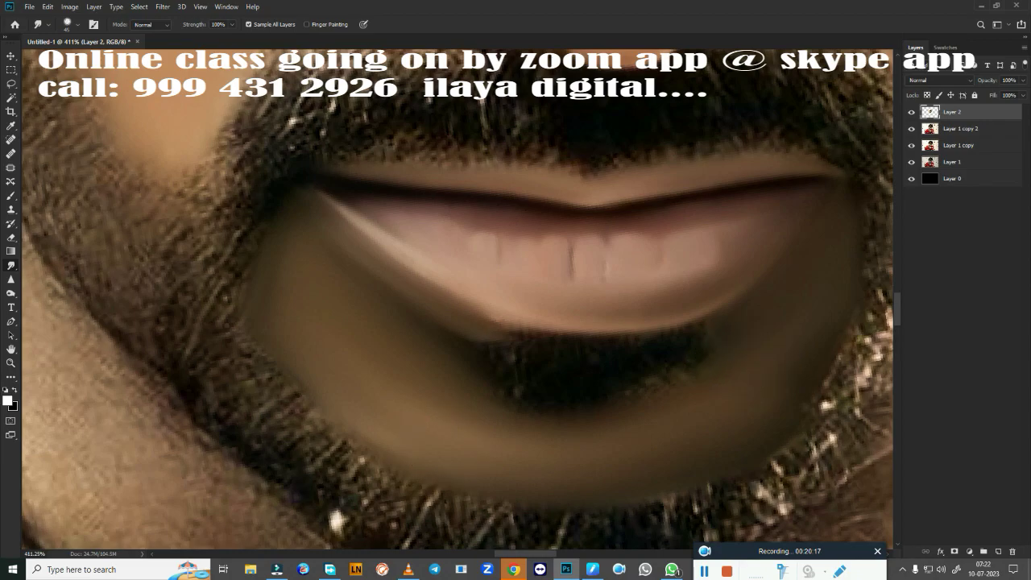
{"action": "left_click_drag", "start_coordinate": [329, 271], "coordinate": [500, 364]}
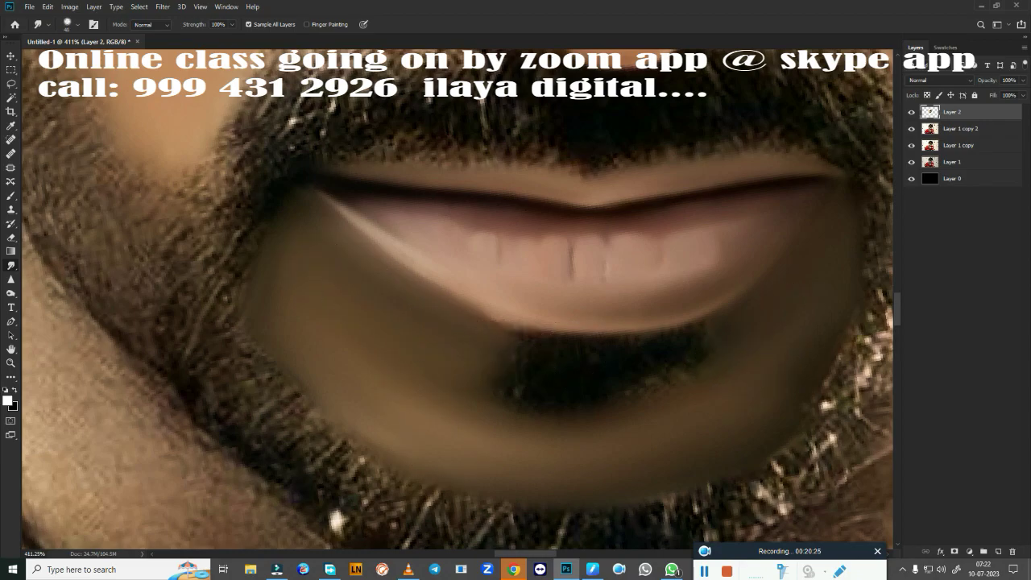
{"action": "left_click_drag", "start_coordinate": [532, 420], "coordinate": [610, 421]}
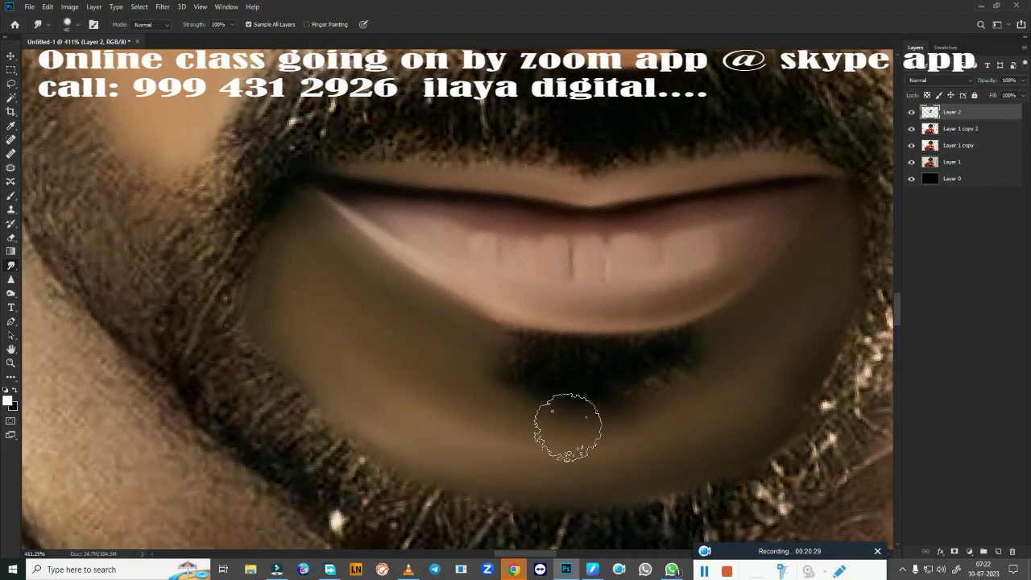
{"action": "left_click_drag", "start_coordinate": [447, 370], "coordinate": [503, 374]}
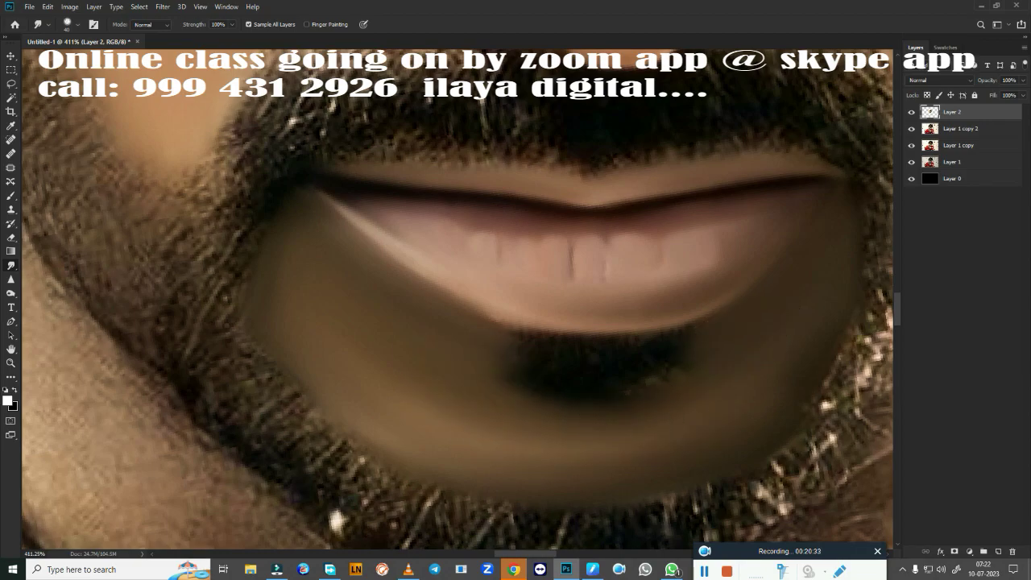
{"action": "left_click_drag", "start_coordinate": [822, 339], "coordinate": [813, 416]}
Save the portrait as maveeran.psd on Local Disk (F:)
{"action": "key", "text": "ctrl+s"}
{"action": "type", "text": "maveeran"}
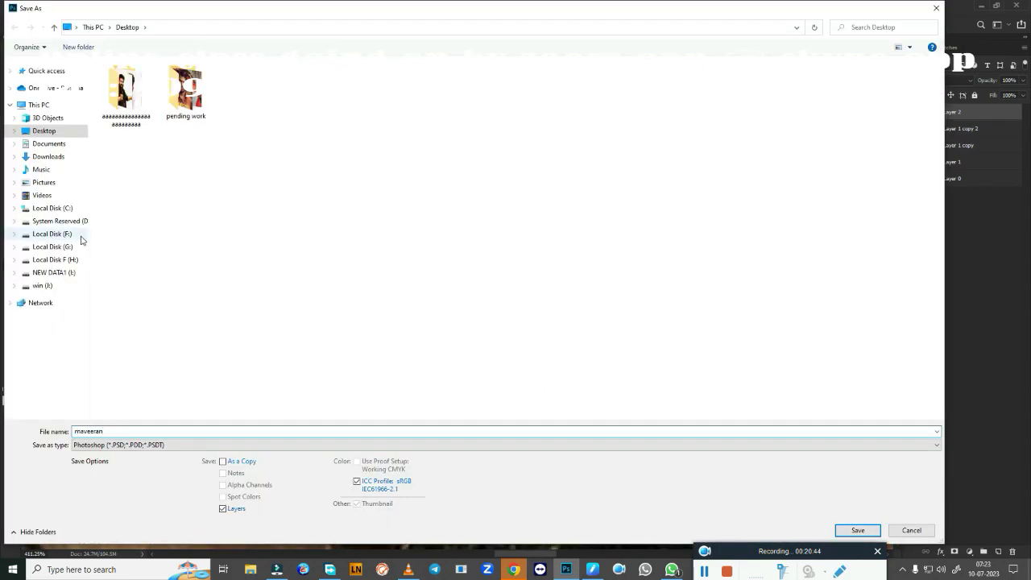
{"action": "left_click", "coordinate": [51, 233]}
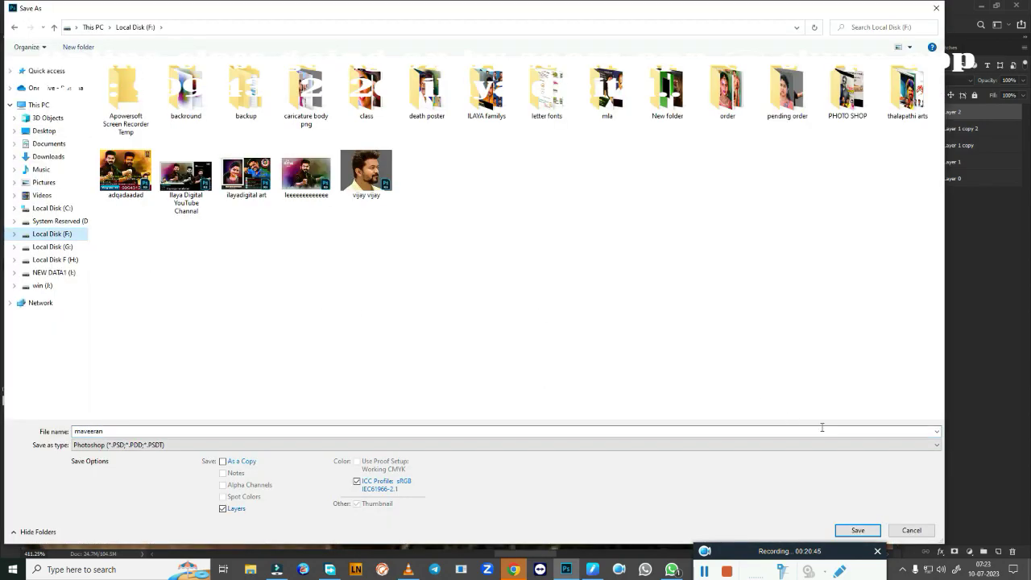
{"action": "left_click", "coordinate": [858, 530]}
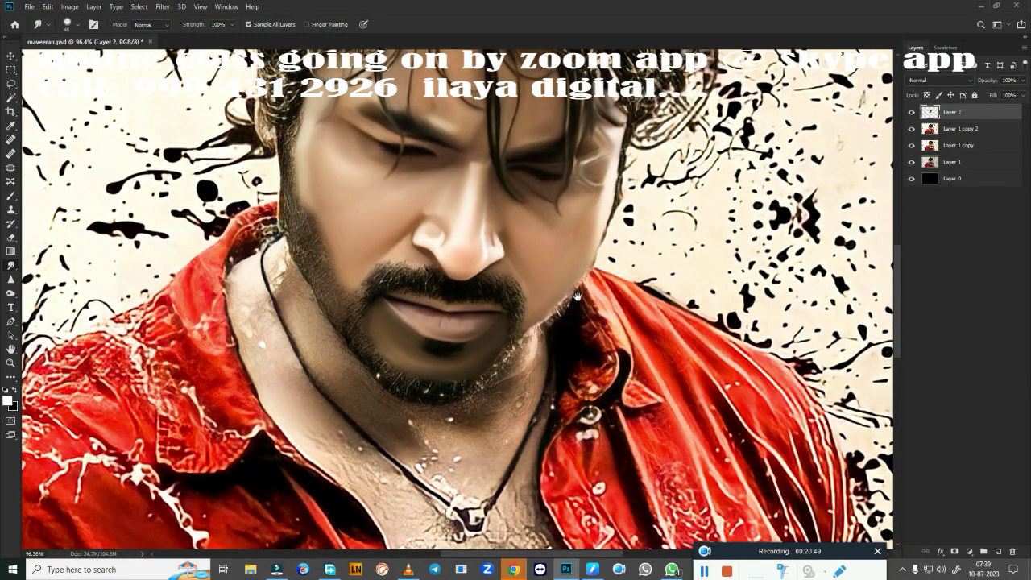
{"action": "scroll", "coordinate": [569, 282], "scroll_direction": "up", "scroll_amount": 3}
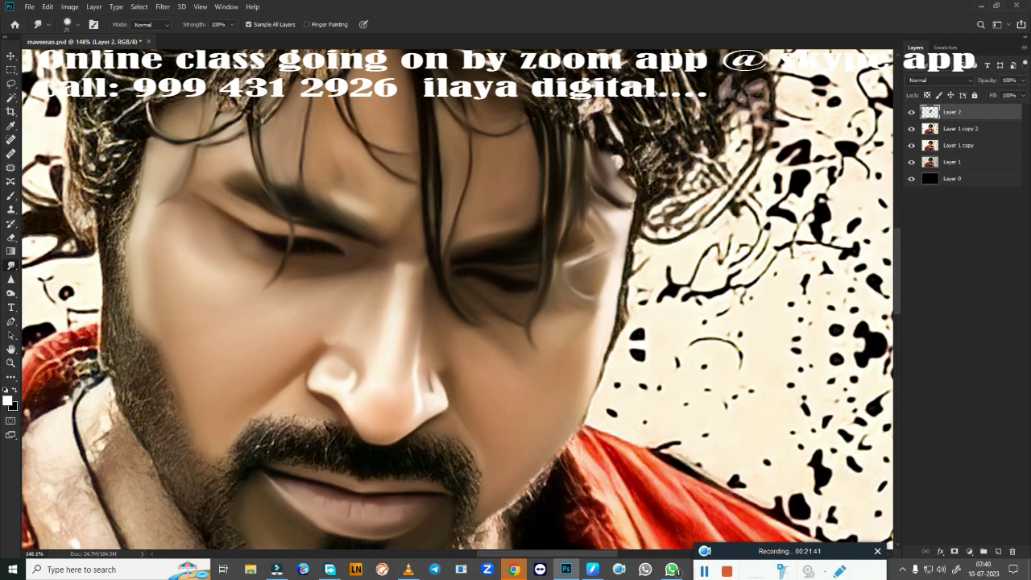
On a new Layer 3, smudge the hair strands beside the right eye, with Layer 2 toggled off then back on
{"action": "left_click", "coordinate": [910, 112]}
{"action": "left_click", "coordinate": [998, 551]}
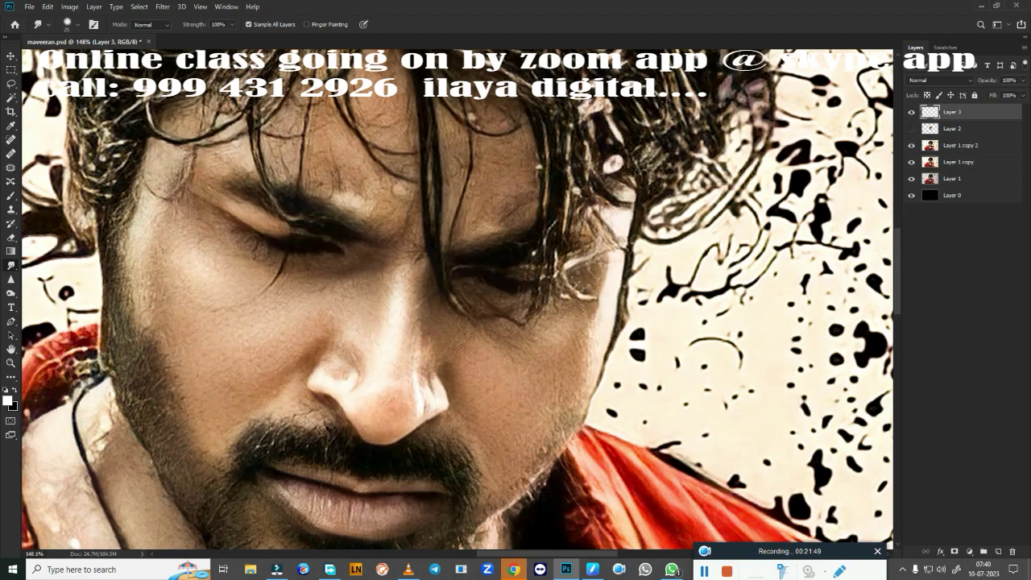
{"action": "mouse_move", "coordinate": [577, 234]}
{"action": "left_mouse_down"}
{"action": "mouse_move", "coordinate": [591, 223]}
{"action": "mouse_move", "coordinate": [599, 259]}
{"action": "mouse_move", "coordinate": [574, 207]}
{"action": "mouse_move", "coordinate": [567, 238]}
{"action": "mouse_move", "coordinate": [578, 299]}
{"action": "left_mouse_up"}
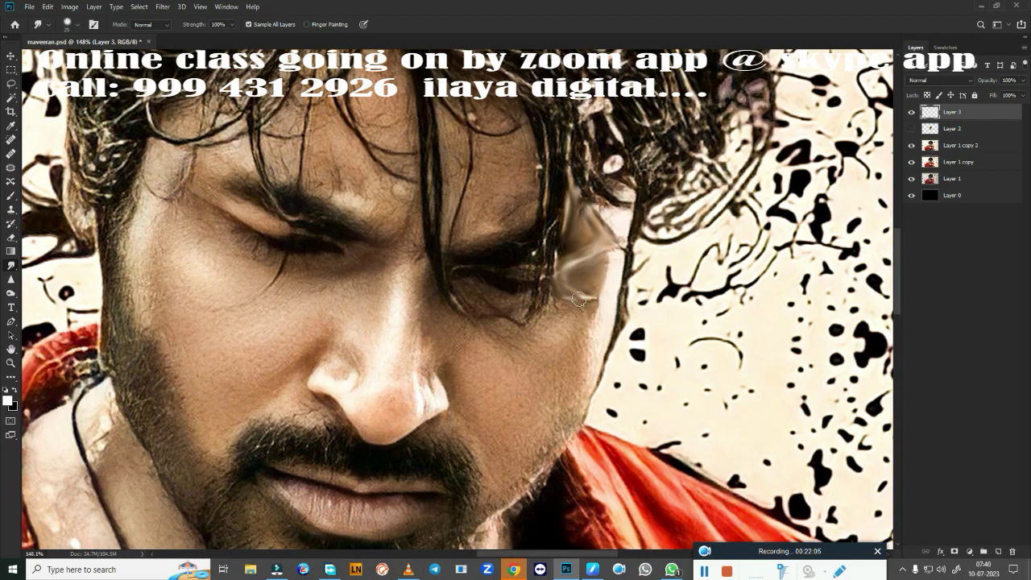
{"action": "left_click", "coordinate": [911, 129]}
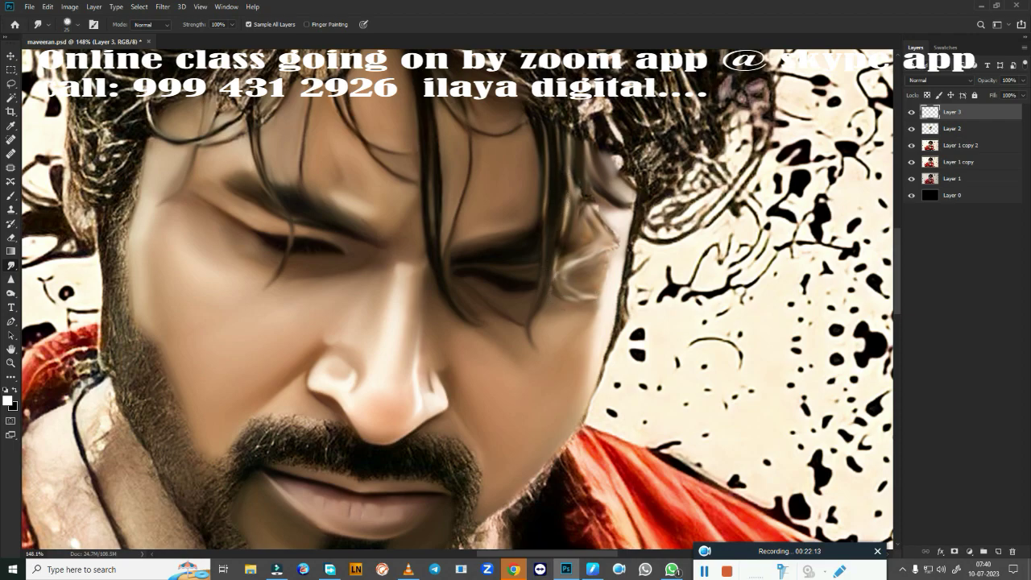
{"action": "mouse_move", "coordinate": [592, 208]}
{"action": "left_mouse_down"}
{"action": "mouse_move", "coordinate": [610, 254]}
{"action": "mouse_move", "coordinate": [568, 299]}
{"action": "left_mouse_up"}
{"action": "left_click_drag", "start_coordinate": [580, 190], "coordinate": [588, 214]}
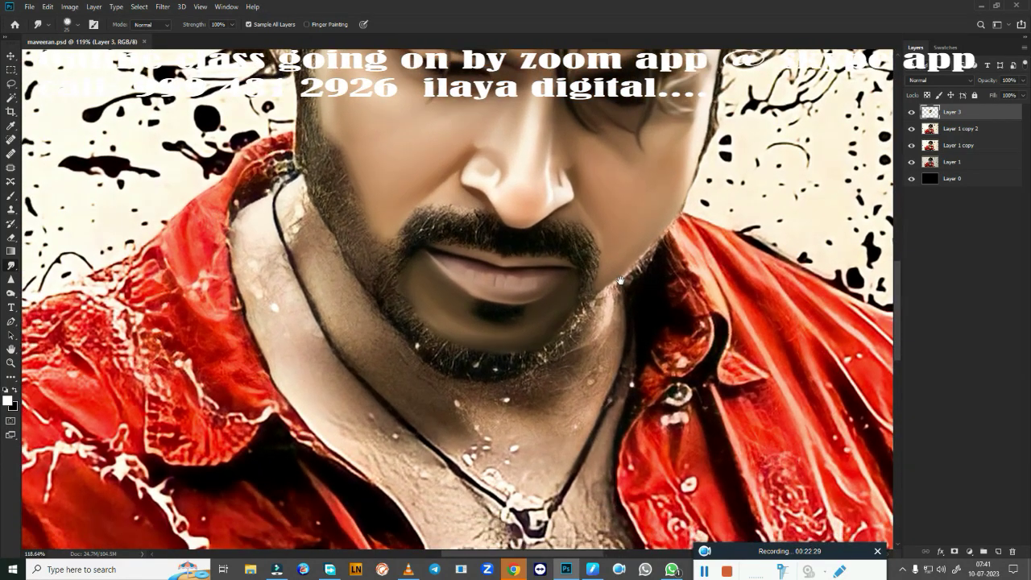
Erase Layer 3 below the lower lip and along the chin and jawline to reveal the beard hairs
{"action": "scroll", "coordinate": [570, 352], "scroll_direction": "up", "scroll_amount": 3}
{"action": "scroll", "coordinate": [570, 352], "scroll_direction": "up", "scroll_amount": 1}
{"action": "key", "text": "e"}
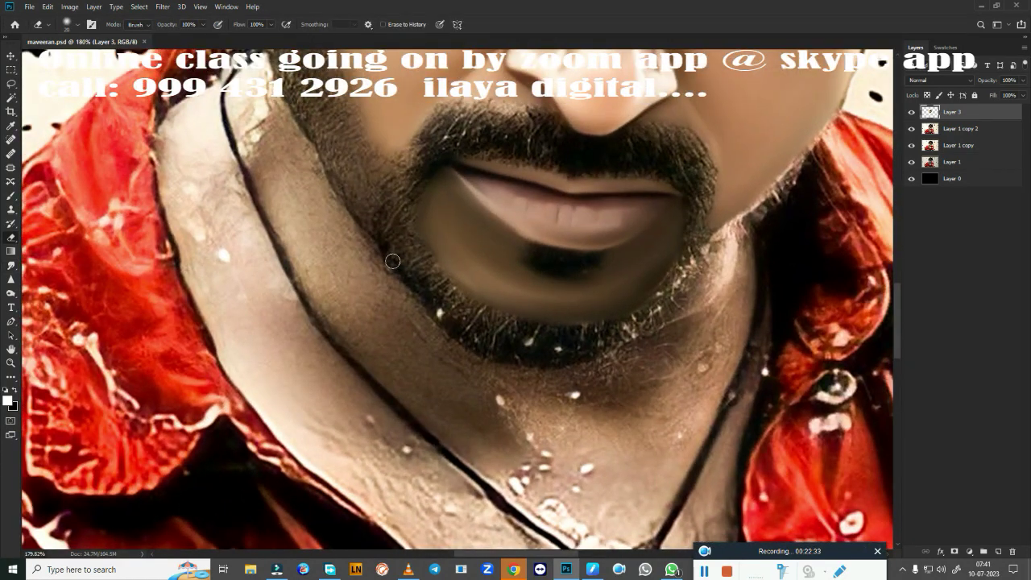
{"action": "mouse_move", "coordinate": [524, 253]}
{"action": "left_mouse_down"}
{"action": "mouse_move", "coordinate": [566, 272]}
{"action": "mouse_move", "coordinate": [603, 265]}
{"action": "left_mouse_up"}
{"action": "left_click_drag", "start_coordinate": [528, 316], "coordinate": [458, 294]}
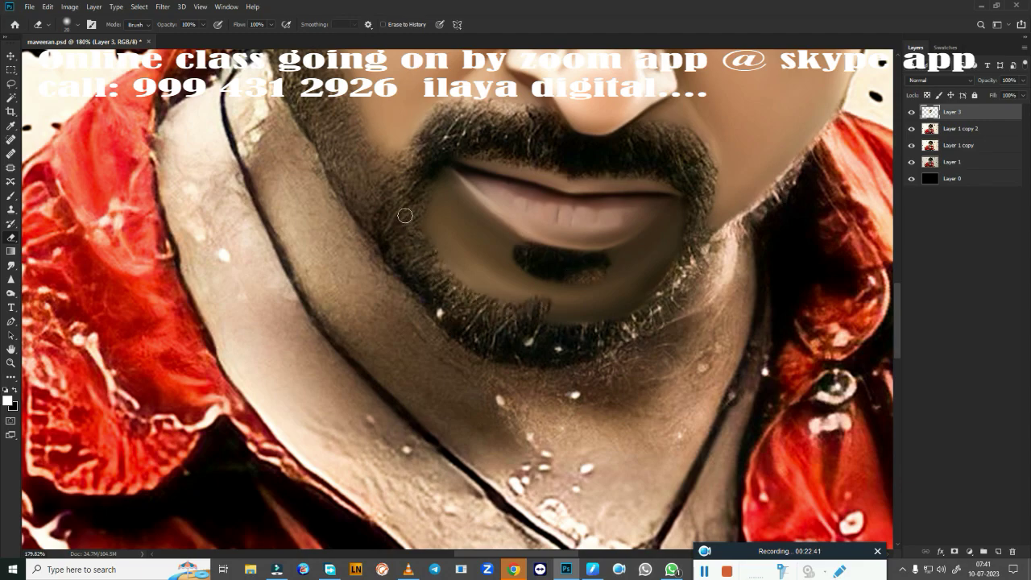
{"action": "mouse_move", "coordinate": [532, 314]}
{"action": "left_mouse_down"}
{"action": "mouse_move", "coordinate": [616, 310]}
{"action": "mouse_move", "coordinate": [677, 258]}
{"action": "left_mouse_up"}
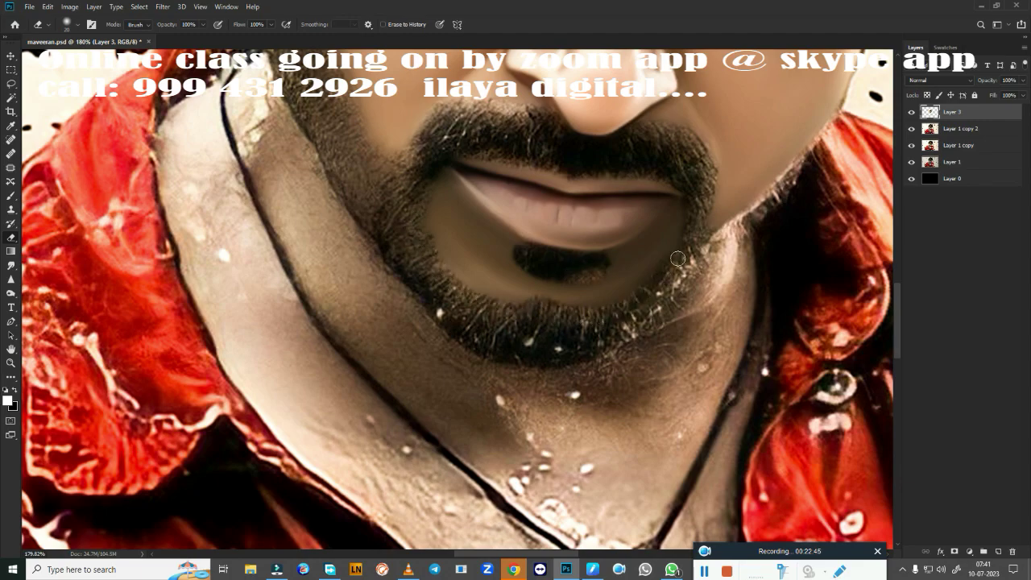
{"action": "left_click_drag", "start_coordinate": [536, 310], "coordinate": [435, 251]}
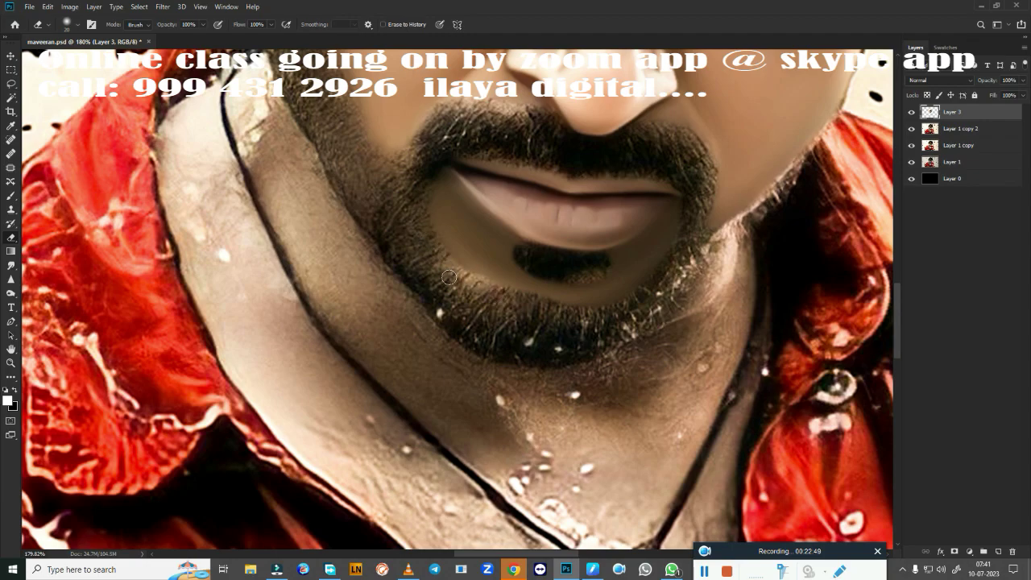
{"action": "scroll", "coordinate": [458, 483], "scroll_direction": "down", "scroll_amount": 3}
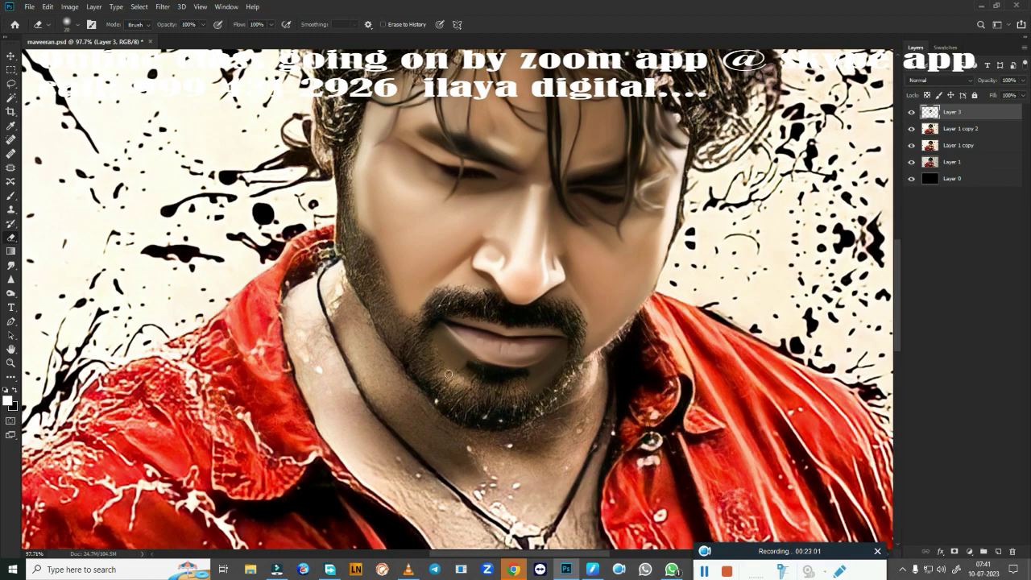
{"action": "scroll", "coordinate": [437, 381], "scroll_direction": "up", "scroll_amount": 3}
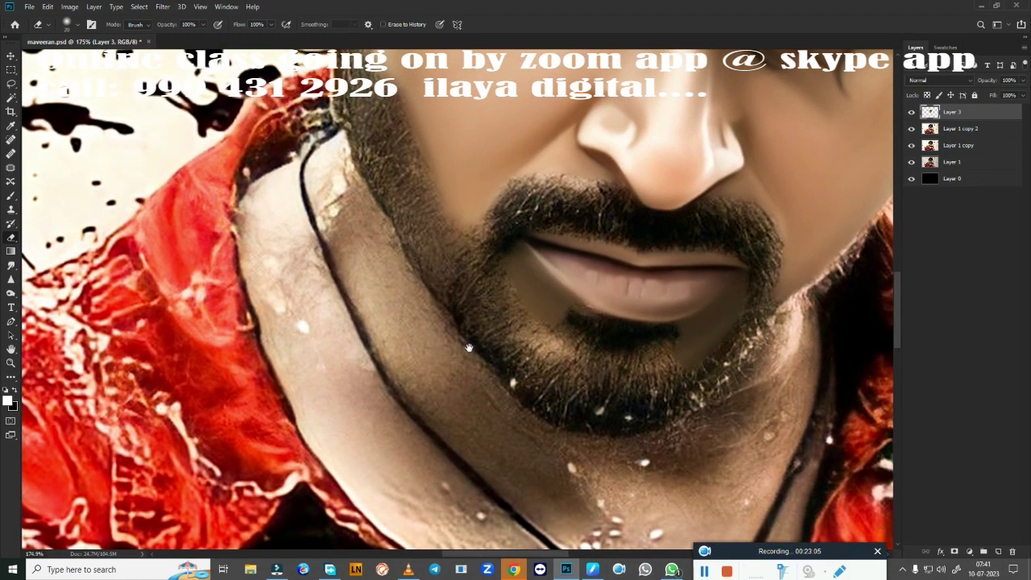
Trace a pen path down the left jawline, around the chin and up the face's right side
{"action": "key", "text": "p"}
{"action": "scroll", "coordinate": [346, 196], "scroll_direction": "down", "scroll_amount": 2}
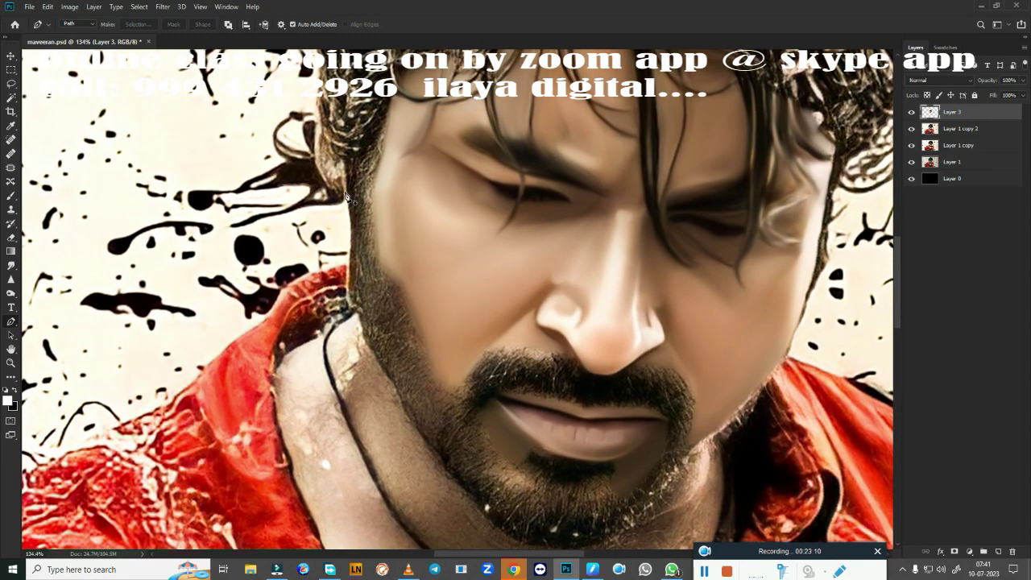
{"action": "left_click", "coordinate": [346, 193]}
{"action": "left_click_drag", "start_coordinate": [354, 309], "coordinate": [361, 331]}
{"action": "scroll", "coordinate": [382, 373], "scroll_direction": "down", "scroll_amount": 3}
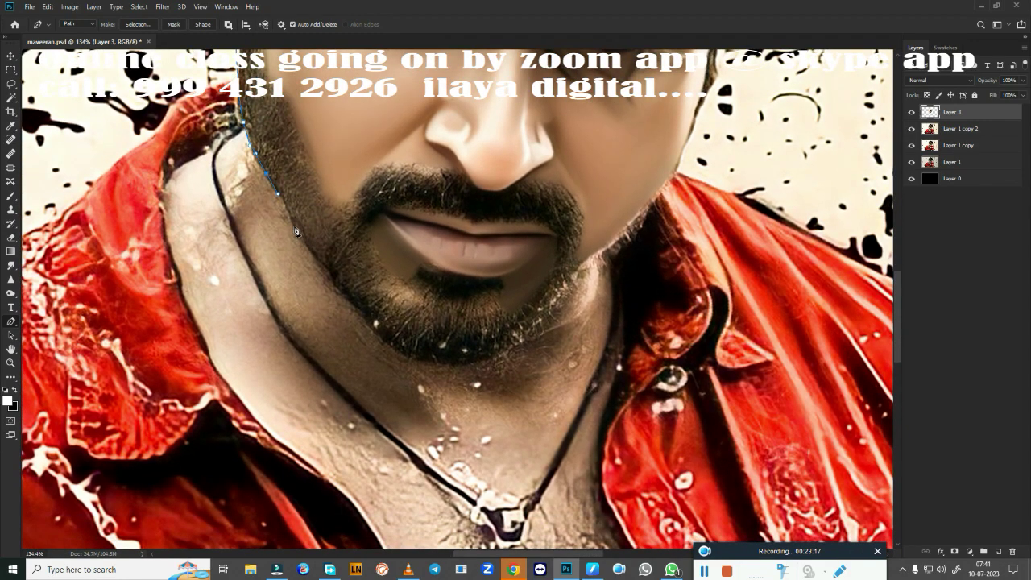
{"action": "left_click", "coordinate": [301, 236]}
{"action": "left_click_drag", "start_coordinate": [345, 297], "coordinate": [362, 317]}
{"action": "left_click_drag", "start_coordinate": [465, 364], "coordinate": [543, 361]}
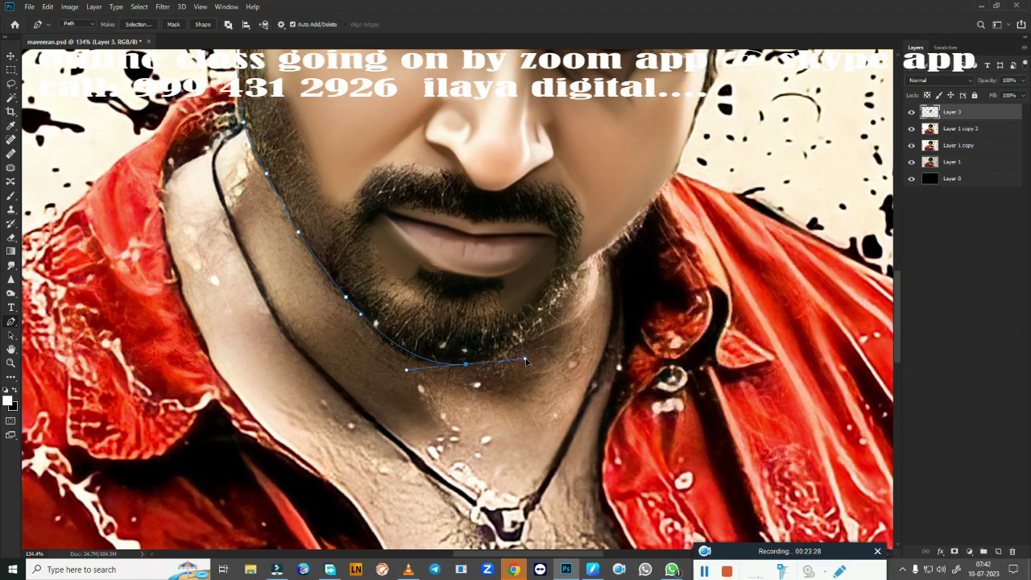
{"action": "left_click", "coordinate": [465, 365], "text": "alt"}
{"action": "left_click_drag", "start_coordinate": [578, 280], "coordinate": [609, 256]}
{"action": "left_click_drag", "start_coordinate": [675, 165], "coordinate": [693, 125]}
Continue the pen path across the hairline and down the hair's left edge
{"action": "mouse_move", "coordinate": [677, 170]}
{"action": "left_mouse_down"}
{"action": "mouse_move", "coordinate": [581, 265]}
{"action": "mouse_move", "coordinate": [584, 238]}
{"action": "mouse_move", "coordinate": [635, 302]}
{"action": "left_mouse_up"}
{"action": "left_click", "coordinate": [347, 162]}
{"action": "left_click", "coordinate": [261, 194]}
{"action": "left_click", "coordinate": [125, 149]}
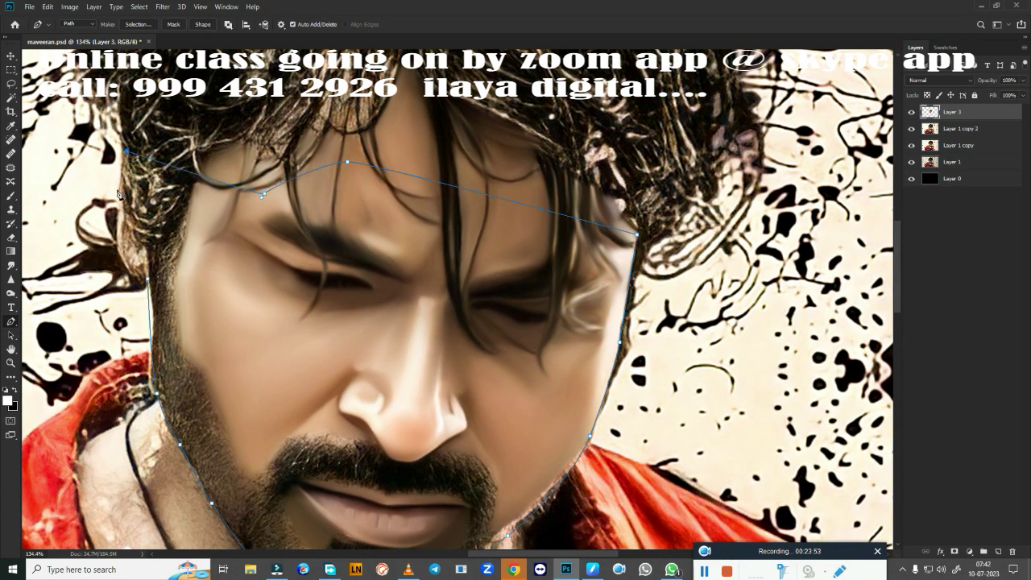
{"action": "mouse_move", "coordinate": [115, 247]}
{"action": "left_mouse_down"}
{"action": "mouse_move", "coordinate": [123, 267]}
{"action": "mouse_move", "coordinate": [161, 258]}
{"action": "left_mouse_up"}
Convert the closed path into a selection and feather it
{"action": "key", "text": "ctrl+Return"}
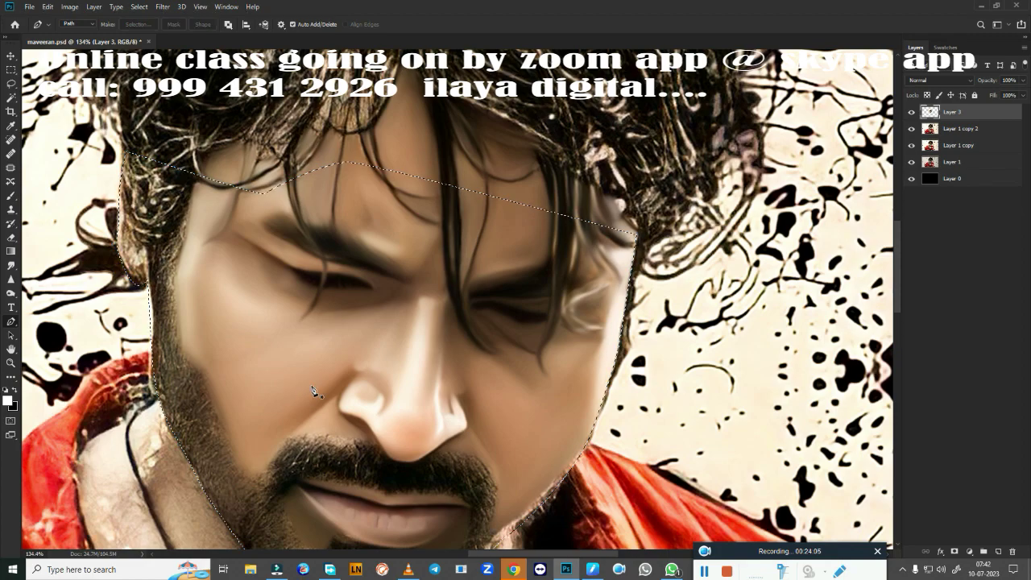
{"action": "key", "text": "shift+F6"}
{"action": "type", "text": "5"}
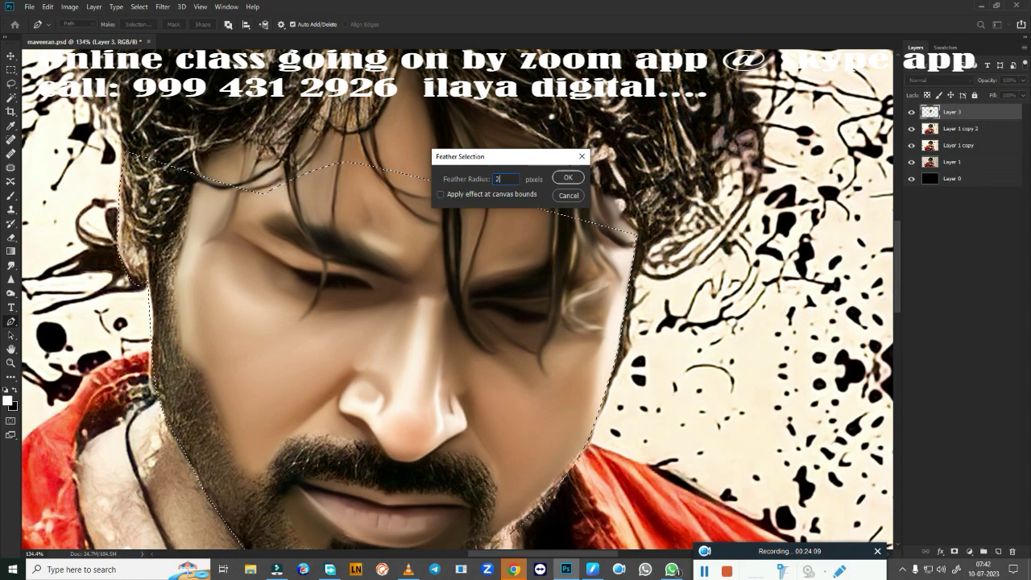
{"action": "key", "text": "Return"}
{"action": "left_click_drag", "start_coordinate": [327, 414], "coordinate": [420, 368]}
With the Smudge tool, soften the hair edges by the left ear and the left cheek's beard edge
{"action": "left_click", "coordinate": [11, 264]}
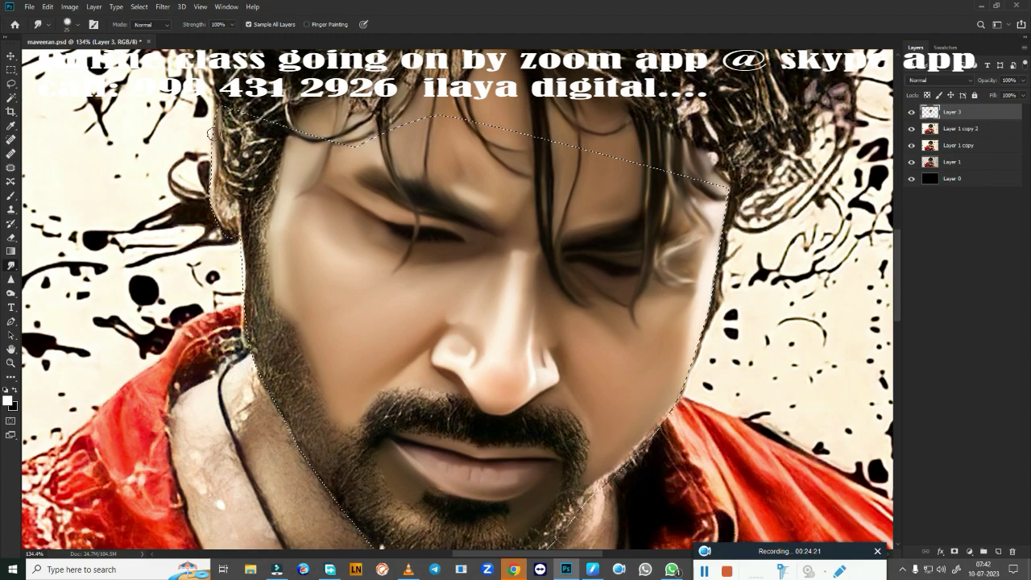
{"action": "left_click_drag", "start_coordinate": [211, 158], "coordinate": [212, 190]}
{"action": "left_click_drag", "start_coordinate": [232, 238], "coordinate": [221, 169]}
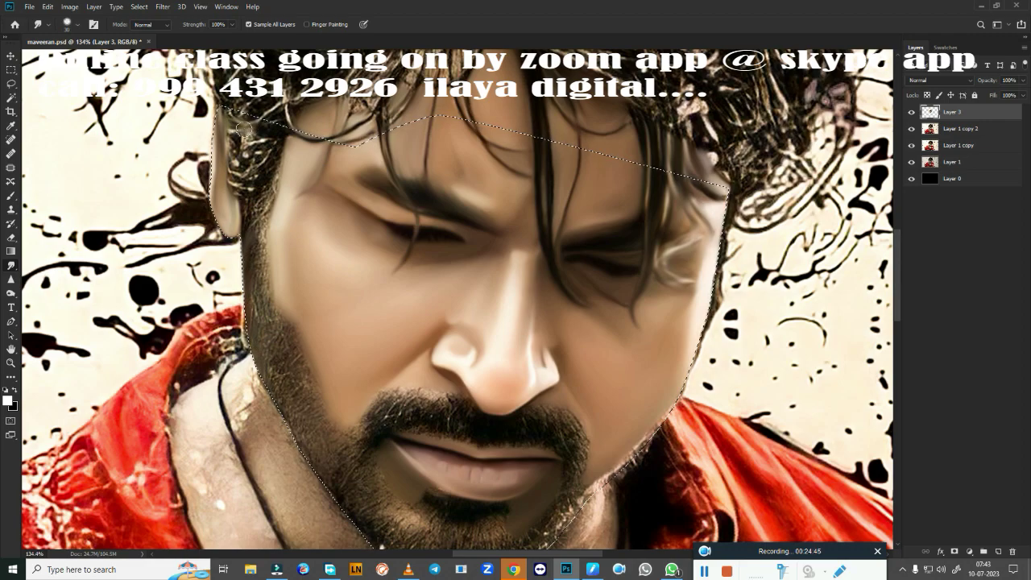
{"action": "left_click_drag", "start_coordinate": [243, 129], "coordinate": [246, 211]}
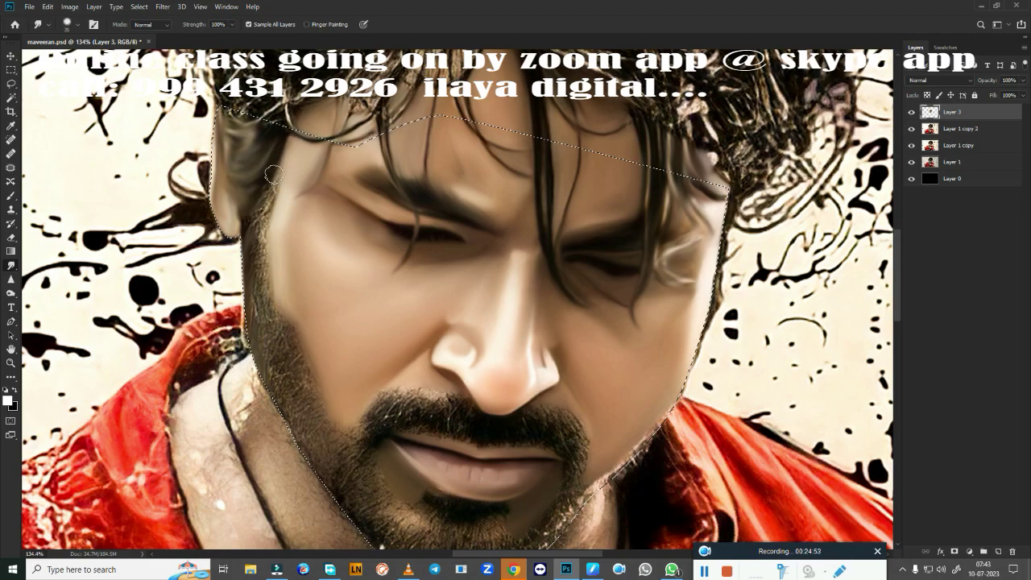
{"action": "left_click_drag", "start_coordinate": [273, 174], "coordinate": [257, 299]}
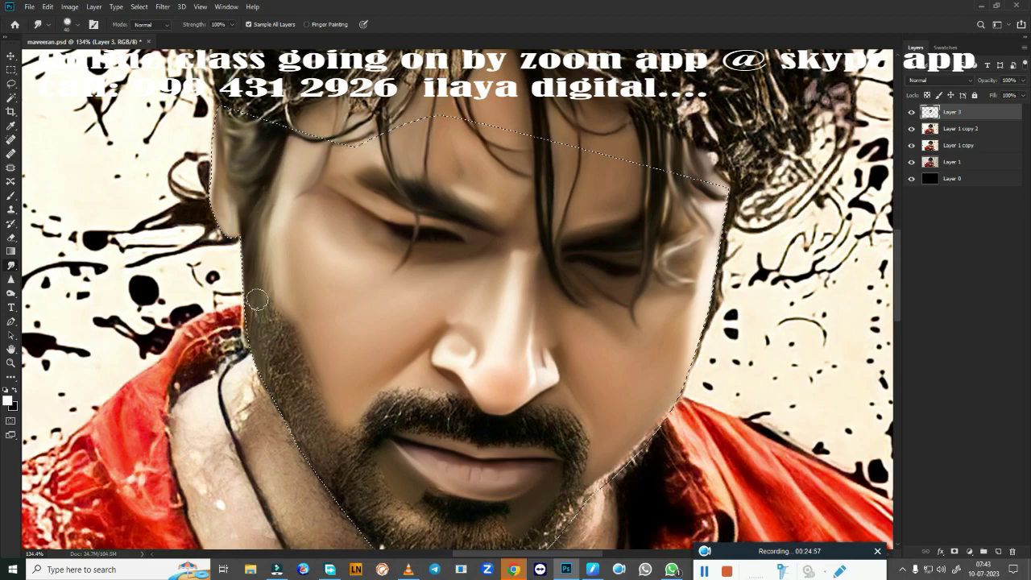
Blend the cheek beard hairs and jawline shadow into smooth skin down to the chin
{"action": "scroll", "coordinate": [309, 385], "scroll_direction": "up", "scroll_amount": 2}
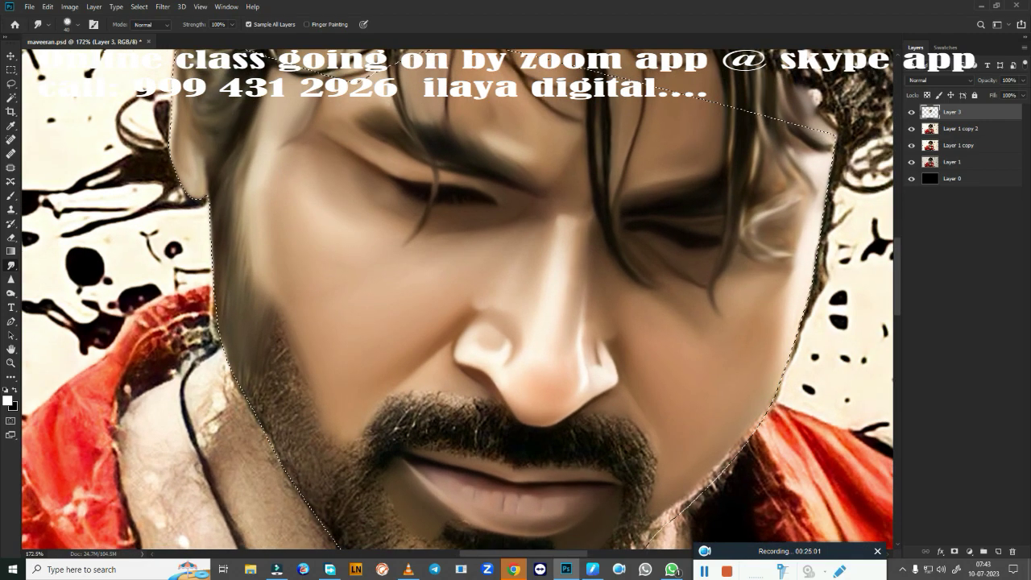
{"action": "scroll", "coordinate": [327, 241], "scroll_direction": "up", "scroll_amount": 2}
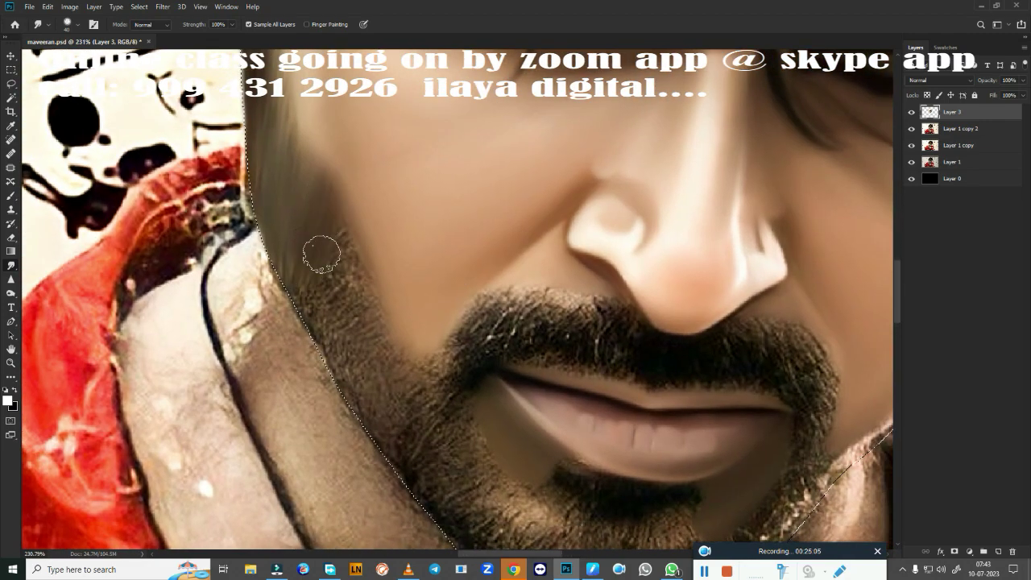
{"action": "mouse_move", "coordinate": [321, 254]}
{"action": "left_mouse_down"}
{"action": "mouse_move", "coordinate": [333, 295]}
{"action": "mouse_move", "coordinate": [358, 315]}
{"action": "left_mouse_up"}
{"action": "left_click_drag", "start_coordinate": [380, 273], "coordinate": [406, 354]}
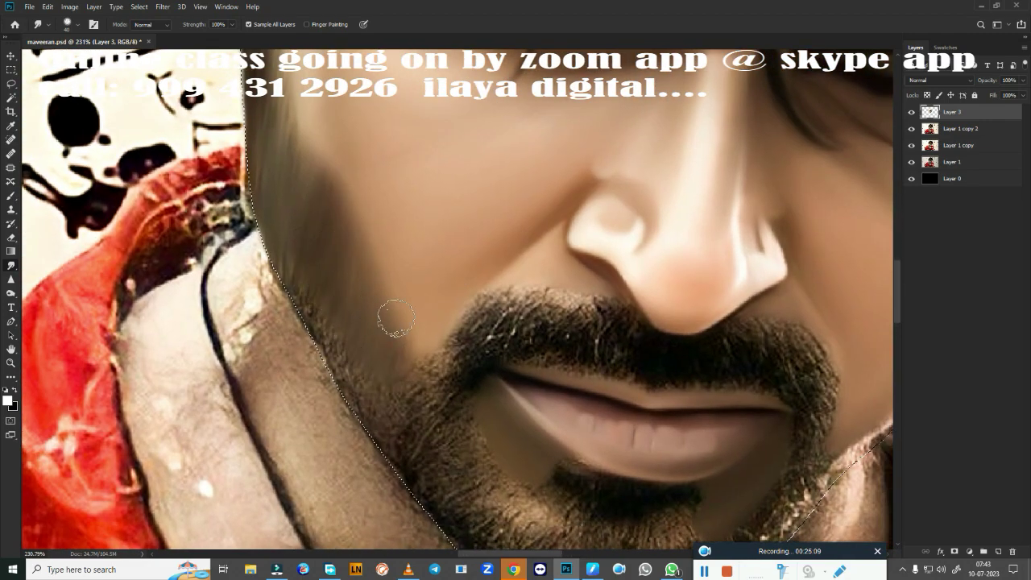
{"action": "left_click_drag", "start_coordinate": [302, 97], "coordinate": [342, 398]}
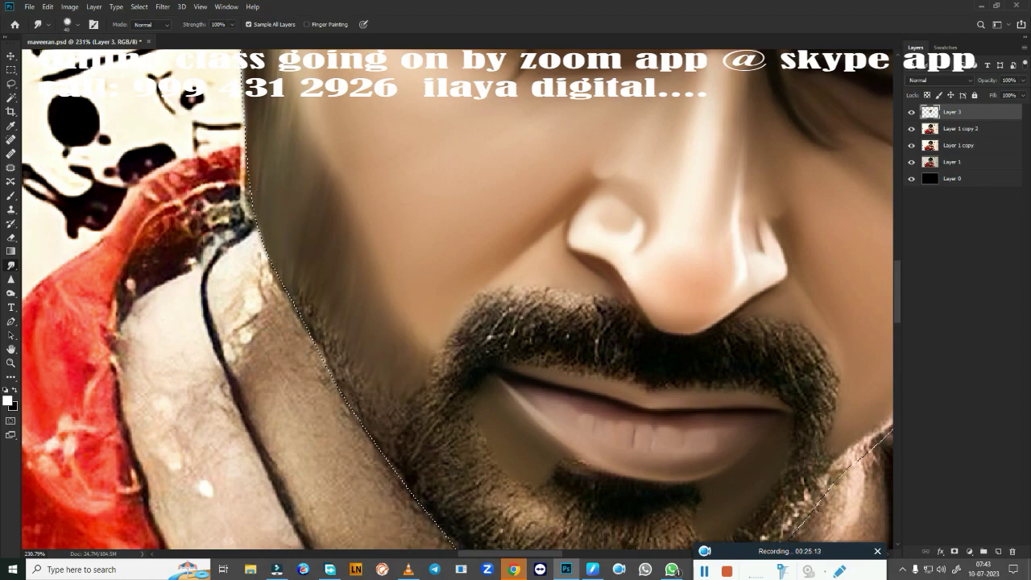
{"action": "left_click_drag", "start_coordinate": [290, 273], "coordinate": [417, 451]}
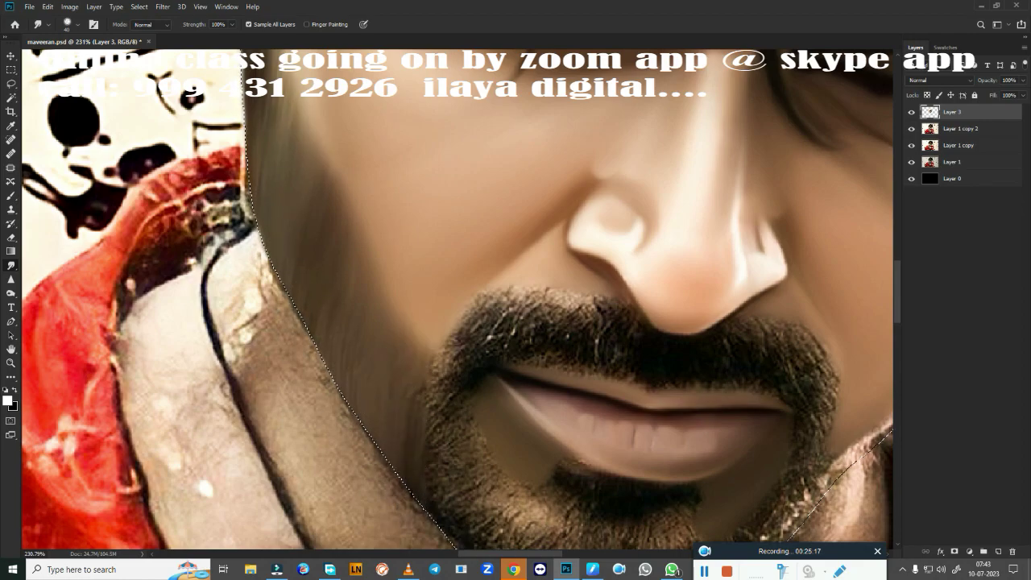
{"action": "scroll", "coordinate": [269, 281], "scroll_direction": "right", "scroll_amount": 3}
{"action": "scroll", "coordinate": [268, 281], "scroll_direction": "down", "scroll_amount": 3}
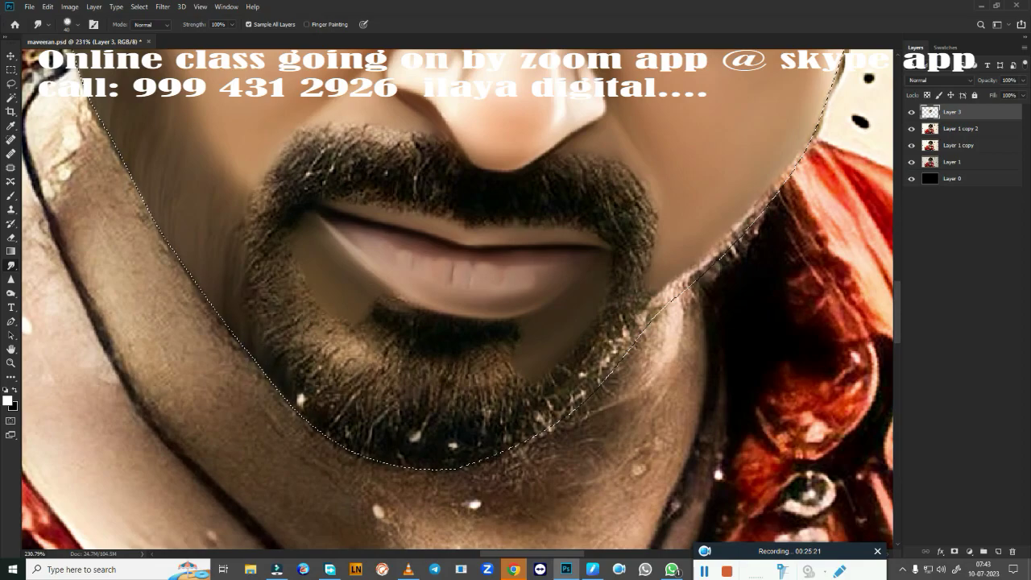
{"action": "left_click_drag", "start_coordinate": [471, 471], "coordinate": [612, 359]}
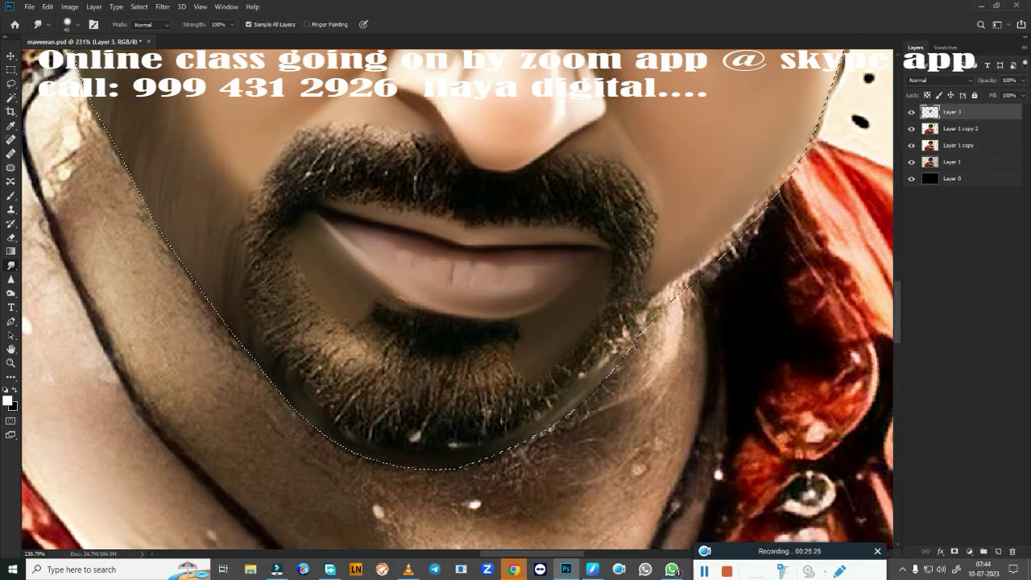
Smooth the jaw edge, the dark collar edge and the skin between collar and jawline
{"action": "scroll", "coordinate": [612, 358], "scroll_direction": "right", "scroll_amount": 2}
{"action": "scroll", "coordinate": [612, 358], "scroll_direction": "up", "scroll_amount": 1}
{"action": "scroll", "coordinate": [575, 290], "scroll_direction": "up", "scroll_amount": 3}
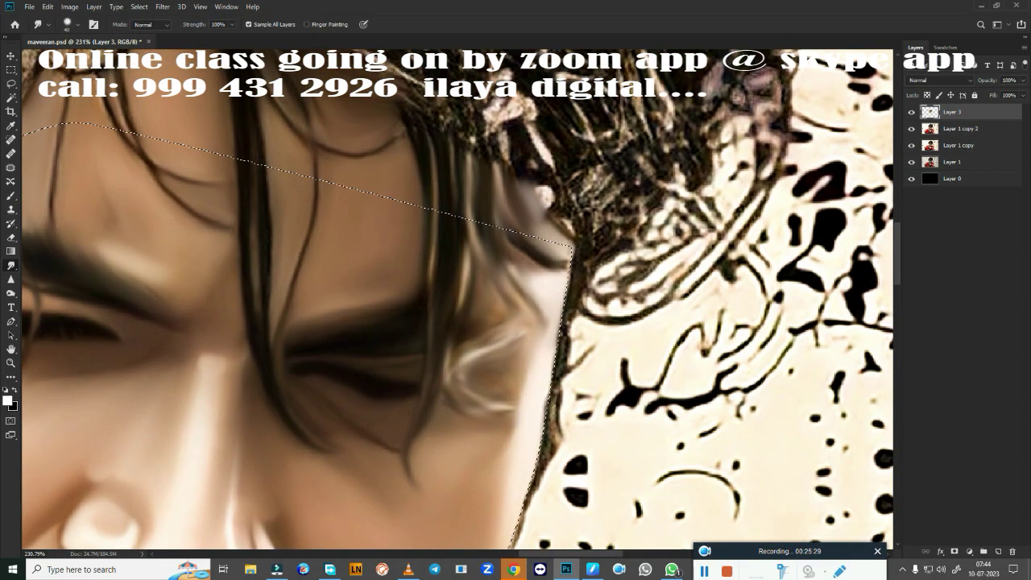
{"action": "scroll", "coordinate": [620, 282], "scroll_direction": "down", "scroll_amount": 3}
{"action": "scroll", "coordinate": [620, 282], "scroll_direction": "left", "scroll_amount": 2}
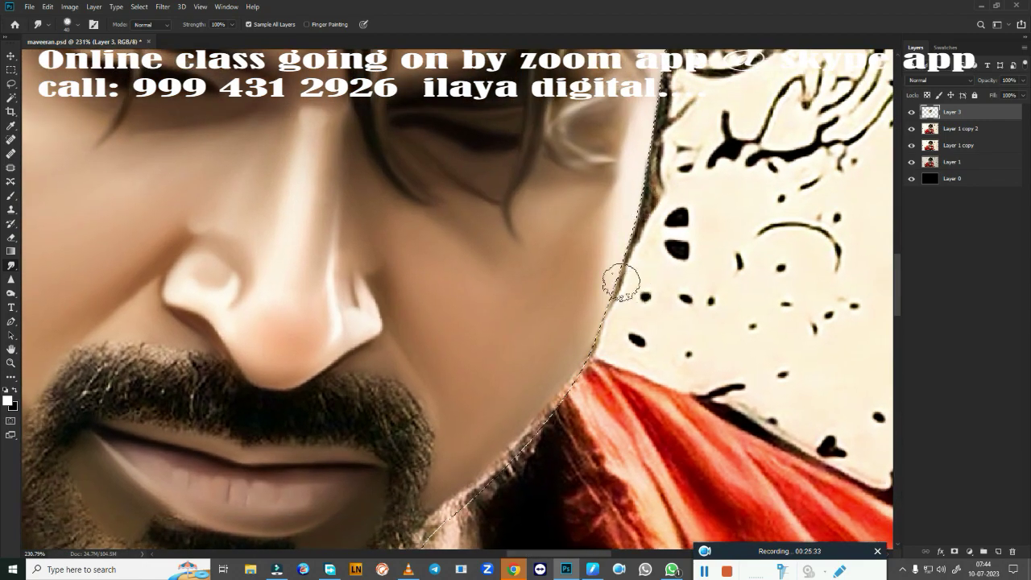
{"action": "scroll", "coordinate": [620, 282], "scroll_direction": "down", "scroll_amount": 3}
{"action": "scroll", "coordinate": [620, 282], "scroll_direction": "left", "scroll_amount": 2}
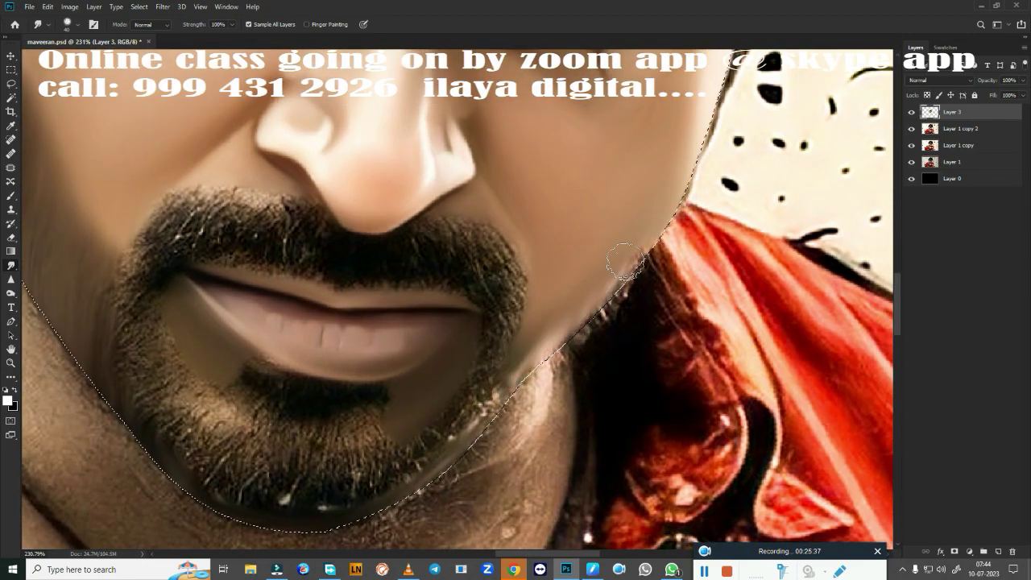
{"action": "left_click_drag", "start_coordinate": [625, 261], "coordinate": [483, 455]}
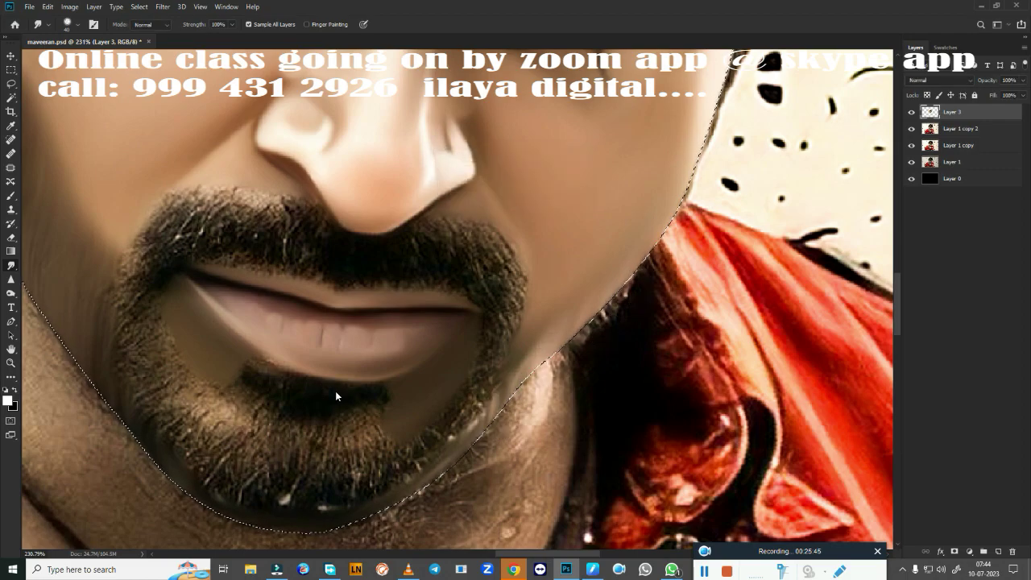
{"action": "scroll", "coordinate": [335, 391], "scroll_direction": "down", "scroll_amount": 5}
{"action": "left_click_drag", "start_coordinate": [170, 356], "coordinate": [347, 219]}
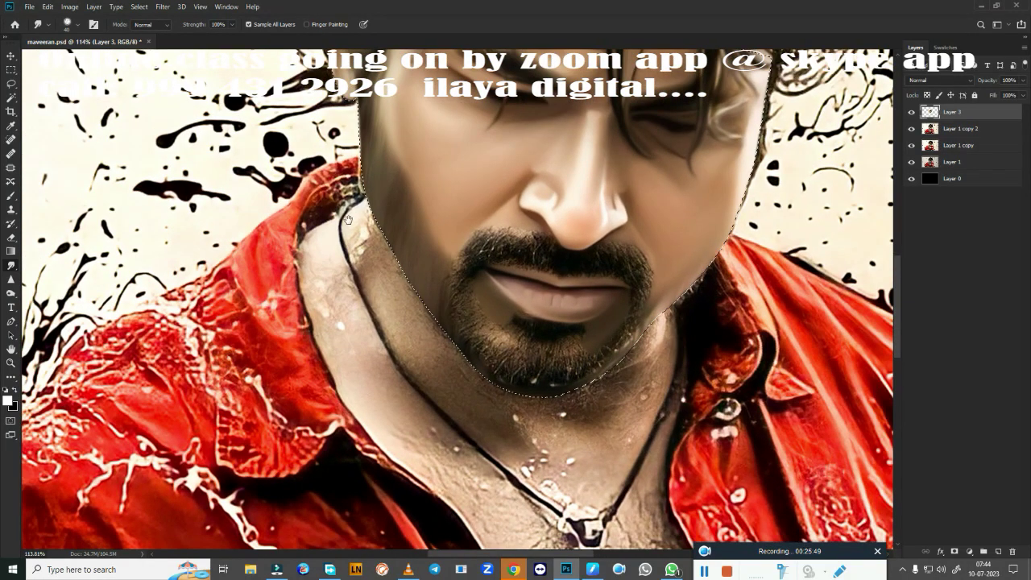
{"action": "scroll", "coordinate": [348, 219], "scroll_direction": "up", "scroll_amount": 3}
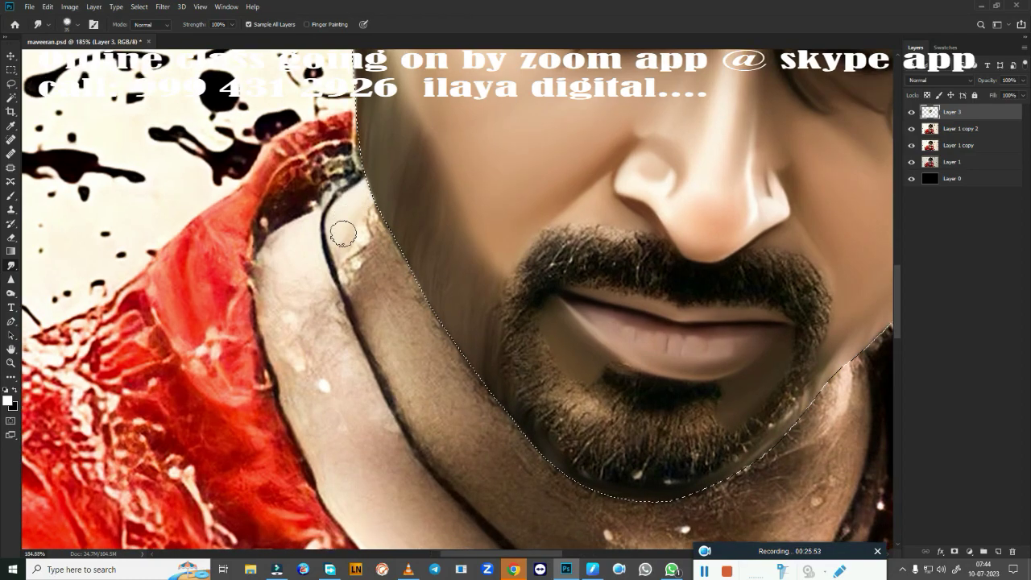
{"action": "left_click_drag", "start_coordinate": [342, 233], "coordinate": [355, 278]}
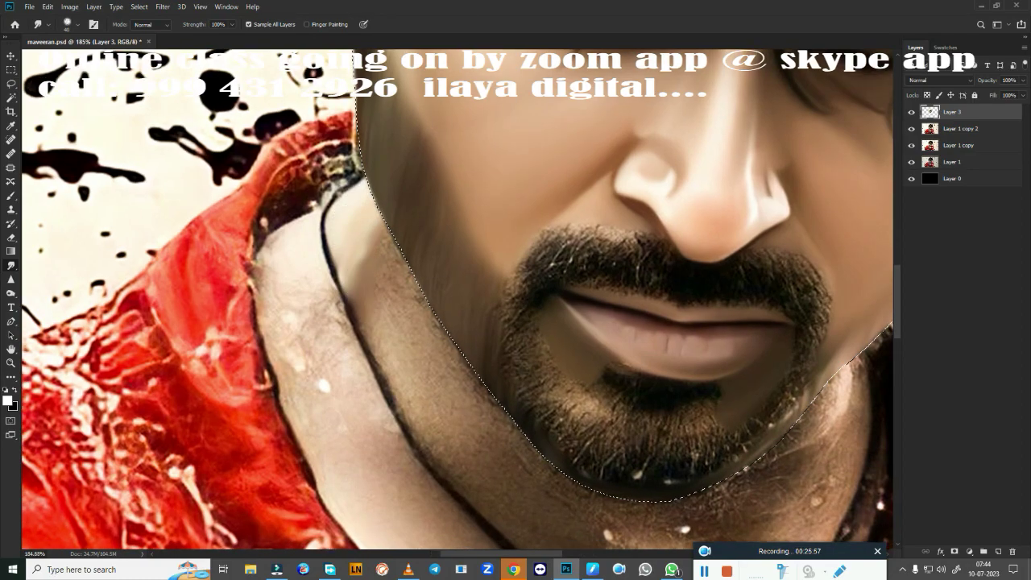
{"action": "left_click_drag", "start_coordinate": [394, 242], "coordinate": [418, 367]}
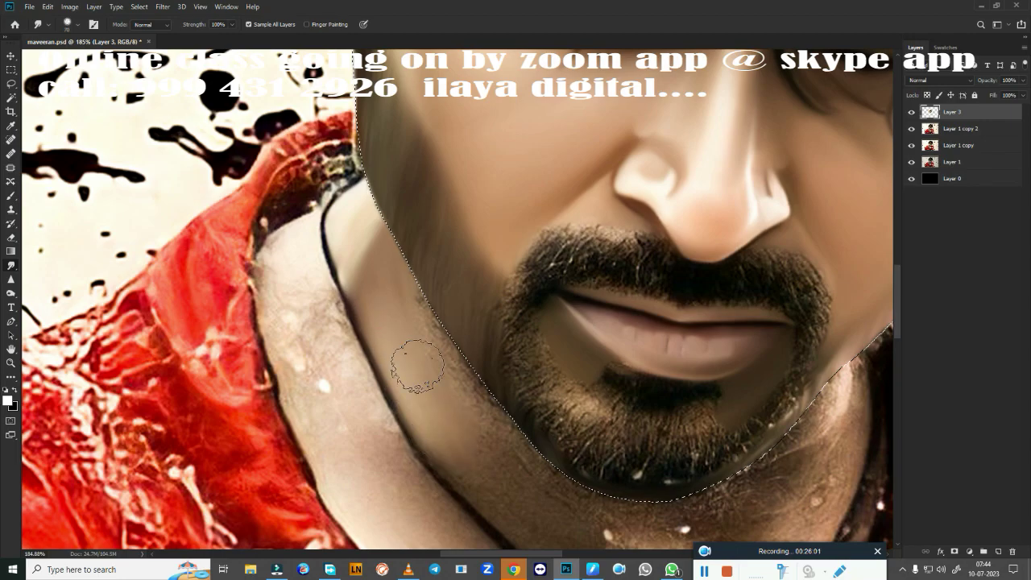
Smooth the neck skin below the jawline and chin, clearing white specks from the lower neck
{"action": "mouse_move", "coordinate": [515, 471]}
{"action": "left_mouse_down"}
{"action": "mouse_move", "coordinate": [324, 266]}
{"action": "mouse_move", "coordinate": [438, 346]}
{"action": "mouse_move", "coordinate": [494, 306]}
{"action": "mouse_move", "coordinate": [472, 346]}
{"action": "mouse_move", "coordinate": [427, 375]}
{"action": "mouse_move", "coordinate": [504, 446]}
{"action": "left_mouse_up"}
{"action": "scroll", "coordinate": [503, 447], "scroll_direction": "right", "scroll_amount": 5}
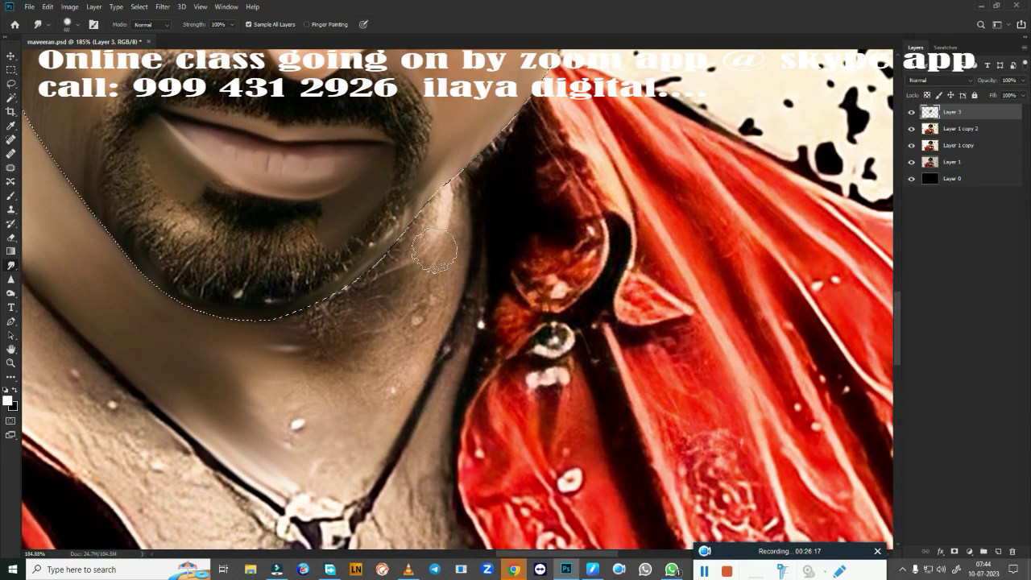
{"action": "mouse_move", "coordinate": [435, 252]}
{"action": "left_mouse_down"}
{"action": "mouse_move", "coordinate": [449, 165]}
{"action": "mouse_move", "coordinate": [411, 362]}
{"action": "mouse_move", "coordinate": [372, 274]}
{"action": "mouse_move", "coordinate": [427, 226]}
{"action": "mouse_move", "coordinate": [403, 274]}
{"action": "left_mouse_up"}
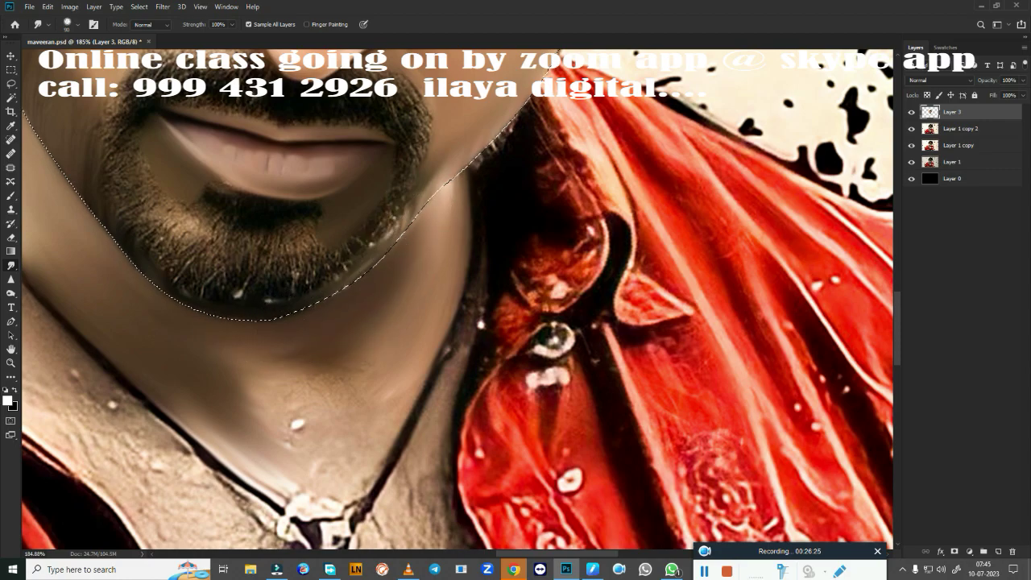
{"action": "mouse_move", "coordinate": [322, 403]}
{"action": "left_mouse_down"}
{"action": "mouse_move", "coordinate": [299, 357]}
{"action": "mouse_move", "coordinate": [354, 330]}
{"action": "left_mouse_up"}
{"action": "left_click_drag", "start_coordinate": [266, 378], "coordinate": [290, 467]}
{"action": "left_click_drag", "start_coordinate": [371, 362], "coordinate": [336, 449]}
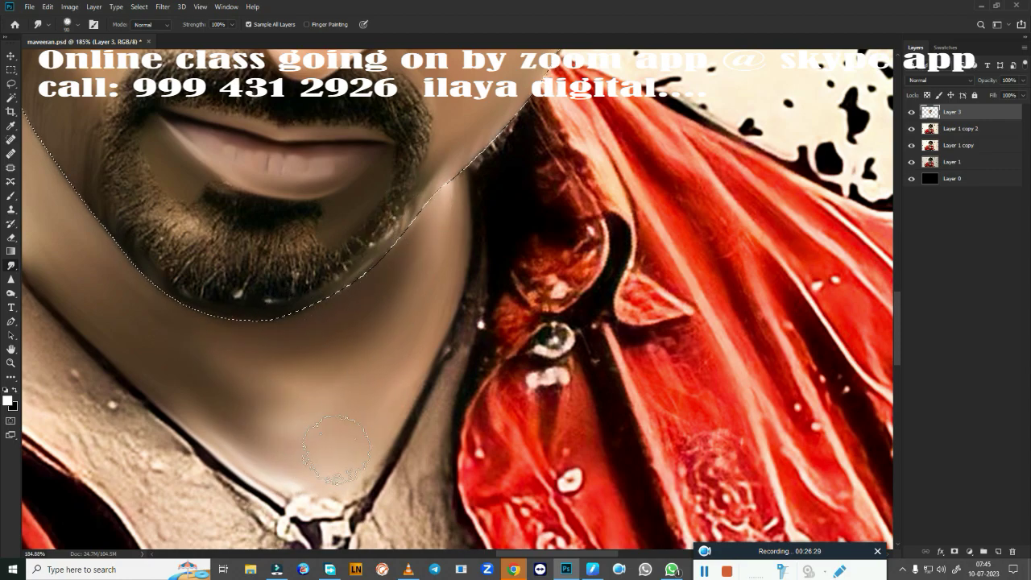
{"action": "mouse_move", "coordinate": [299, 346]}
{"action": "left_mouse_down"}
{"action": "mouse_move", "coordinate": [415, 239]}
{"action": "mouse_move", "coordinate": [435, 189]}
{"action": "left_mouse_up"}
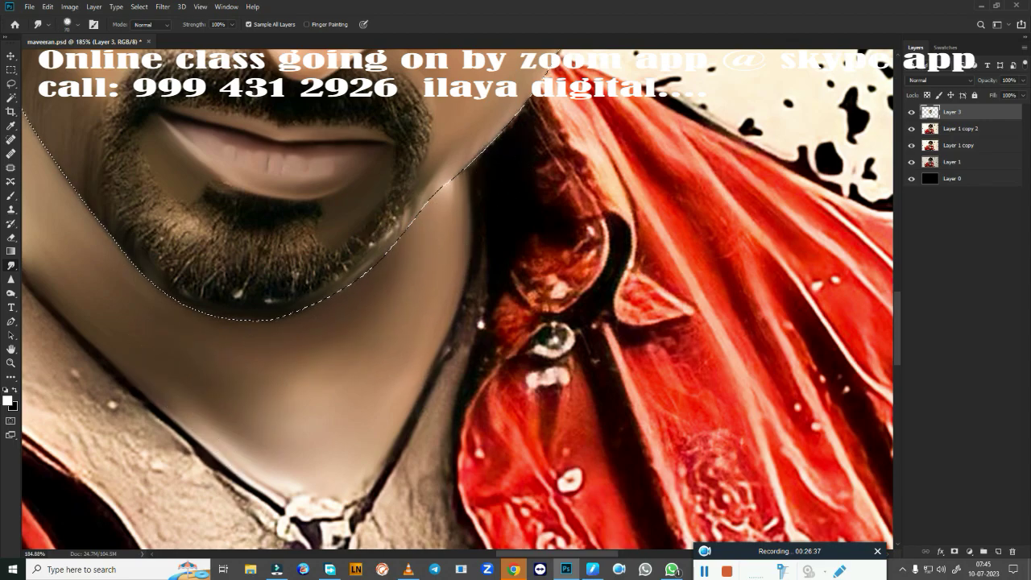
Blend the jaw edge beside the dark hair and the shadow beside the neck
{"action": "left_click_drag", "start_coordinate": [549, 122], "coordinate": [550, 61]}
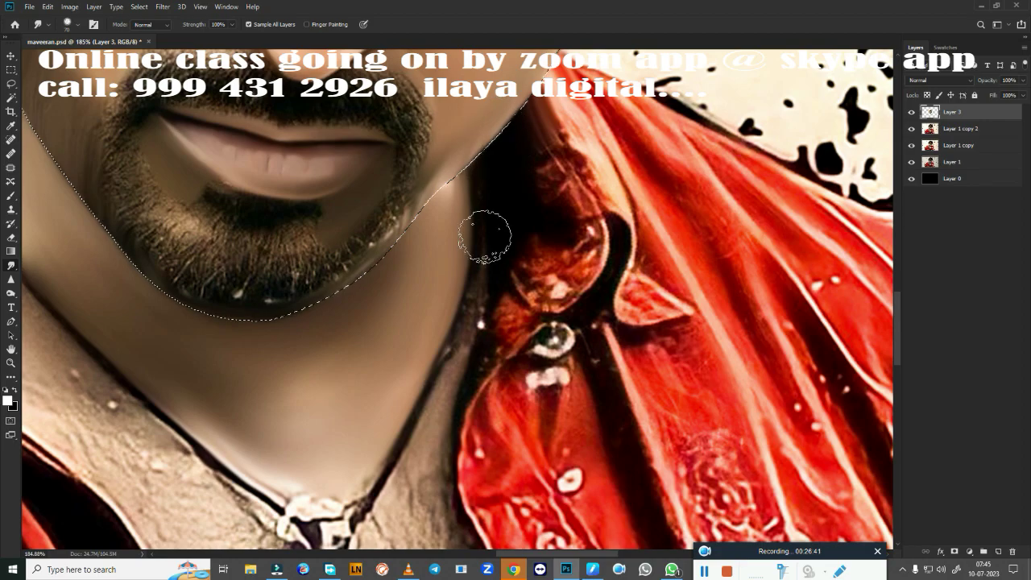
{"action": "mouse_move", "coordinate": [483, 230]}
{"action": "left_mouse_down"}
{"action": "mouse_move", "coordinate": [472, 306]}
{"action": "mouse_move", "coordinate": [498, 238]}
{"action": "mouse_move", "coordinate": [492, 300]}
{"action": "left_mouse_up"}
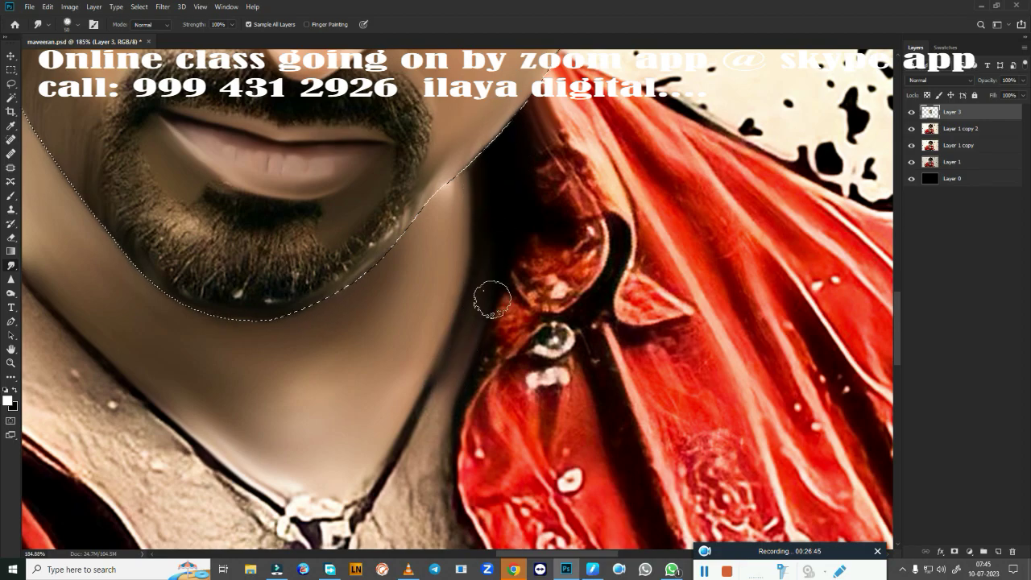
{"action": "scroll", "coordinate": [487, 261], "scroll_direction": "down", "scroll_amount": 2}
{"action": "left_click_drag", "start_coordinate": [508, 185], "coordinate": [506, 233]}
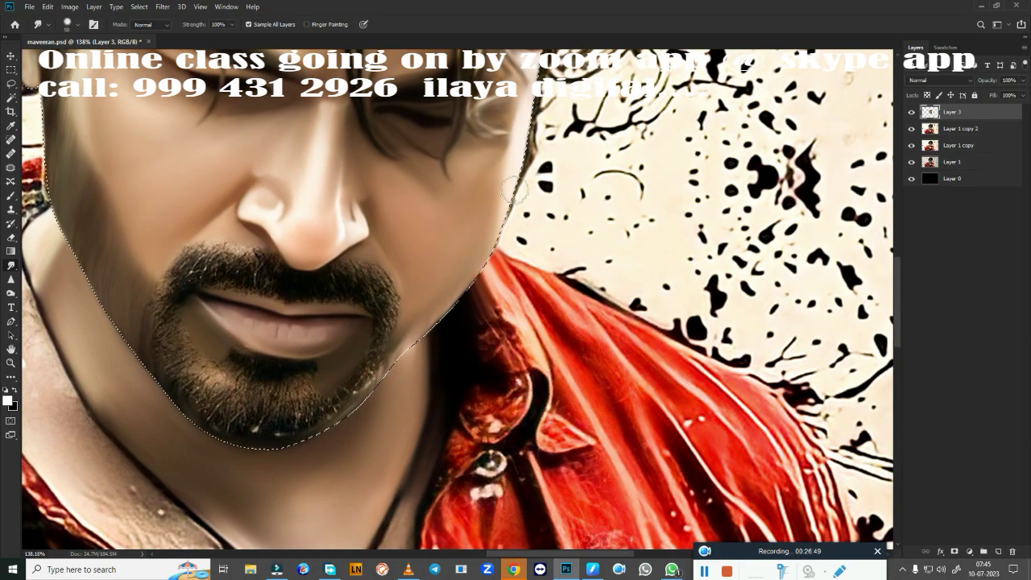
{"action": "left_click_drag", "start_coordinate": [532, 84], "coordinate": [491, 233]}
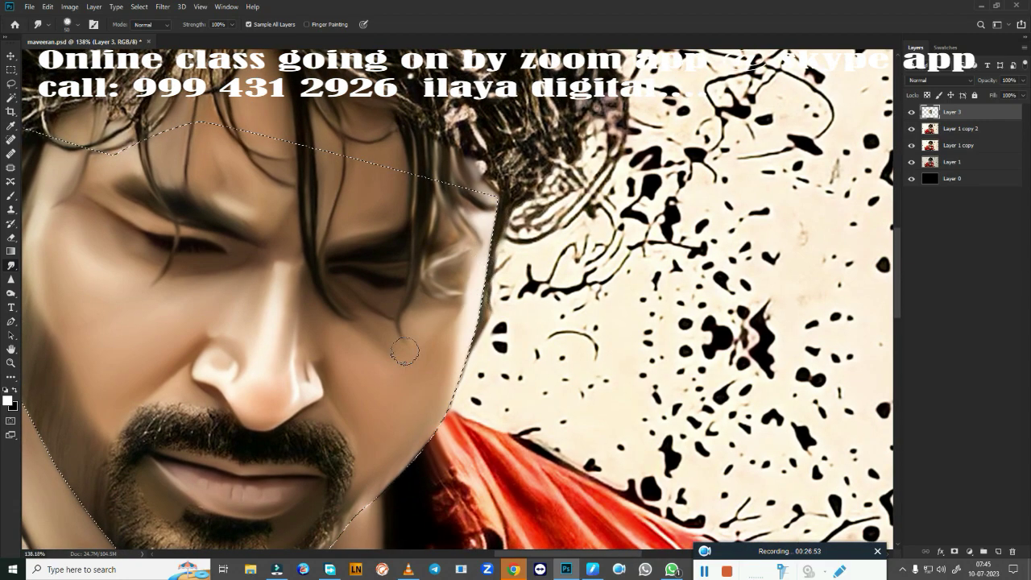
{"action": "scroll", "coordinate": [404, 351], "scroll_direction": "down", "scroll_amount": 2}
{"action": "scroll", "coordinate": [437, 362], "scroll_direction": "down", "scroll_amount": 2}
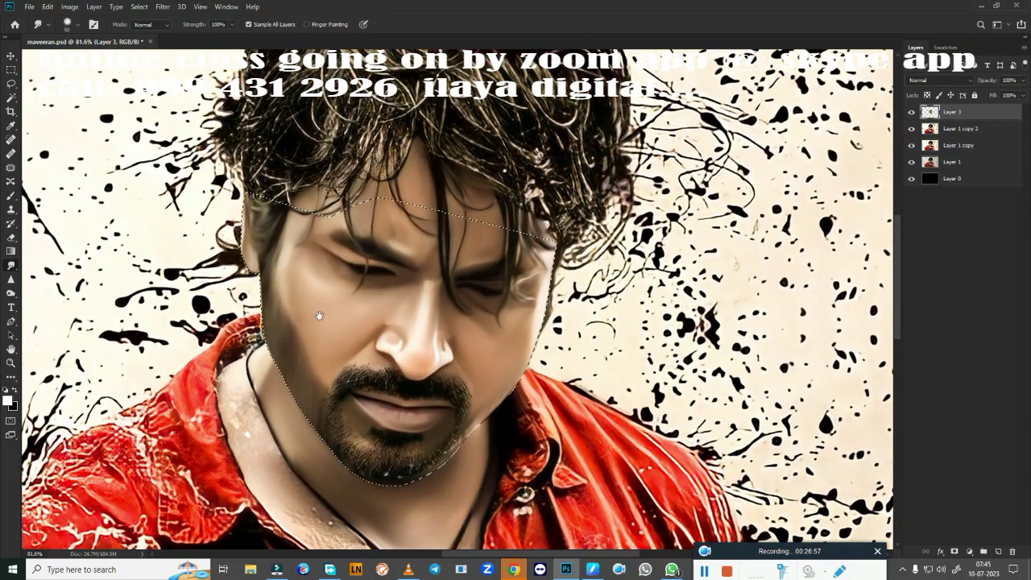
{"action": "left_click_drag", "start_coordinate": [319, 315], "coordinate": [324, 267]}
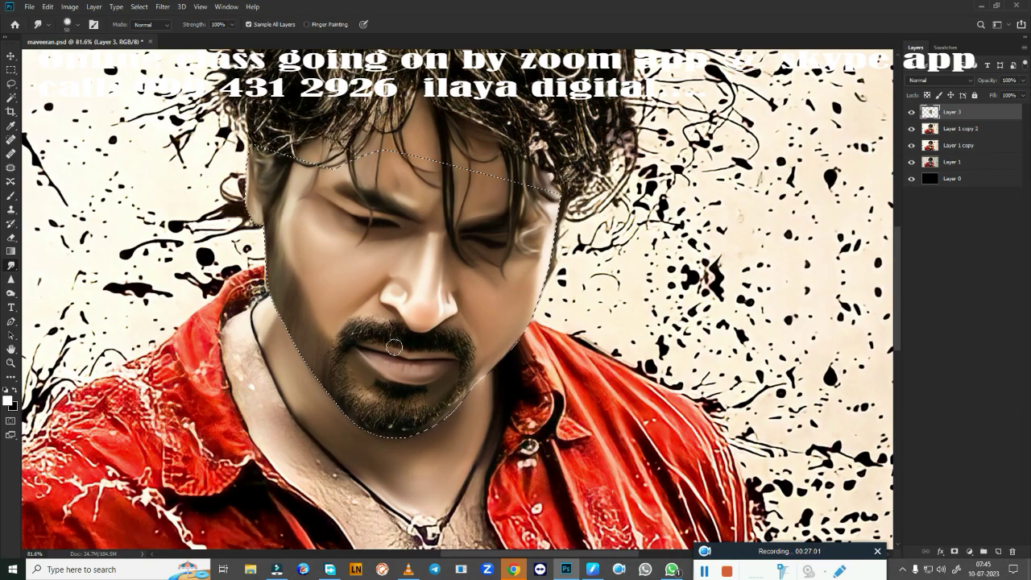
Remove the face selection and tilt the canvas view to suit the chin angle
{"action": "key", "text": "e"}
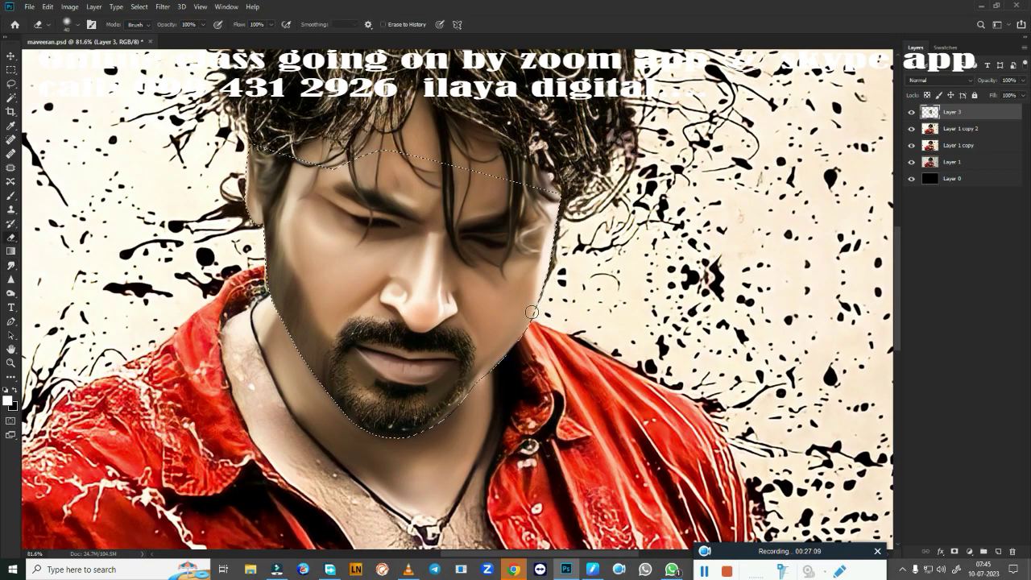
{"action": "key", "text": "ctrl+d"}
{"action": "scroll", "coordinate": [444, 430], "scroll_direction": "down", "scroll_amount": 3}
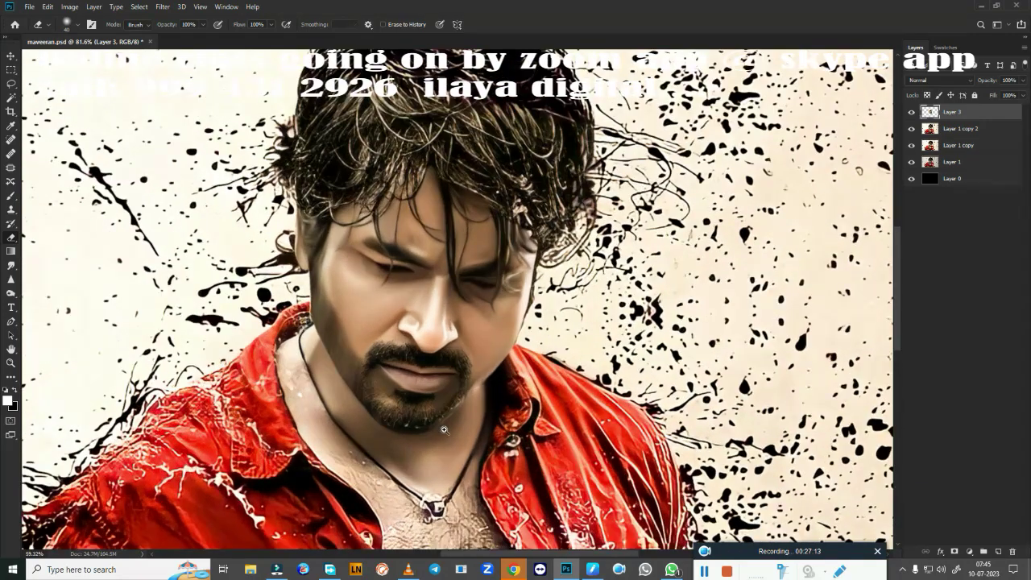
{"action": "scroll", "coordinate": [443, 430], "scroll_direction": "down", "scroll_amount": 2}
{"action": "key", "text": "r"}
{"action": "left_click_drag", "start_coordinate": [444, 430], "coordinate": [563, 322]}
{"action": "scroll", "coordinate": [626, 263], "scroll_direction": "up", "scroll_amount": 8}
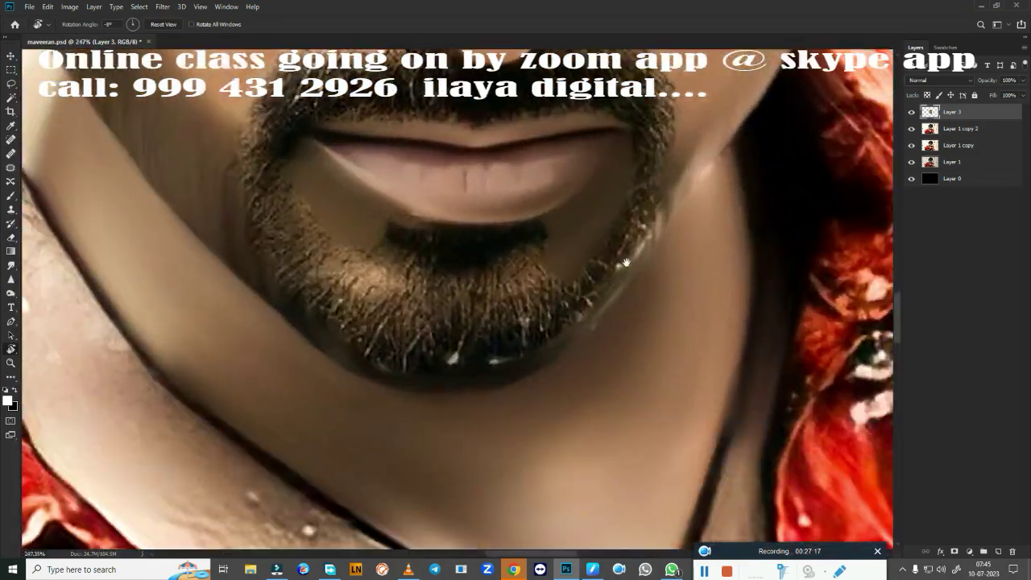
{"action": "key", "text": "Escape"}
{"action": "scroll", "coordinate": [524, 396], "scroll_direction": "up", "scroll_amount": 3}
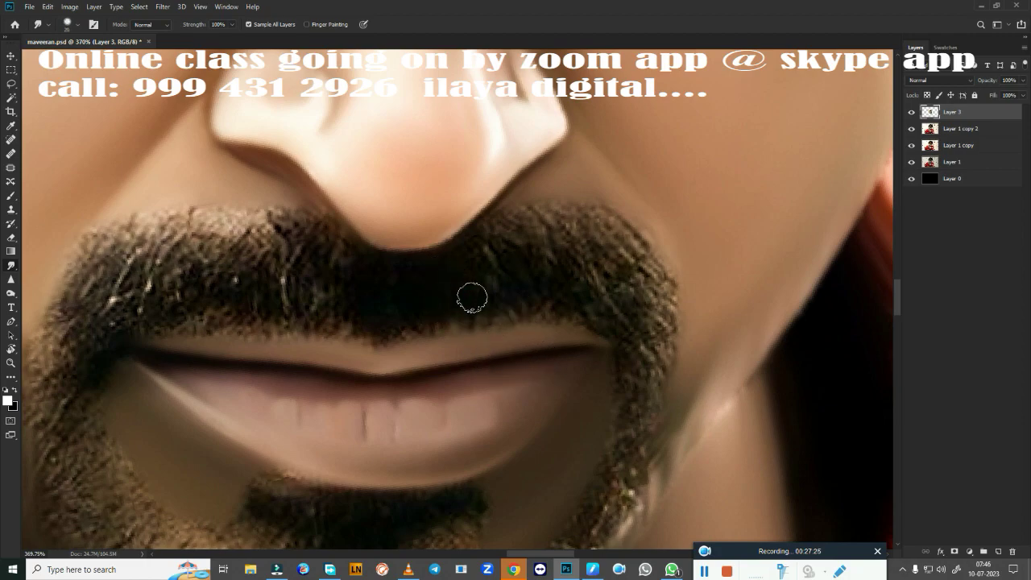
Blend the right side of the moustache down toward the lip and into the cheek
{"action": "left_click_drag", "start_coordinate": [589, 275], "coordinate": [675, 339]}
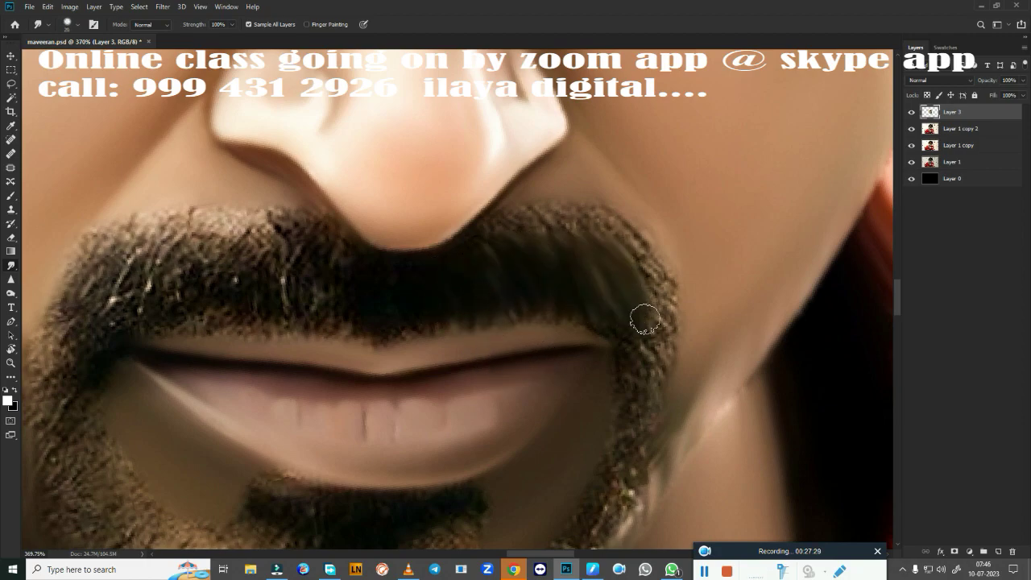
{"action": "mouse_move", "coordinate": [388, 291]}
{"action": "left_mouse_down"}
{"action": "mouse_move", "coordinate": [432, 338]}
{"action": "mouse_move", "coordinate": [464, 281]}
{"action": "mouse_move", "coordinate": [530, 328]}
{"action": "left_mouse_up"}
{"action": "left_click_drag", "start_coordinate": [619, 369], "coordinate": [651, 334]}
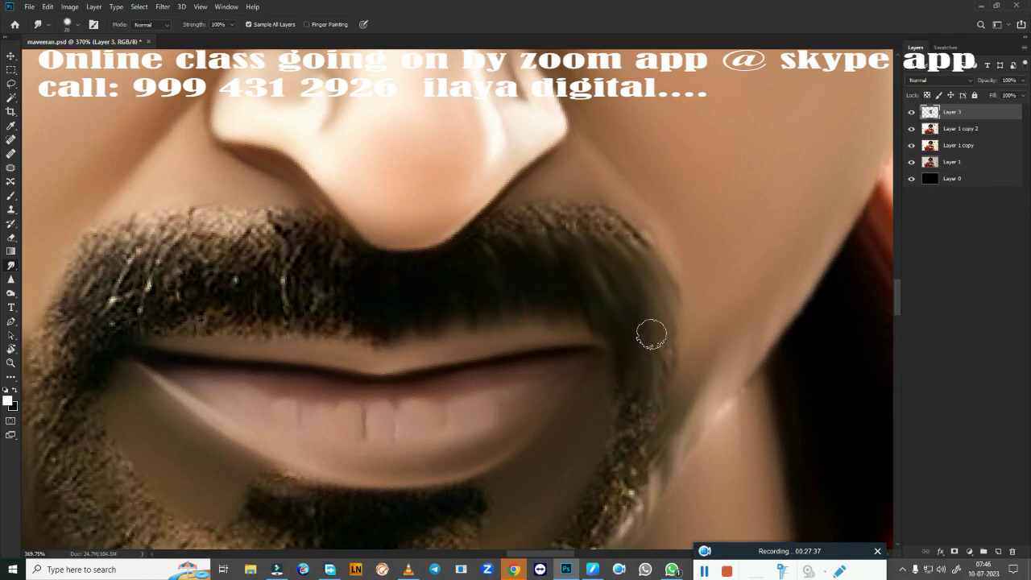
{"action": "left_click_drag", "start_coordinate": [666, 281], "coordinate": [668, 398]}
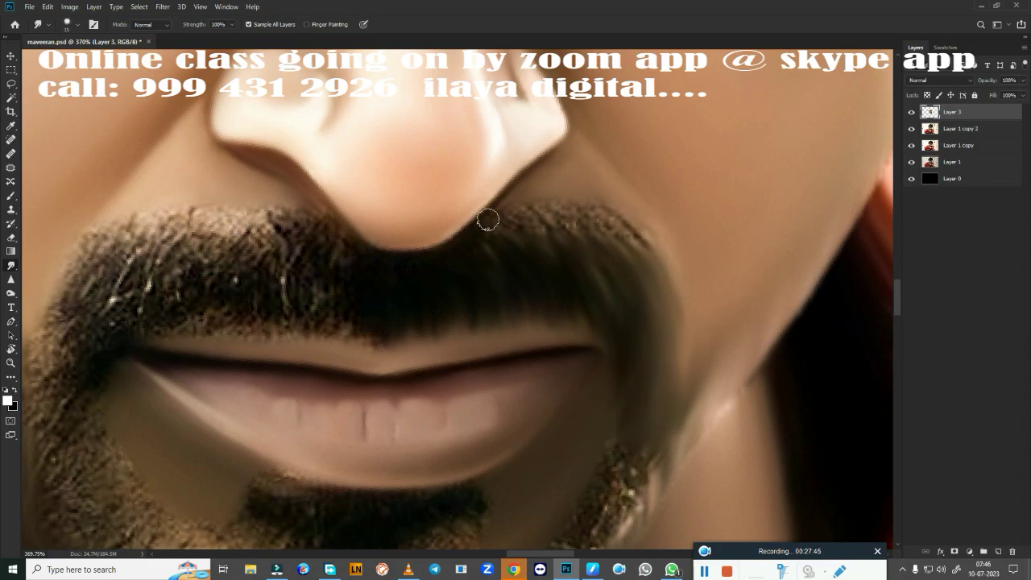
{"action": "mouse_move", "coordinate": [538, 227]}
{"action": "left_mouse_down"}
{"action": "mouse_move", "coordinate": [599, 241]}
{"action": "mouse_move", "coordinate": [622, 217]}
{"action": "left_mouse_up"}
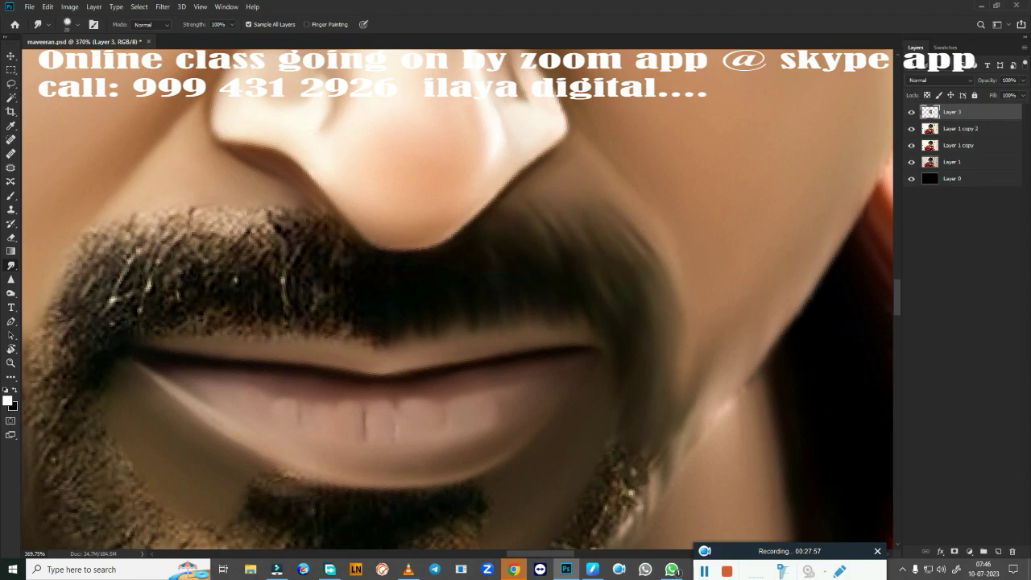
Smear the left moustache and its top and lower edges into smooth strands
{"action": "scroll", "coordinate": [387, 306], "scroll_direction": "left", "scroll_amount": 5}
{"action": "mouse_move", "coordinate": [296, 285]}
{"action": "left_mouse_down"}
{"action": "mouse_move", "coordinate": [396, 304]}
{"action": "mouse_move", "coordinate": [462, 273]}
{"action": "mouse_move", "coordinate": [506, 306]}
{"action": "mouse_move", "coordinate": [578, 290]}
{"action": "left_mouse_up"}
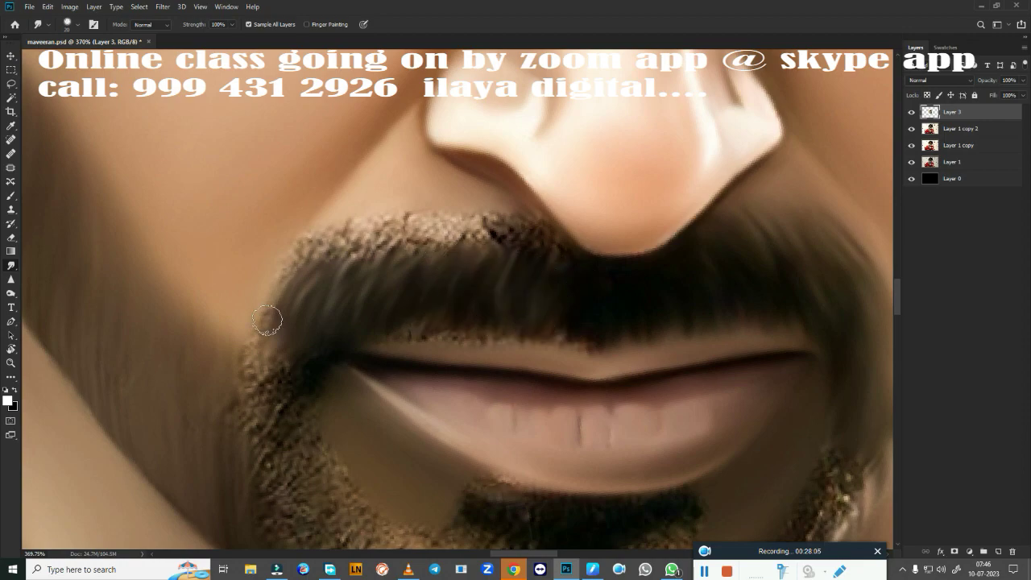
{"action": "mouse_move", "coordinate": [315, 236]}
{"action": "left_mouse_down"}
{"action": "mouse_move", "coordinate": [338, 233]}
{"action": "mouse_move", "coordinate": [322, 282]}
{"action": "mouse_move", "coordinate": [386, 233]}
{"action": "mouse_move", "coordinate": [447, 216]}
{"action": "mouse_move", "coordinate": [458, 279]}
{"action": "mouse_move", "coordinate": [504, 272]}
{"action": "left_mouse_up"}
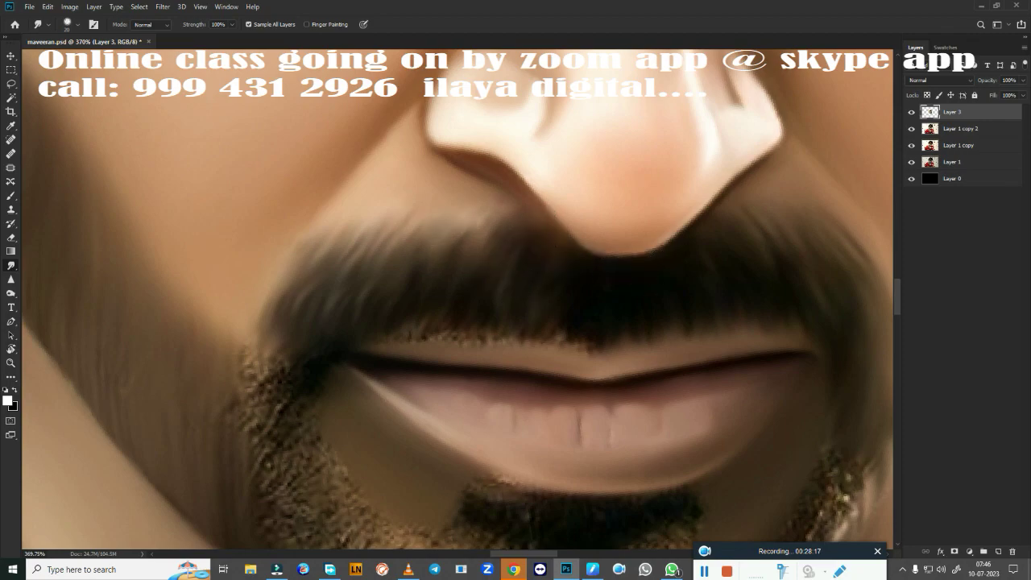
{"action": "left_click_drag", "start_coordinate": [364, 362], "coordinate": [184, 278]}
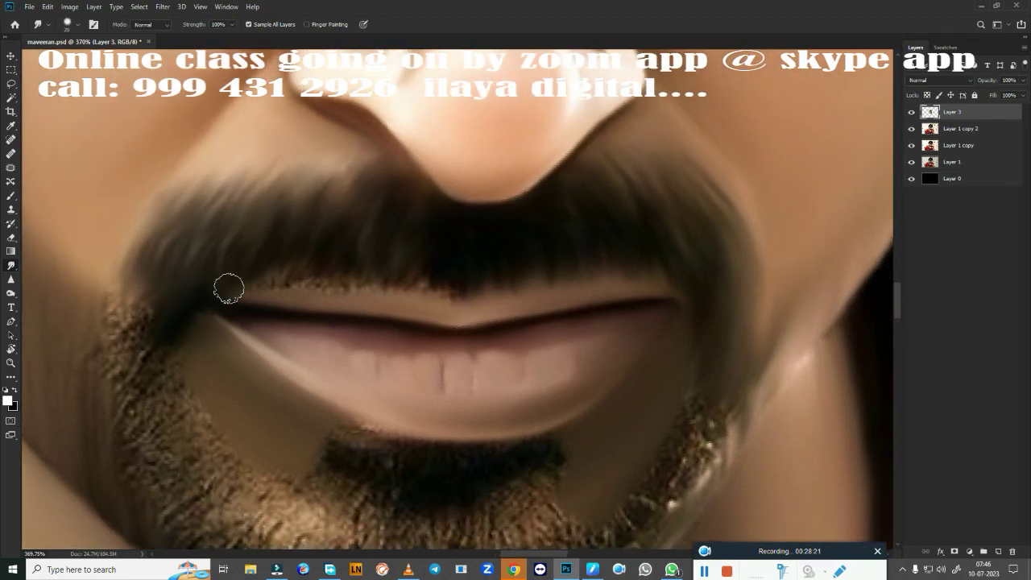
{"action": "mouse_move", "coordinate": [385, 272]}
{"action": "left_mouse_down"}
{"action": "mouse_move", "coordinate": [434, 265]}
{"action": "mouse_move", "coordinate": [469, 297]}
{"action": "mouse_move", "coordinate": [511, 253]}
{"action": "mouse_move", "coordinate": [564, 248]}
{"action": "left_mouse_up"}
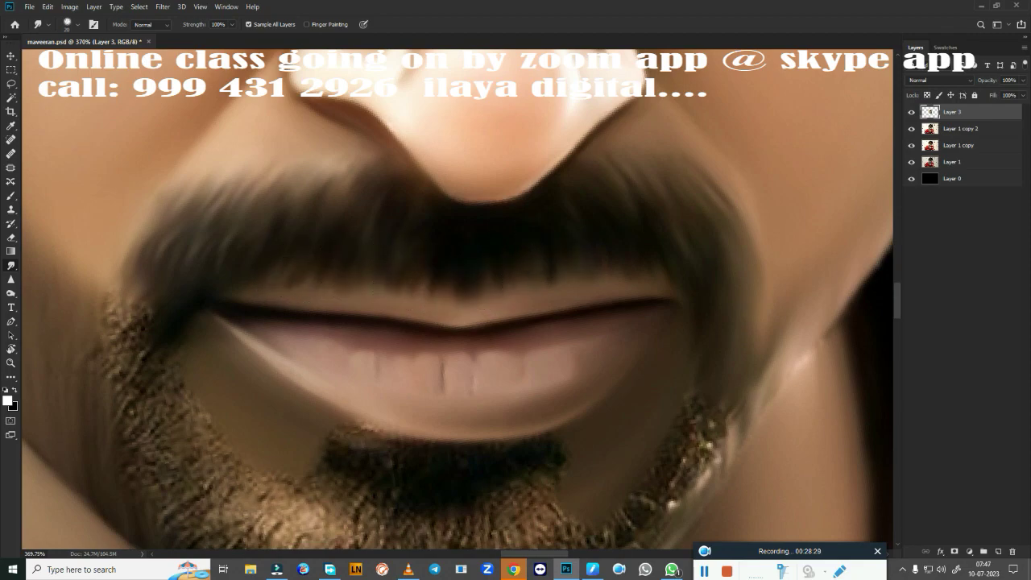
{"action": "mouse_move", "coordinate": [147, 310]}
{"action": "left_mouse_down"}
{"action": "mouse_move", "coordinate": [344, 264]}
{"action": "mouse_move", "coordinate": [309, 328]}
{"action": "mouse_move", "coordinate": [358, 322]}
{"action": "left_mouse_up"}
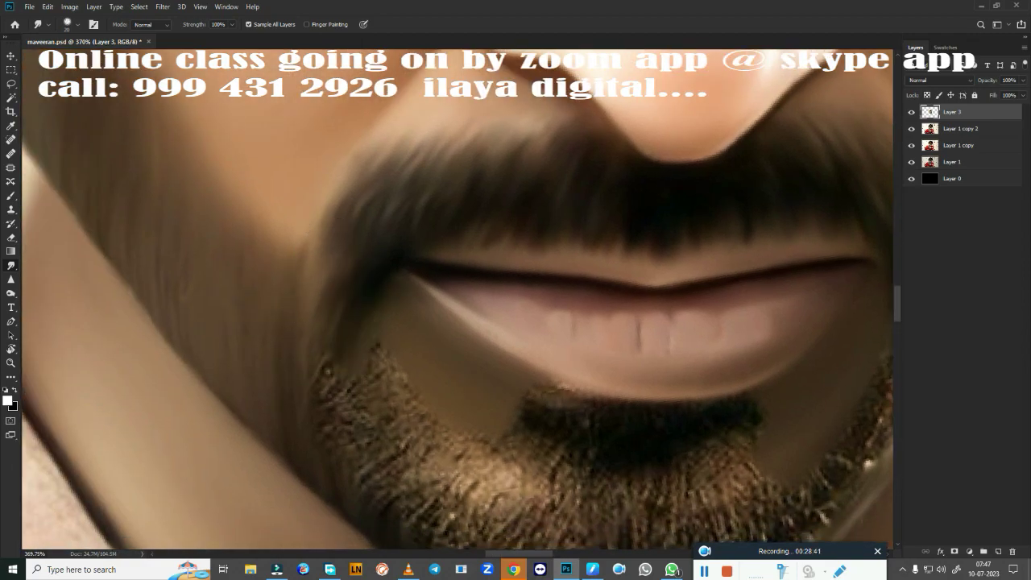
{"action": "scroll", "coordinate": [402, 432], "scroll_direction": "down", "scroll_amount": 4}
{"action": "scroll", "coordinate": [288, 296], "scroll_direction": "up", "scroll_amount": 1}
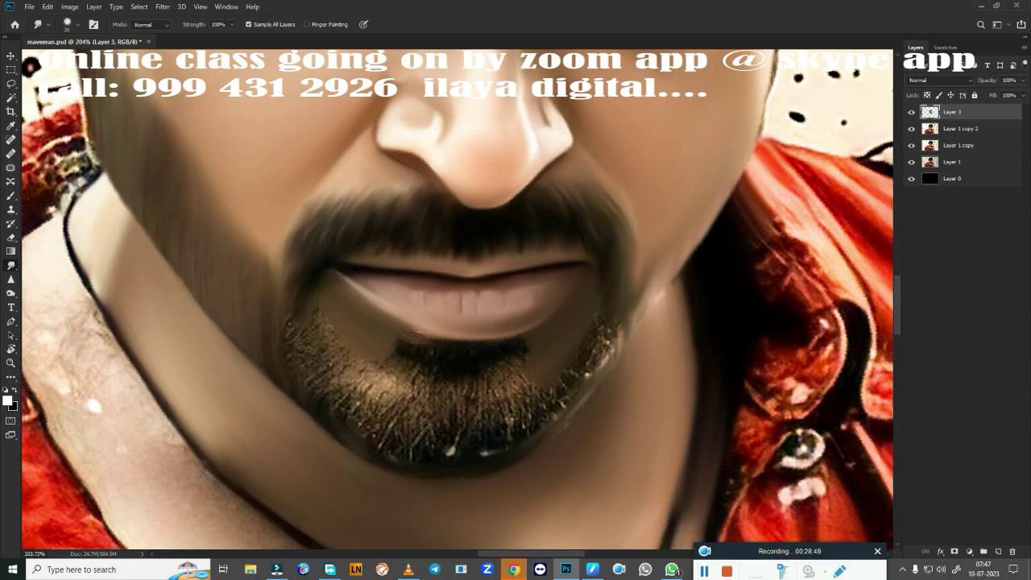
Smear the beard speckles toward the chin and smooth the right jawline edge
{"action": "scroll", "coordinate": [655, 291], "scroll_direction": "up", "scroll_amount": 2}
{"action": "scroll", "coordinate": [542, 302], "scroll_direction": "up", "scroll_amount": 1}
{"action": "scroll", "coordinate": [534, 320], "scroll_direction": "down", "scroll_amount": 1}
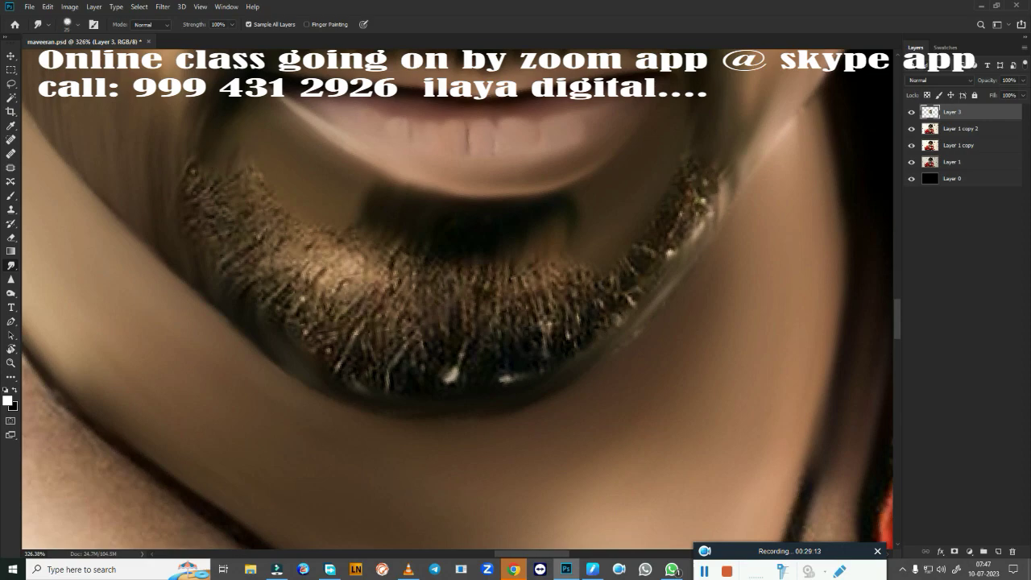
{"action": "mouse_move", "coordinate": [222, 189]}
{"action": "left_mouse_down"}
{"action": "mouse_move", "coordinate": [270, 184]}
{"action": "mouse_move", "coordinate": [269, 242]}
{"action": "mouse_move", "coordinate": [340, 286]}
{"action": "mouse_move", "coordinate": [410, 241]}
{"action": "mouse_move", "coordinate": [448, 292]}
{"action": "mouse_move", "coordinate": [490, 313]}
{"action": "mouse_move", "coordinate": [524, 296]}
{"action": "mouse_move", "coordinate": [529, 237]}
{"action": "left_mouse_up"}
{"action": "mouse_move", "coordinate": [557, 294]}
{"action": "left_mouse_down"}
{"action": "mouse_move", "coordinate": [550, 214]}
{"action": "mouse_move", "coordinate": [559, 261]}
{"action": "mouse_move", "coordinate": [592, 296]}
{"action": "mouse_move", "coordinate": [650, 271]}
{"action": "mouse_move", "coordinate": [684, 180]}
{"action": "left_mouse_up"}
{"action": "mouse_move", "coordinate": [702, 229]}
{"action": "left_mouse_down"}
{"action": "mouse_move", "coordinate": [725, 169]}
{"action": "mouse_move", "coordinate": [677, 266]}
{"action": "left_mouse_up"}
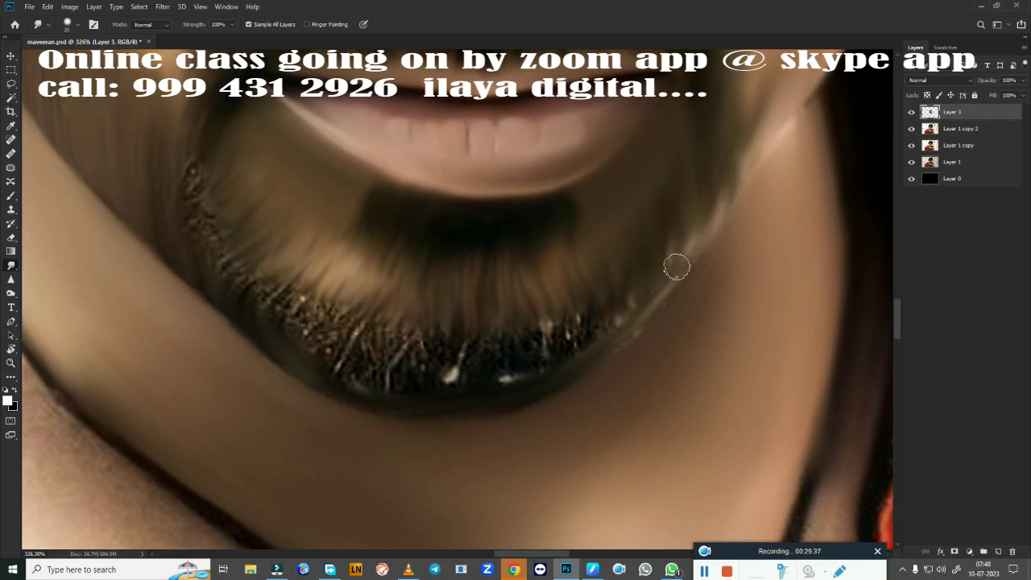
{"action": "left_click_drag", "start_coordinate": [745, 154], "coordinate": [687, 262]}
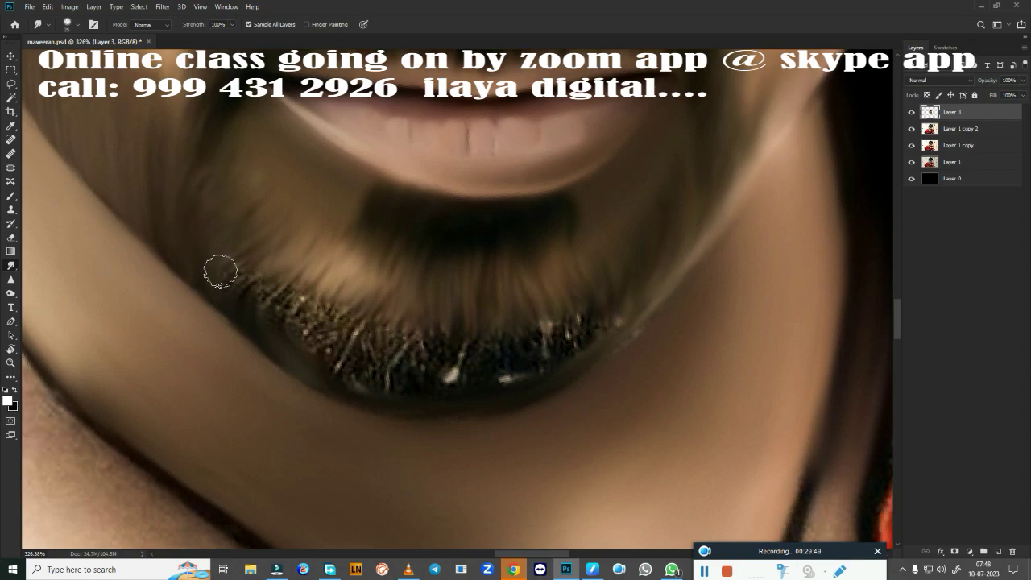
Smooth the beard speckles under the lip from the left side across the chin
{"action": "left_click_drag", "start_coordinate": [220, 273], "coordinate": [261, 326]}
{"action": "left_click_drag", "start_coordinate": [278, 278], "coordinate": [294, 320]}
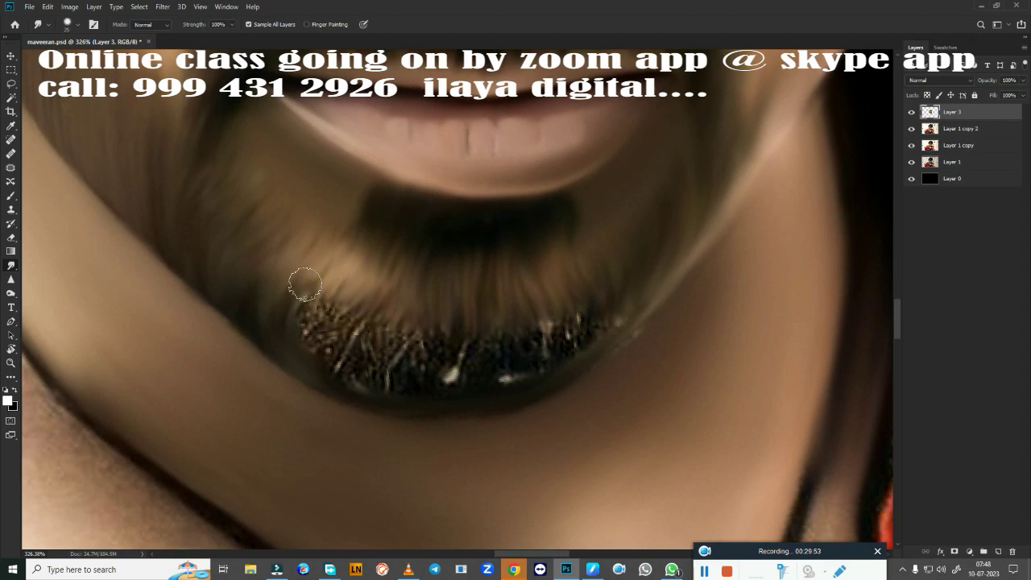
{"action": "mouse_move", "coordinate": [322, 269]}
{"action": "left_mouse_down"}
{"action": "mouse_move", "coordinate": [341, 287]}
{"action": "mouse_move", "coordinate": [357, 379]}
{"action": "left_mouse_up"}
{"action": "left_click_drag", "start_coordinate": [355, 338], "coordinate": [375, 399]}
{"action": "left_click_drag", "start_coordinate": [392, 334], "coordinate": [410, 379]}
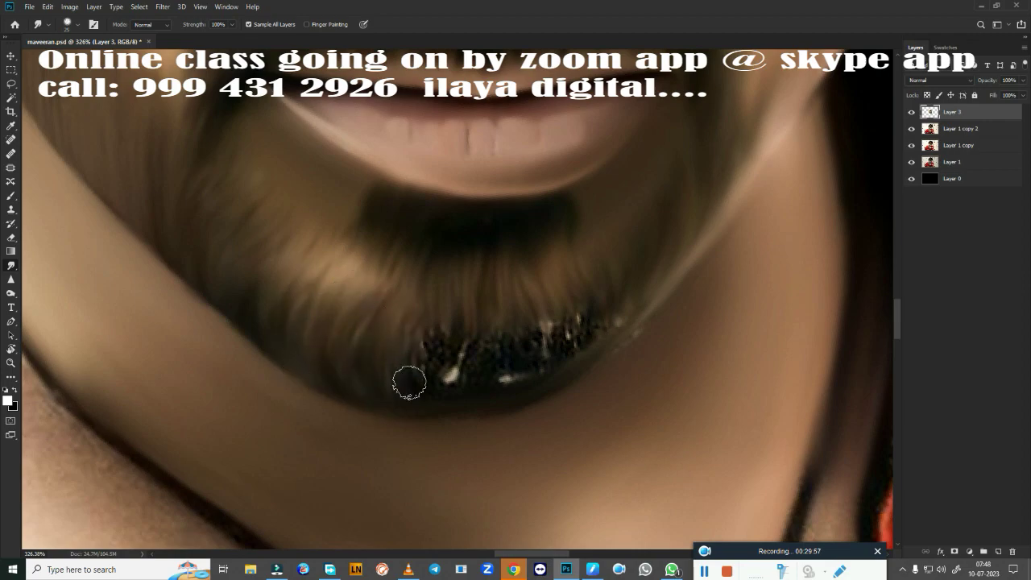
{"action": "left_click_drag", "start_coordinate": [427, 332], "coordinate": [447, 390]}
{"action": "mouse_move", "coordinate": [443, 323]}
{"action": "left_mouse_down"}
{"action": "mouse_move", "coordinate": [524, 368]}
{"action": "mouse_move", "coordinate": [614, 320]}
{"action": "left_mouse_up"}
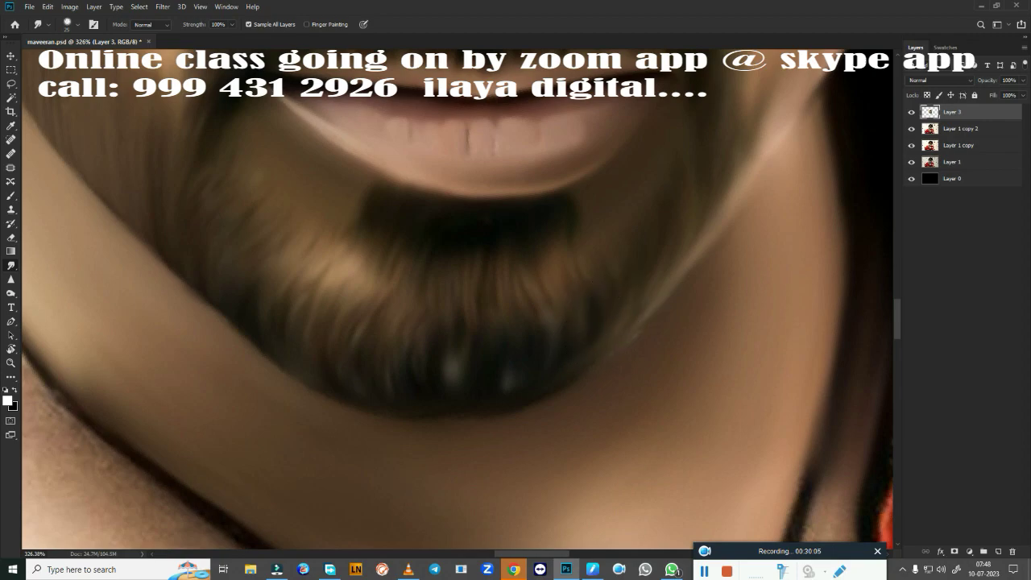
{"action": "left_click_drag", "start_coordinate": [452, 380], "coordinate": [447, 343]}
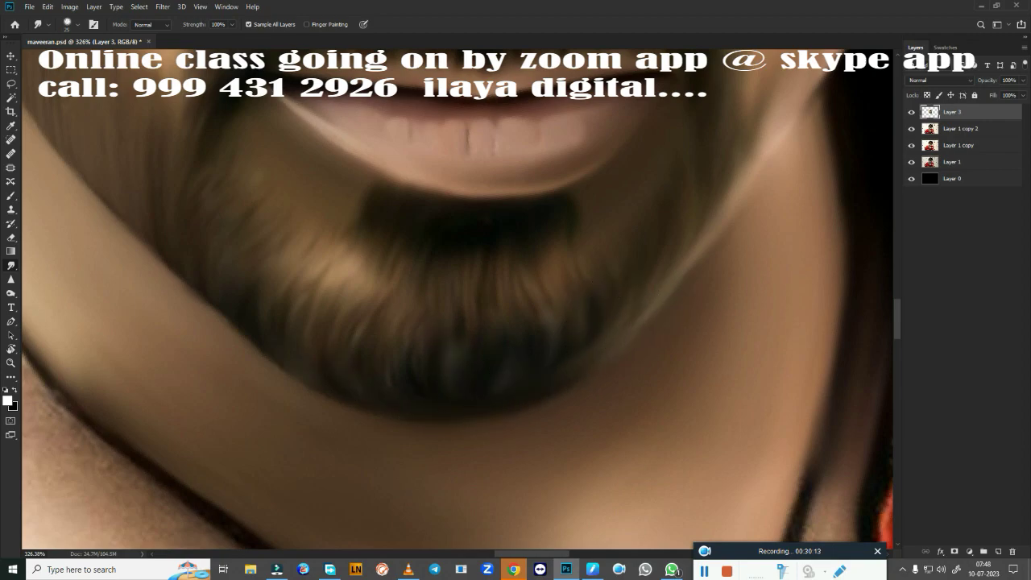
Streak the beard hair below the lip into downward strands
{"action": "left_click_drag", "start_coordinate": [362, 265], "coordinate": [342, 298]}
{"action": "left_click_drag", "start_coordinate": [366, 213], "coordinate": [359, 298]}
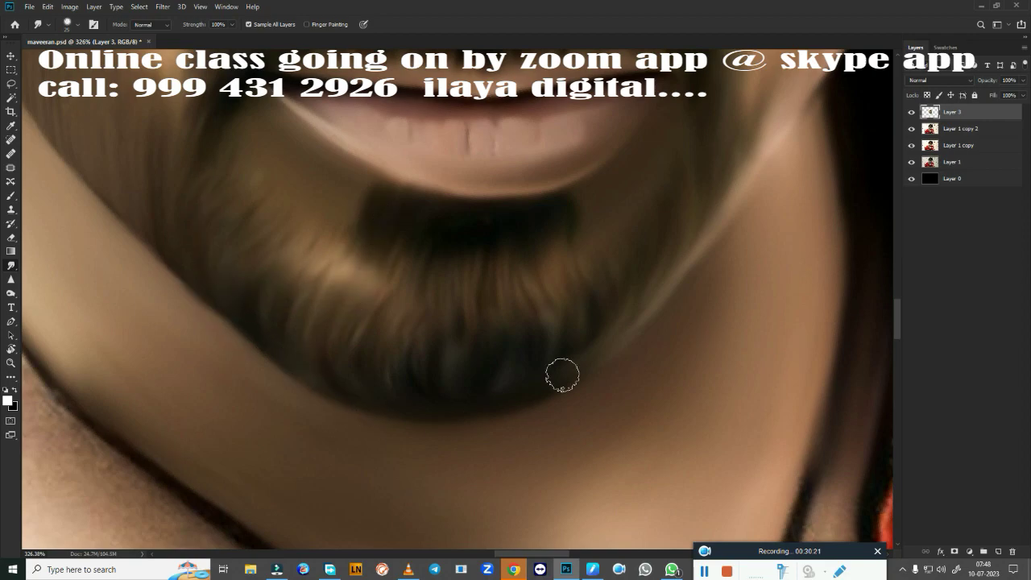
{"action": "scroll", "coordinate": [463, 500], "scroll_direction": "down", "scroll_amount": 5}
{"action": "left_click_drag", "start_coordinate": [483, 476], "coordinate": [463, 500]}
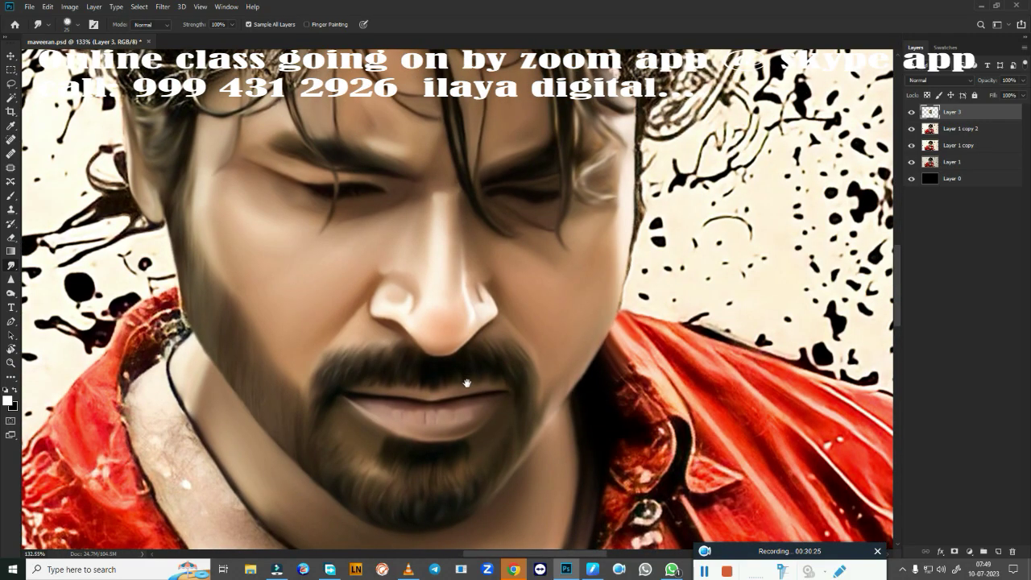
{"action": "scroll", "coordinate": [466, 383], "scroll_direction": "up", "scroll_amount": 2}
{"action": "left_click_drag", "start_coordinate": [466, 383], "coordinate": [341, 336]}
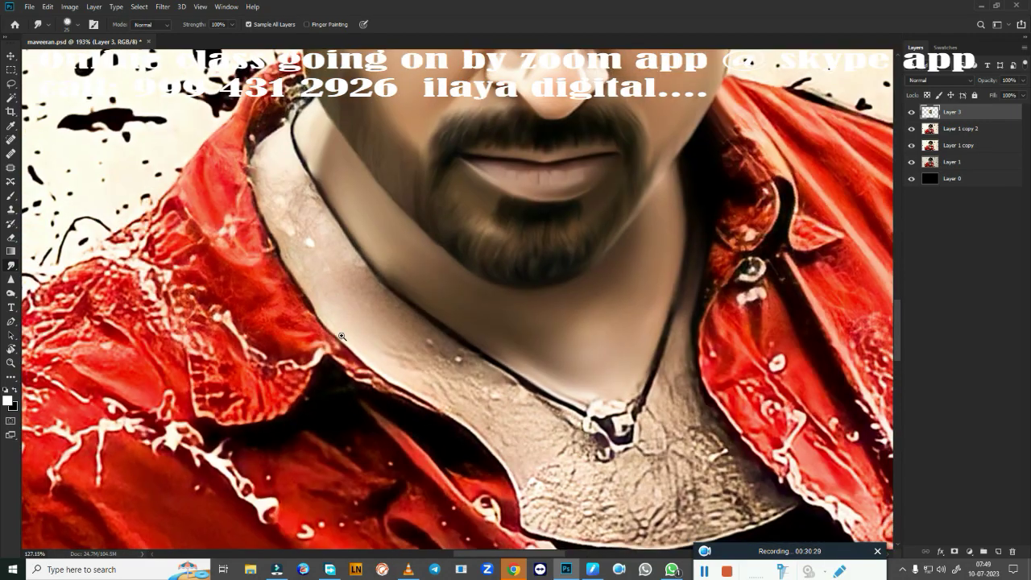
{"action": "scroll", "coordinate": [342, 336], "scroll_direction": "up", "scroll_amount": 1}
{"action": "scroll", "coordinate": [339, 331], "scroll_direction": "up", "scroll_amount": 1}
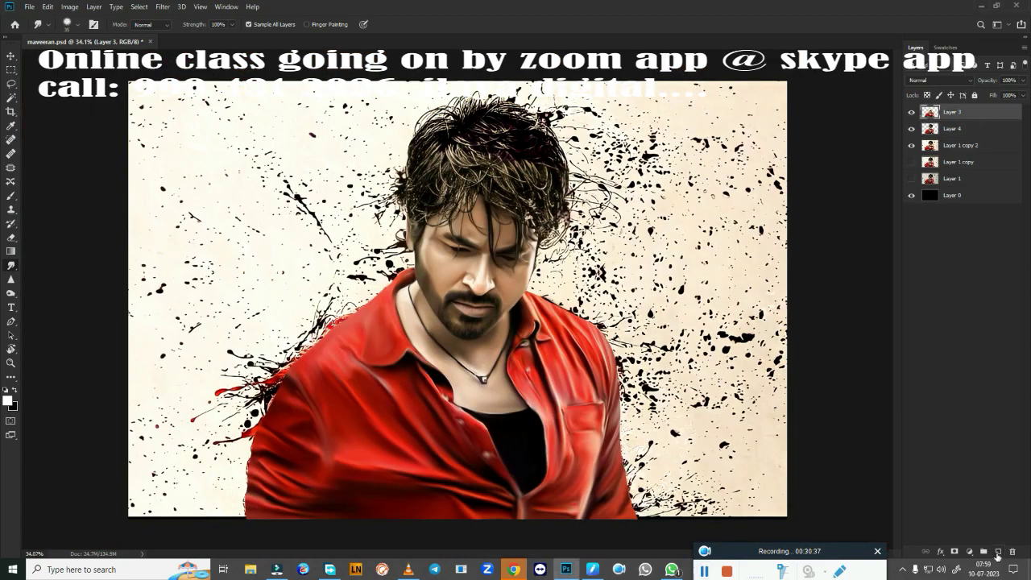
Add a new empty Layer 5 for painting the hair
{"action": "left_click", "coordinate": [998, 551]}
{"action": "scroll", "coordinate": [465, 194], "scroll_direction": "up", "scroll_amount": 5}
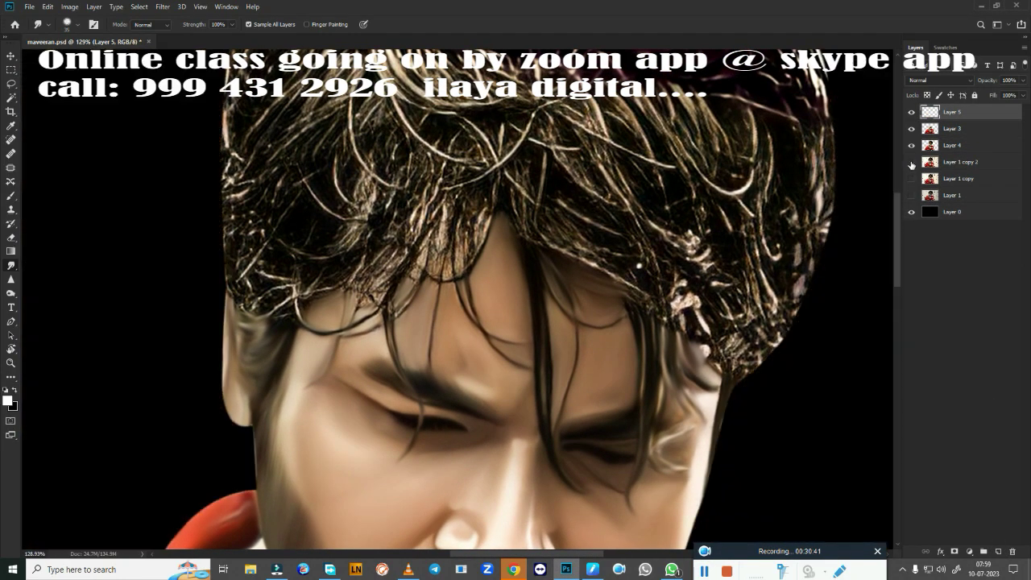
{"action": "scroll", "coordinate": [786, 204], "scroll_direction": "down", "scroll_amount": 5}
{"action": "scroll", "coordinate": [590, 385], "scroll_direction": "up", "scroll_amount": 2}
{"action": "scroll", "coordinate": [590, 384], "scroll_direction": "up", "scroll_amount": 2}
{"action": "scroll", "coordinate": [590, 385], "scroll_direction": "up", "scroll_amount": 1}
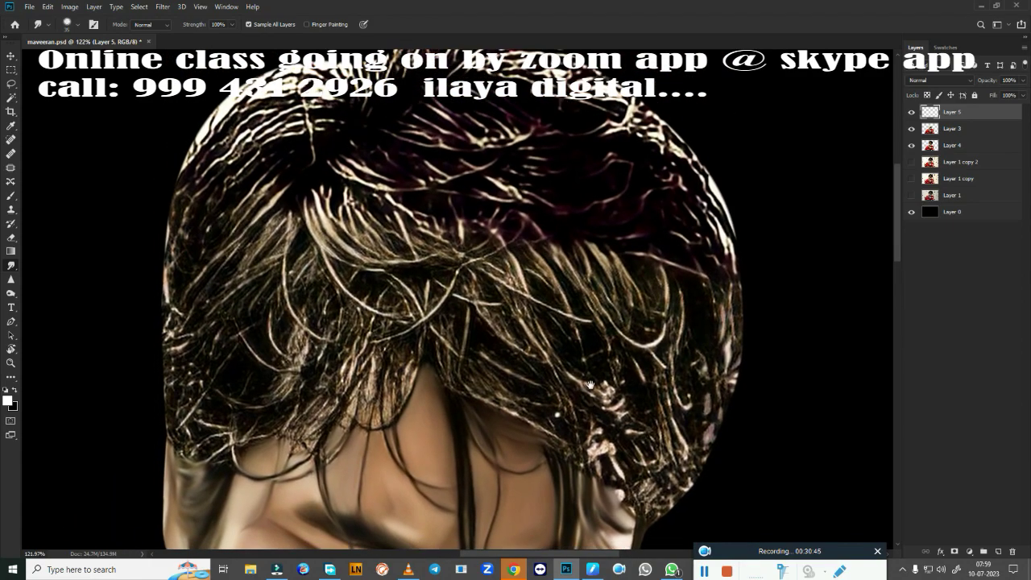
{"action": "left_click_drag", "start_coordinate": [590, 385], "coordinate": [579, 431]}
Choose the Very Wet, Light Mix mixer brush preset and a harder pen pressure curve
{"action": "right_click", "coordinate": [472, 227]}
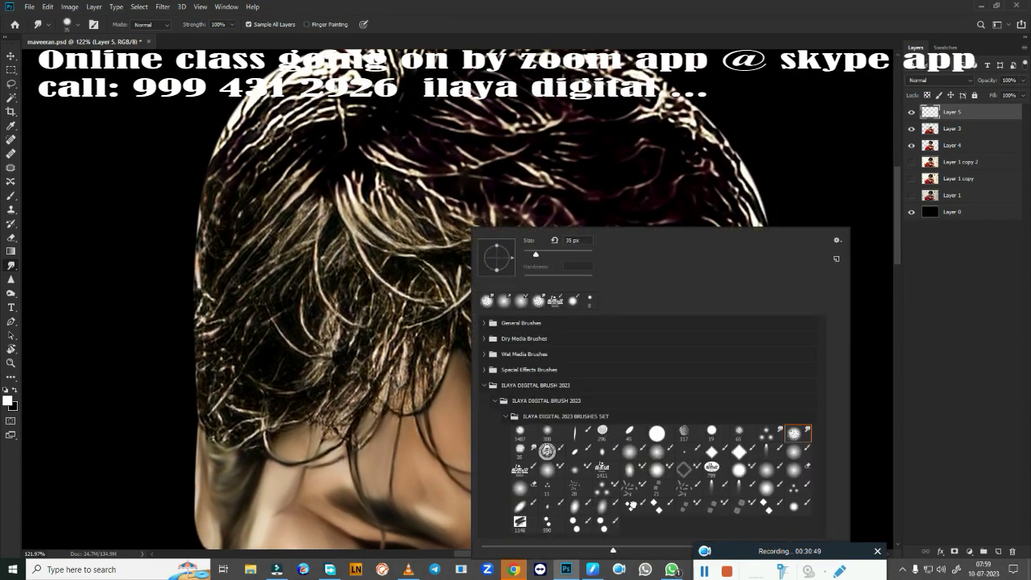
{"action": "key", "text": "b"}
{"action": "right_click", "coordinate": [435, 228]}
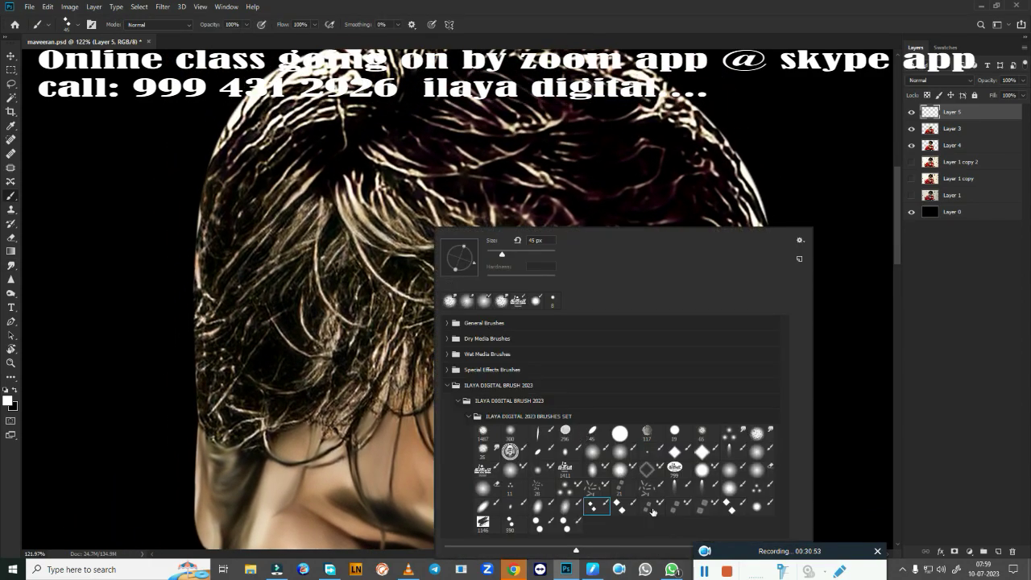
{"action": "left_click", "coordinate": [652, 512]}
{"action": "key", "text": "Return"}
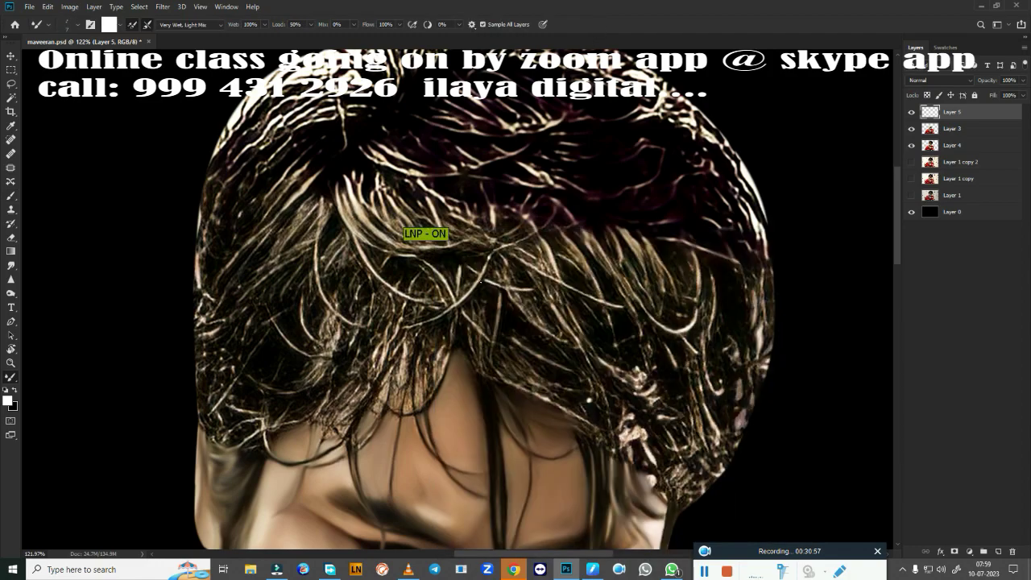
{"action": "left_click", "coordinate": [591, 569]}
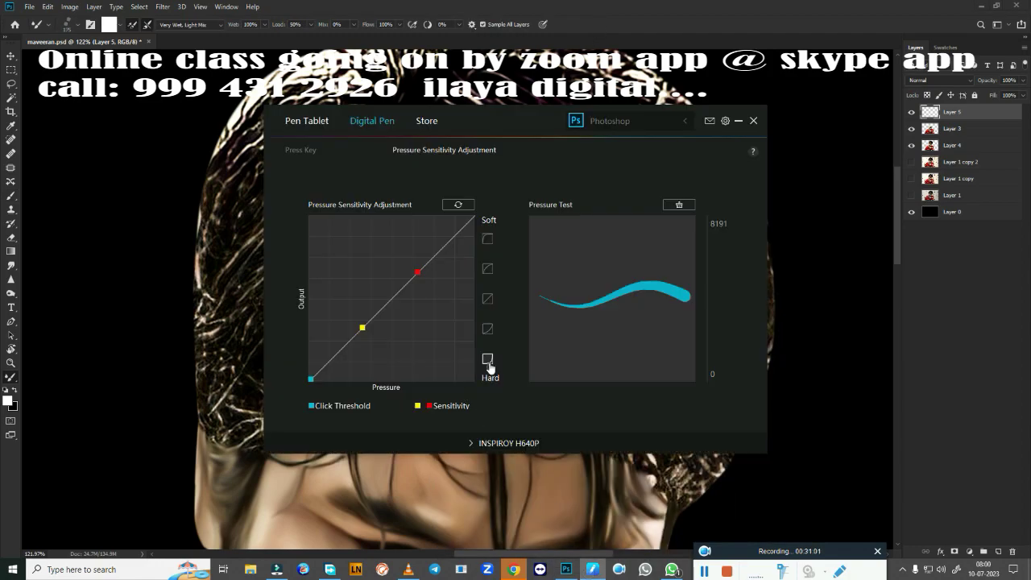
{"action": "left_click", "coordinate": [488, 363]}
{"action": "left_click", "coordinate": [742, 121]}
Halve the brush size, paint light hair strands across the crown, then show Shape Dynamics
{"action": "key", "text": "bracketleft"}
{"action": "key", "text": "bracketleft"}
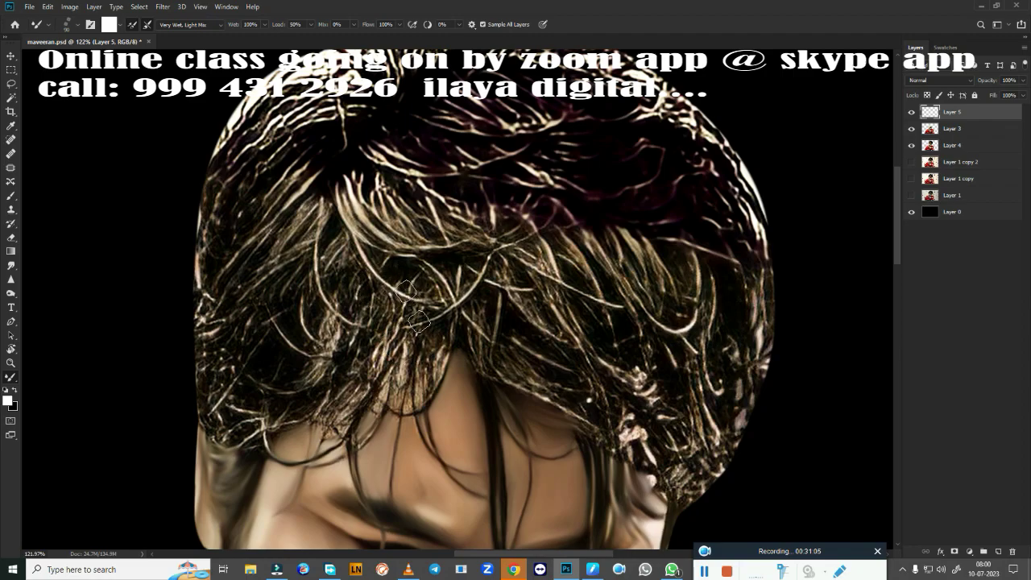
{"action": "scroll", "coordinate": [374, 308], "scroll_direction": "up", "scroll_amount": 1}
{"action": "scroll", "coordinate": [330, 302], "scroll_direction": "up", "scroll_amount": 1}
{"action": "scroll", "coordinate": [250, 292], "scroll_direction": "up", "scroll_amount": 2}
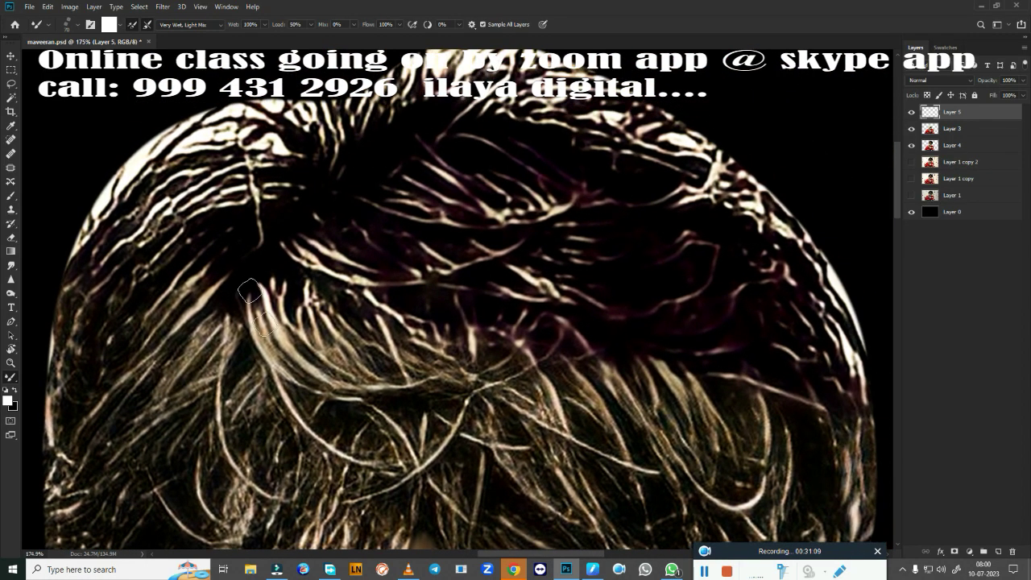
{"action": "left_click_drag", "start_coordinate": [249, 299], "coordinate": [361, 377]}
{"action": "mouse_move", "coordinate": [250, 300]}
{"action": "left_mouse_down"}
{"action": "mouse_move", "coordinate": [367, 385]}
{"action": "mouse_move", "coordinate": [467, 379]}
{"action": "left_mouse_up"}
{"action": "left_click_drag", "start_coordinate": [298, 288], "coordinate": [451, 374]}
{"action": "left_click_drag", "start_coordinate": [319, 303], "coordinate": [507, 345]}
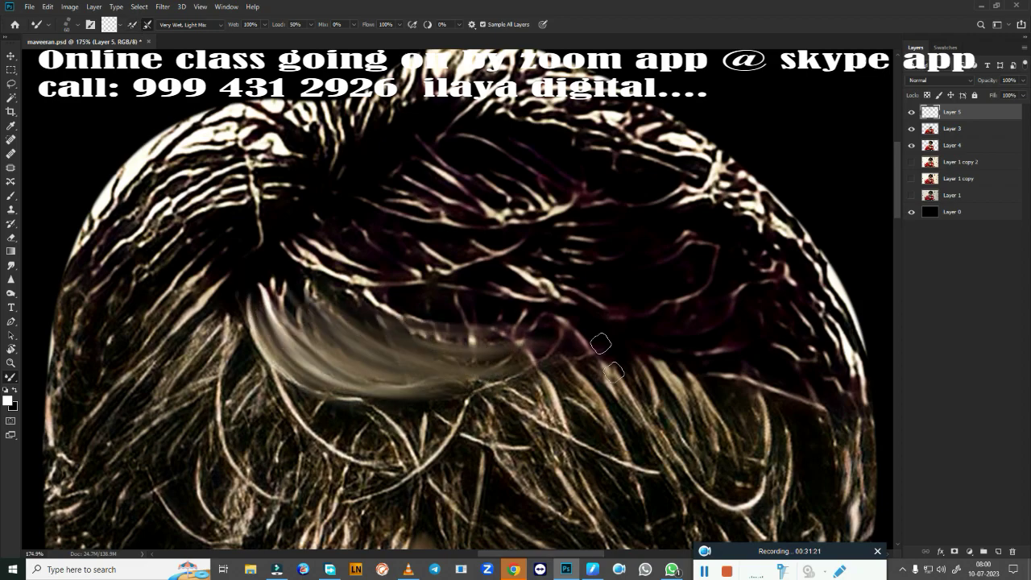
{"action": "key", "text": "F5"}
{"action": "left_click", "coordinate": [866, 286]}
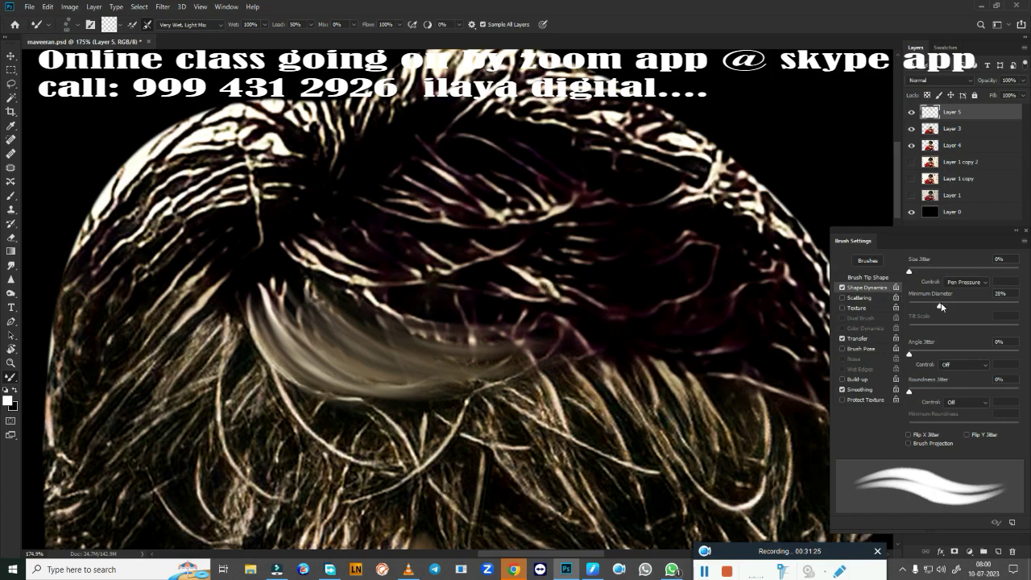
Set Minimum Diameter to 15% and blend more light strands, adding a curved strand above
{"action": "left_click_drag", "start_coordinate": [950, 307], "coordinate": [926, 307]}
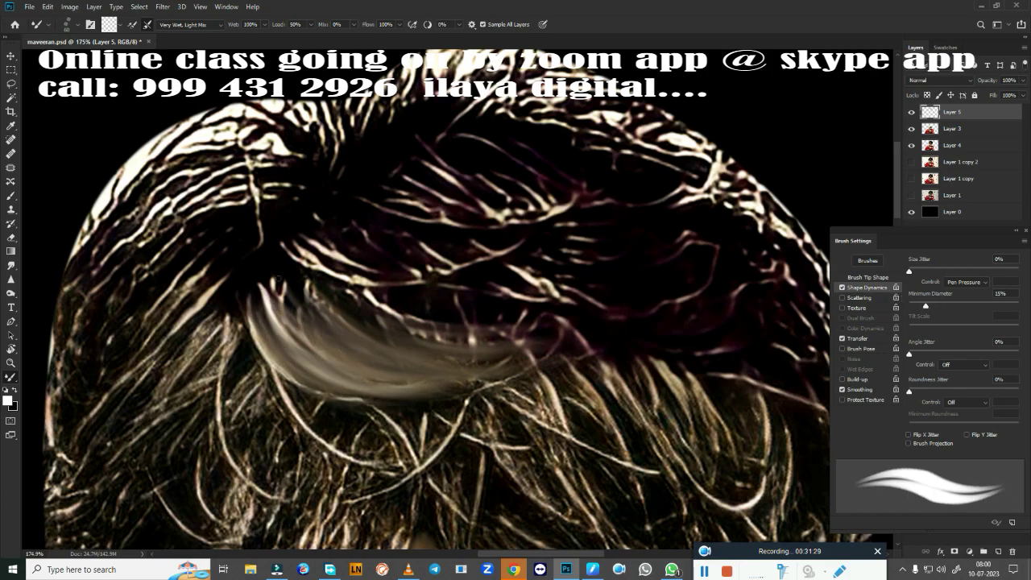
{"action": "left_click_drag", "start_coordinate": [274, 297], "coordinate": [484, 338]}
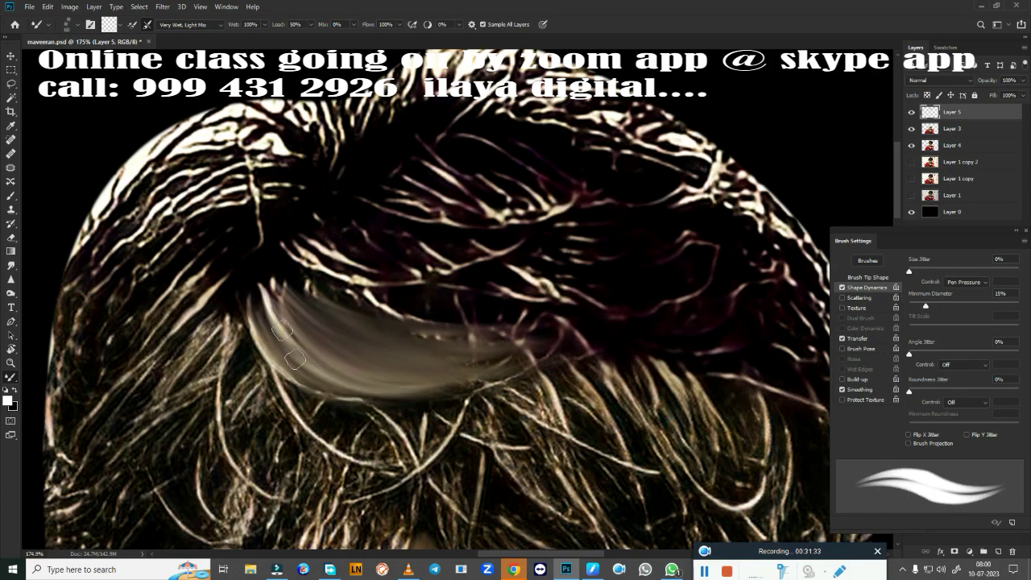
{"action": "left_click_drag", "start_coordinate": [234, 282], "coordinate": [378, 386]}
{"action": "left_click_drag", "start_coordinate": [289, 242], "coordinate": [519, 234]}
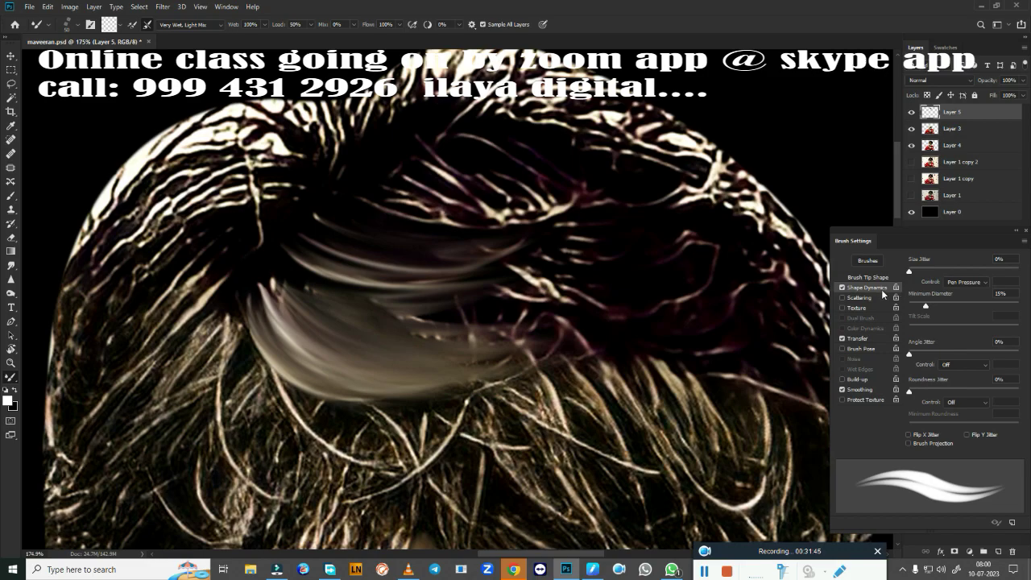
Set the brush spacing to 9% and repaint the grey hair strands on the crown
{"action": "left_click", "coordinate": [881, 279]}
{"action": "left_click_drag", "start_coordinate": [913, 437], "coordinate": [914, 437]}
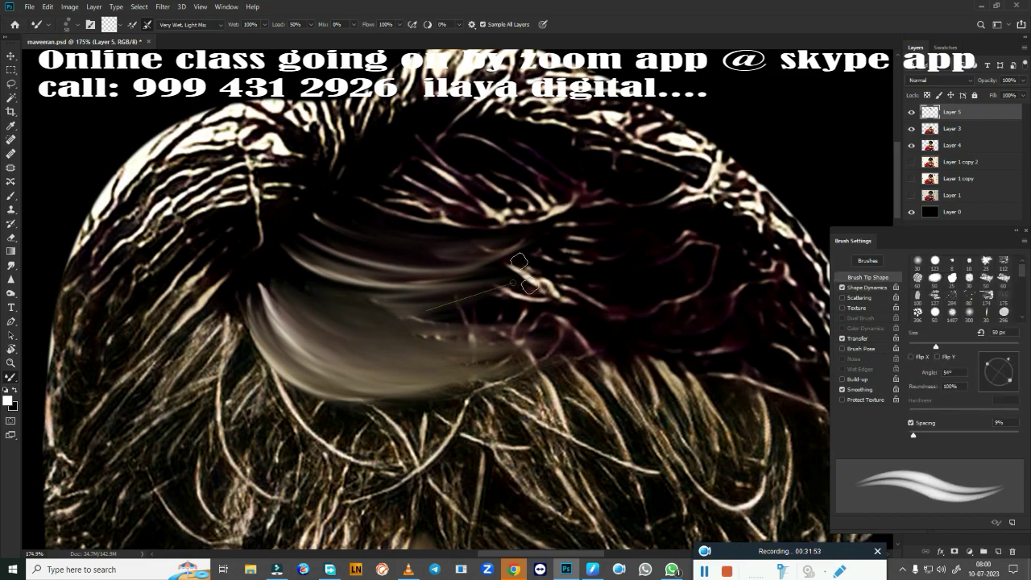
{"action": "scroll", "coordinate": [399, 396], "scroll_direction": "down", "scroll_amount": 5}
{"action": "scroll", "coordinate": [399, 396], "scroll_direction": "up", "scroll_amount": 4}
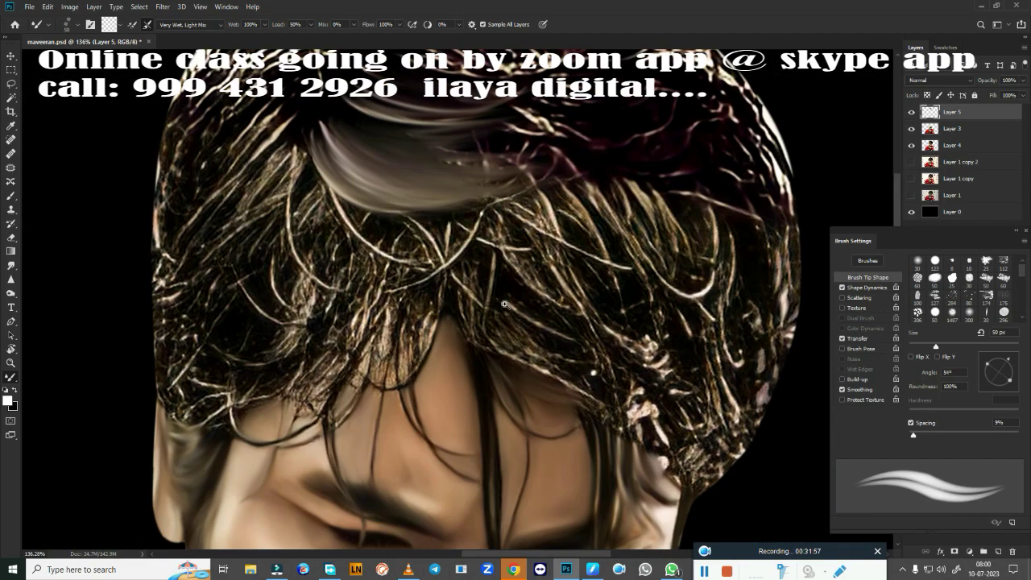
{"action": "scroll", "coordinate": [399, 396], "scroll_direction": "up", "scroll_amount": 3}
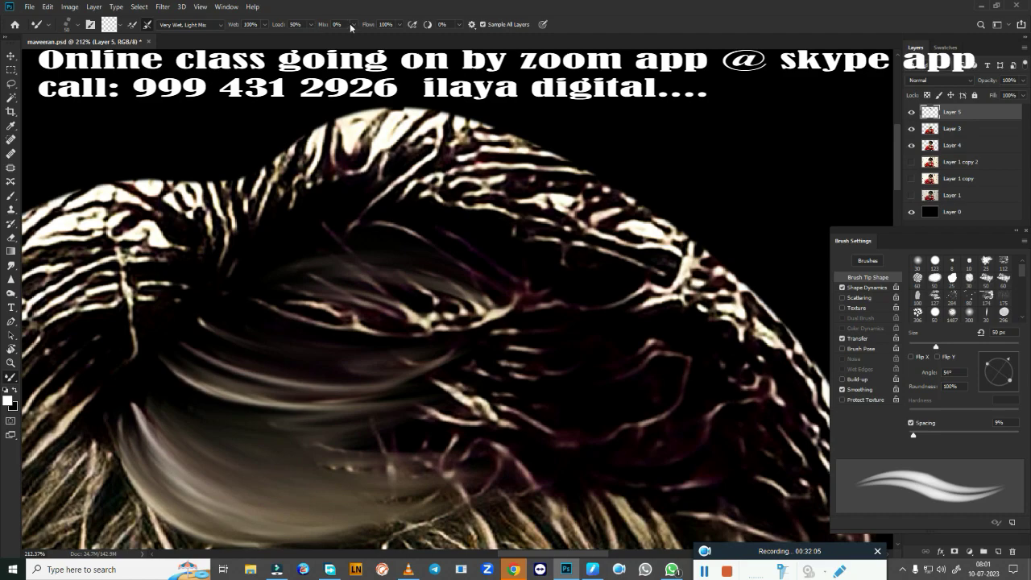
{"action": "left_click_drag", "start_coordinate": [371, 273], "coordinate": [439, 258]}
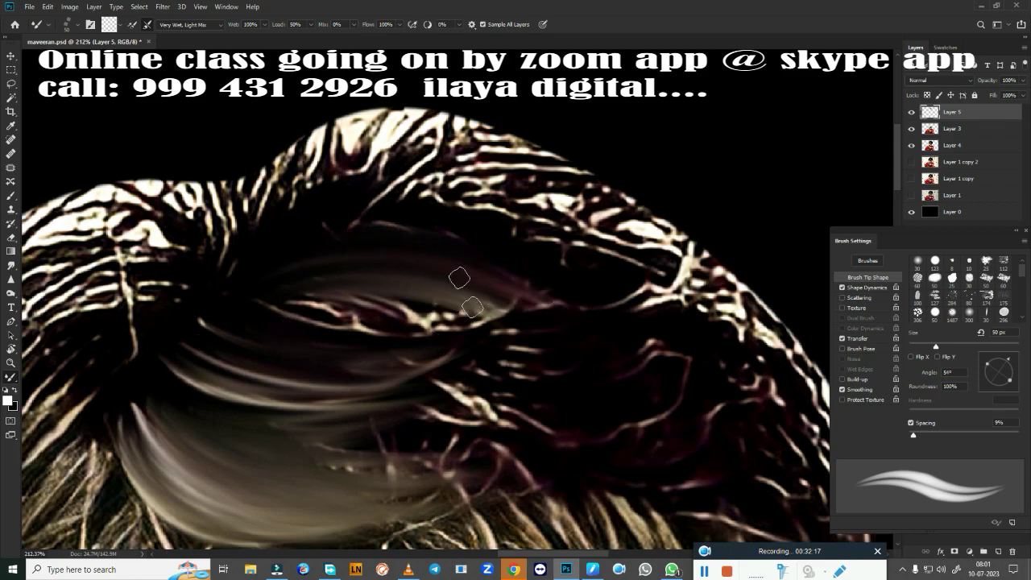
{"action": "right_click", "coordinate": [451, 243]}
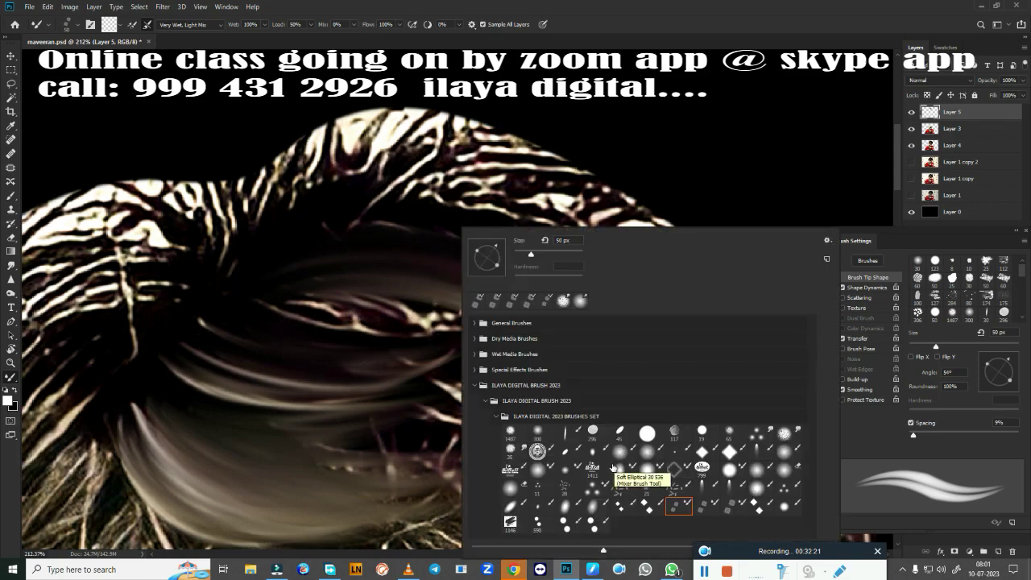
Switch to a different mixer brush preset and darken and smooth the central and upper hair strands
{"action": "left_click", "coordinate": [602, 494]}
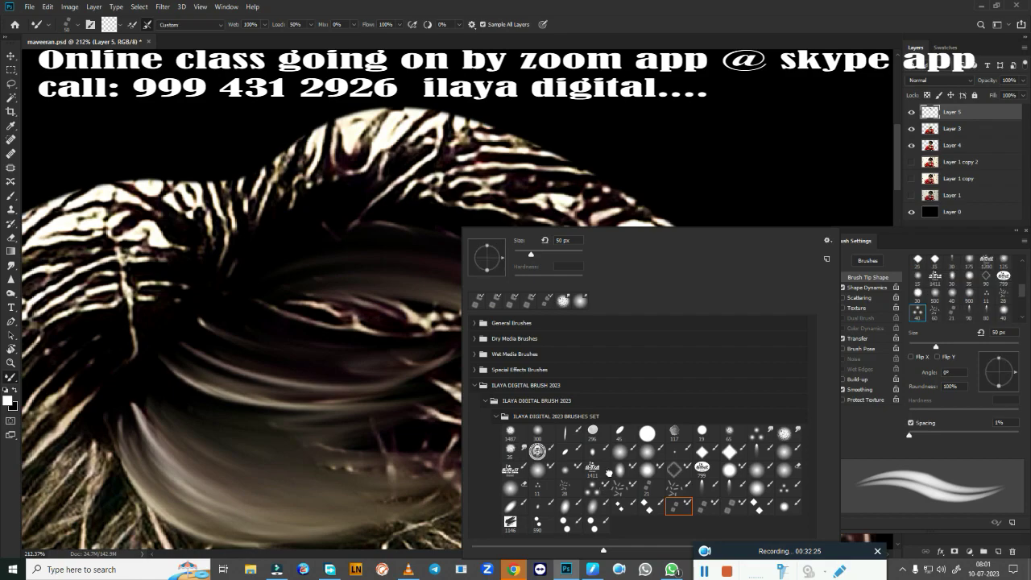
{"action": "key", "text": "Return"}
{"action": "mouse_move", "coordinate": [276, 322]}
{"action": "left_mouse_down"}
{"action": "mouse_move", "coordinate": [239, 283]}
{"action": "mouse_move", "coordinate": [596, 338]}
{"action": "left_mouse_up"}
{"action": "left_click_drag", "start_coordinate": [441, 251], "coordinate": [595, 287]}
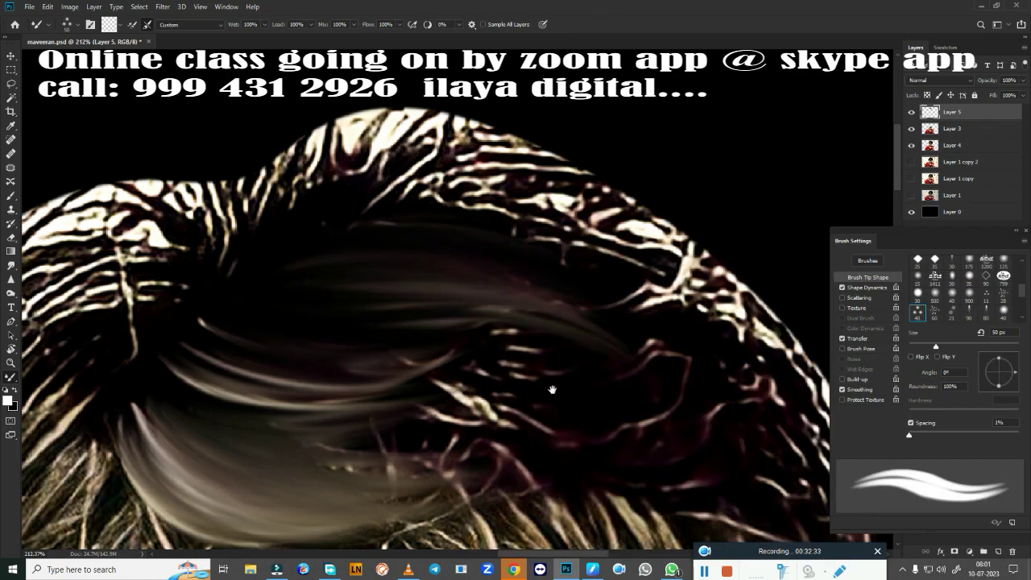
{"action": "left_click_drag", "start_coordinate": [552, 390], "coordinate": [552, 285]}
{"action": "mouse_move", "coordinate": [559, 200]}
{"action": "left_mouse_down"}
{"action": "mouse_move", "coordinate": [218, 242]}
{"action": "mouse_move", "coordinate": [483, 282]}
{"action": "left_mouse_up"}
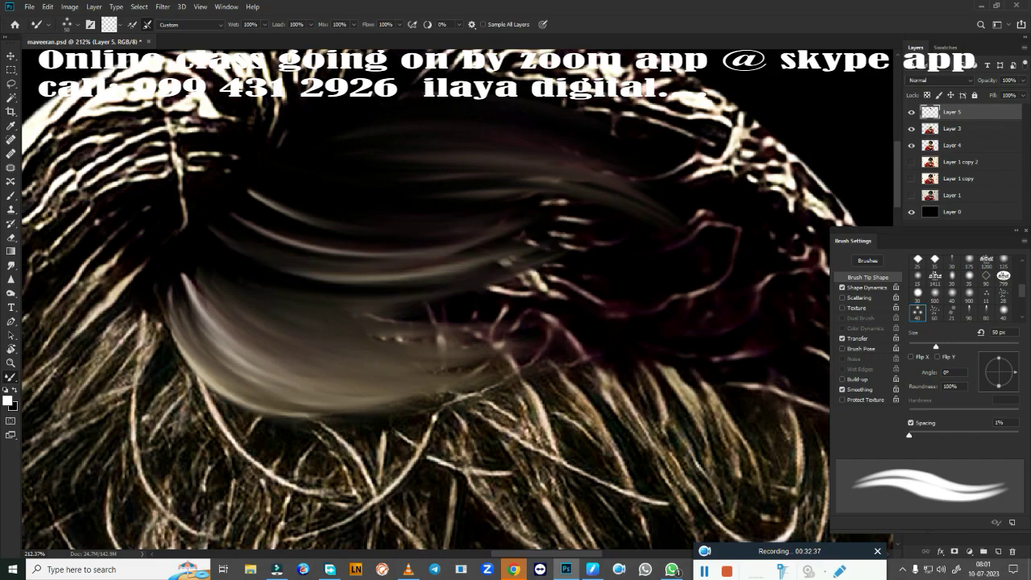
{"action": "left_click_drag", "start_coordinate": [245, 241], "coordinate": [561, 223]}
{"action": "left_click_drag", "start_coordinate": [257, 202], "coordinate": [620, 225]}
{"action": "mouse_move", "coordinate": [490, 336]}
{"action": "left_mouse_down"}
{"action": "mouse_move", "coordinate": [226, 294]}
{"action": "mouse_move", "coordinate": [552, 345]}
{"action": "mouse_move", "coordinate": [193, 387]}
{"action": "mouse_move", "coordinate": [547, 378]}
{"action": "left_mouse_up"}
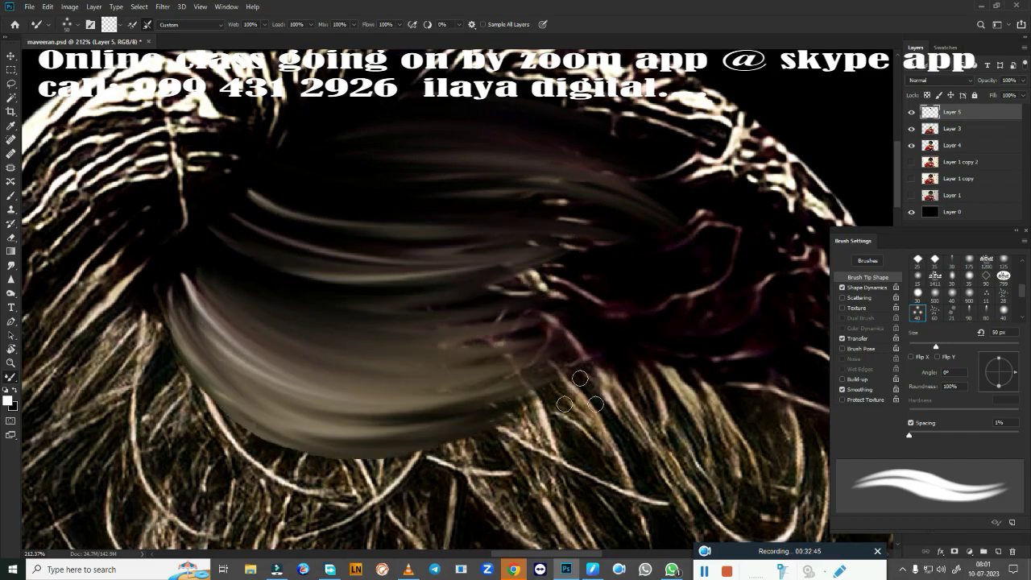
Blend the strands above the forehead and right of centre into smooth streaks
{"action": "scroll", "coordinate": [482, 341], "scroll_direction": "down", "scroll_amount": 5}
{"action": "scroll", "coordinate": [482, 341], "scroll_direction": "up", "scroll_amount": 5}
{"action": "scroll", "coordinate": [482, 341], "scroll_direction": "down", "scroll_amount": 1}
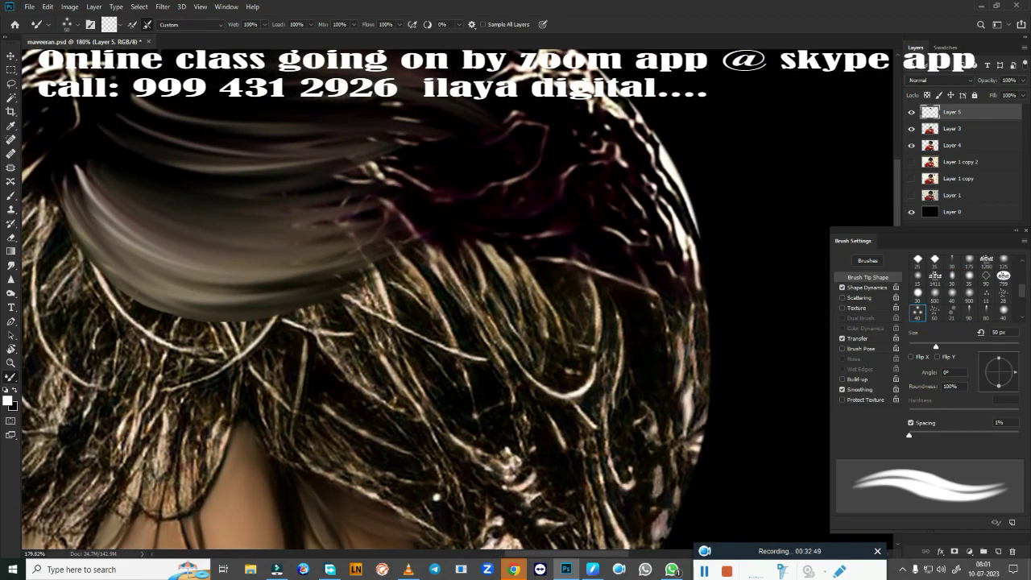
{"action": "scroll", "coordinate": [482, 341], "scroll_direction": "down", "scroll_amount": 4}
{"action": "scroll", "coordinate": [482, 341], "scroll_direction": "up", "scroll_amount": 4}
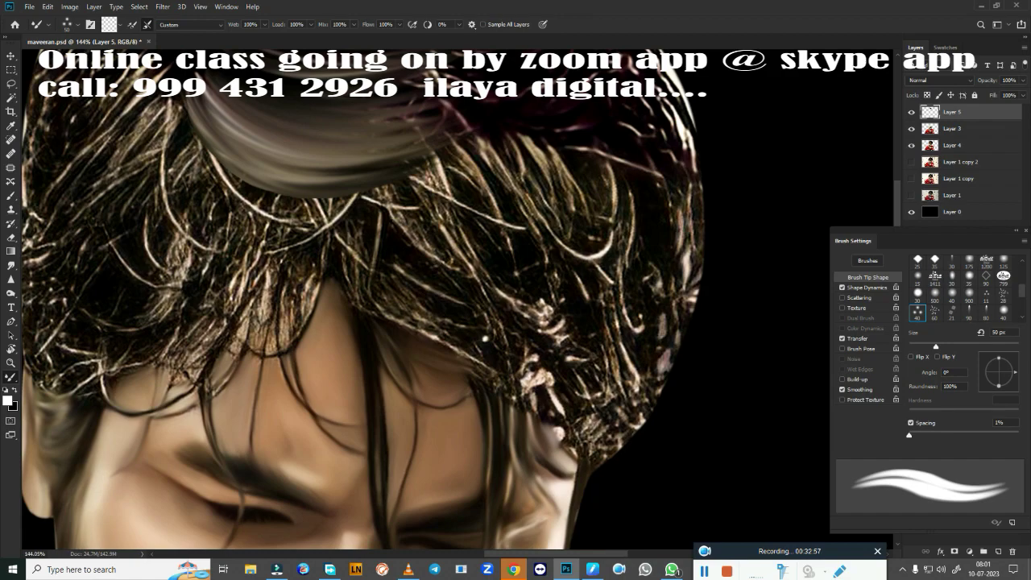
{"action": "left_click_drag", "start_coordinate": [367, 280], "coordinate": [492, 276]}
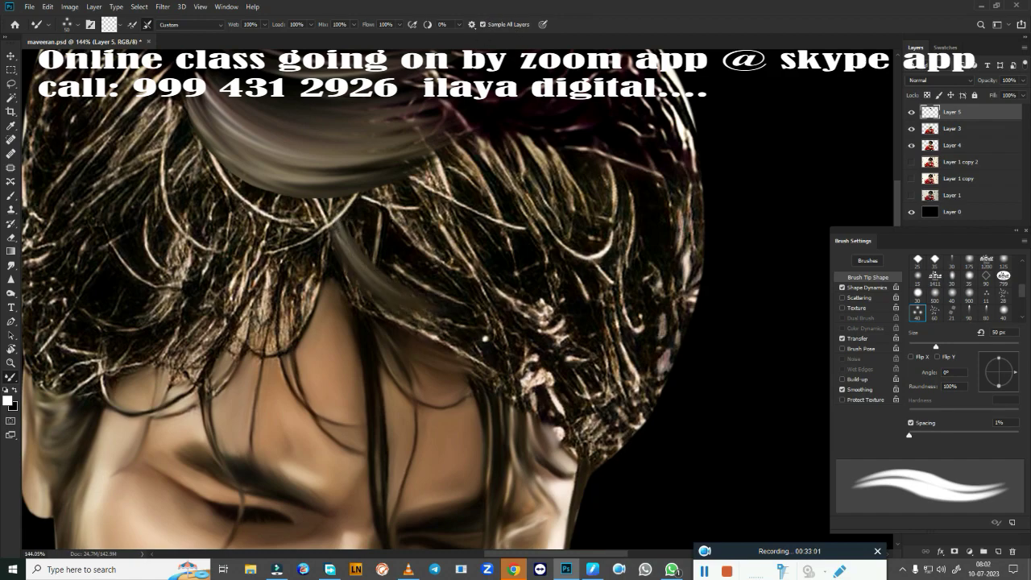
{"action": "left_click_drag", "start_coordinate": [402, 201], "coordinate": [500, 273]}
{"action": "left_click_drag", "start_coordinate": [419, 185], "coordinate": [519, 274]}
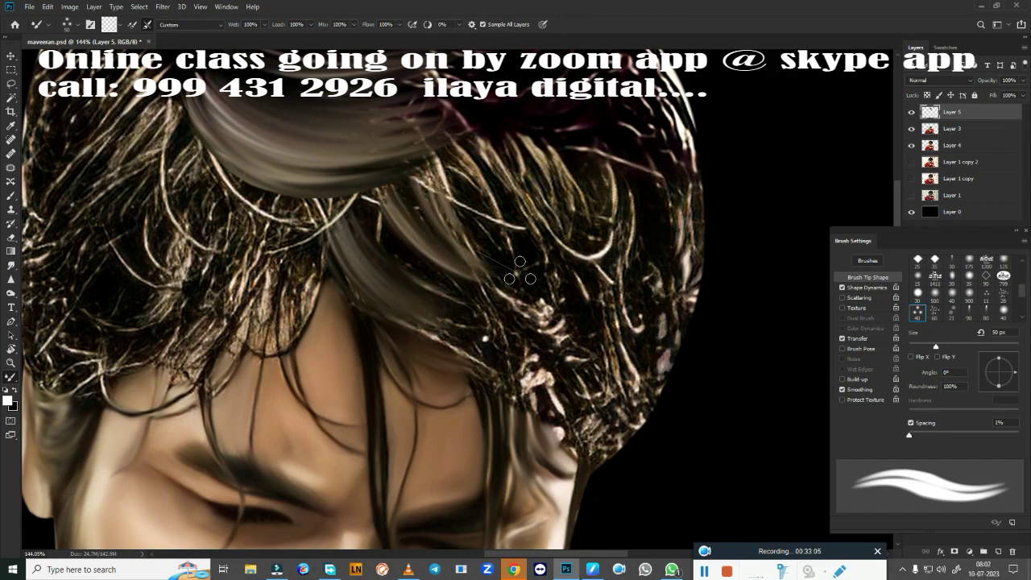
{"action": "mouse_move", "coordinate": [463, 165]}
{"action": "left_mouse_down"}
{"action": "mouse_move", "coordinate": [516, 274]}
{"action": "mouse_move", "coordinate": [540, 276]}
{"action": "mouse_move", "coordinate": [531, 266]}
{"action": "left_mouse_up"}
Smudge the strands further right and along the hair's right edge, then select the hair area
{"action": "left_click_drag", "start_coordinate": [507, 153], "coordinate": [568, 294]}
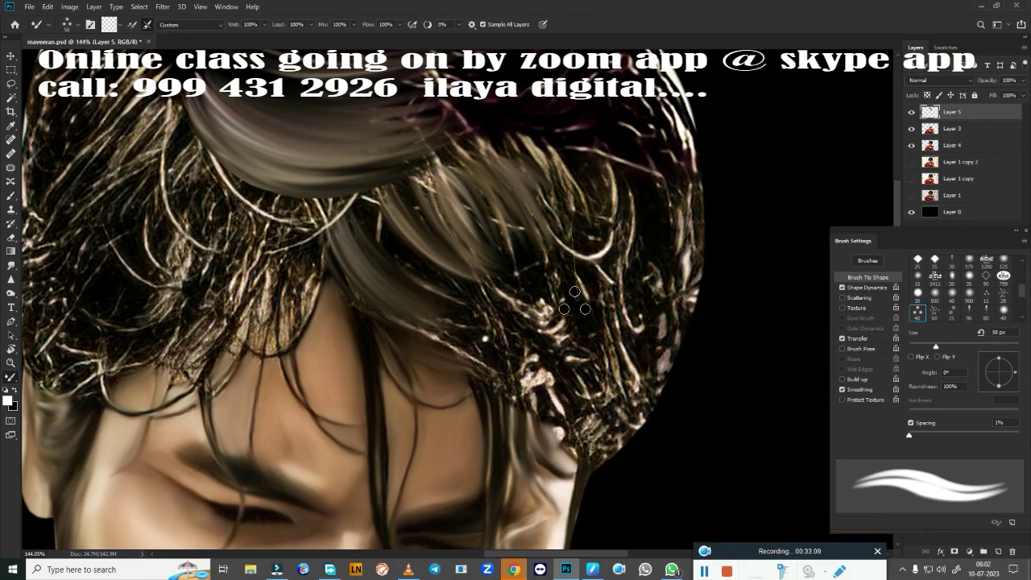
{"action": "left_click_drag", "start_coordinate": [536, 145], "coordinate": [584, 310]}
{"action": "mouse_move", "coordinate": [564, 153]}
{"action": "left_mouse_down"}
{"action": "mouse_move", "coordinate": [579, 311]}
{"action": "mouse_move", "coordinate": [624, 278]}
{"action": "left_mouse_up"}
{"action": "mouse_move", "coordinate": [648, 133]}
{"action": "left_mouse_down"}
{"action": "mouse_move", "coordinate": [672, 338]}
{"action": "mouse_move", "coordinate": [693, 306]}
{"action": "left_mouse_up"}
{"action": "left_click_drag", "start_coordinate": [676, 157], "coordinate": [689, 293]}
{"action": "left_click", "coordinate": [930, 146], "text": "ctrl"}
Smudge the upper-right edge strands and the middle strands into darker streaks
{"action": "left_click_drag", "start_coordinate": [552, 246], "coordinate": [589, 362]}
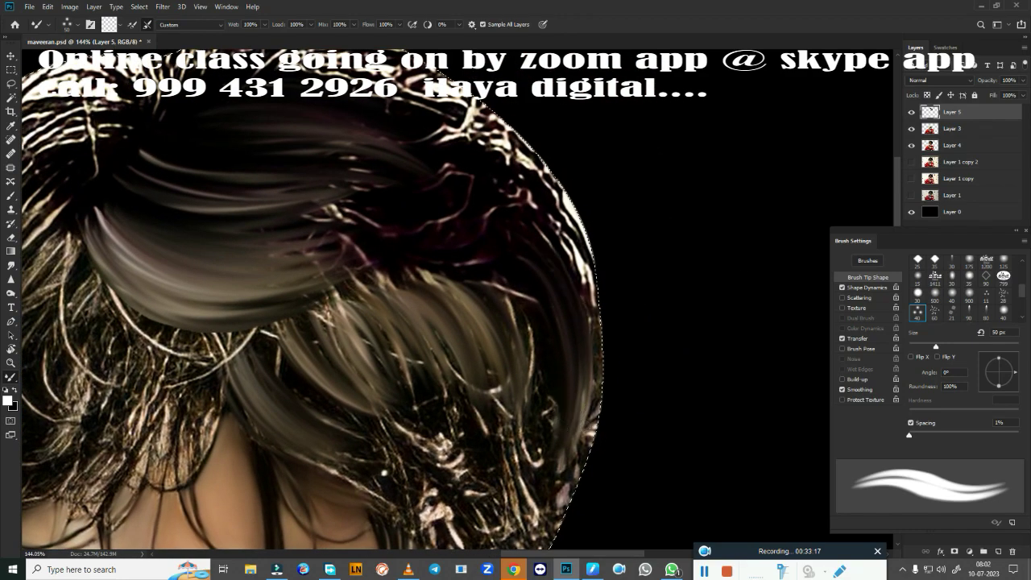
{"action": "left_click_drag", "start_coordinate": [531, 222], "coordinate": [588, 322]}
{"action": "left_click_drag", "start_coordinate": [520, 189], "coordinate": [591, 330]}
{"action": "left_click_drag", "start_coordinate": [507, 149], "coordinate": [606, 421]}
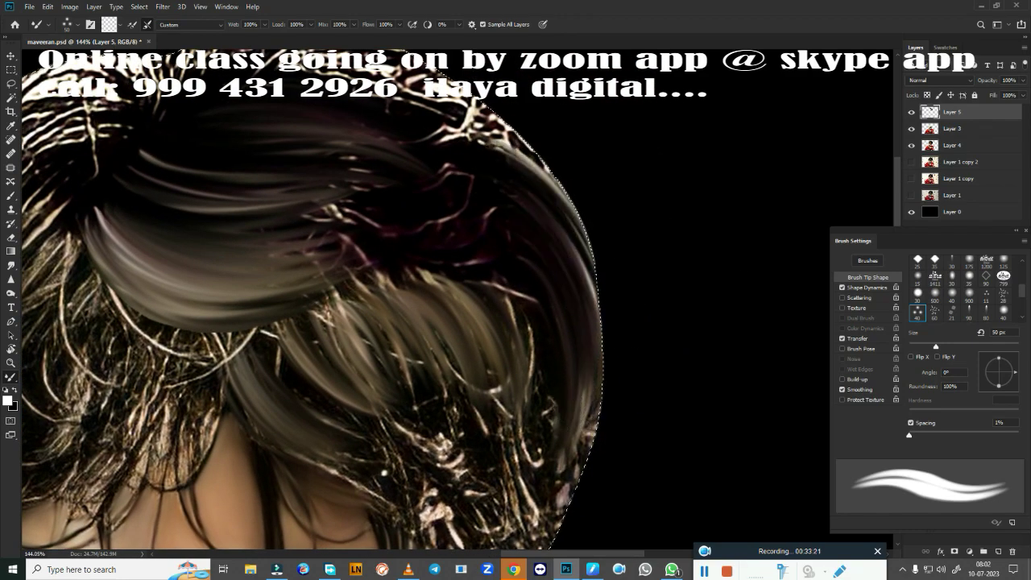
{"action": "left_click_drag", "start_coordinate": [330, 225], "coordinate": [483, 234]}
{"action": "left_click_drag", "start_coordinate": [363, 230], "coordinate": [515, 258]}
{"action": "left_click_drag", "start_coordinate": [330, 266], "coordinate": [508, 254]}
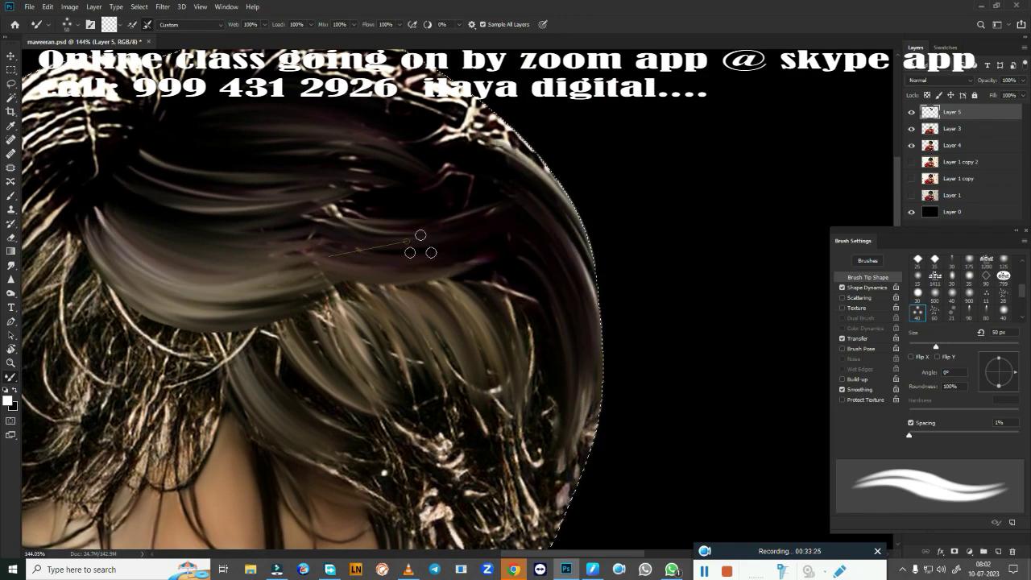
Smooth the bright strands across the upper middle and along the top of the head
{"action": "left_click_drag", "start_coordinate": [144, 212], "coordinate": [443, 216]}
{"action": "left_click_drag", "start_coordinate": [206, 211], "coordinate": [483, 216]}
{"action": "left_click_drag", "start_coordinate": [177, 173], "coordinate": [521, 243]}
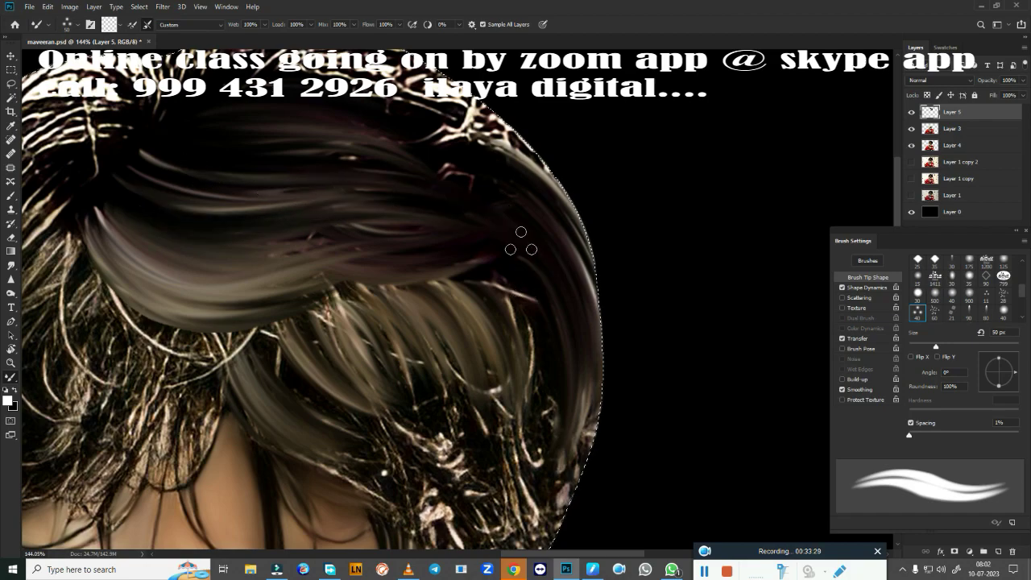
{"action": "mouse_move", "coordinate": [322, 140]}
{"action": "left_mouse_down"}
{"action": "mouse_move", "coordinate": [456, 172]}
{"action": "mouse_move", "coordinate": [490, 156]}
{"action": "left_mouse_up"}
{"action": "left_click_drag", "start_coordinate": [386, 113], "coordinate": [539, 165]}
{"action": "left_click_drag", "start_coordinate": [306, 69], "coordinate": [463, 109]}
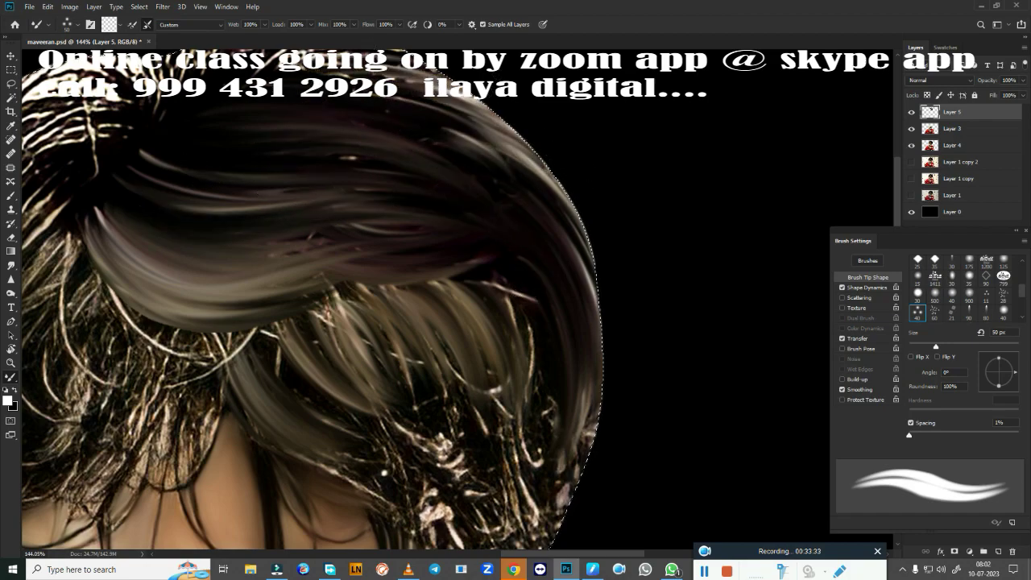
{"action": "left_click_drag", "start_coordinate": [419, 137], "coordinate": [536, 174]}
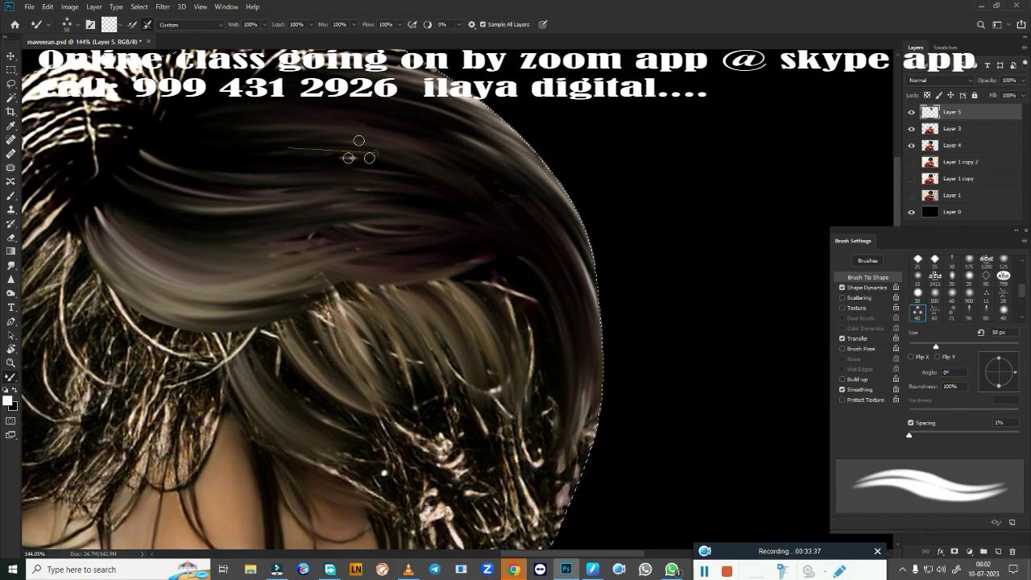
Pull smooth, darker streaks through the middle and lower hair strands
{"action": "left_click_drag", "start_coordinate": [128, 176], "coordinate": [279, 187]}
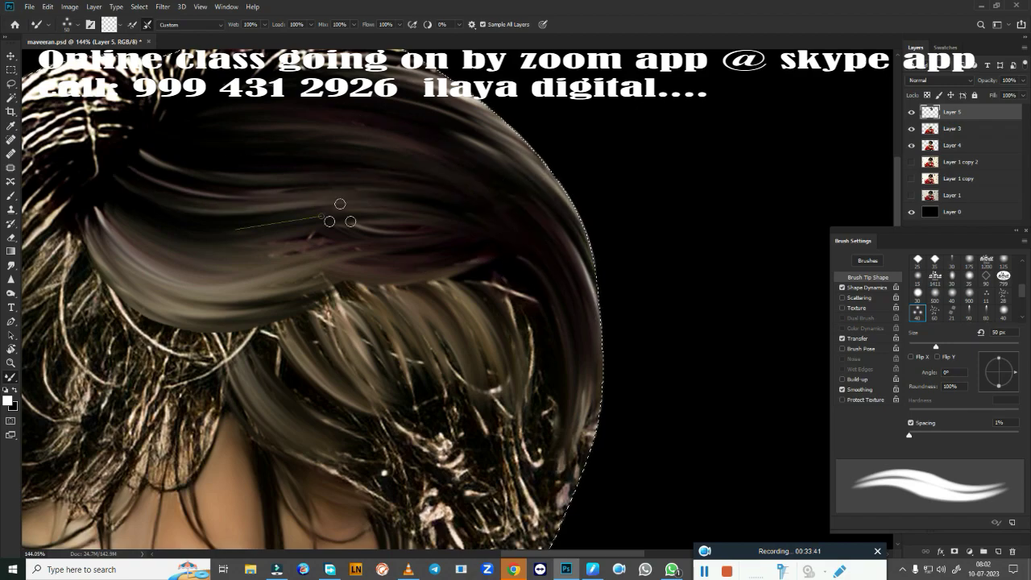
{"action": "left_click_drag", "start_coordinate": [340, 214], "coordinate": [412, 229]}
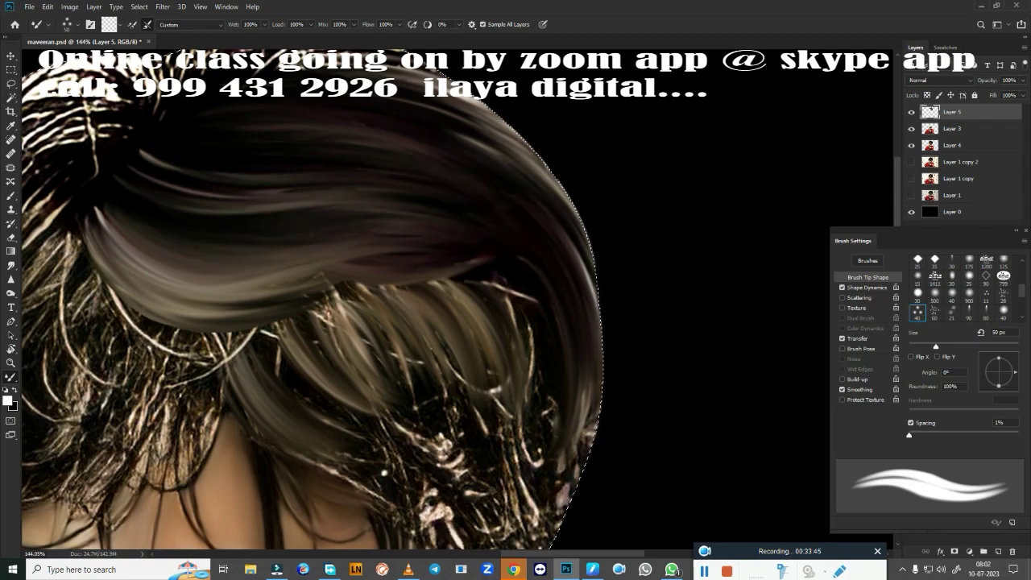
{"action": "left_click_drag", "start_coordinate": [246, 282], "coordinate": [448, 241]}
{"action": "left_click_drag", "start_coordinate": [309, 279], "coordinate": [483, 322]}
{"action": "left_click_drag", "start_coordinate": [253, 300], "coordinate": [459, 327]}
{"action": "left_click_drag", "start_coordinate": [447, 256], "coordinate": [539, 363]}
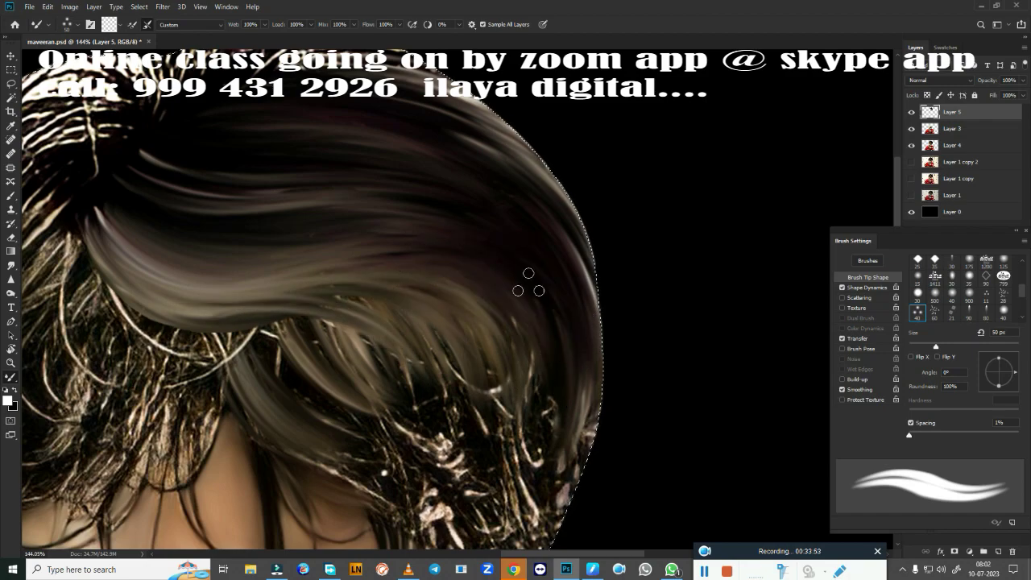
{"action": "left_click_drag", "start_coordinate": [528, 282], "coordinate": [762, 49]}
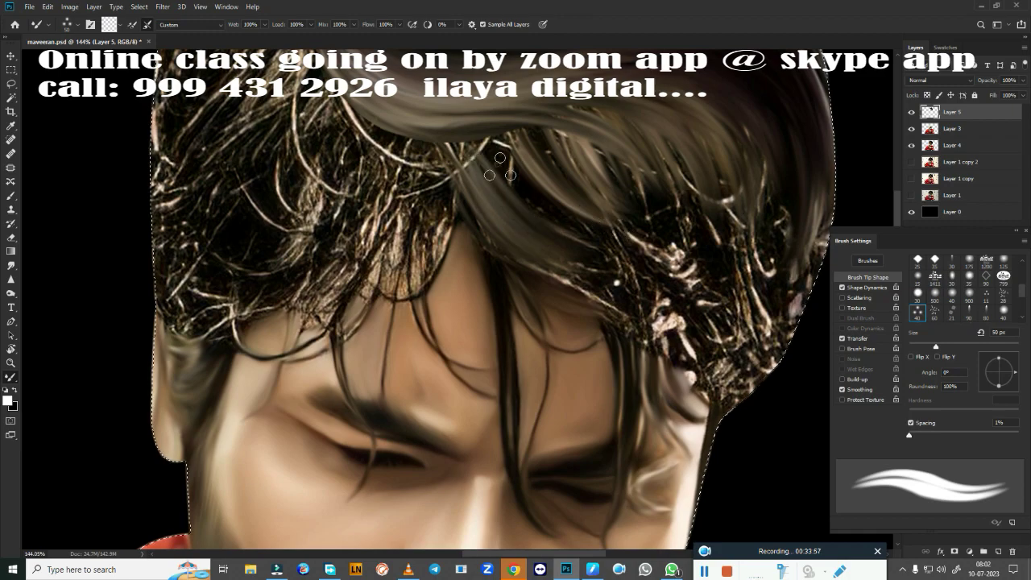
Smooth the hair strands above the forehead
{"action": "left_click_drag", "start_coordinate": [499, 167], "coordinate": [580, 242]}
{"action": "left_click_drag", "start_coordinate": [515, 186], "coordinate": [596, 298]}
{"action": "mouse_move", "coordinate": [532, 210]}
{"action": "left_mouse_down"}
{"action": "mouse_move", "coordinate": [494, 253]}
{"action": "mouse_move", "coordinate": [246, 279]}
{"action": "left_mouse_up"}
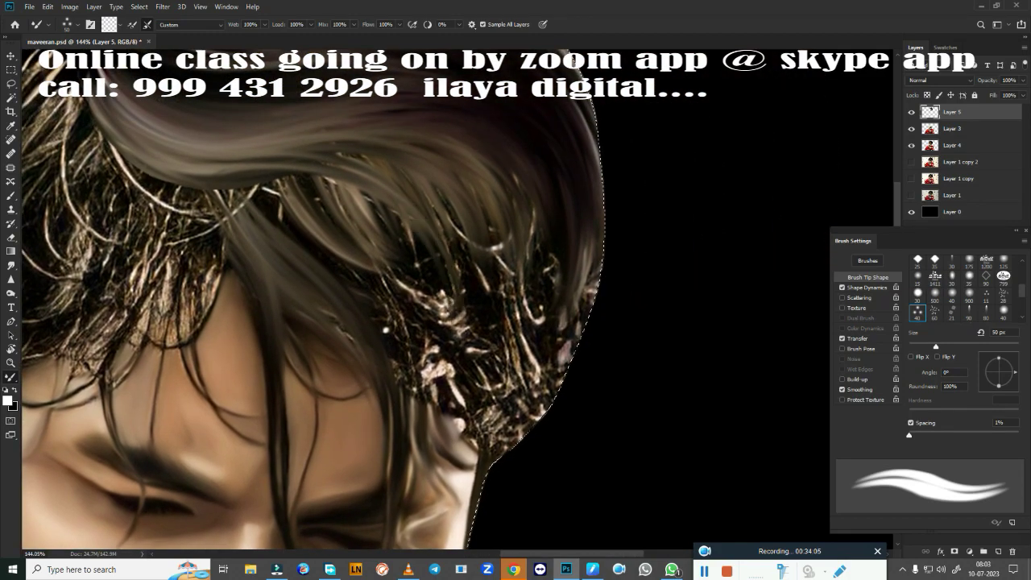
{"action": "left_click_drag", "start_coordinate": [385, 330], "coordinate": [413, 233]}
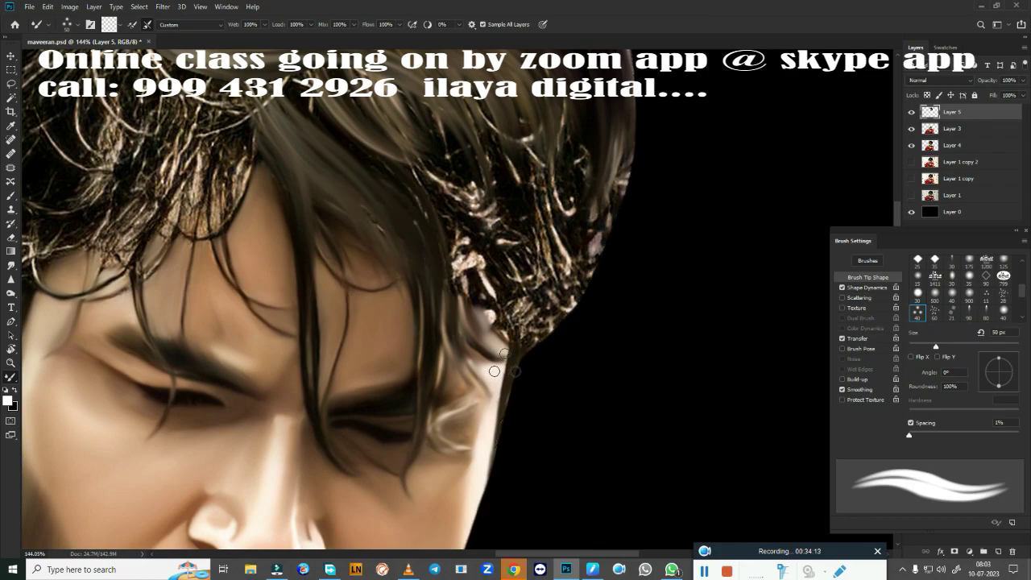
With the brush at 40 px, paint dark brown over the curly strands and bright spot on the right
{"action": "key", "text": "bracketleft"}
{"action": "left_click_drag", "start_coordinate": [337, 268], "coordinate": [338, 272]}
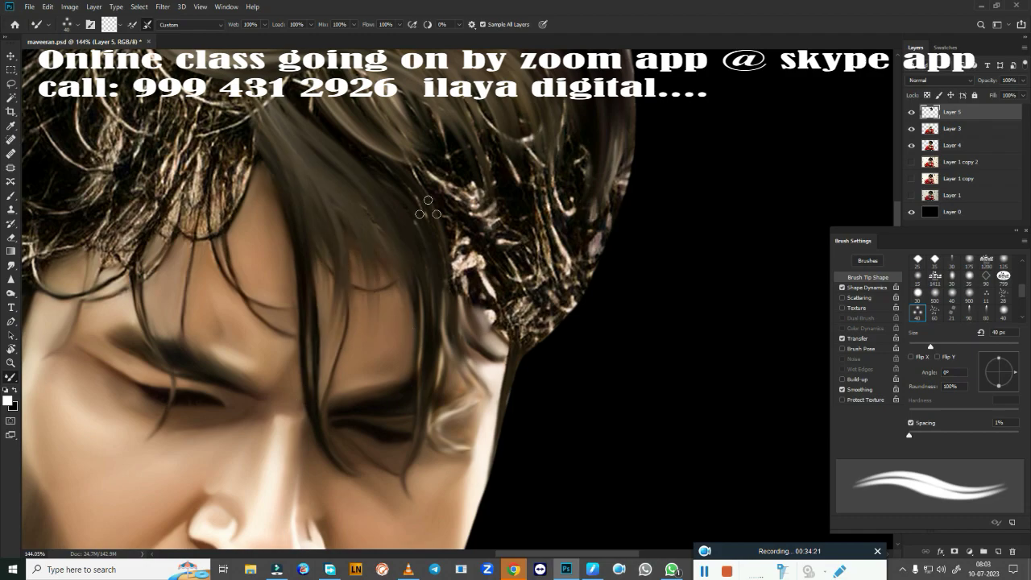
{"action": "mouse_move", "coordinate": [467, 187]}
{"action": "left_mouse_down"}
{"action": "mouse_move", "coordinate": [491, 298]}
{"action": "mouse_move", "coordinate": [507, 317]}
{"action": "left_mouse_up"}
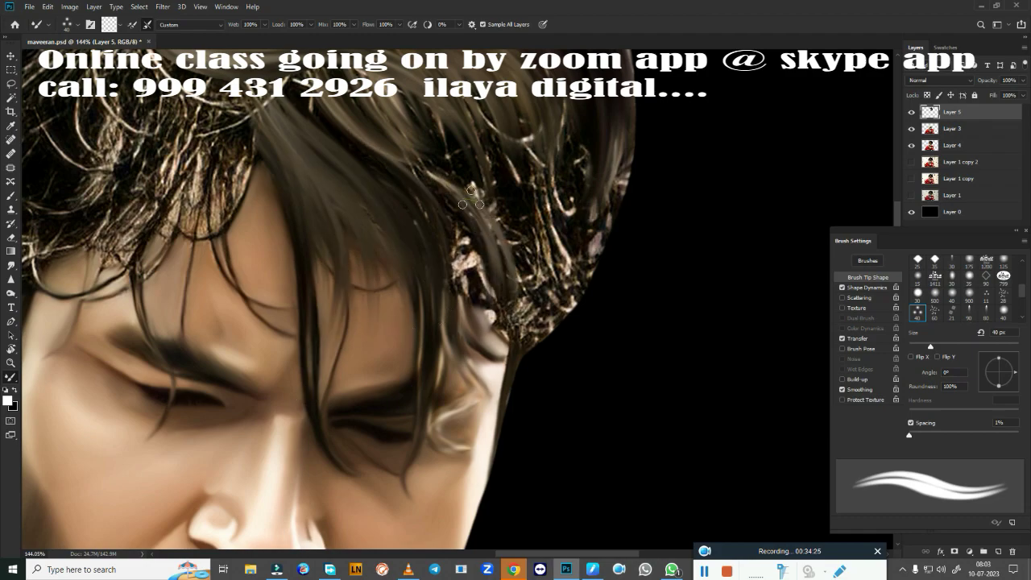
{"action": "mouse_move", "coordinate": [500, 181]}
{"action": "left_mouse_down"}
{"action": "mouse_move", "coordinate": [531, 320]}
{"action": "mouse_move", "coordinate": [544, 300]}
{"action": "left_mouse_up"}
{"action": "left_click_drag", "start_coordinate": [436, 194], "coordinate": [475, 306]}
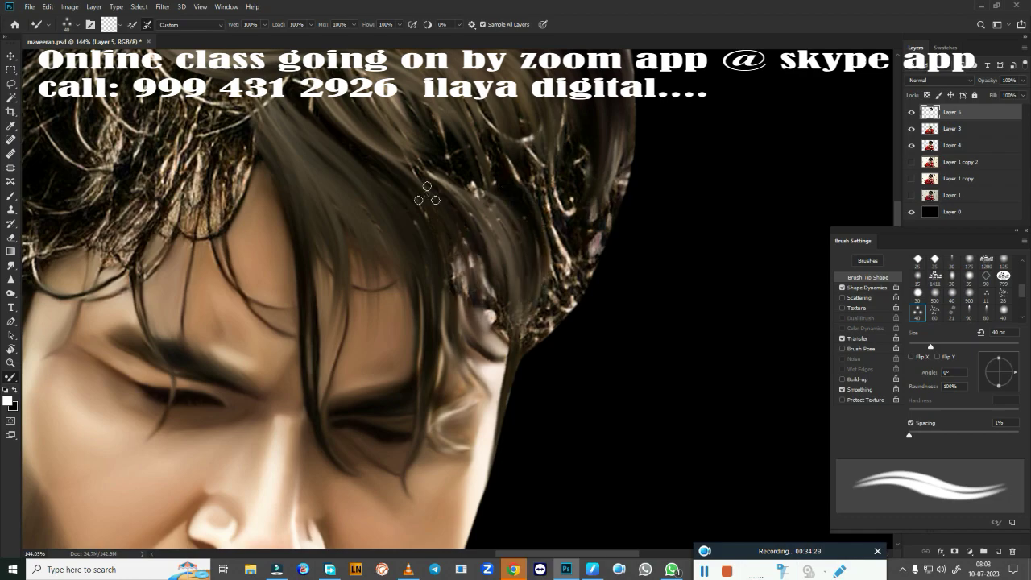
{"action": "left_click_drag", "start_coordinate": [455, 238], "coordinate": [460, 331]}
{"action": "left_click_drag", "start_coordinate": [470, 240], "coordinate": [493, 348]}
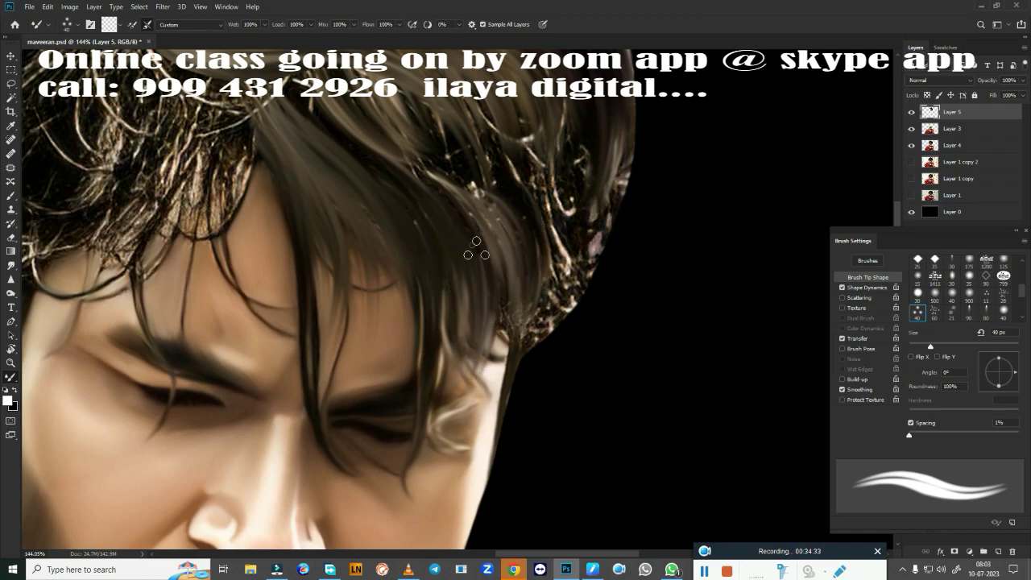
{"action": "left_click_drag", "start_coordinate": [476, 285], "coordinate": [497, 392]}
Cover the remaining bright curls above the forehead and darken the strands along the right hair edge
{"action": "left_click_drag", "start_coordinate": [423, 138], "coordinate": [475, 241]}
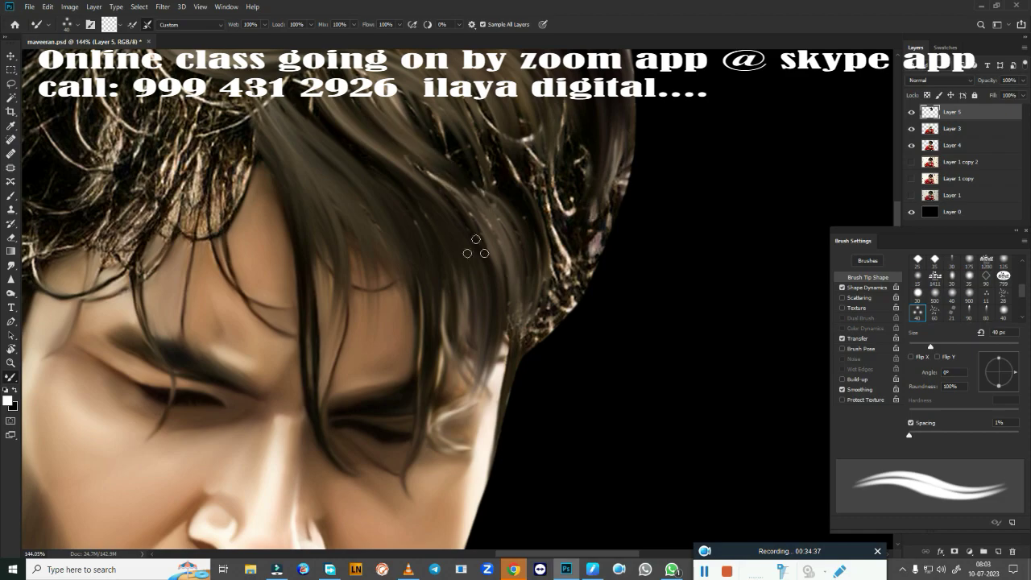
{"action": "mouse_move", "coordinate": [436, 115]}
{"action": "left_mouse_down"}
{"action": "mouse_move", "coordinate": [451, 170]}
{"action": "mouse_move", "coordinate": [493, 241]}
{"action": "left_mouse_up"}
{"action": "left_click_drag", "start_coordinate": [479, 93], "coordinate": [531, 290]}
{"action": "mouse_move", "coordinate": [556, 186]}
{"action": "left_mouse_down"}
{"action": "mouse_move", "coordinate": [543, 310]}
{"action": "mouse_move", "coordinate": [572, 302]}
{"action": "left_mouse_up"}
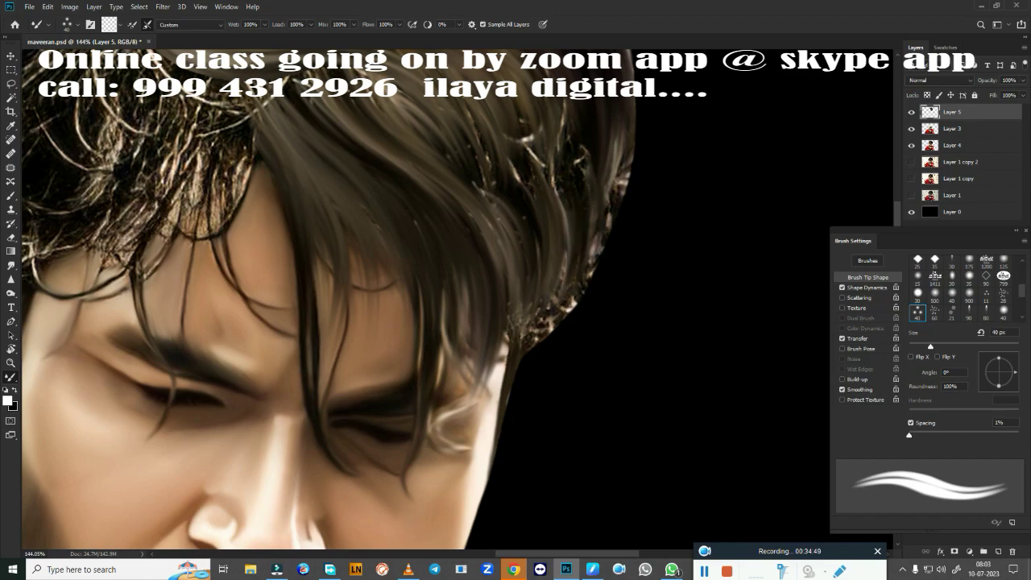
{"action": "left_click_drag", "start_coordinate": [534, 268], "coordinate": [504, 379]}
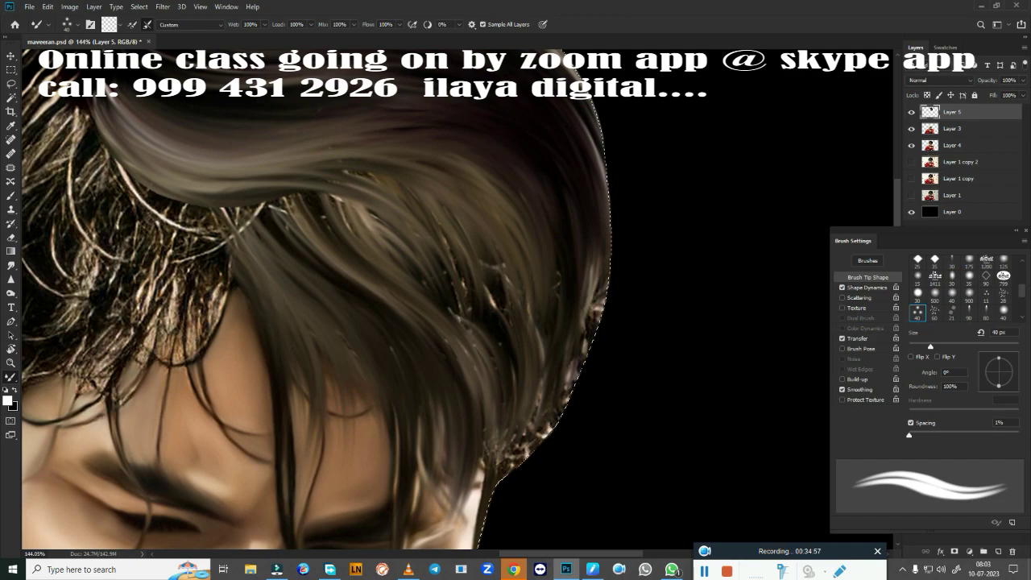
{"action": "left_click_drag", "start_coordinate": [603, 250], "coordinate": [564, 399]}
{"action": "left_click_drag", "start_coordinate": [591, 322], "coordinate": [510, 455]}
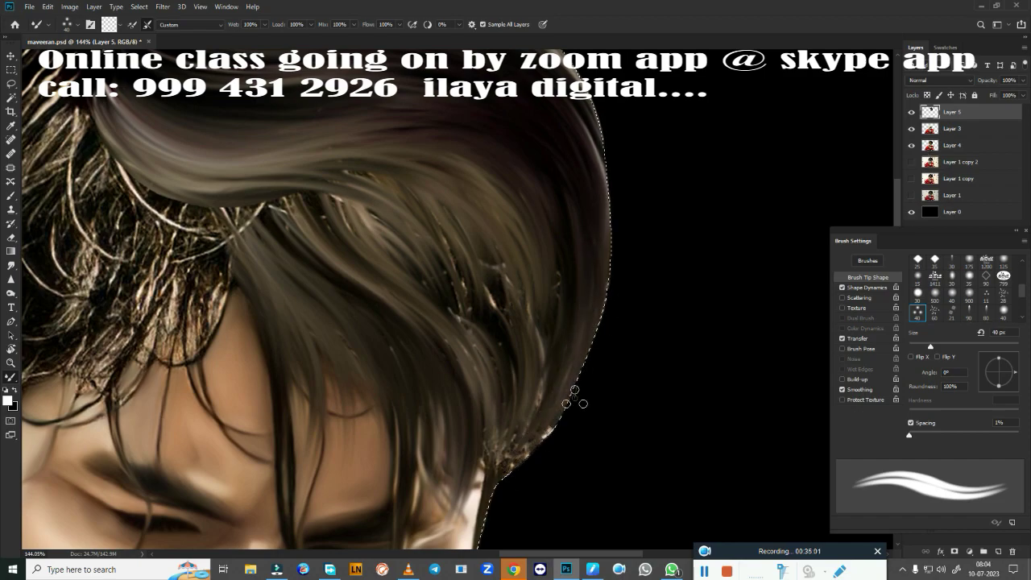
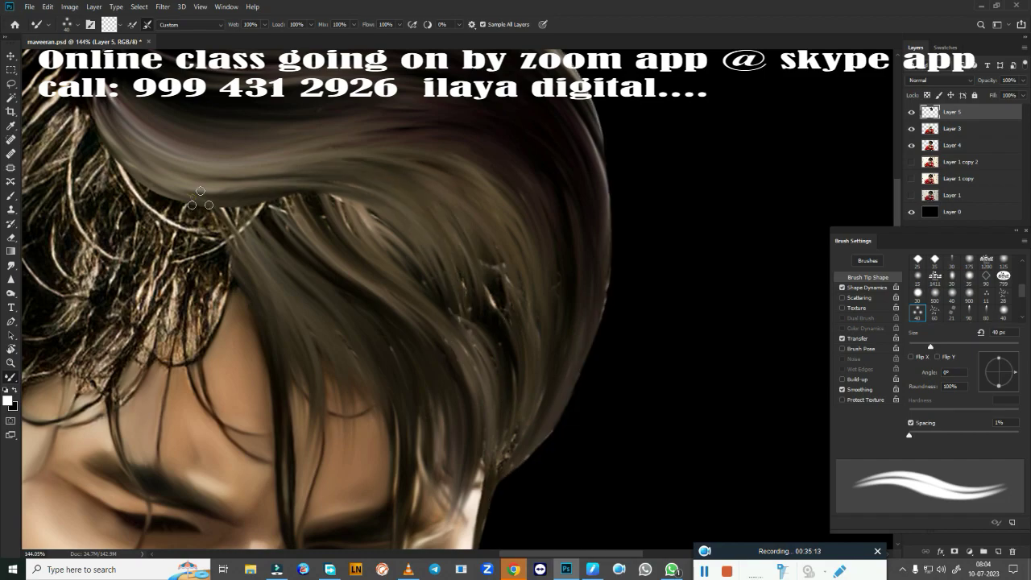
Paint brown over the light stray strands in the swept hair, right edge and hanging fringe
{"action": "mouse_move", "coordinate": [208, 208]}
{"action": "left_mouse_down"}
{"action": "mouse_move", "coordinate": [129, 173]}
{"action": "mouse_move", "coordinate": [299, 173]}
{"action": "left_mouse_up"}
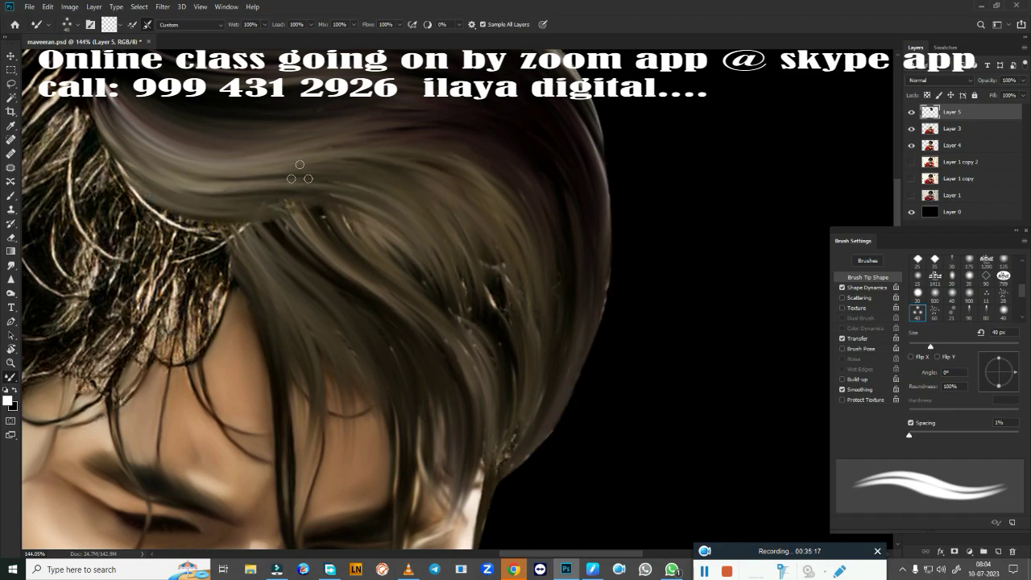
{"action": "left_click_drag", "start_coordinate": [397, 211], "coordinate": [449, 330]}
{"action": "left_click_drag", "start_coordinate": [495, 242], "coordinate": [493, 338]}
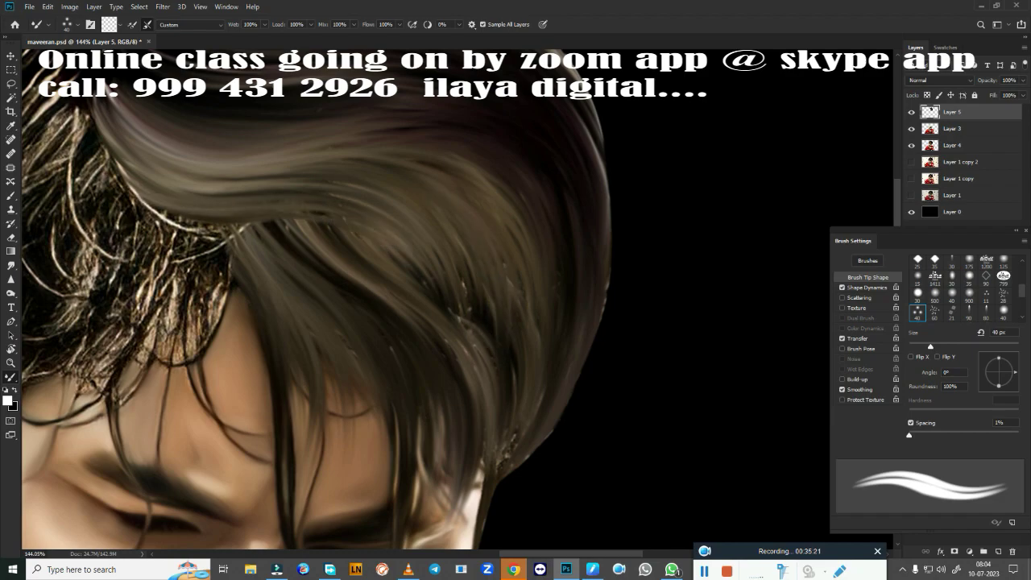
{"action": "left_click_drag", "start_coordinate": [488, 291], "coordinate": [502, 375]}
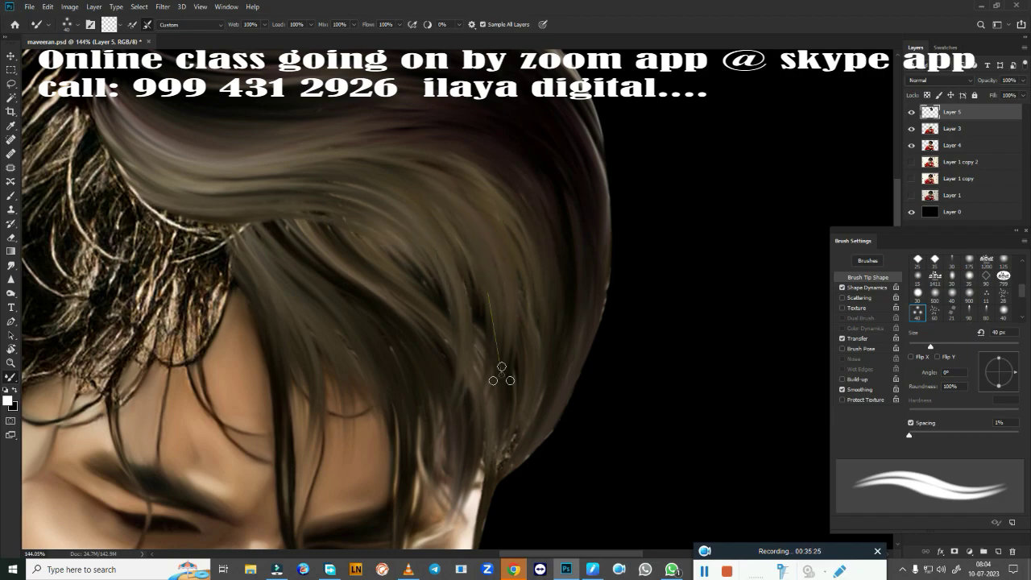
{"action": "scroll", "coordinate": [430, 316], "scroll_direction": "down", "scroll_amount": 2}
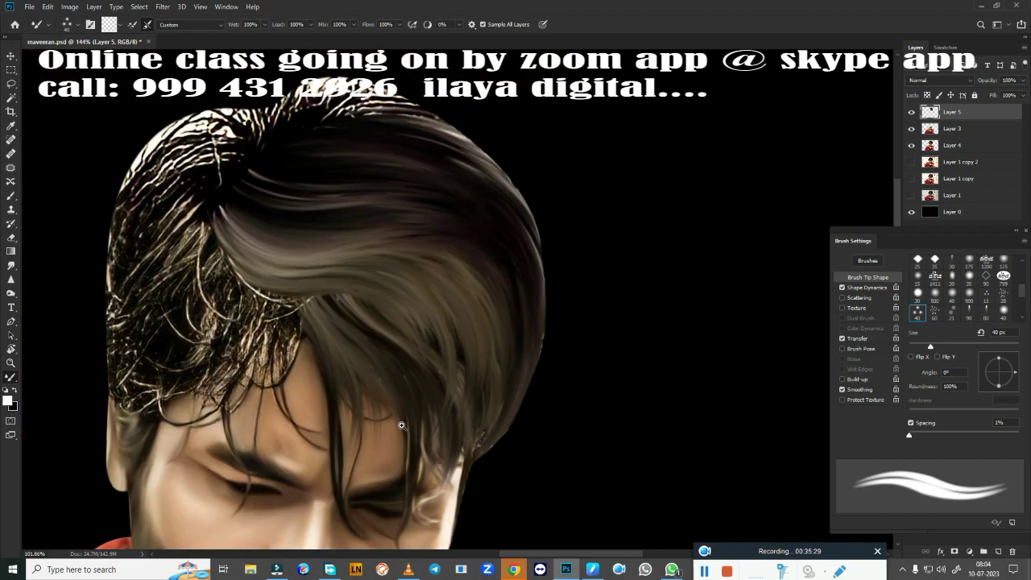
{"action": "scroll", "coordinate": [430, 316], "scroll_direction": "down", "scroll_amount": 1}
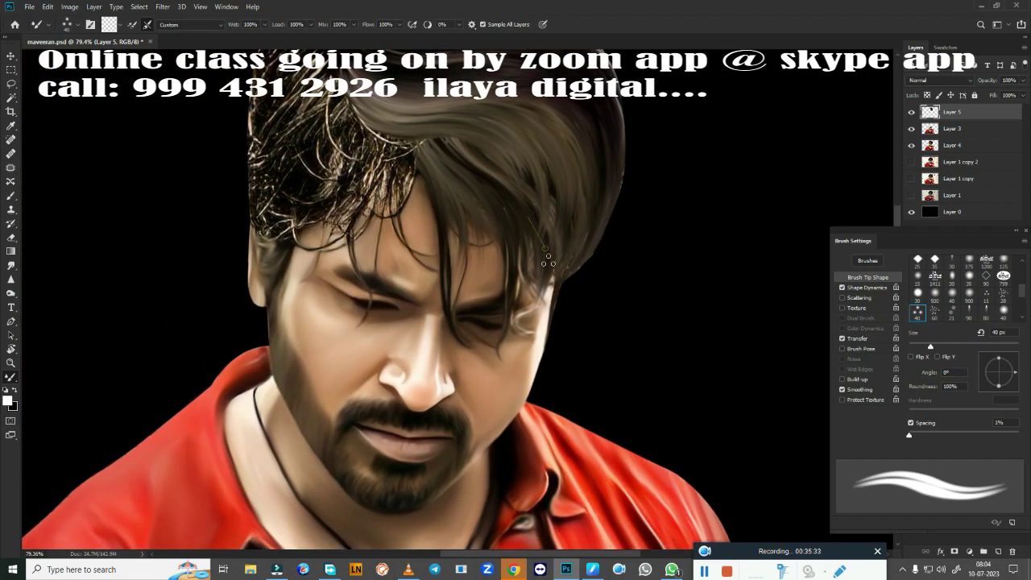
{"action": "scroll", "coordinate": [528, 297], "scroll_direction": "up", "scroll_amount": 4}
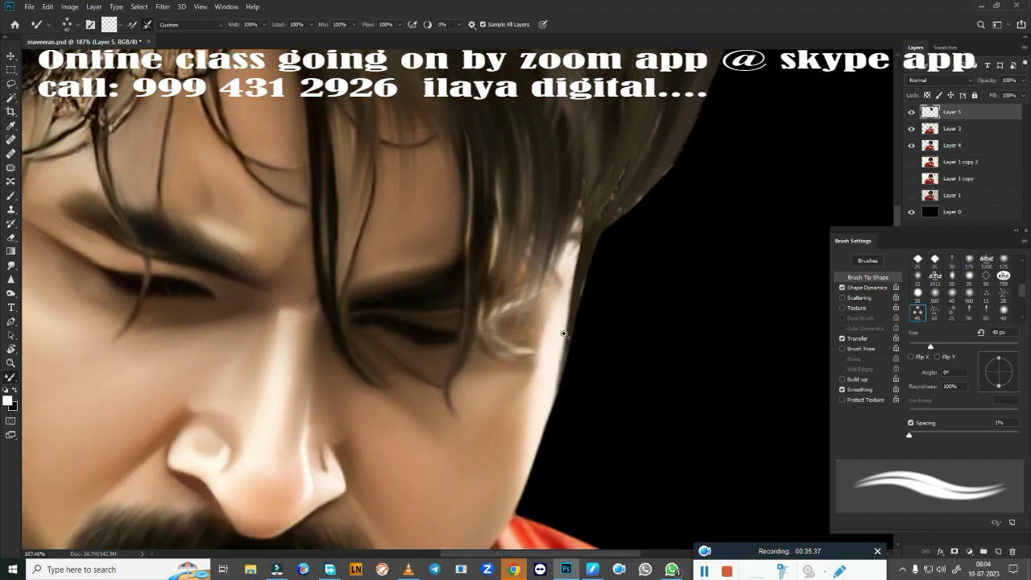
Shrink the brush to 30 px and bring the face and forehead into view
{"action": "key", "text": "bracketleft"}
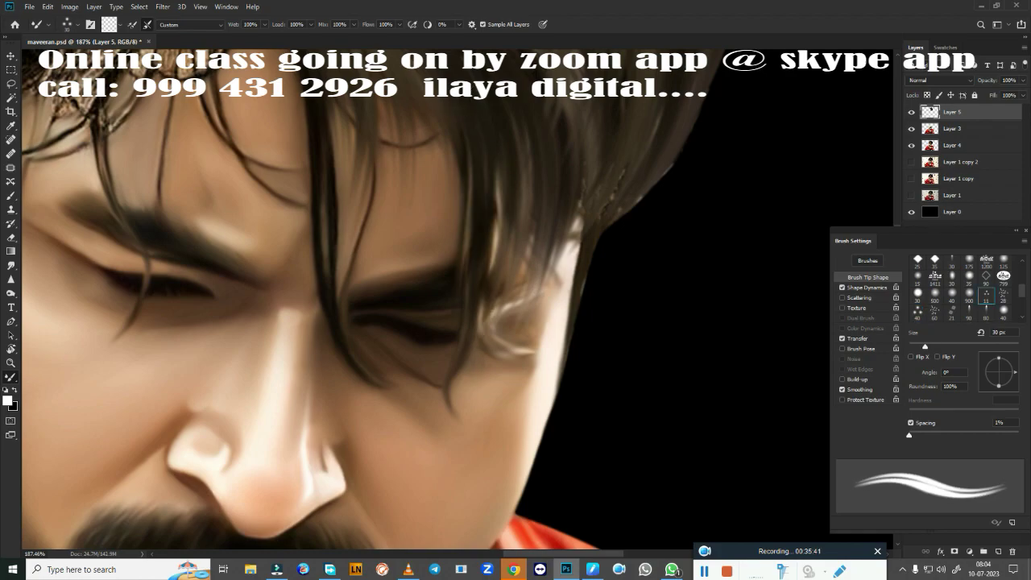
{"action": "key", "text": "bracketleft"}
{"action": "left_click_drag", "start_coordinate": [510, 329], "coordinate": [671, 378]}
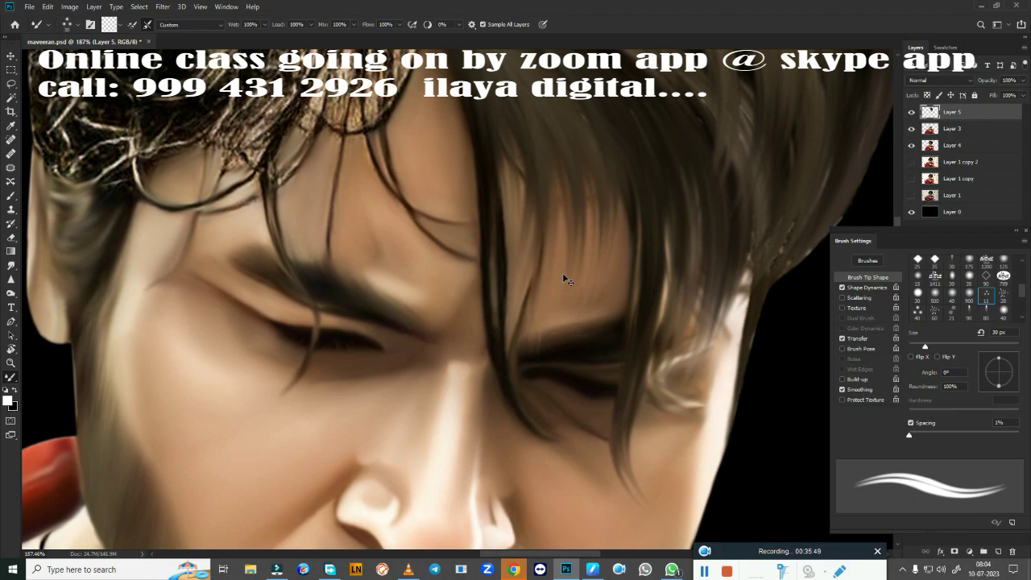
{"action": "scroll", "coordinate": [549, 425], "scroll_direction": "down", "scroll_amount": 2}
{"action": "scroll", "coordinate": [549, 425], "scroll_direction": "down", "scroll_amount": 2}
{"action": "scroll", "coordinate": [606, 296], "scroll_direction": "down", "scroll_amount": 1}
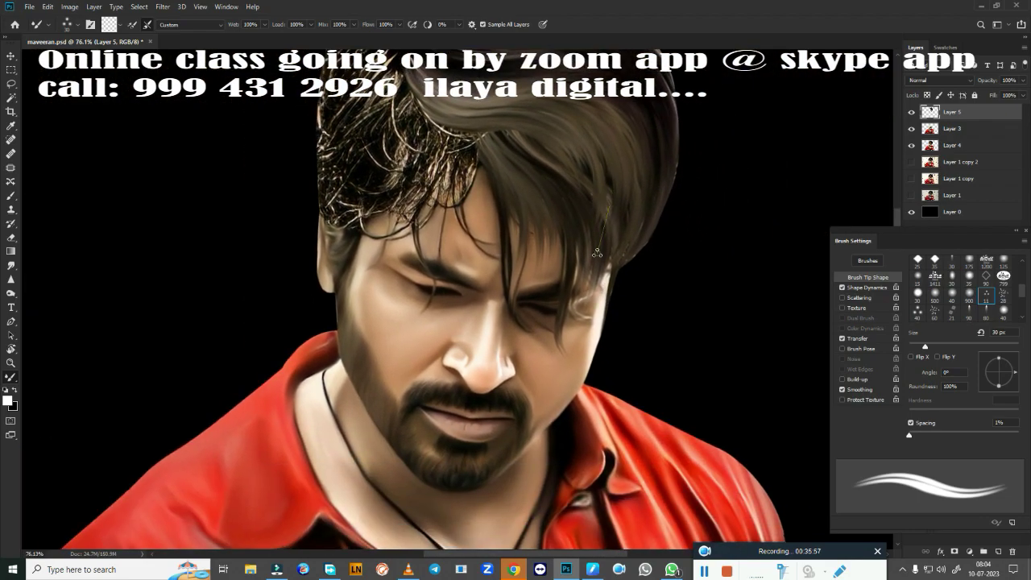
{"action": "scroll", "coordinate": [415, 337], "scroll_direction": "up", "scroll_amount": 2}
{"action": "scroll", "coordinate": [415, 337], "scroll_direction": "up", "scroll_amount": 1}
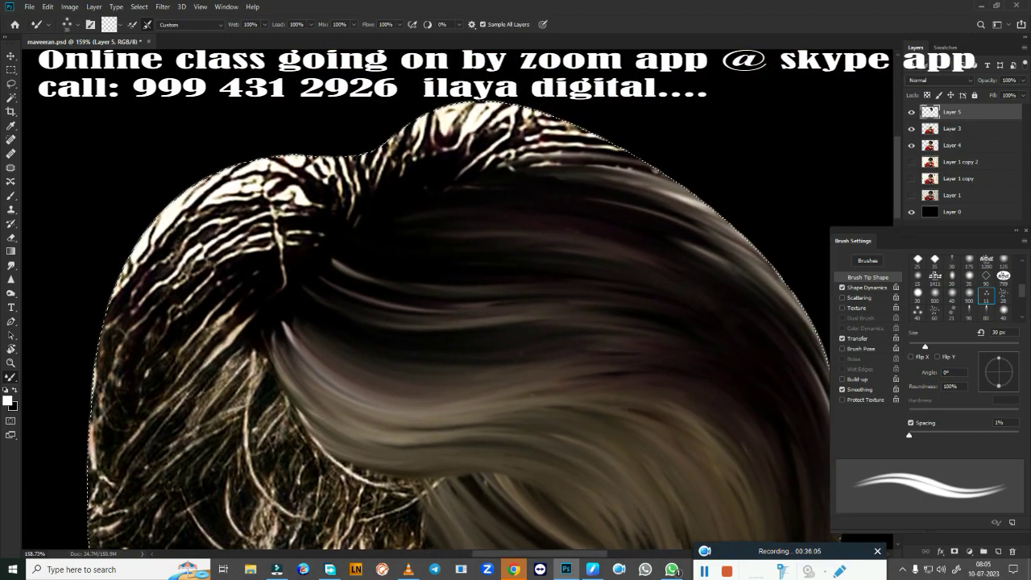
Enable pressure-tapered strokes and paint dark hair over the curly strands on top
{"action": "left_click", "coordinate": [866, 288]}
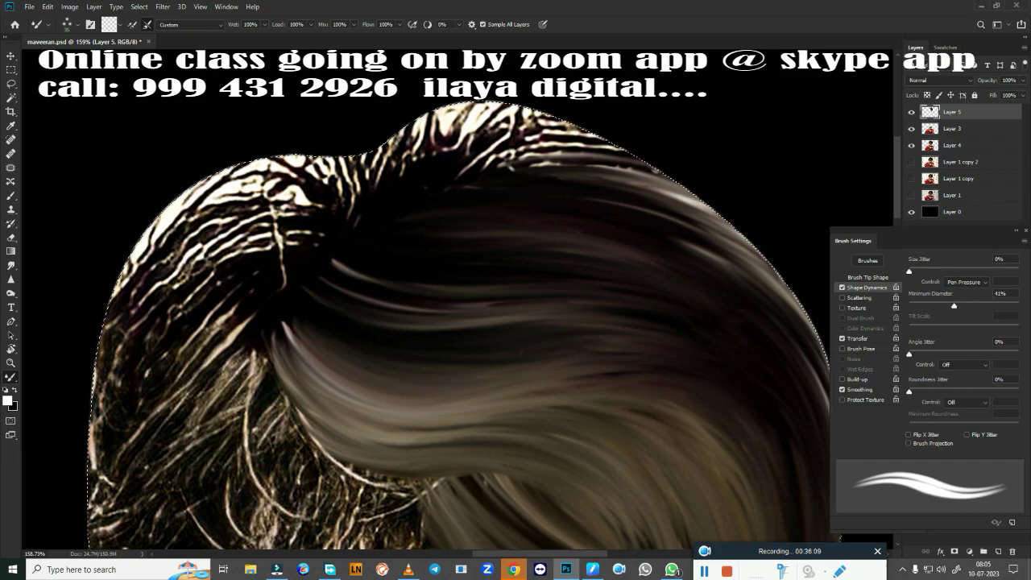
{"action": "left_click_drag", "start_coordinate": [375, 173], "coordinate": [474, 113]}
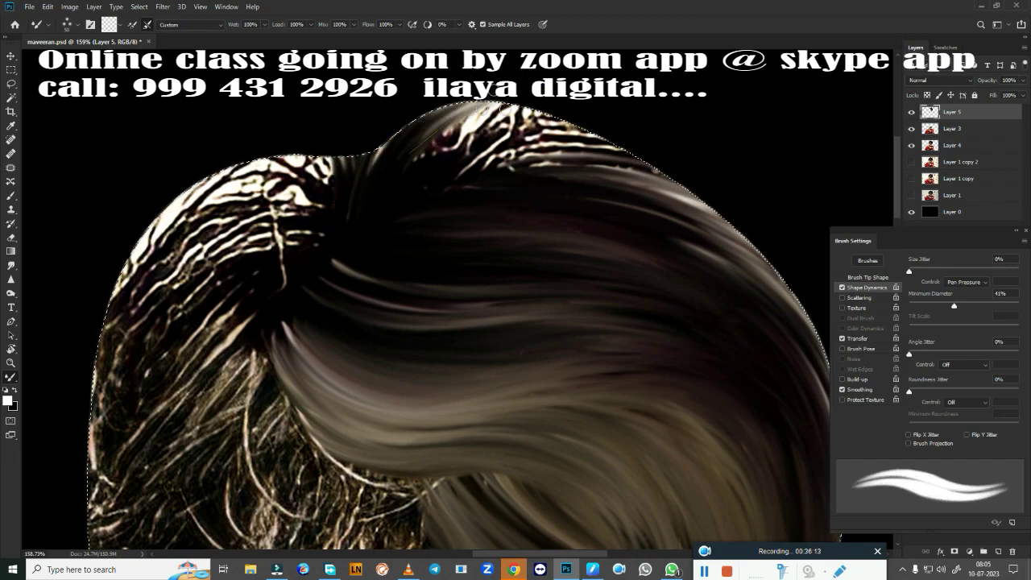
{"action": "left_click_drag", "start_coordinate": [407, 137], "coordinate": [516, 99]}
{"action": "left_click_drag", "start_coordinate": [461, 137], "coordinate": [812, 326]}
{"action": "mouse_move", "coordinate": [467, 161]}
{"action": "left_mouse_down"}
{"action": "mouse_move", "coordinate": [690, 230]}
{"action": "mouse_move", "coordinate": [424, 165]}
{"action": "left_mouse_up"}
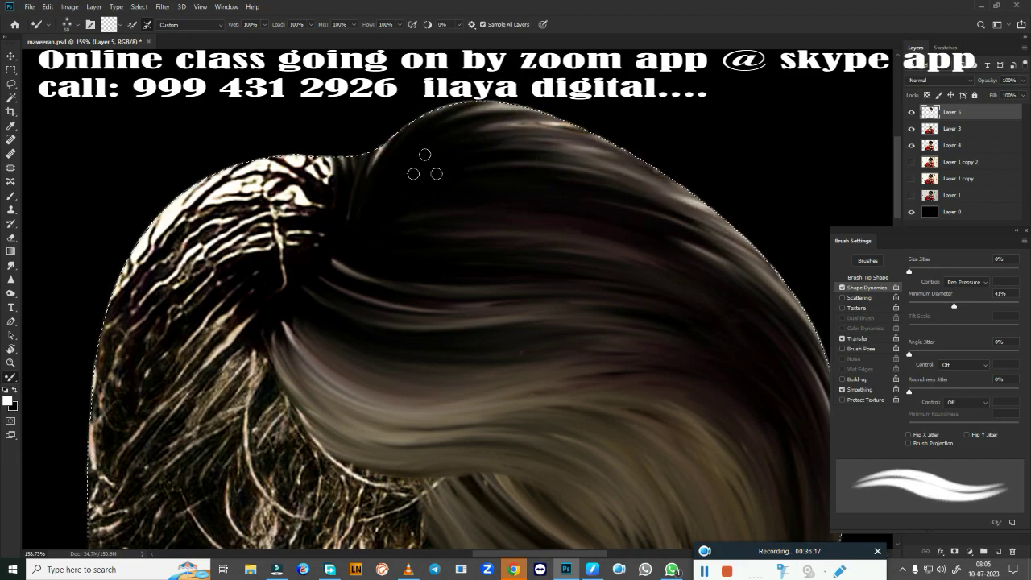
{"action": "left_click_drag", "start_coordinate": [451, 306], "coordinate": [600, 289]}
{"action": "left_click_drag", "start_coordinate": [451, 217], "coordinate": [338, 339]}
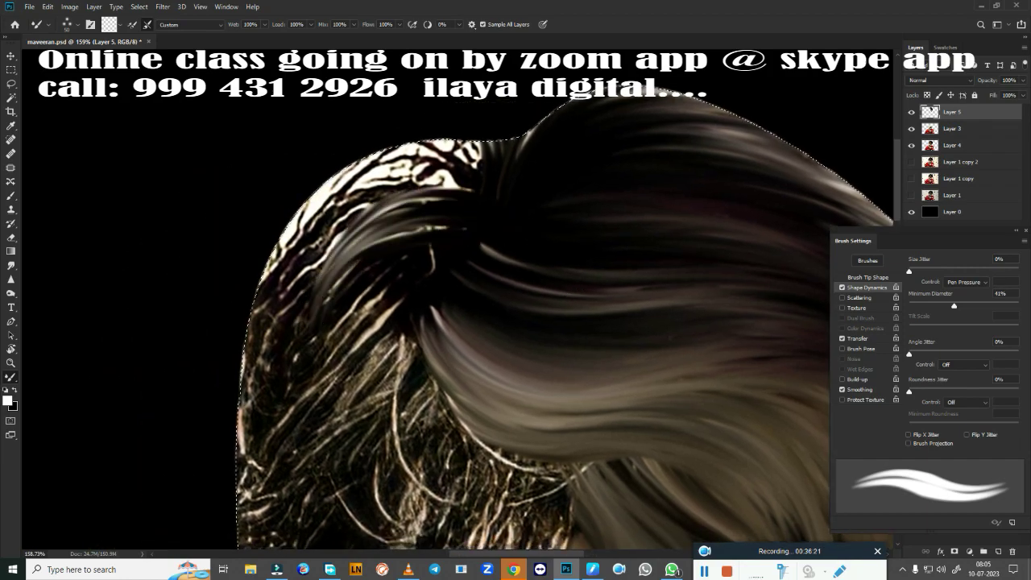
{"action": "left_click_drag", "start_coordinate": [365, 424], "coordinate": [403, 311]}
Redo the darker strokes over the upper-left curly strands and smooth that hair edge
{"action": "key", "text": "ctrl+z"}
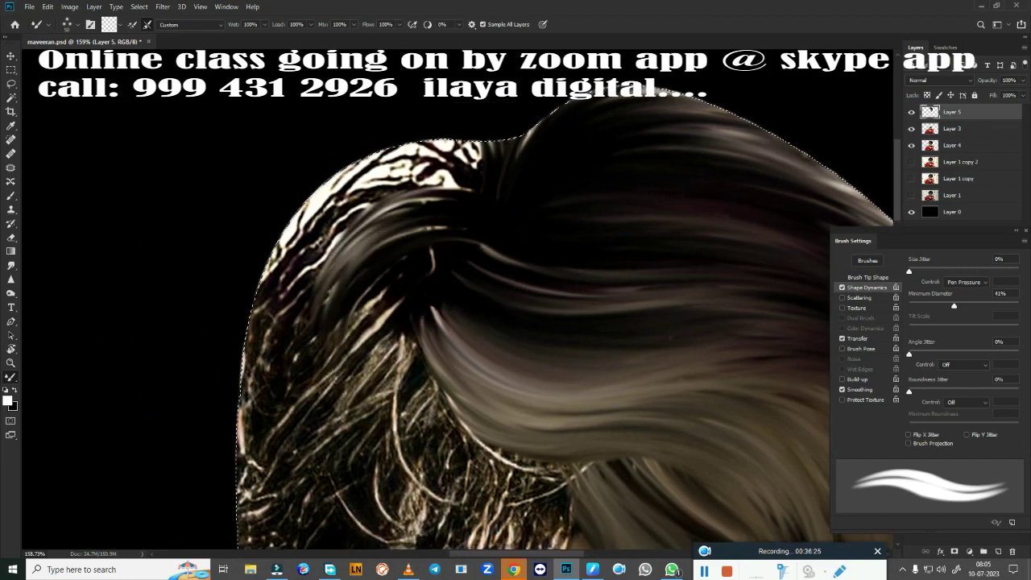
{"action": "mouse_move", "coordinate": [298, 258]}
{"action": "left_mouse_down"}
{"action": "mouse_move", "coordinate": [483, 169]}
{"action": "mouse_move", "coordinate": [283, 212]}
{"action": "mouse_move", "coordinate": [494, 156]}
{"action": "mouse_move", "coordinate": [298, 241]}
{"action": "mouse_move", "coordinate": [330, 224]}
{"action": "mouse_move", "coordinate": [444, 212]}
{"action": "mouse_move", "coordinate": [483, 221]}
{"action": "left_mouse_up"}
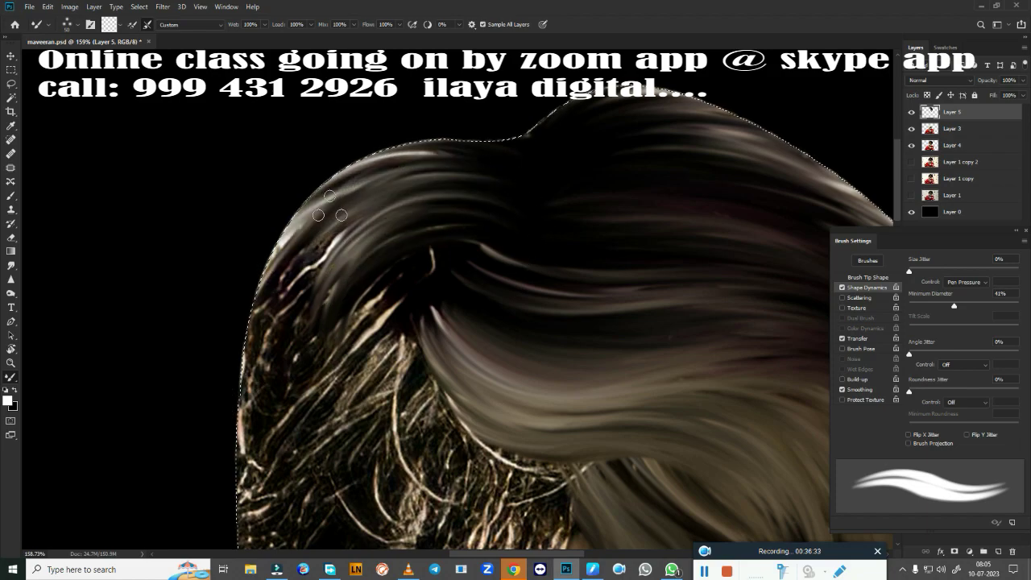
{"action": "left_click_drag", "start_coordinate": [338, 189], "coordinate": [500, 149]}
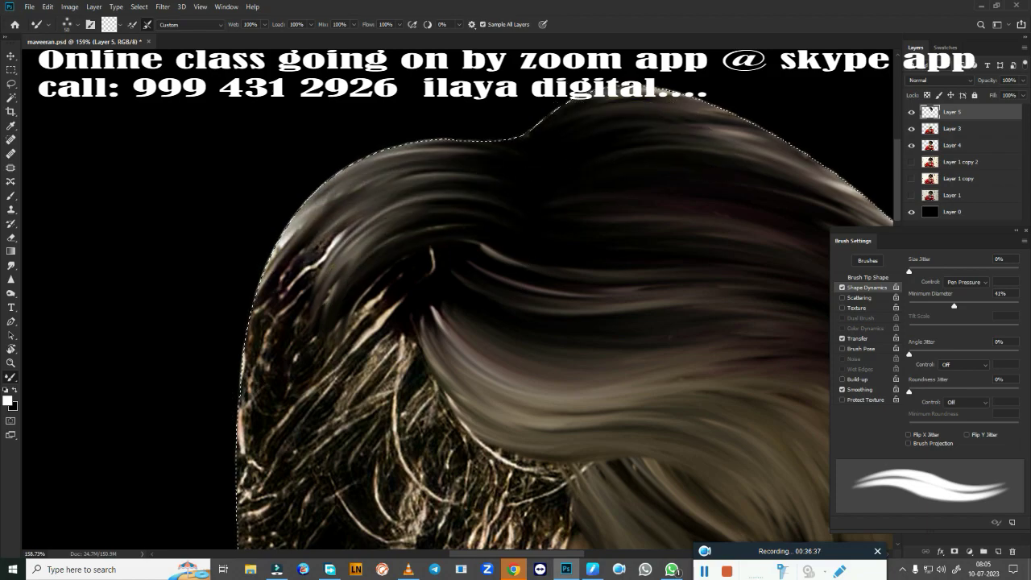
{"action": "left_click_drag", "start_coordinate": [425, 311], "coordinate": [377, 175]}
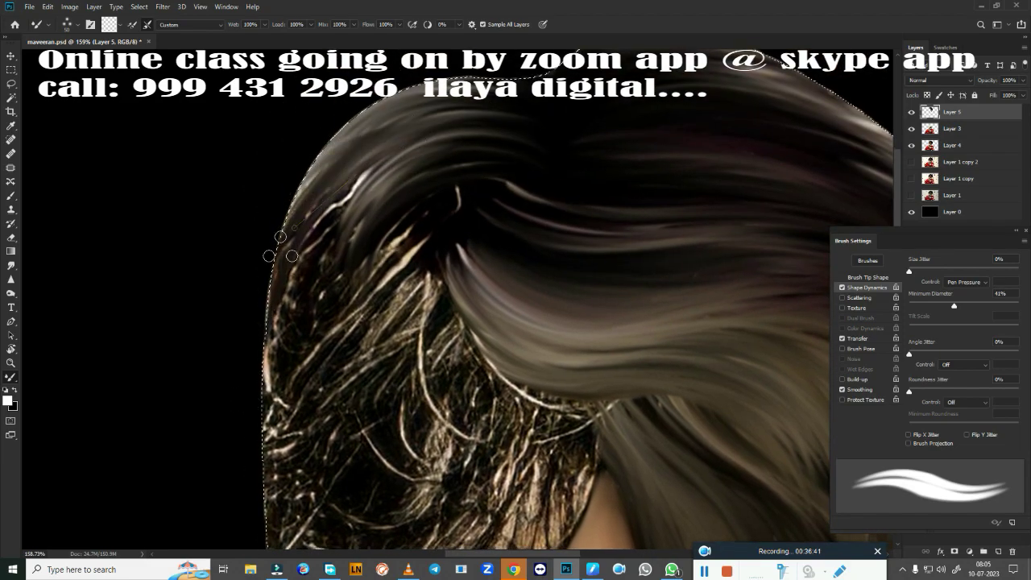
{"action": "left_click_drag", "start_coordinate": [306, 281], "coordinate": [419, 145]}
{"action": "left_click_drag", "start_coordinate": [376, 331], "coordinate": [227, 450]}
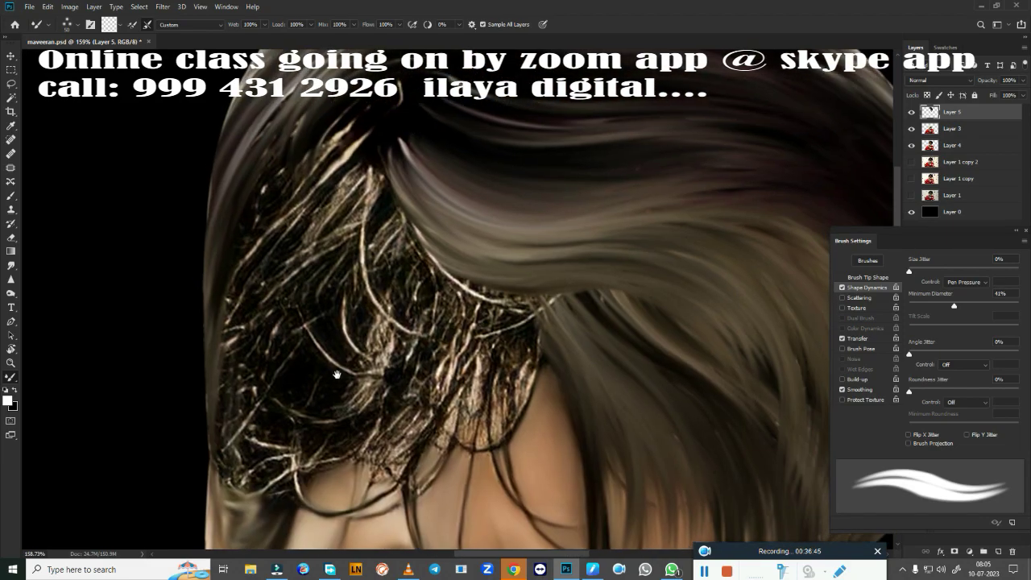
Smooth over the loose strands on the hair's left side
{"action": "left_click_drag", "start_coordinate": [327, 338], "coordinate": [249, 210]}
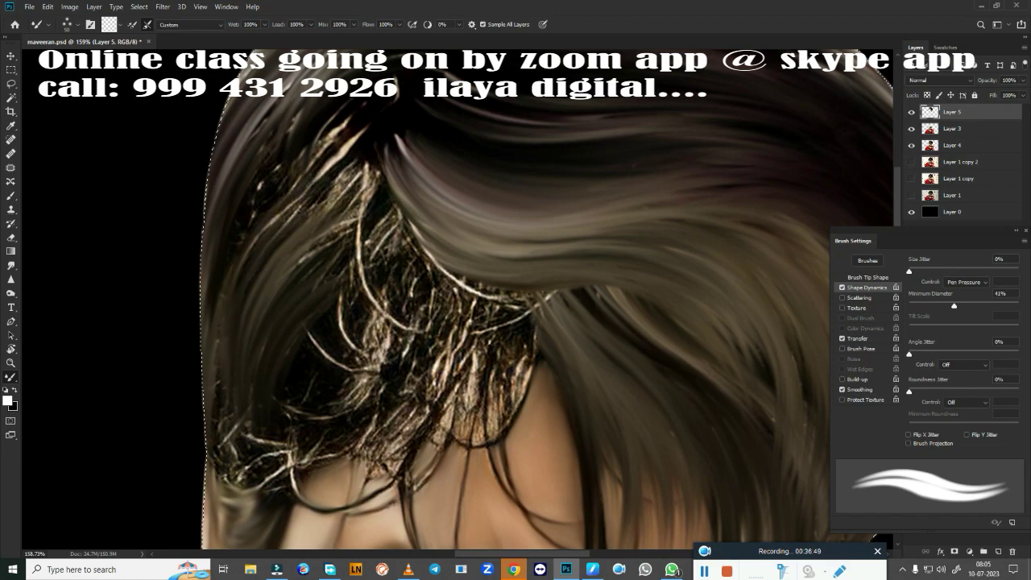
{"action": "left_click_drag", "start_coordinate": [306, 153], "coordinate": [242, 298]}
{"action": "left_click_drag", "start_coordinate": [265, 257], "coordinate": [318, 320]}
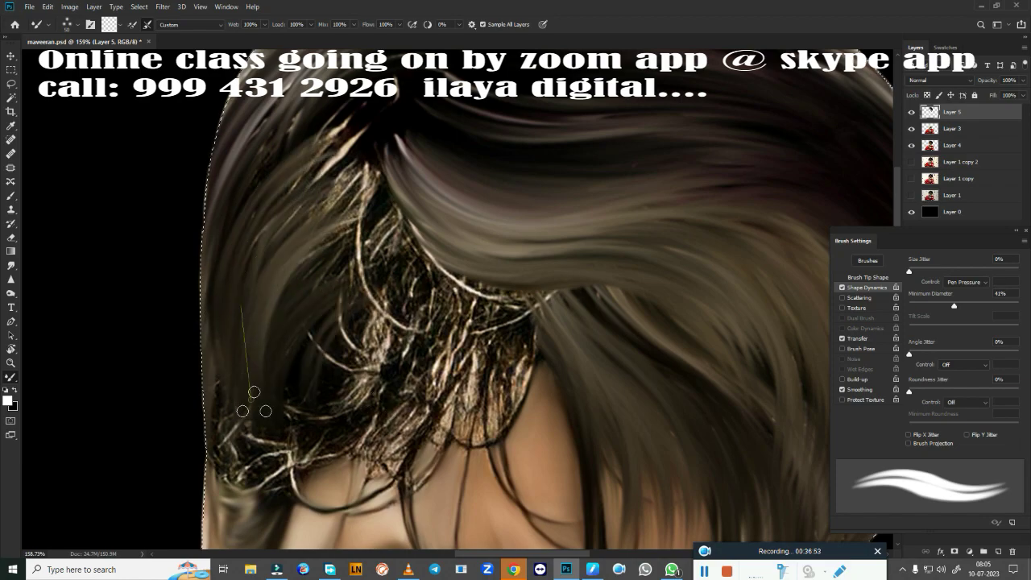
{"action": "left_click_drag", "start_coordinate": [265, 210], "coordinate": [217, 330]}
{"action": "mouse_move", "coordinate": [333, 166]}
{"action": "left_mouse_down"}
{"action": "mouse_move", "coordinate": [271, 233]}
{"action": "mouse_move", "coordinate": [249, 322]}
{"action": "mouse_move", "coordinate": [322, 299]}
{"action": "mouse_move", "coordinate": [346, 359]}
{"action": "left_mouse_up"}
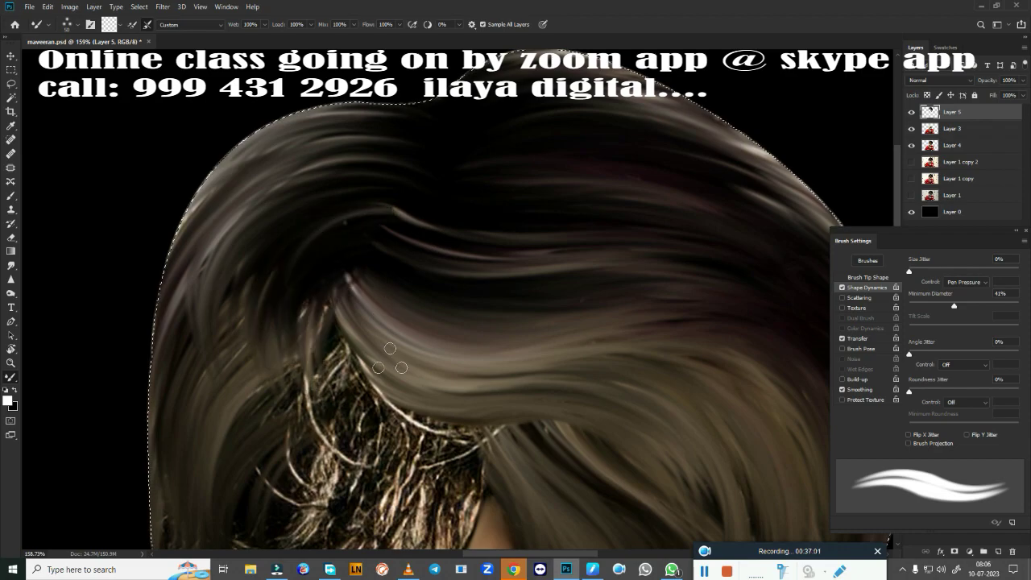
{"action": "left_click_drag", "start_coordinate": [449, 306], "coordinate": [466, 141]}
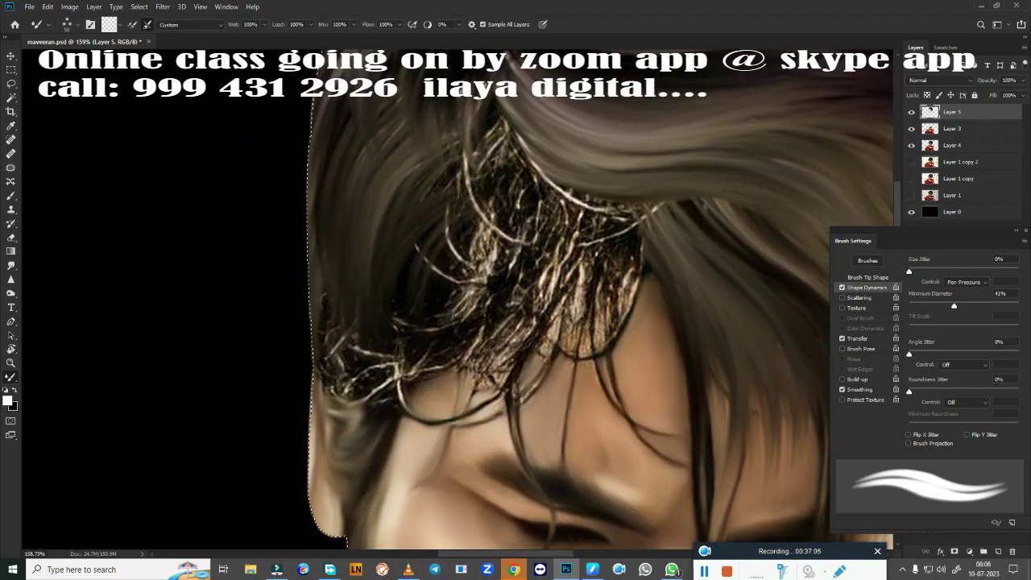
Cover the light curly strands near the fringe with dark hair strokes
{"action": "left_click_drag", "start_coordinate": [324, 294], "coordinate": [347, 406]}
{"action": "mouse_move", "coordinate": [346, 338]}
{"action": "left_mouse_down"}
{"action": "mouse_move", "coordinate": [395, 387]}
{"action": "mouse_move", "coordinate": [243, 363]}
{"action": "left_mouse_up"}
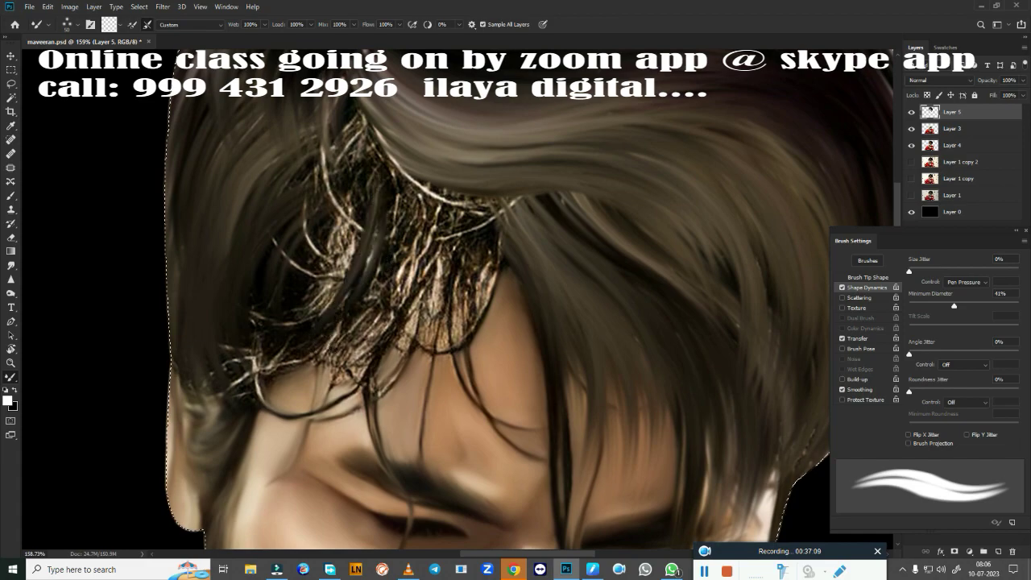
{"action": "mouse_move", "coordinate": [359, 198]}
{"action": "left_mouse_down"}
{"action": "mouse_move", "coordinate": [322, 314]}
{"action": "mouse_move", "coordinate": [379, 306]}
{"action": "left_mouse_up"}
{"action": "left_click_drag", "start_coordinate": [386, 205], "coordinate": [371, 346]}
{"action": "mouse_move", "coordinate": [403, 225]}
{"action": "left_mouse_down"}
{"action": "mouse_move", "coordinate": [426, 258]}
{"action": "mouse_move", "coordinate": [375, 427]}
{"action": "left_mouse_up"}
{"action": "mouse_move", "coordinate": [439, 234]}
{"action": "left_mouse_down"}
{"action": "mouse_move", "coordinate": [410, 419]}
{"action": "mouse_move", "coordinate": [451, 423]}
{"action": "left_mouse_up"}
{"action": "mouse_move", "coordinate": [488, 233]}
{"action": "left_mouse_down"}
{"action": "mouse_move", "coordinate": [483, 442]}
{"action": "mouse_move", "coordinate": [484, 369]}
{"action": "left_mouse_up"}
Add dark strokes right of the fringe and down over the forehead
{"action": "mouse_move", "coordinate": [496, 233]}
{"action": "left_mouse_down"}
{"action": "mouse_move", "coordinate": [531, 372]}
{"action": "mouse_move", "coordinate": [473, 384]}
{"action": "left_mouse_up"}
{"action": "left_click_drag", "start_coordinate": [475, 242], "coordinate": [428, 439]}
{"action": "left_click_drag", "start_coordinate": [515, 280], "coordinate": [455, 466]}
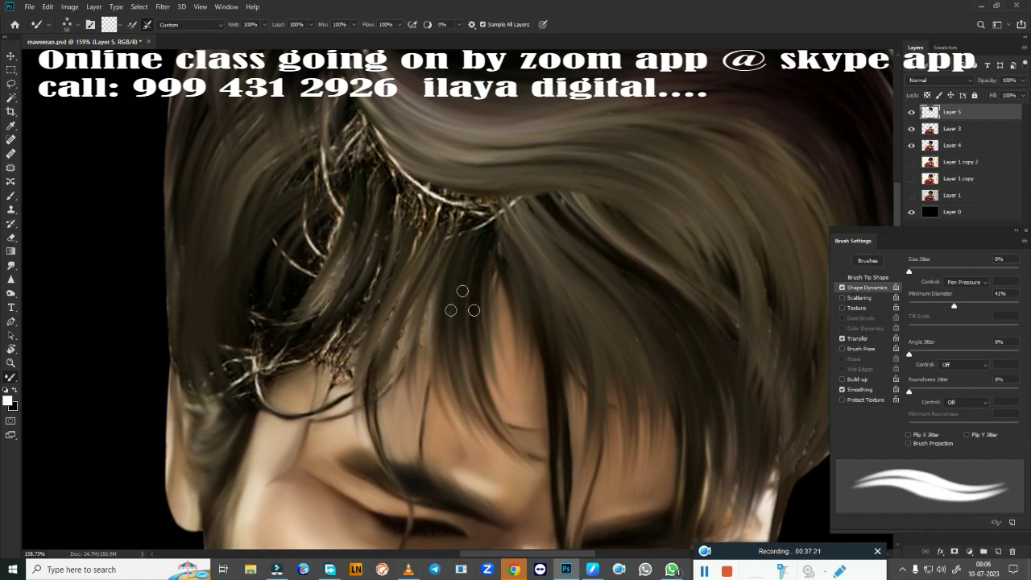
{"action": "left_click_drag", "start_coordinate": [394, 337], "coordinate": [378, 451]}
{"action": "left_click_drag", "start_coordinate": [441, 265], "coordinate": [407, 449]}
{"action": "left_click_drag", "start_coordinate": [394, 153], "coordinate": [423, 245]}
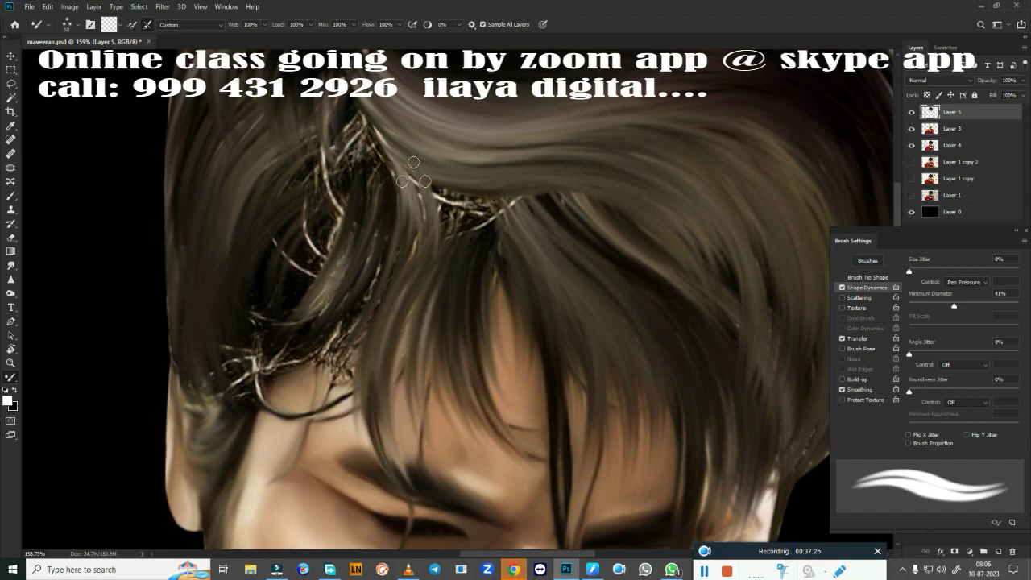
{"action": "left_click_drag", "start_coordinate": [415, 167], "coordinate": [451, 258]}
Cover the remaining bright curly wisps with dark strands and add a light-tipped strand
{"action": "left_click_drag", "start_coordinate": [451, 183], "coordinate": [503, 238]}
{"action": "left_click_drag", "start_coordinate": [483, 202], "coordinate": [479, 261]}
{"action": "left_click_drag", "start_coordinate": [379, 165], "coordinate": [354, 314]}
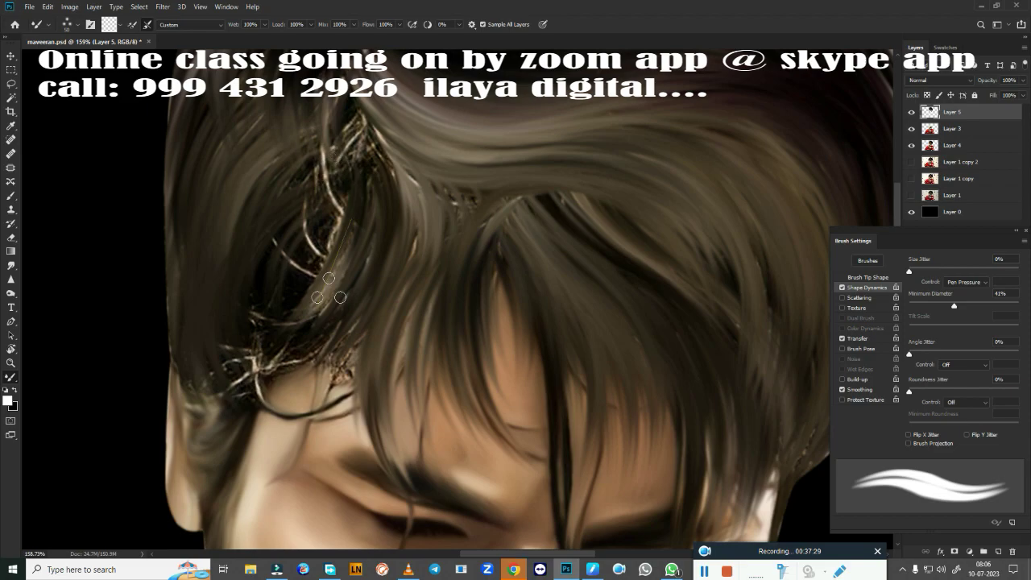
{"action": "left_click_drag", "start_coordinate": [346, 173], "coordinate": [314, 302]}
{"action": "left_click_drag", "start_coordinate": [322, 145], "coordinate": [298, 286]}
{"action": "mouse_move", "coordinate": [346, 246]}
{"action": "left_mouse_down"}
{"action": "mouse_move", "coordinate": [278, 442]}
{"action": "mouse_move", "coordinate": [322, 418]}
{"action": "left_mouse_up"}
{"action": "left_click_drag", "start_coordinate": [362, 342], "coordinate": [330, 395]}
{"action": "left_click_drag", "start_coordinate": [342, 318], "coordinate": [310, 435]}
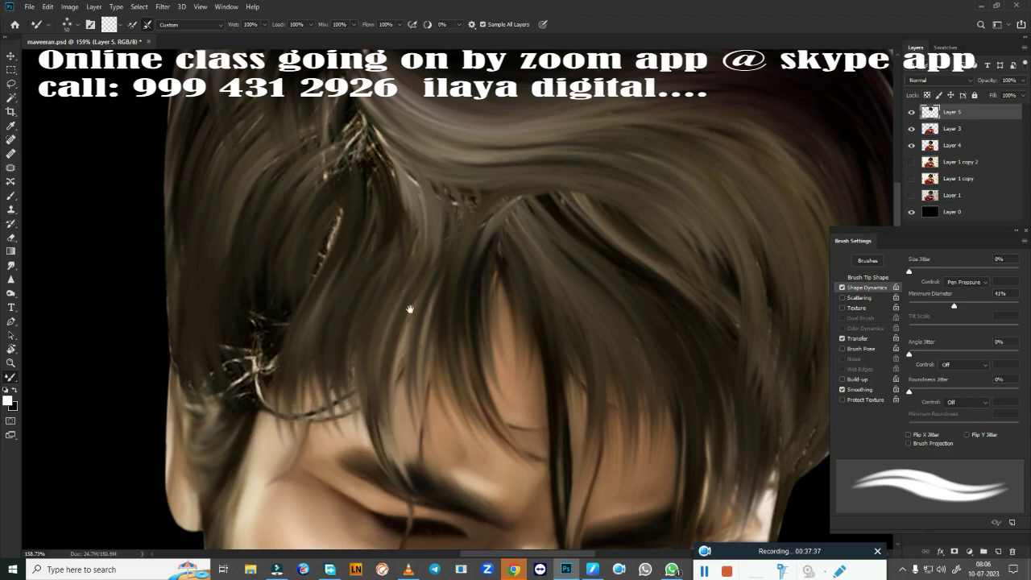
{"action": "left_click_drag", "start_coordinate": [410, 309], "coordinate": [639, 274]}
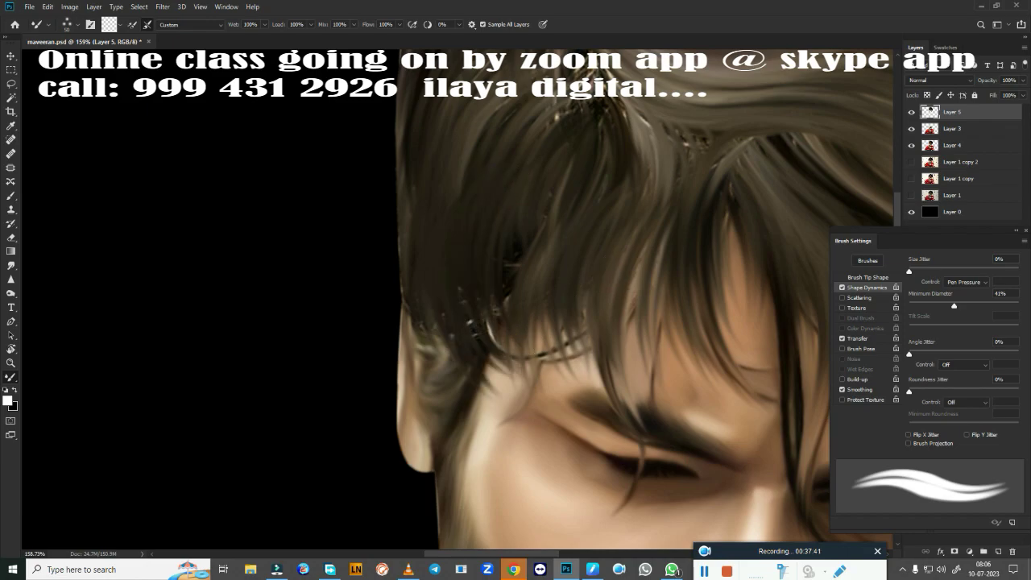
{"action": "left_click_drag", "start_coordinate": [507, 235], "coordinate": [516, 354]}
Paint new dark strands over the left and centre hair
{"action": "scroll", "coordinate": [372, 349], "scroll_direction": "down", "scroll_amount": 5}
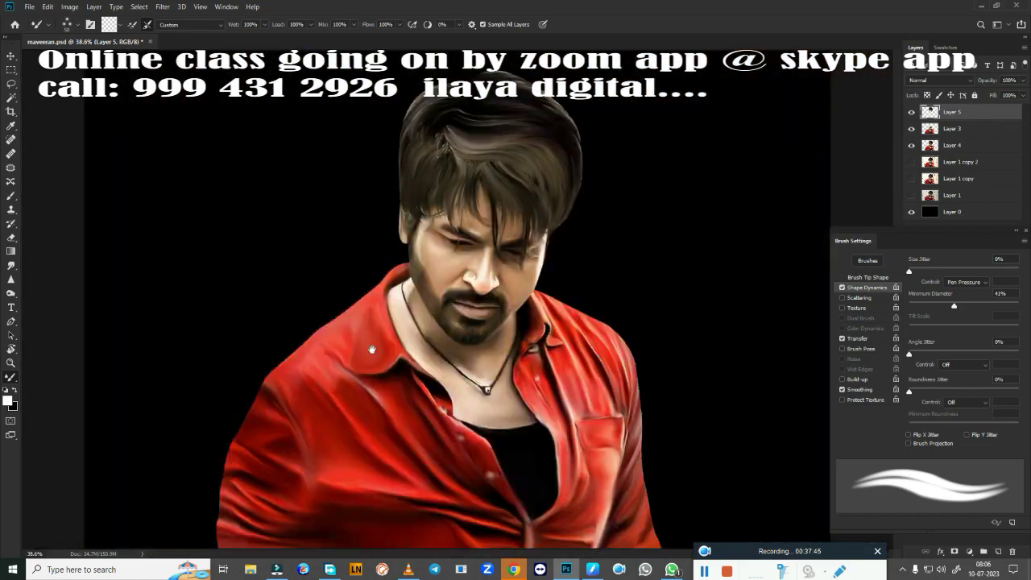
{"action": "scroll", "coordinate": [461, 240], "scroll_direction": "up", "scroll_amount": 3}
{"action": "scroll", "coordinate": [529, 427], "scroll_direction": "up", "scroll_amount": 2}
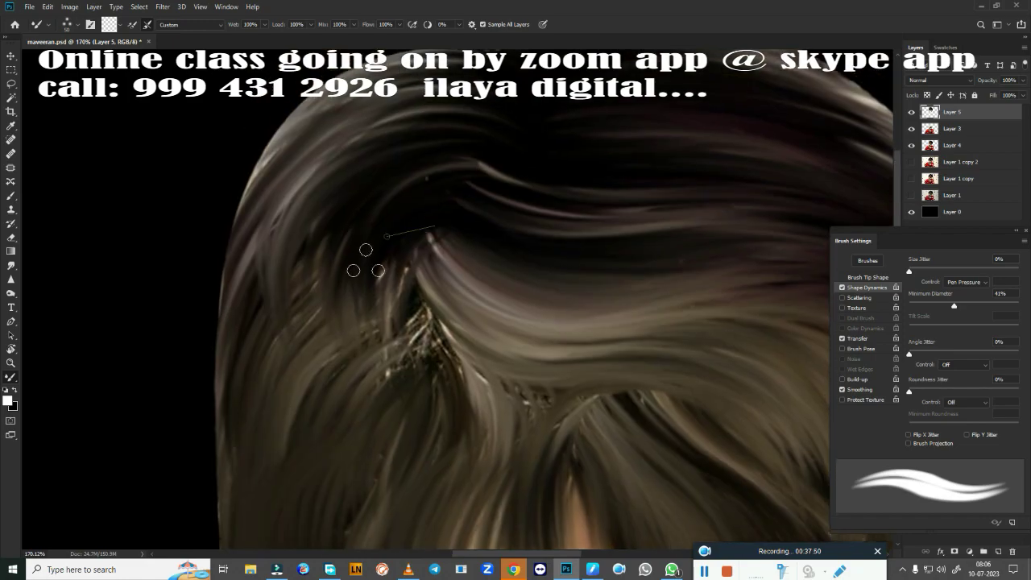
{"action": "left_click_drag", "start_coordinate": [365, 260], "coordinate": [374, 403]}
{"action": "left_click_drag", "start_coordinate": [330, 261], "coordinate": [310, 399]}
{"action": "left_click_drag", "start_coordinate": [246, 322], "coordinate": [358, 193]}
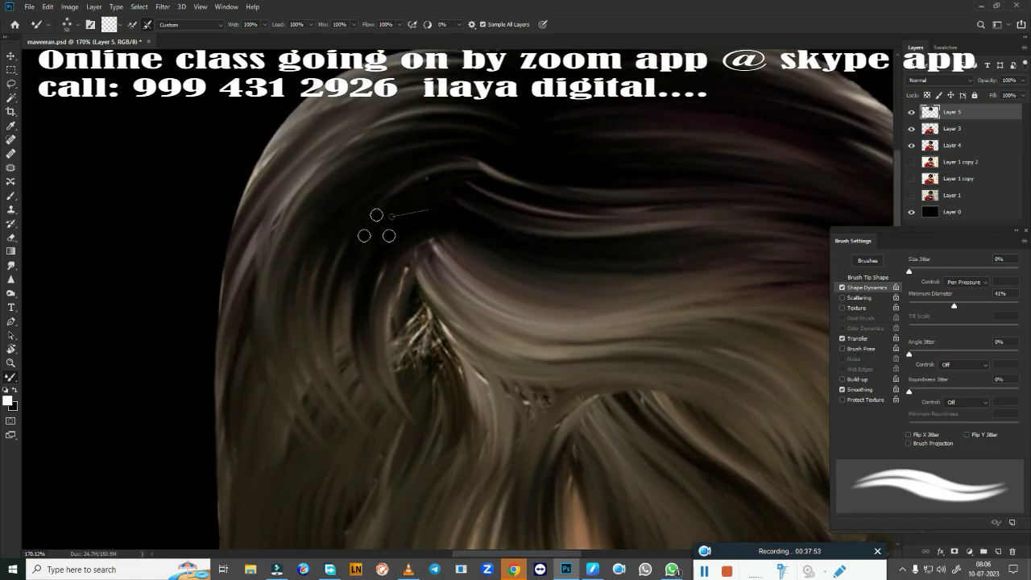
{"action": "left_click_drag", "start_coordinate": [379, 230], "coordinate": [363, 398]}
{"action": "left_click_drag", "start_coordinate": [403, 242], "coordinate": [399, 403]}
Curve dark strands over the lighter central hair and the light strand on top
{"action": "left_click_drag", "start_coordinate": [398, 272], "coordinate": [418, 399]}
{"action": "left_click_drag", "start_coordinate": [435, 233], "coordinate": [600, 278]}
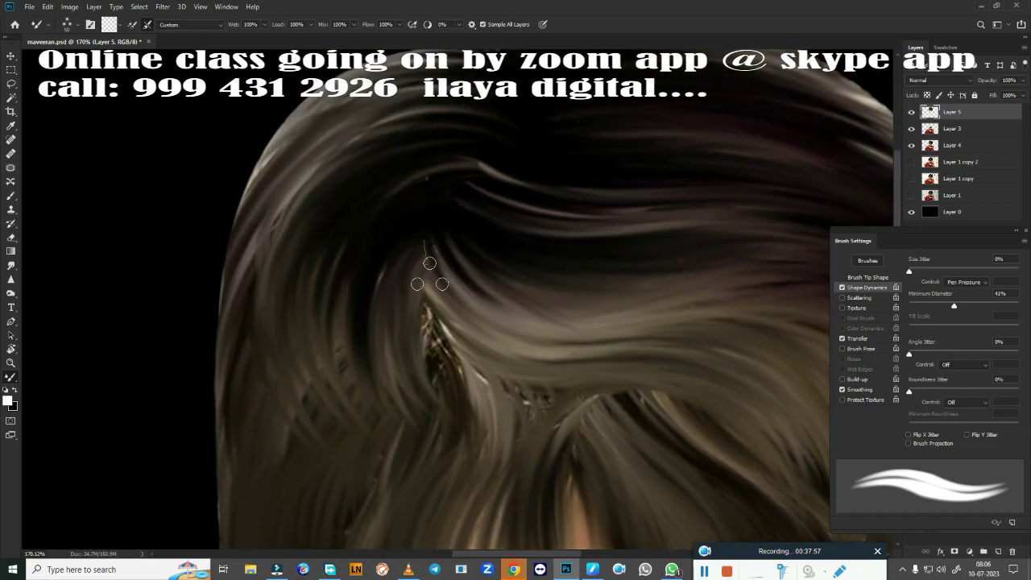
{"action": "left_click_drag", "start_coordinate": [434, 221], "coordinate": [572, 326]}
{"action": "left_click_drag", "start_coordinate": [459, 165], "coordinate": [648, 205]}
{"action": "left_click_drag", "start_coordinate": [483, 181], "coordinate": [656, 234]}
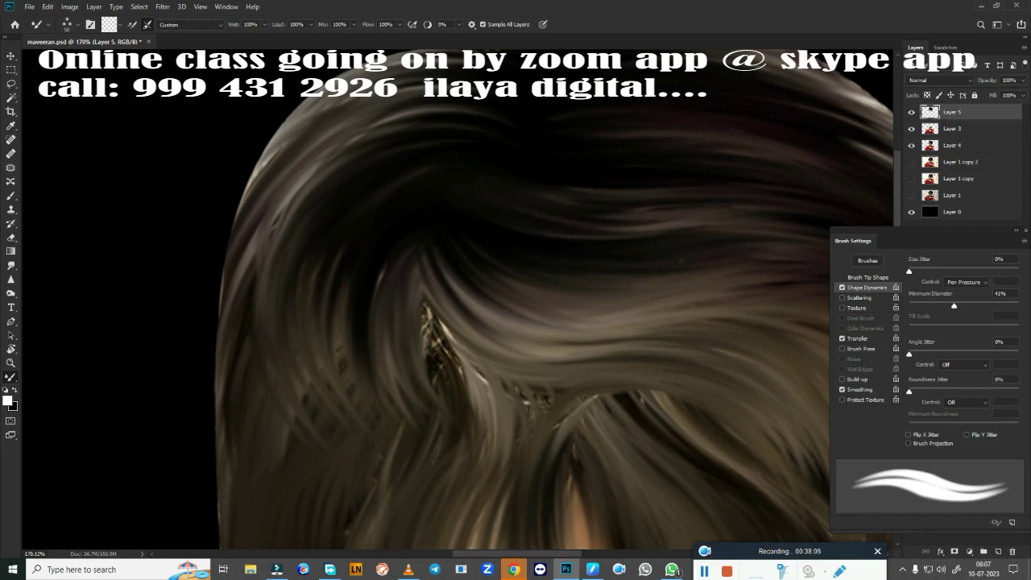
Cover the golden highlight with dark strokes and finish the fringe strand
{"action": "left_click_drag", "start_coordinate": [330, 257], "coordinate": [322, 427]}
{"action": "left_click_drag", "start_coordinate": [387, 266], "coordinate": [379, 395]}
{"action": "left_click_drag", "start_coordinate": [427, 249], "coordinate": [499, 378]}
{"action": "left_click_drag", "start_coordinate": [427, 282], "coordinate": [572, 394]}
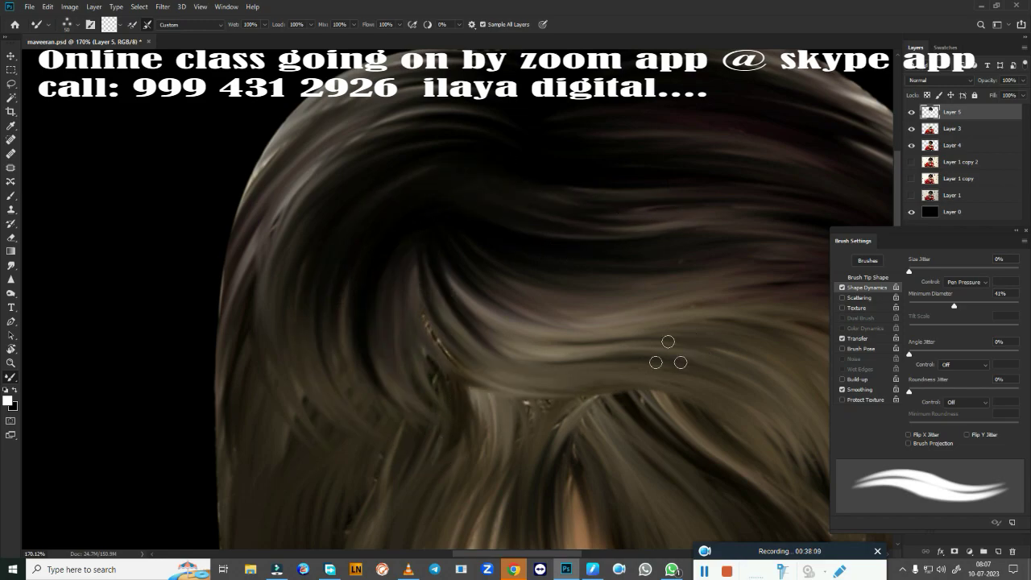
{"action": "left_click_drag", "start_coordinate": [668, 352], "coordinate": [580, 161]}
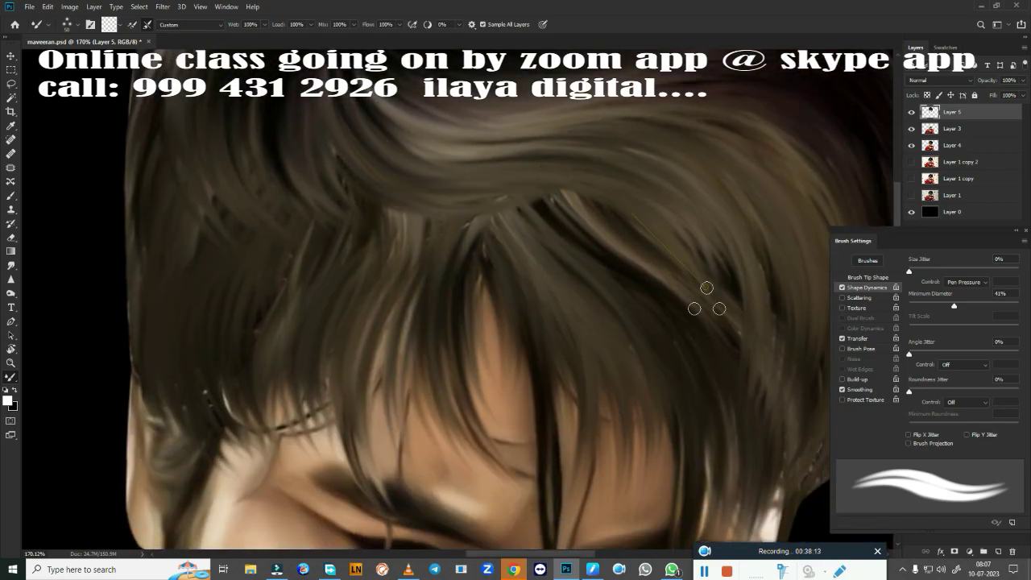
{"action": "left_click_drag", "start_coordinate": [725, 250], "coordinate": [729, 253]}
Paint dark strands across the fringe, forehead and left side of the fringe
{"action": "left_click_drag", "start_coordinate": [326, 472], "coordinate": [354, 483]}
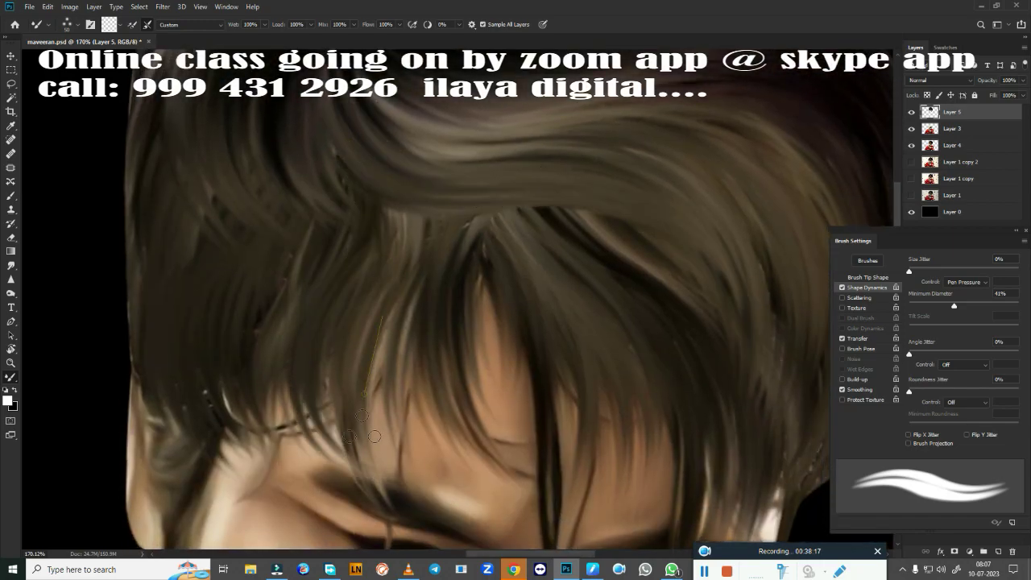
{"action": "left_click_drag", "start_coordinate": [376, 306], "coordinate": [387, 475]}
{"action": "left_click_drag", "start_coordinate": [418, 334], "coordinate": [475, 483]}
{"action": "left_click_drag", "start_coordinate": [484, 274], "coordinate": [508, 402]}
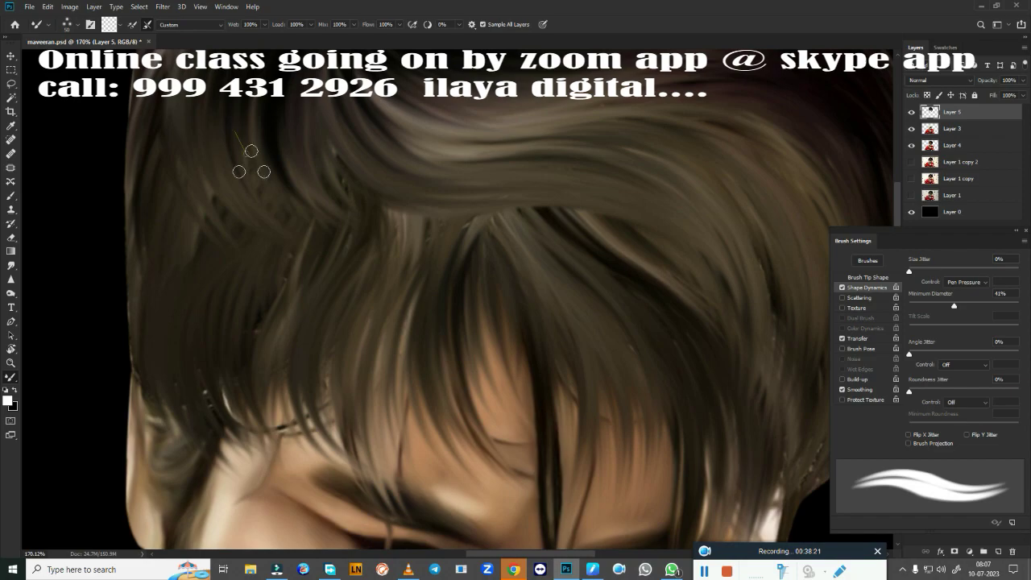
{"action": "left_click_drag", "start_coordinate": [251, 151], "coordinate": [298, 274]}
{"action": "left_click_drag", "start_coordinate": [241, 294], "coordinate": [273, 483]}
{"action": "left_click_drag", "start_coordinate": [277, 375], "coordinate": [298, 480]}
{"action": "left_click_drag", "start_coordinate": [322, 358], "coordinate": [338, 455]}
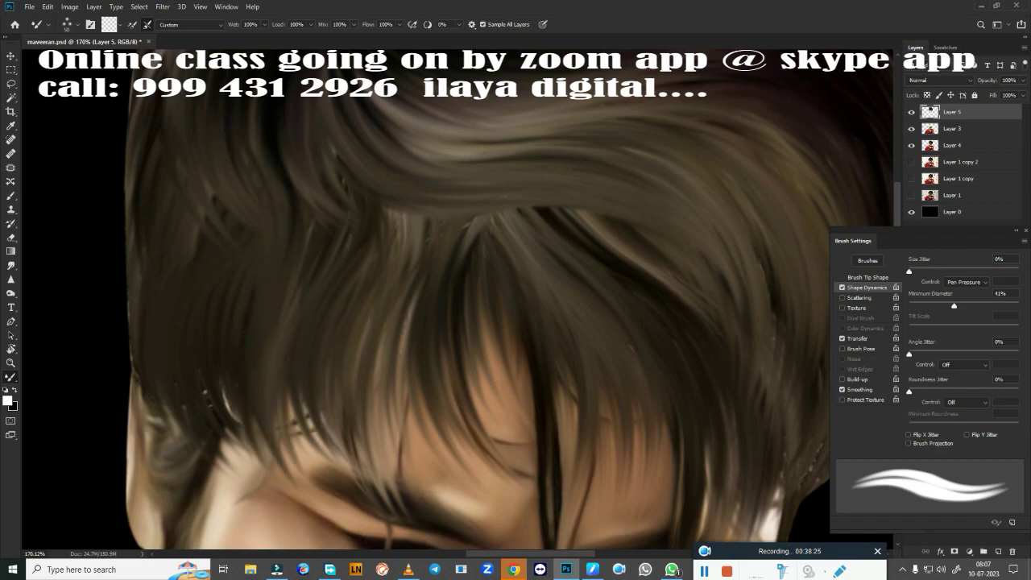
Blend the hair above the forehead and at the top of the head
{"action": "scroll", "coordinate": [517, 403], "scroll_direction": "down", "scroll_amount": 5}
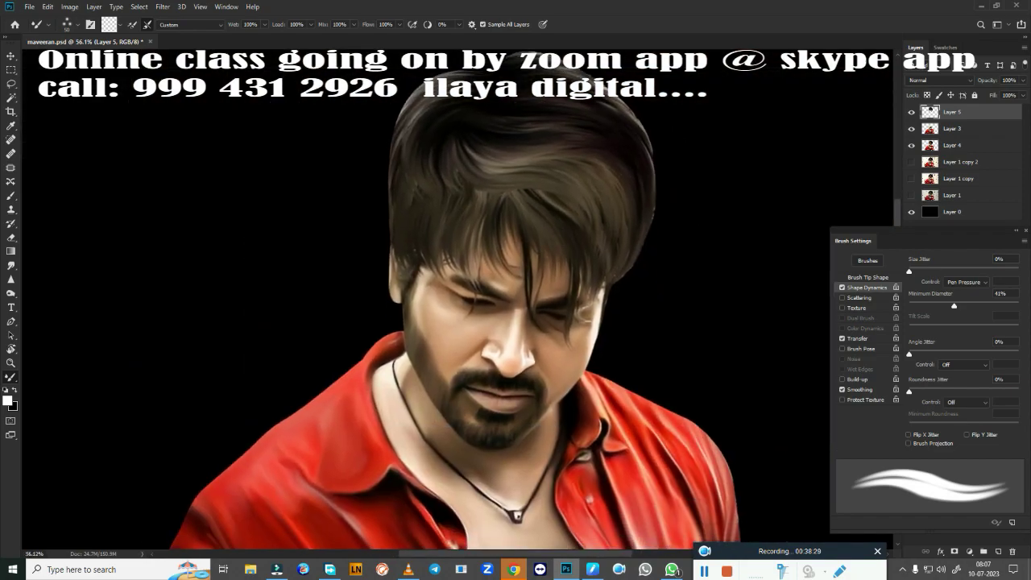
{"action": "scroll", "coordinate": [607, 339], "scroll_direction": "up", "scroll_amount": 2}
{"action": "scroll", "coordinate": [607, 339], "scroll_direction": "up", "scroll_amount": 3}
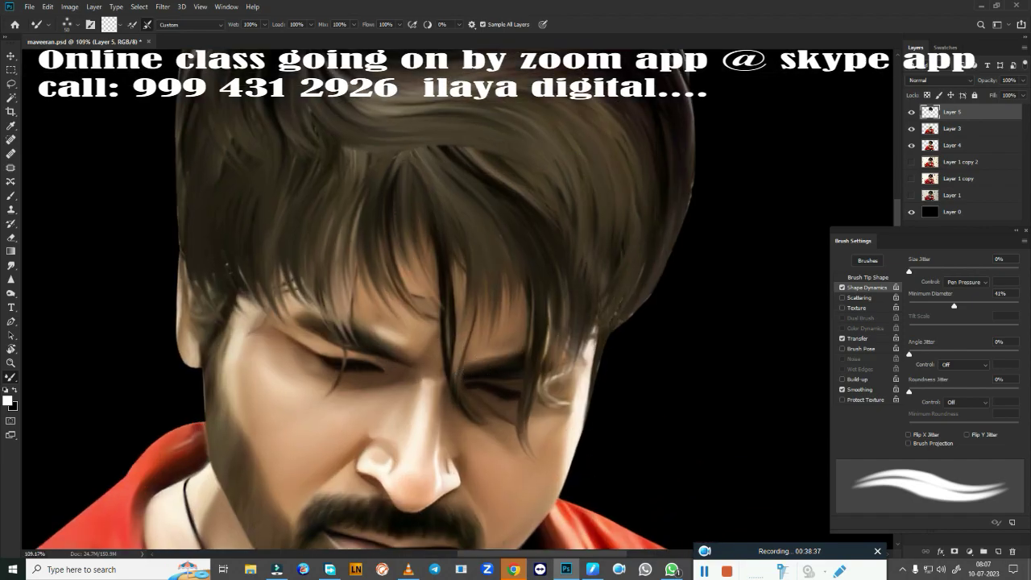
{"action": "left_click_drag", "start_coordinate": [408, 161], "coordinate": [330, 77]}
{"action": "left_click_drag", "start_coordinate": [555, 238], "coordinate": [387, 188]}
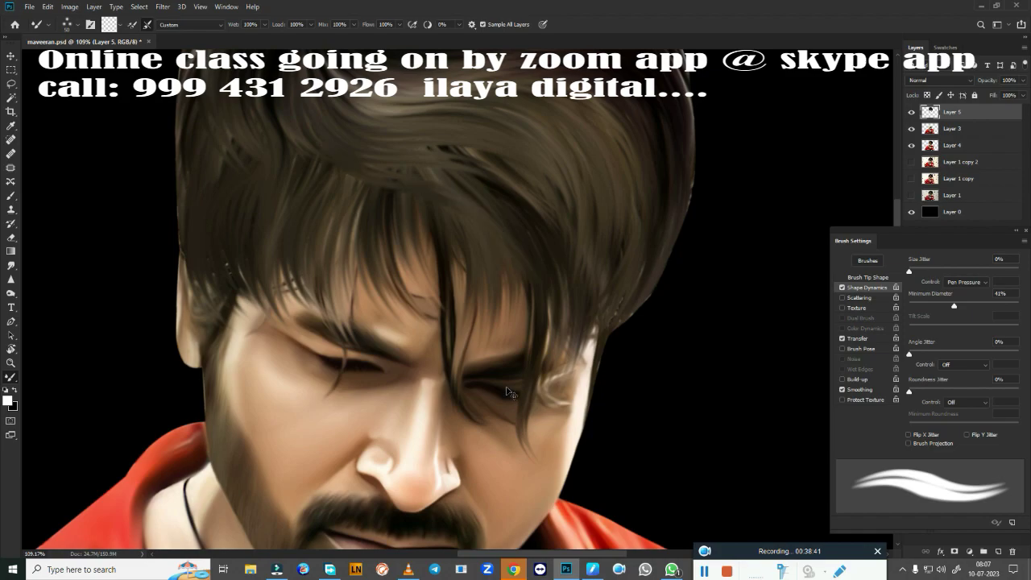
Select Layer 0 and bring up Fill (Shift+F5) to fill the background grey
{"action": "scroll", "coordinate": [562, 271], "scroll_direction": "up", "scroll_amount": 5}
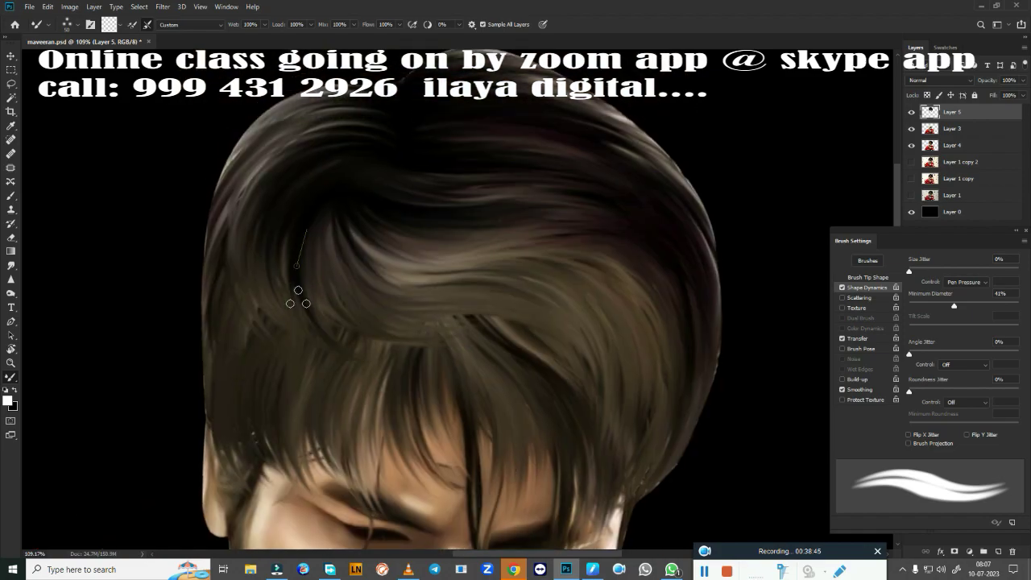
{"action": "scroll", "coordinate": [474, 414], "scroll_direction": "down", "scroll_amount": 5}
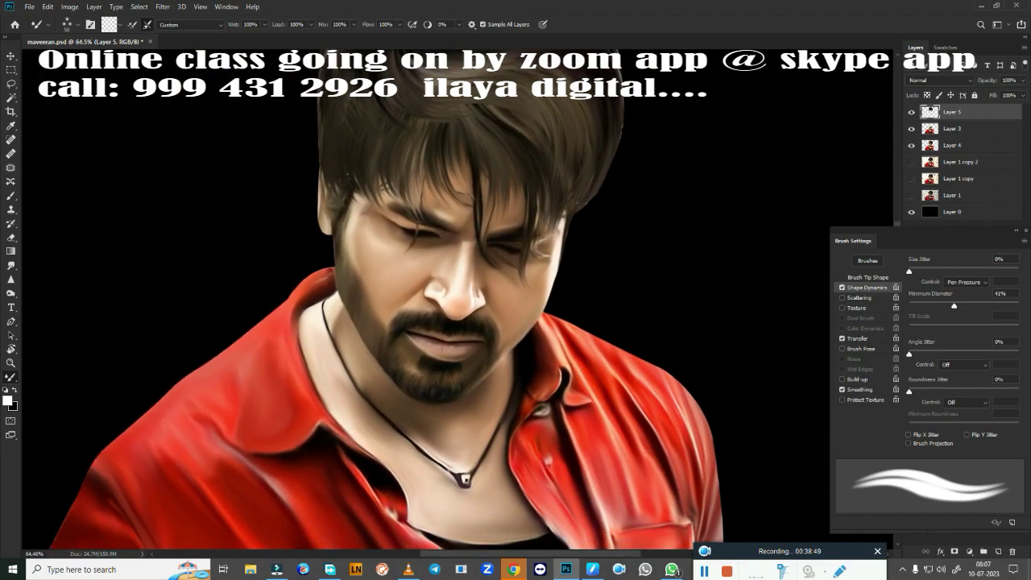
{"action": "left_click", "coordinate": [952, 211]}
{"action": "key", "text": "shift+F5"}
Confirm the grey background fill and merge Layer 3 into Layer 5
{"action": "key", "text": "Return"}
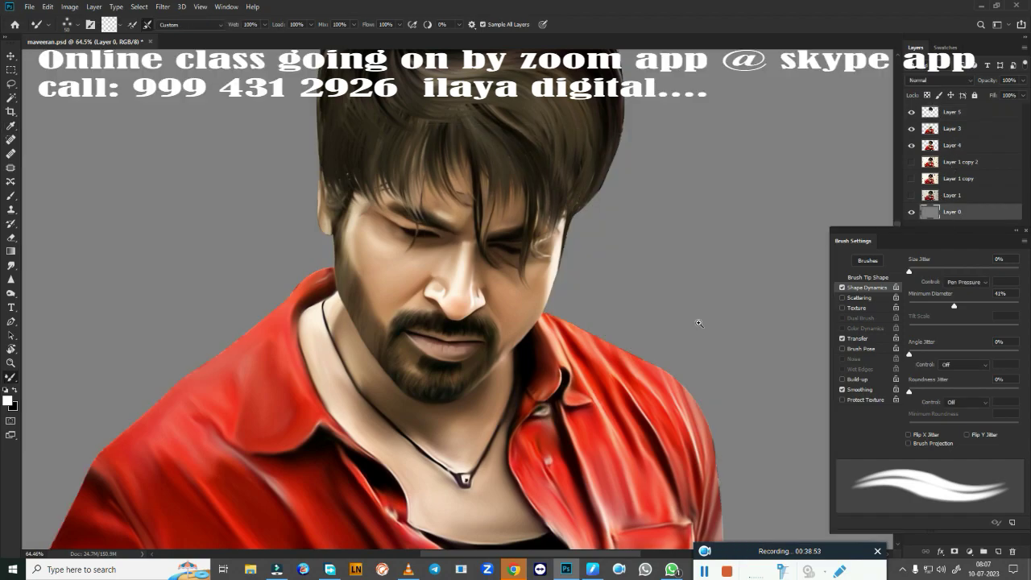
{"action": "scroll", "coordinate": [520, 315], "scroll_direction": "down", "scroll_amount": 3}
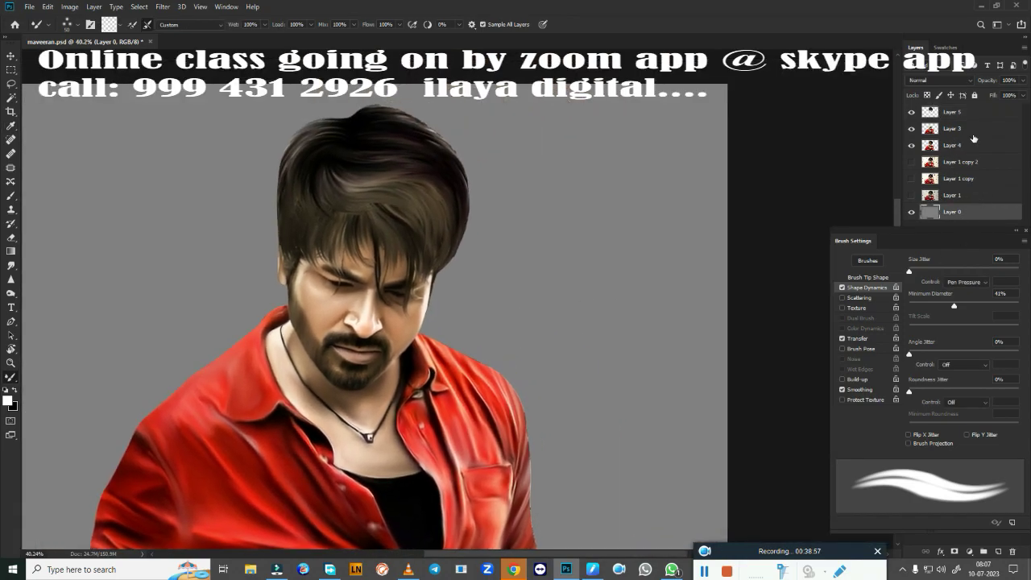
{"action": "left_click", "coordinate": [974, 128]}
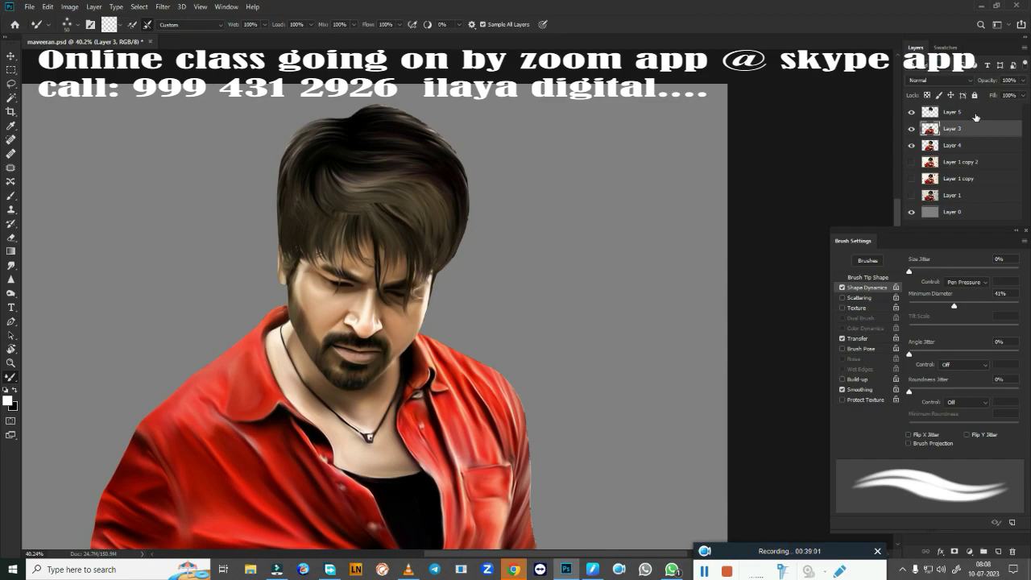
{"action": "left_click", "coordinate": [975, 117], "text": "shift"}
{"action": "key", "text": "ctrl+e"}
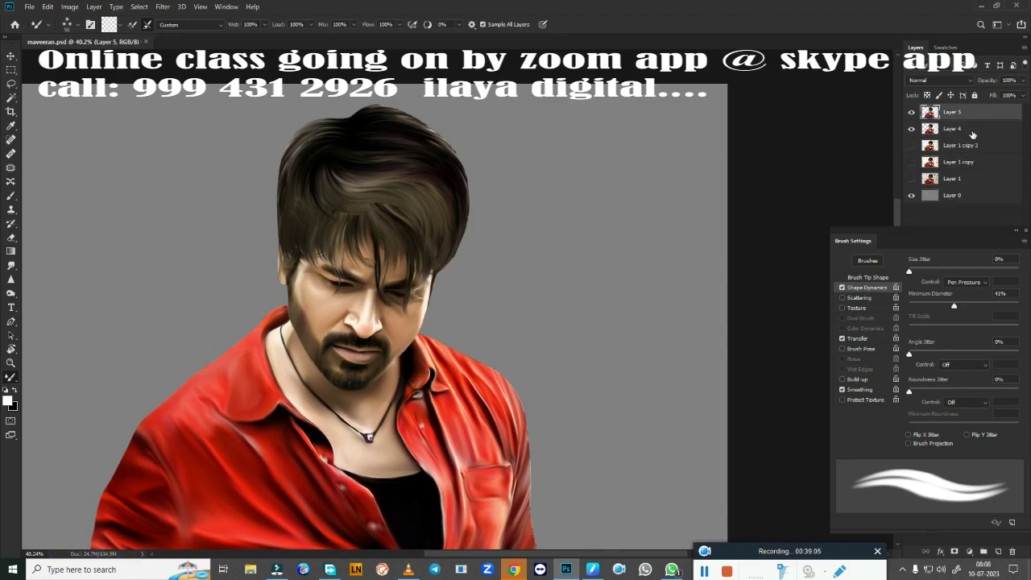
Merge Layer 4 into Layer 5 and copy the selected figure onto a new Layer 6
{"action": "left_click", "coordinate": [972, 132], "text": "shift"}
{"action": "key", "text": "ctrl+e"}
{"action": "left_click", "coordinate": [928, 112], "text": "ctrl"}
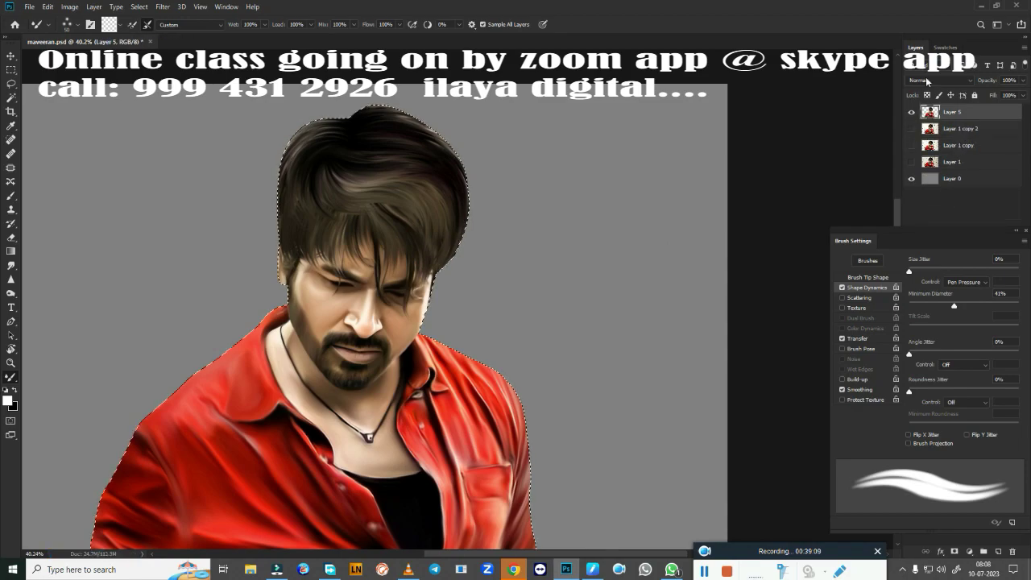
{"action": "key", "text": "ctrl+j"}
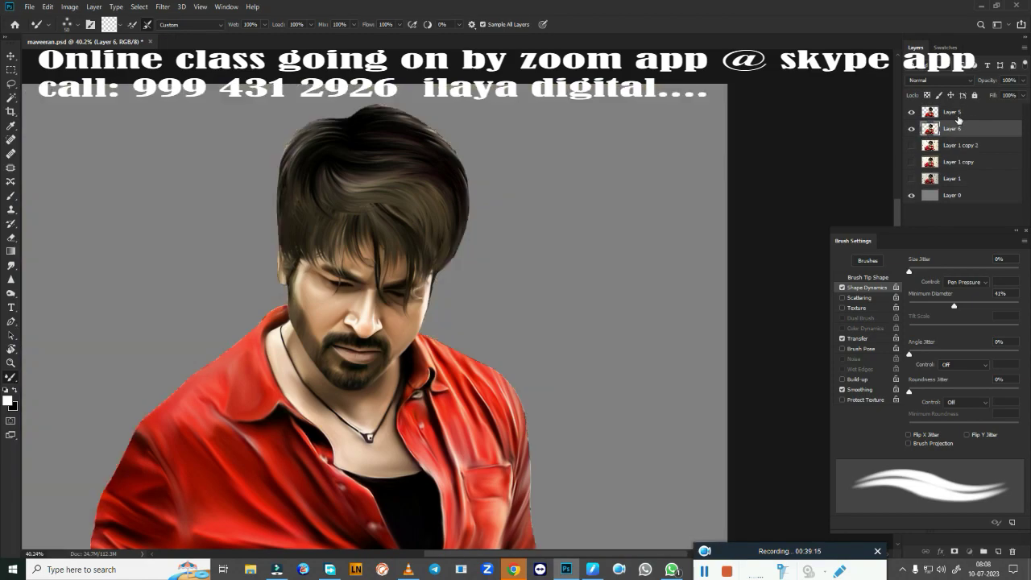
Load Layer 5's figure as a selection on Layer 6 and zoom out to about 31%
{"action": "left_click", "coordinate": [954, 112]}
{"action": "left_click_drag", "start_coordinate": [468, 214], "coordinate": [488, 217]}
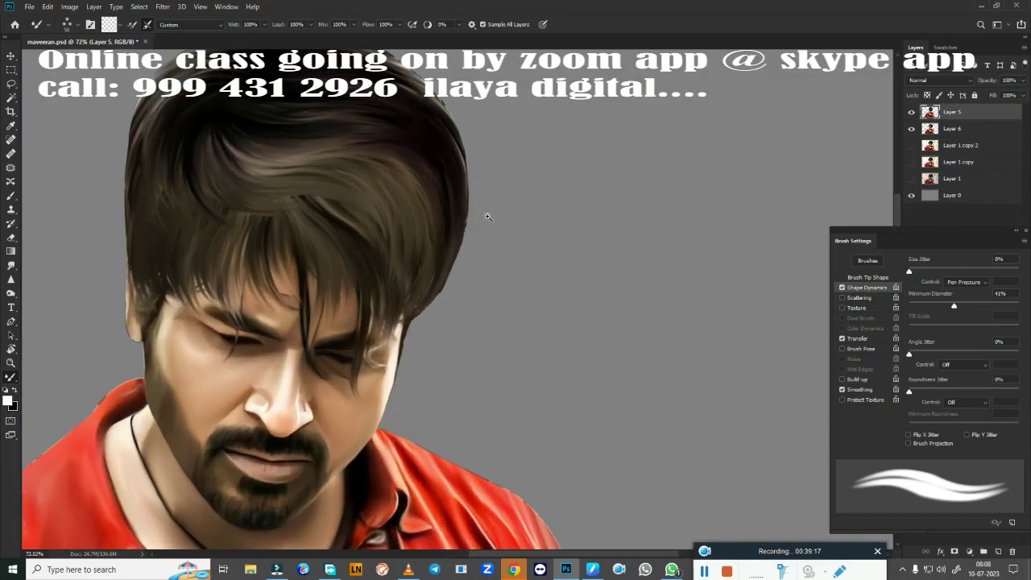
{"action": "left_click", "coordinate": [923, 113], "text": "ctrl"}
{"action": "left_click", "coordinate": [979, 135]}
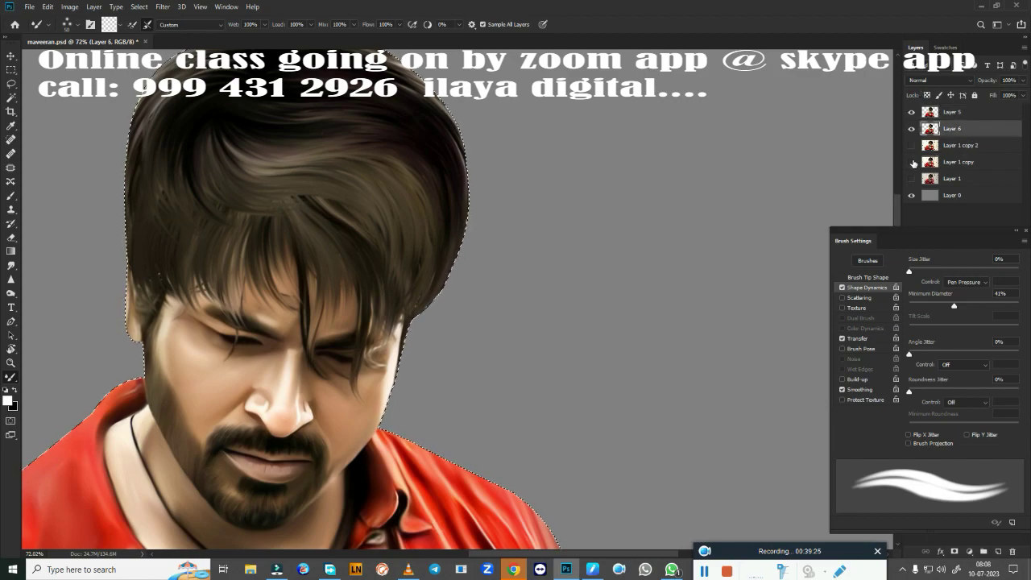
{"action": "left_click_drag", "start_coordinate": [415, 232], "coordinate": [442, 252]}
{"action": "scroll", "coordinate": [442, 252], "scroll_direction": "down", "scroll_amount": 2}
{"action": "scroll", "coordinate": [641, 361], "scroll_direction": "down", "scroll_amount": 1}
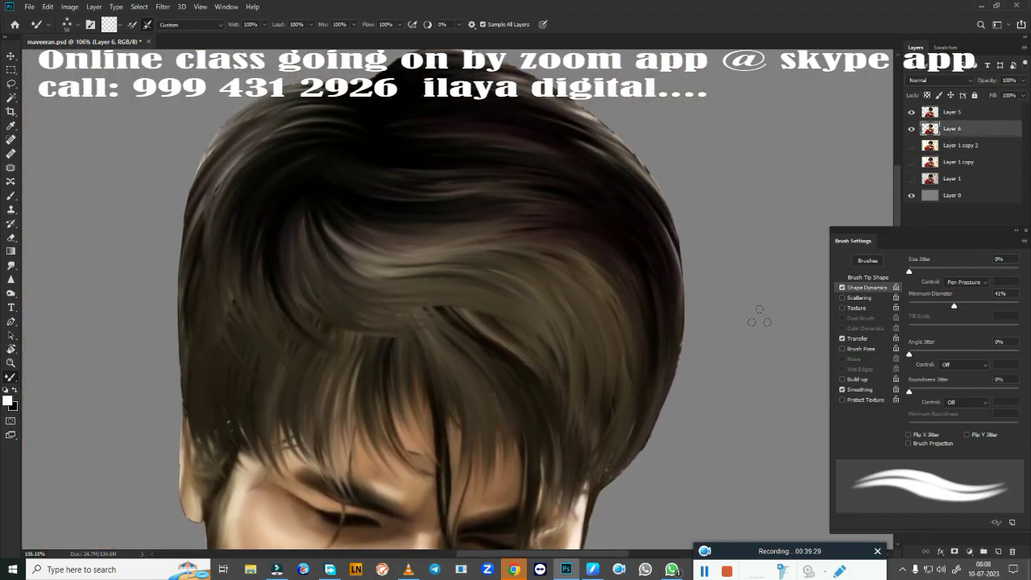
{"action": "scroll", "coordinate": [759, 311], "scroll_direction": "down", "scroll_amount": 2}
{"action": "scroll", "coordinate": [620, 180], "scroll_direction": "down", "scroll_amount": 1}
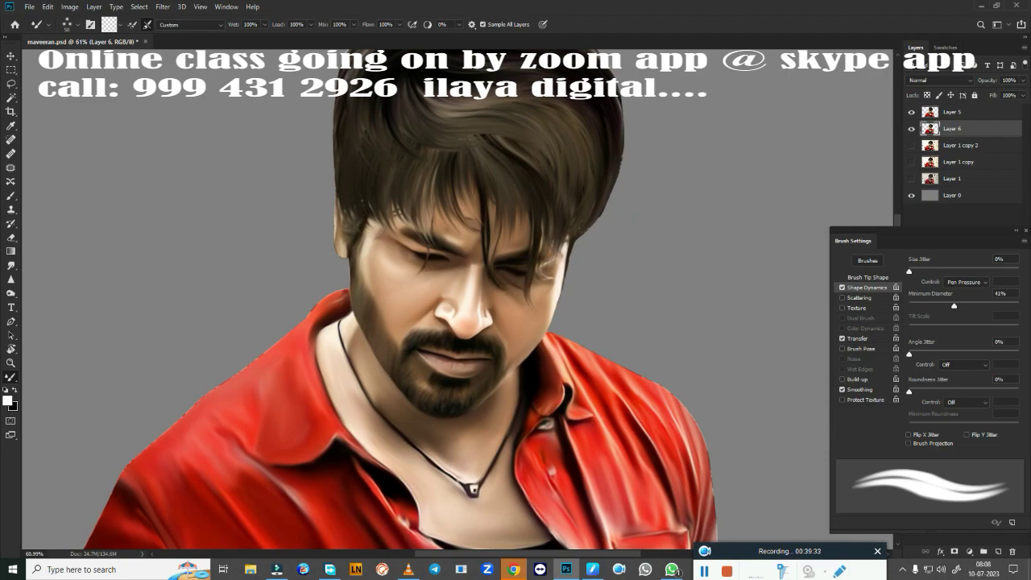
{"action": "scroll", "coordinate": [642, 299], "scroll_direction": "down", "scroll_amount": 2}
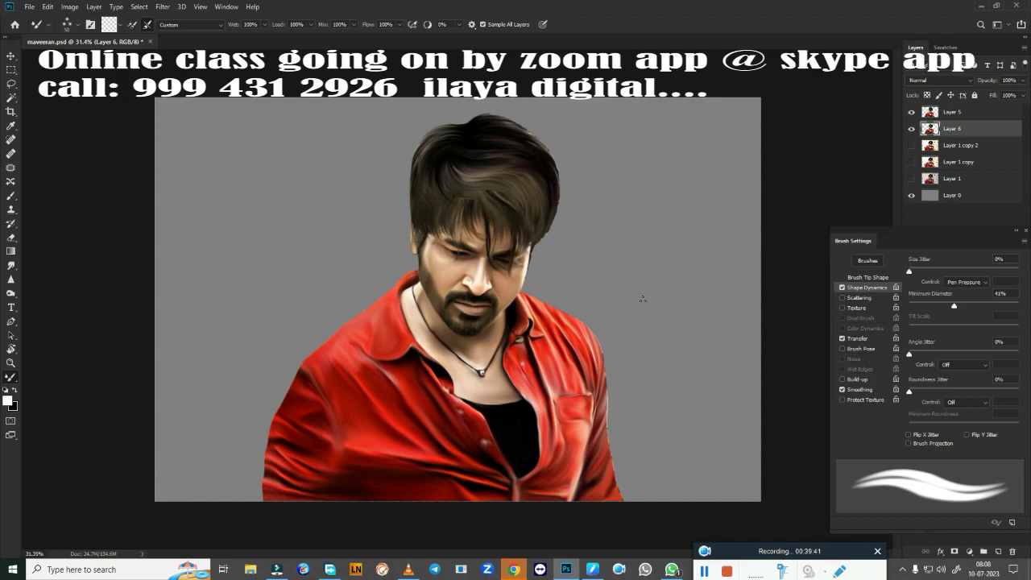
Duplicate Layer 5 and boost the copy's saturation in Hue/Saturation
{"action": "left_click", "coordinate": [976, 118]}
{"action": "key", "text": "ctrl+j"}
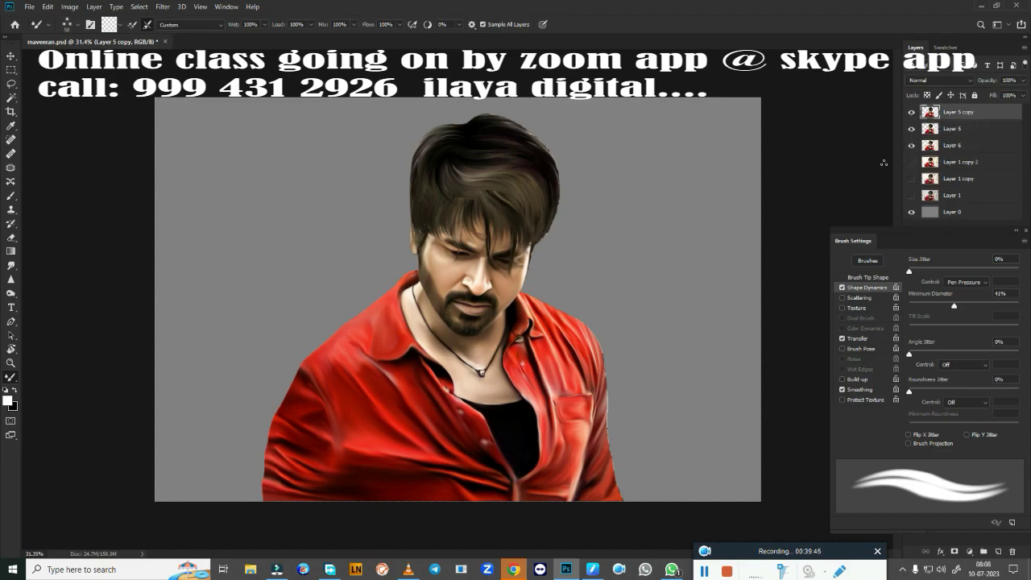
{"action": "key", "text": "ctrl+u"}
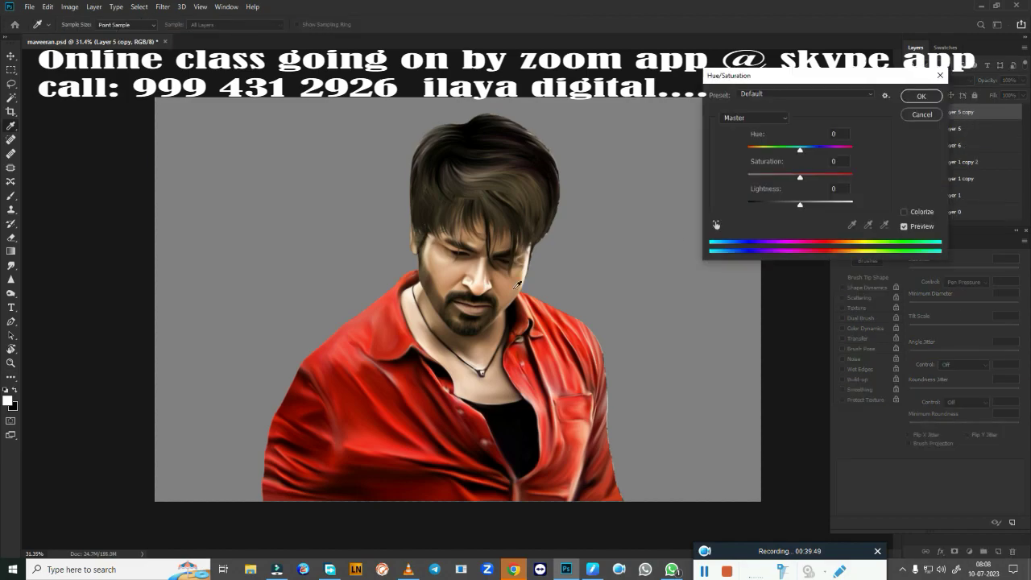
{"action": "scroll", "coordinate": [516, 283], "scroll_direction": "up", "scroll_amount": 2}
{"action": "left_click_drag", "start_coordinate": [812, 180], "coordinate": [817, 180]}
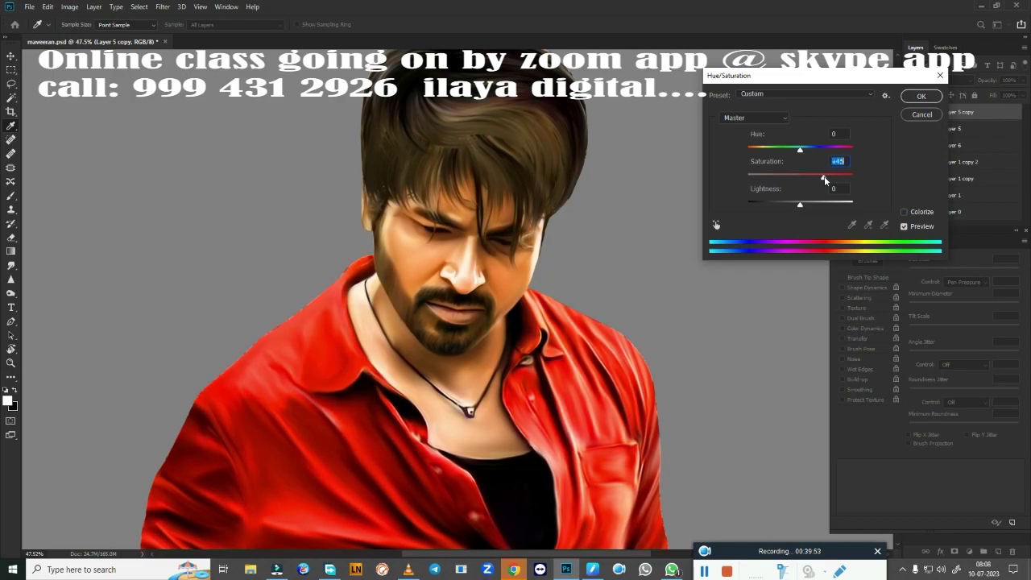
{"action": "left_click", "coordinate": [916, 98]}
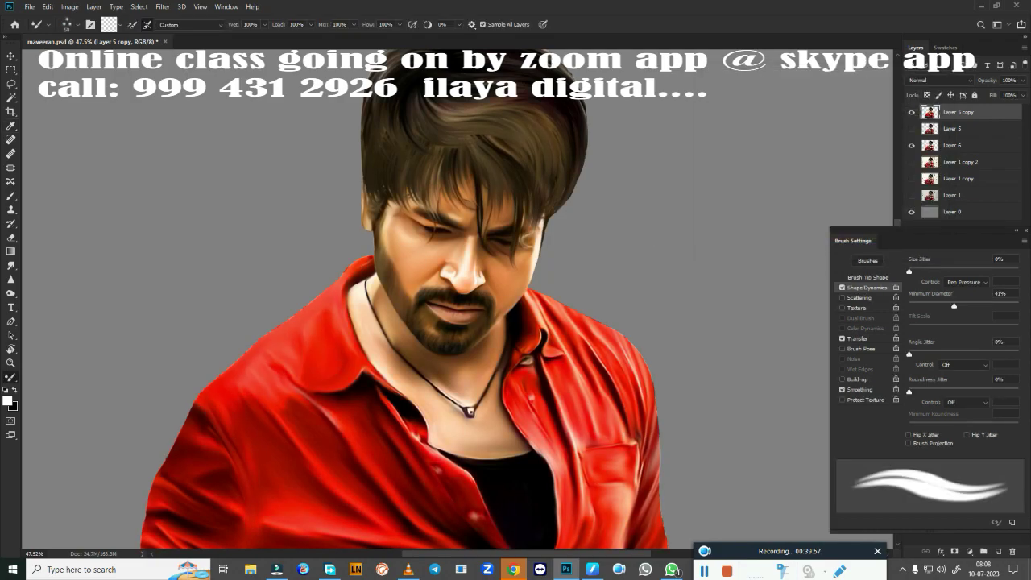
Select the highlights with Color Range, apply Color Balance to them, then deselect
{"action": "left_click", "coordinate": [140, 6]}
{"action": "left_click", "coordinate": [149, 172]}
{"action": "left_click", "coordinate": [690, 100]}
{"action": "left_click", "coordinate": [691, 109]}
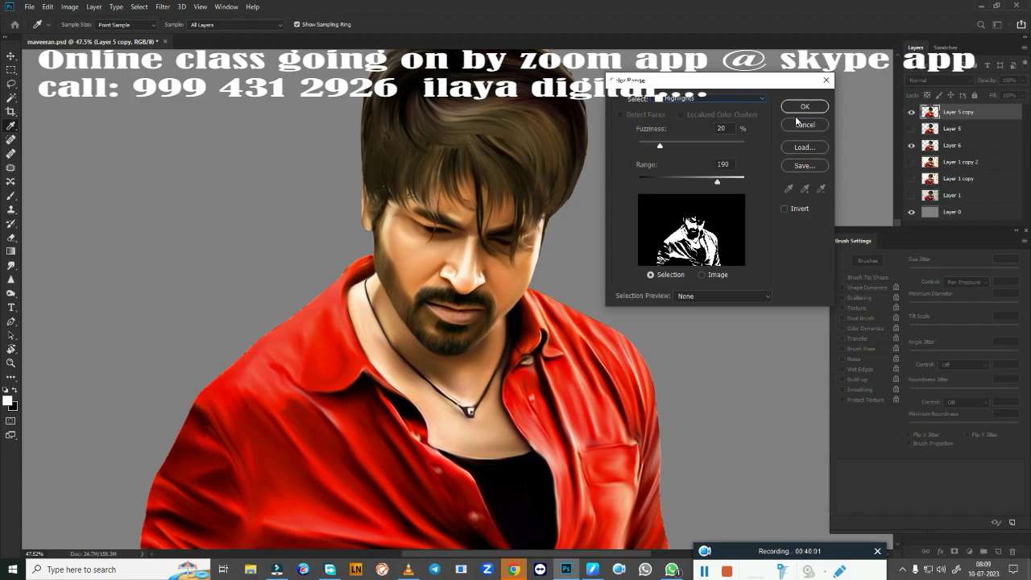
{"action": "left_click", "coordinate": [804, 106]}
{"action": "key", "text": "ctrl+b"}
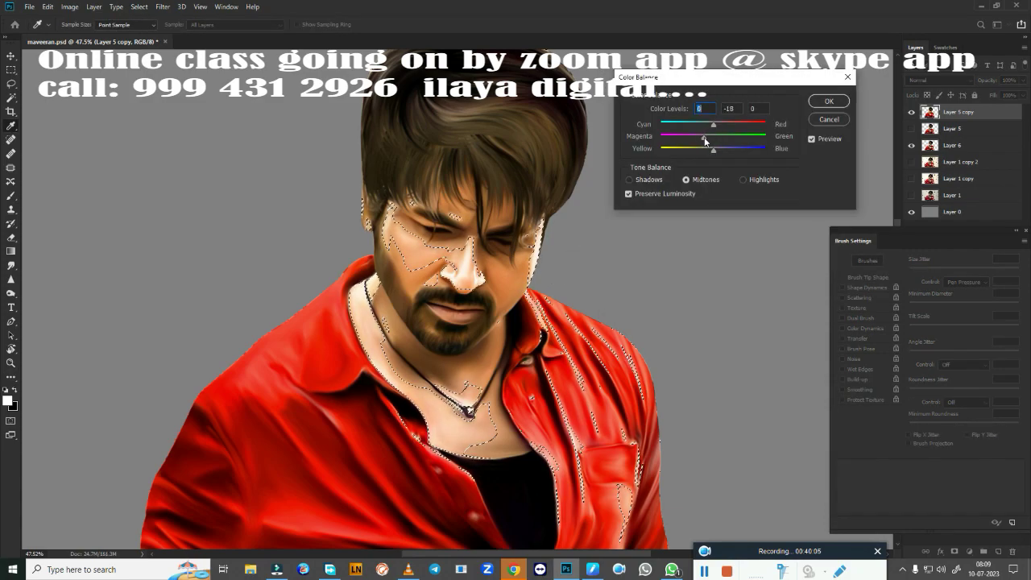
{"action": "key", "text": "Return"}
{"action": "key", "text": "b"}
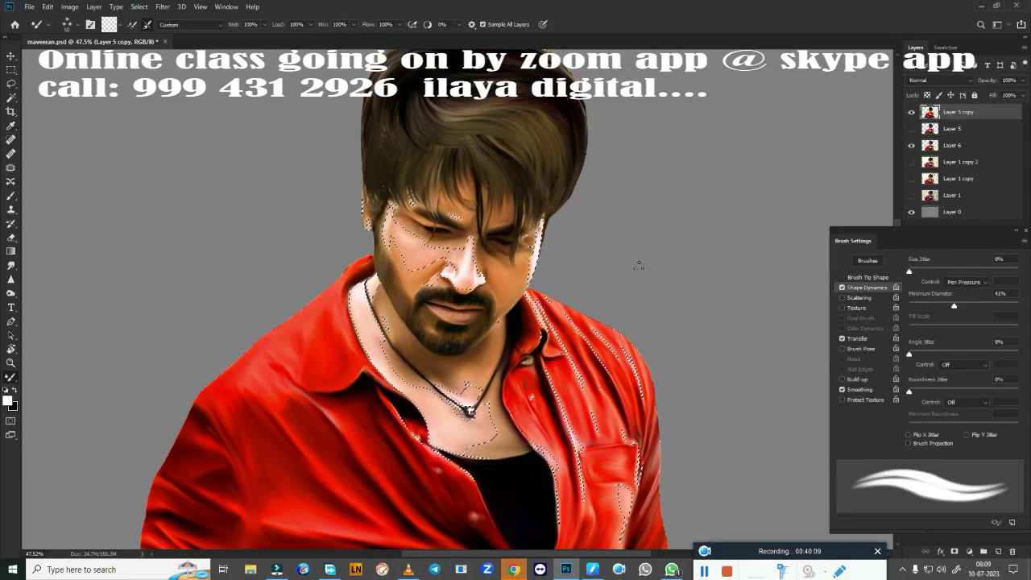
{"action": "key", "text": "ctrl+d"}
Apply Color Balance warming the shadows toward red and adjusting highlights, then fit the view
{"action": "key", "text": "ctrl+b"}
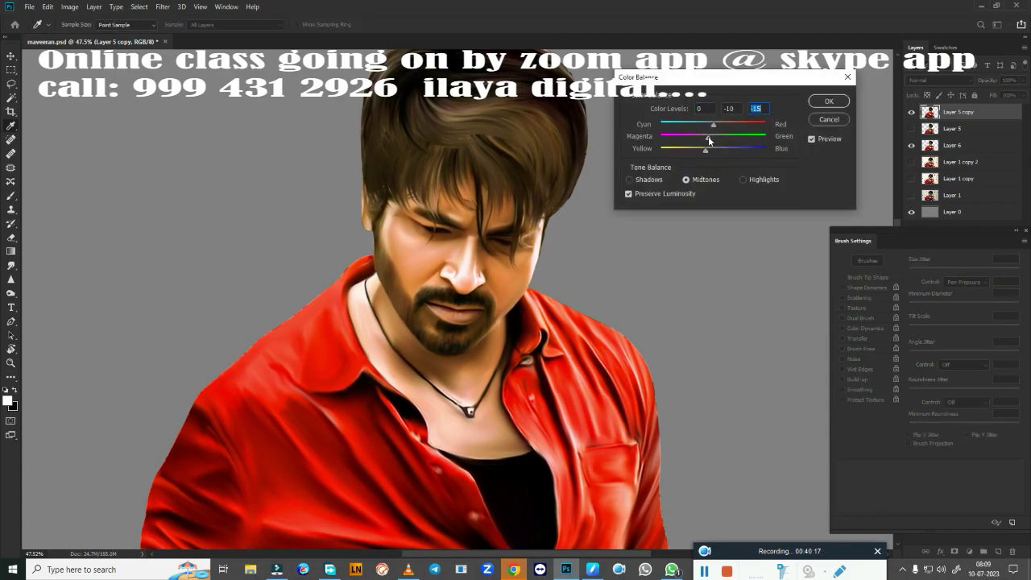
{"action": "key", "text": "ctrl+1"}
{"action": "left_click_drag", "start_coordinate": [715, 122], "coordinate": [726, 147]}
{"action": "key", "text": "ctrl+3"}
{"action": "key", "text": "Return"}
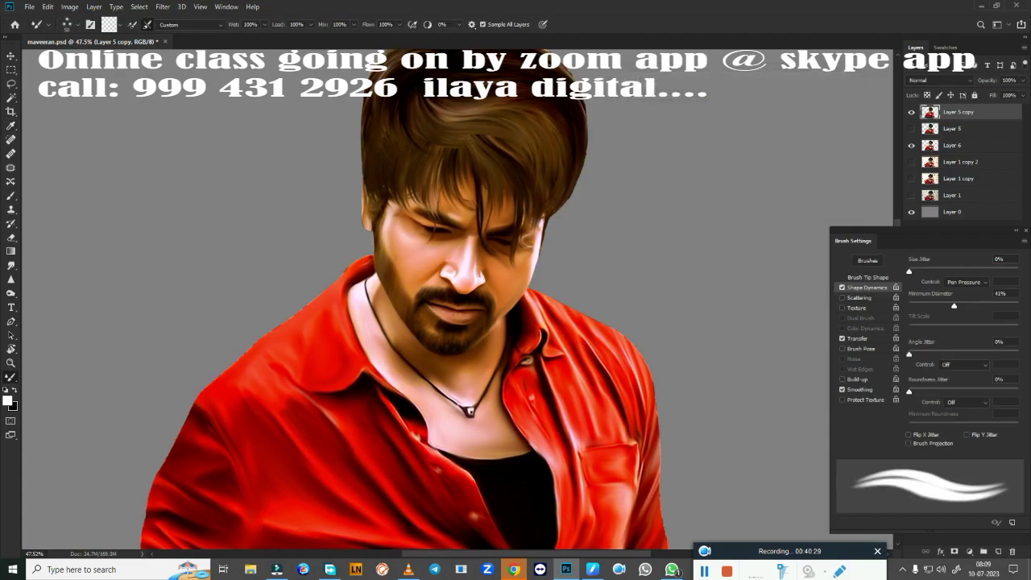
{"action": "key", "text": "ctrl+0"}
Deepen shadows with Curves, setting the Red channel black point to 6, then duplicate the layer
{"action": "key", "text": "ctrl+m"}
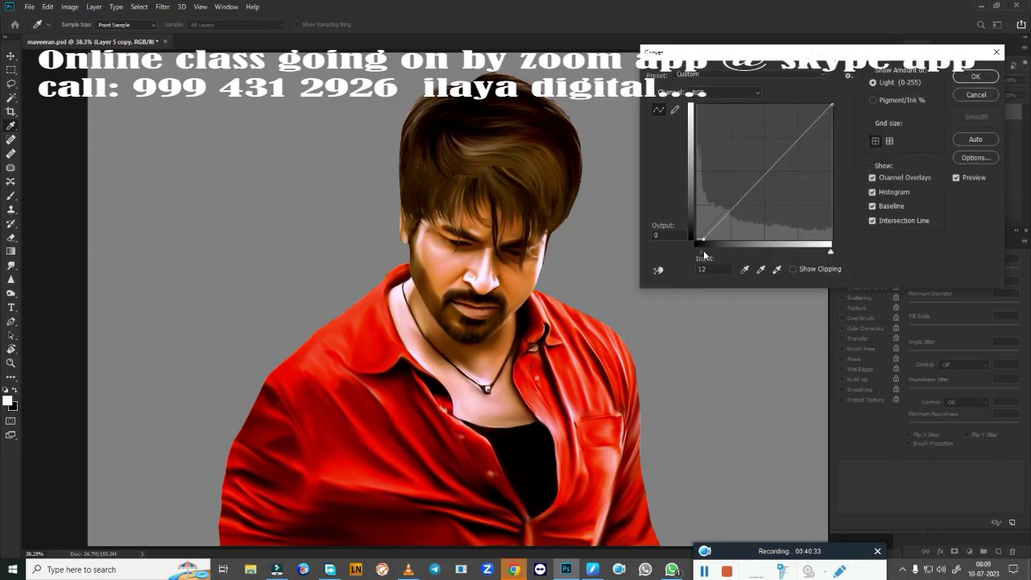
{"action": "left_click_drag", "start_coordinate": [703, 256], "coordinate": [704, 255]}
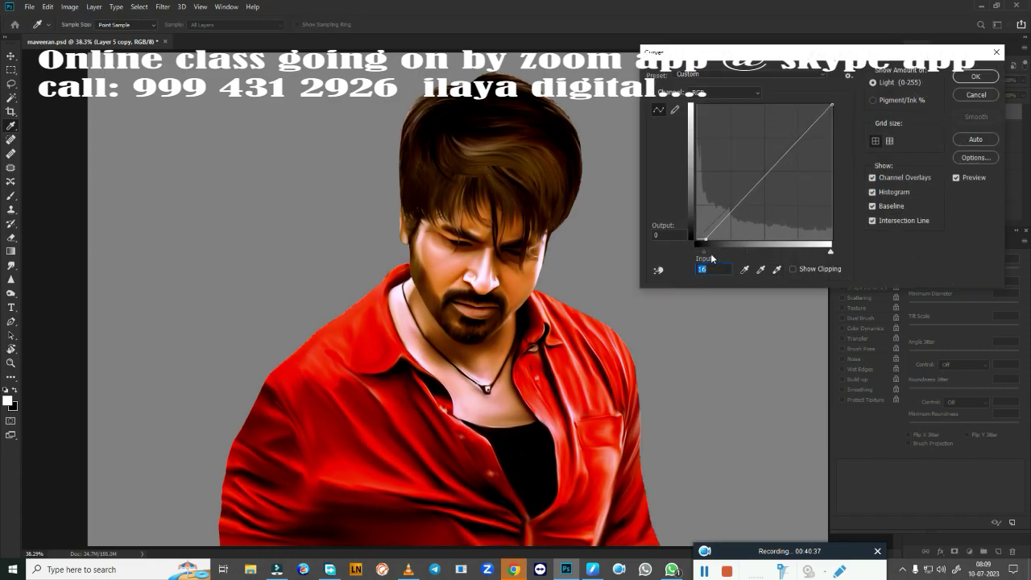
{"action": "left_click", "coordinate": [725, 93]}
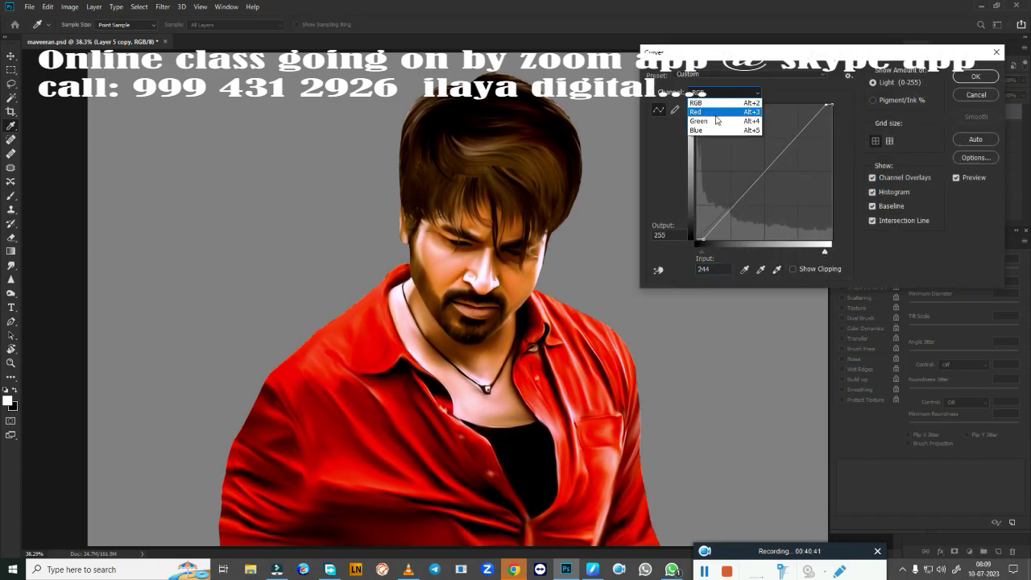
{"action": "left_click", "coordinate": [714, 138]}
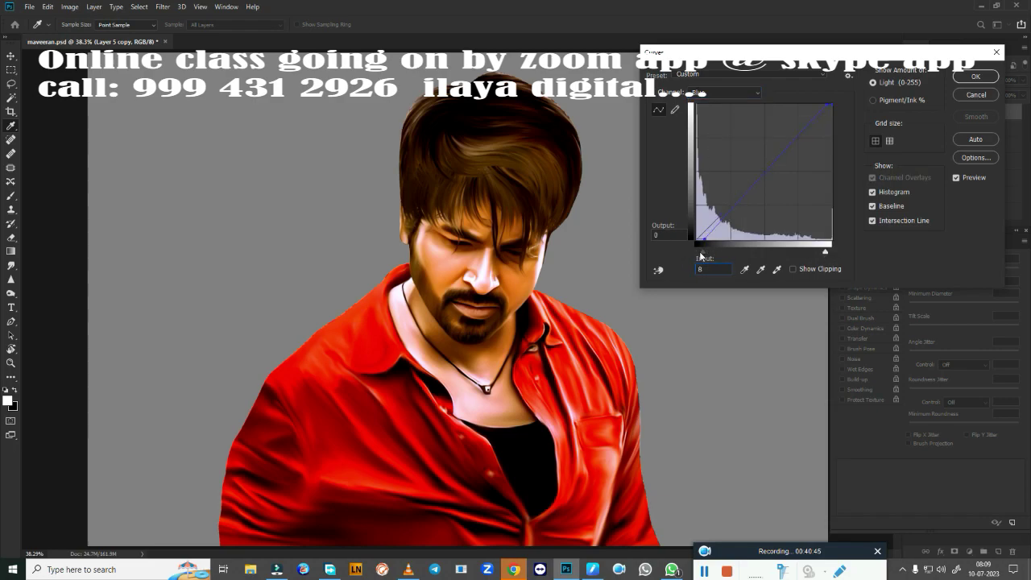
{"action": "left_click", "coordinate": [728, 93]}
{"action": "left_click", "coordinate": [717, 113]}
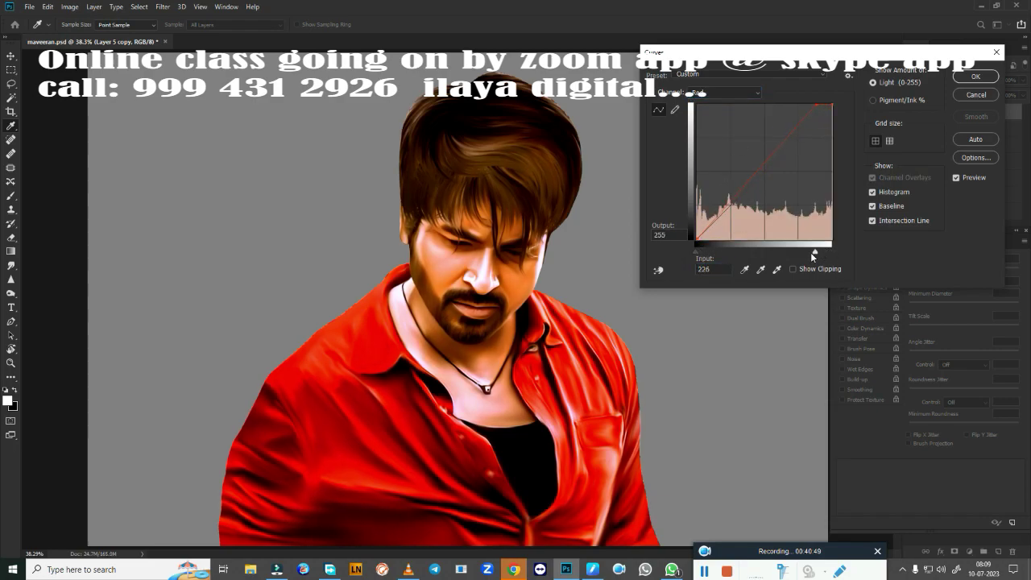
{"action": "left_click_drag", "start_coordinate": [813, 256], "coordinate": [815, 253]}
{"action": "left_click_drag", "start_coordinate": [696, 253], "coordinate": [699, 256]}
{"action": "left_click", "coordinate": [975, 76]}
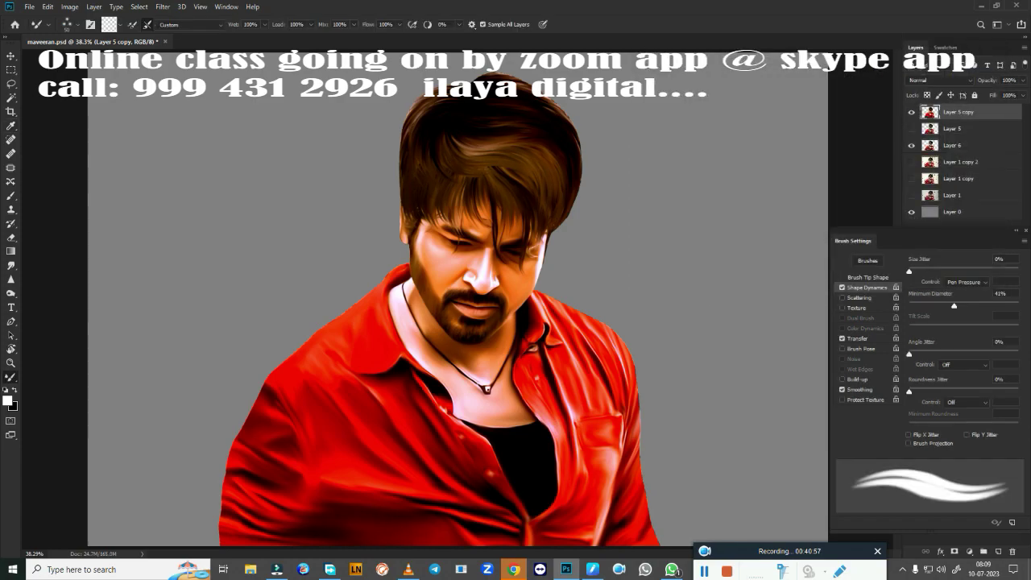
{"action": "key", "text": "ctrl+s"}
{"action": "key", "text": "ctrl+j"}
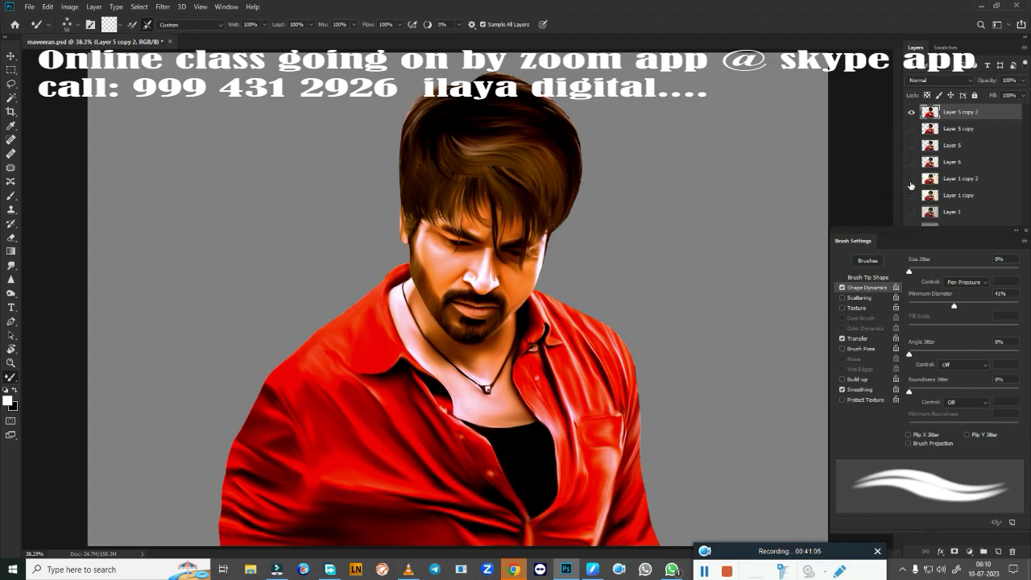
Show the splatter photo layer under the painted portrait and add a new empty Layer 7
{"action": "left_click", "coordinate": [911, 211]}
{"action": "left_click", "coordinate": [912, 112]}
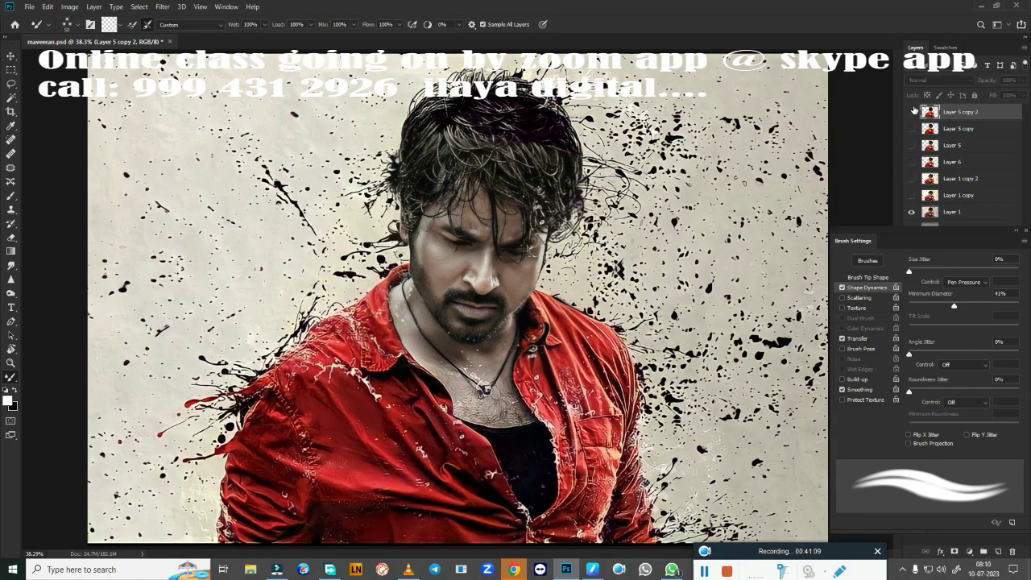
{"action": "left_click", "coordinate": [912, 112]}
{"action": "left_click", "coordinate": [997, 550]}
Choose a 45 px strand-style hair brush preset
{"action": "scroll", "coordinate": [457, 303], "scroll_direction": "up", "scroll_amount": 5}
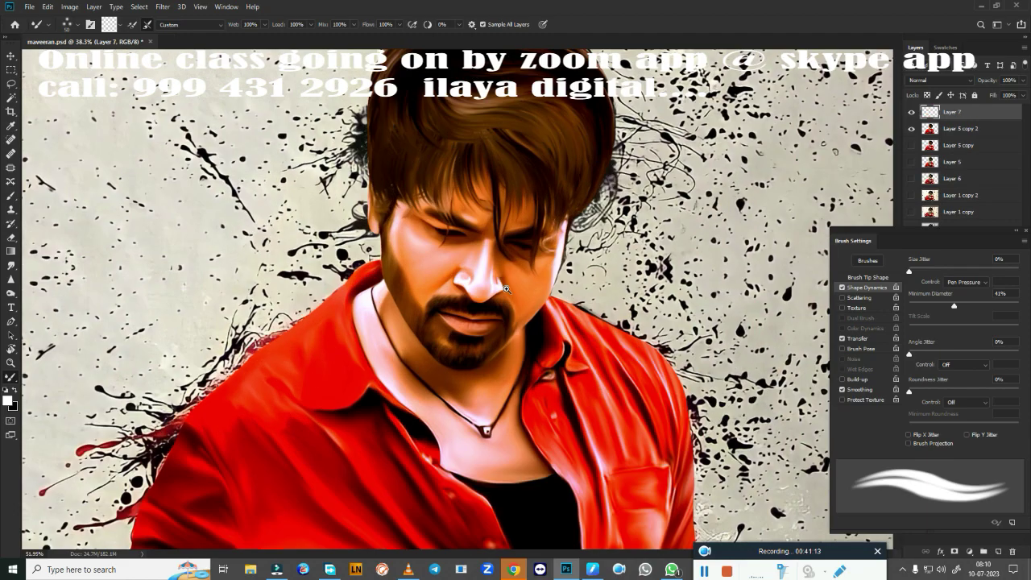
{"action": "right_click", "coordinate": [529, 278]}
{"action": "left_click", "coordinate": [507, 507]}
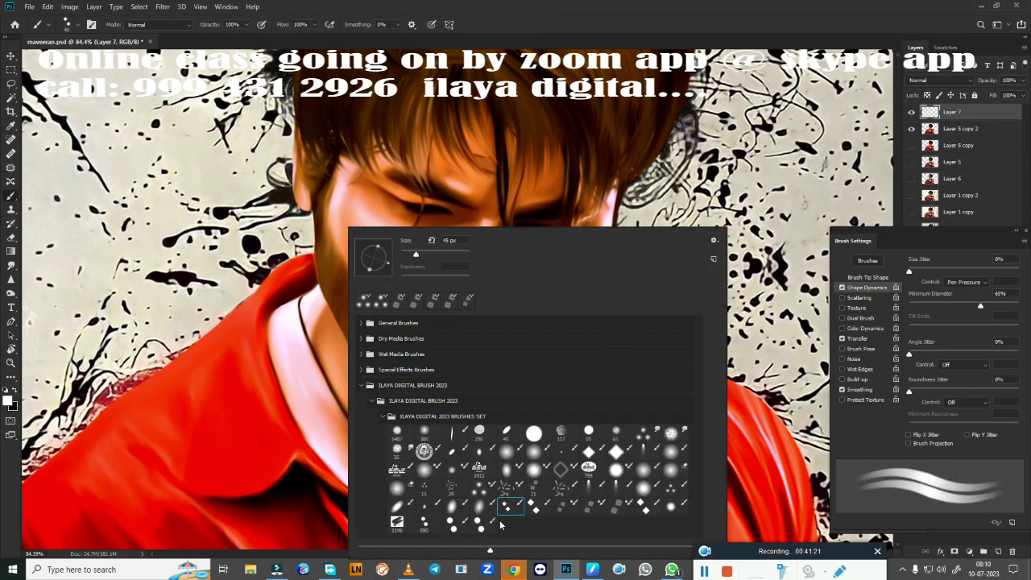
{"action": "left_click", "coordinate": [673, 488]}
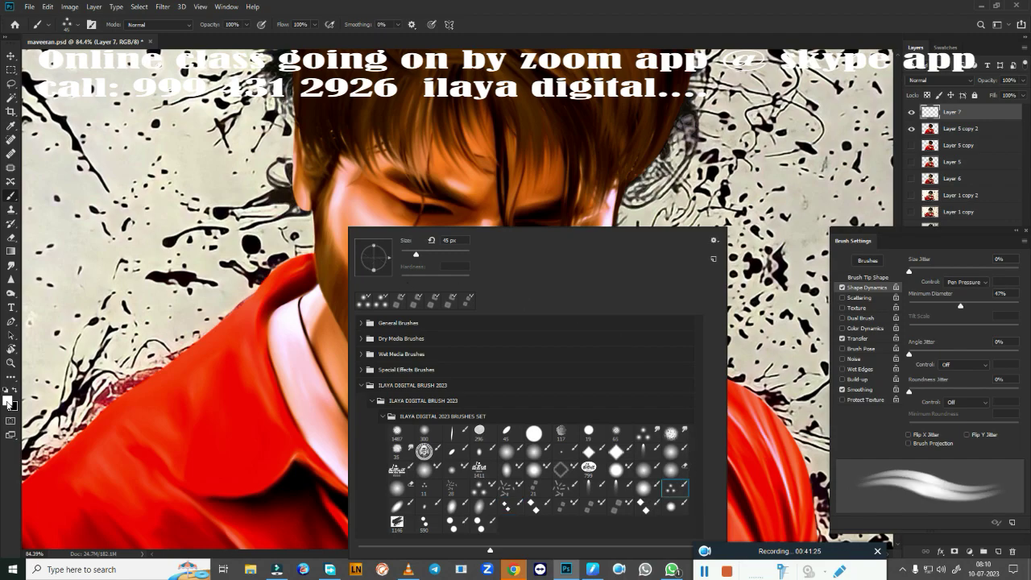
Set the foreground colour to light blue, then reopen the Color Picker on an orange hue
{"action": "left_click", "coordinate": [8, 401]}
{"action": "left_click", "coordinate": [862, 346]}
{"action": "left_click", "coordinate": [802, 282]}
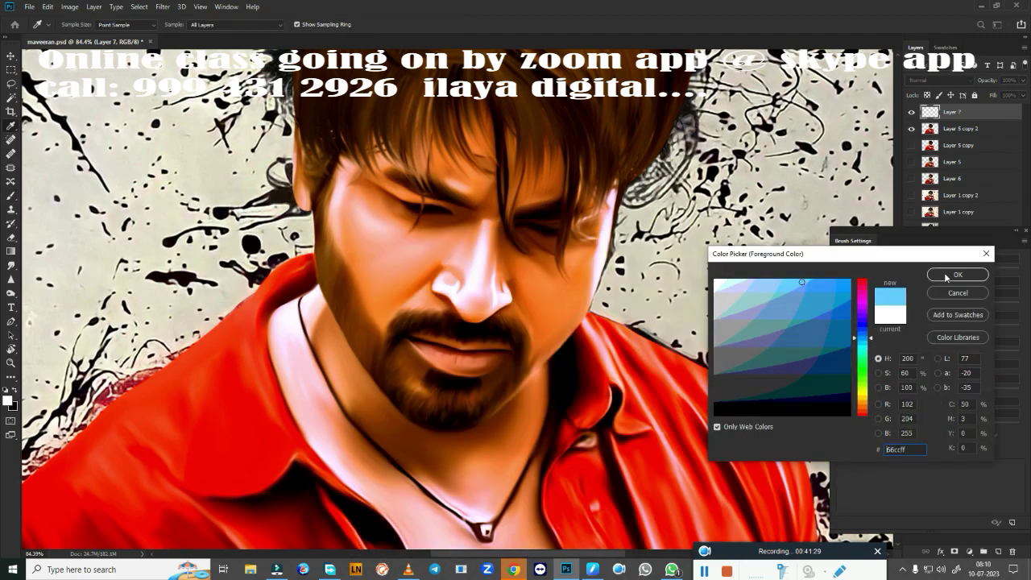
{"action": "left_click", "coordinate": [957, 274]}
{"action": "scroll", "coordinate": [343, 386], "scroll_direction": "up", "scroll_amount": 3}
{"action": "scroll", "coordinate": [338, 393], "scroll_direction": "down", "scroll_amount": 2}
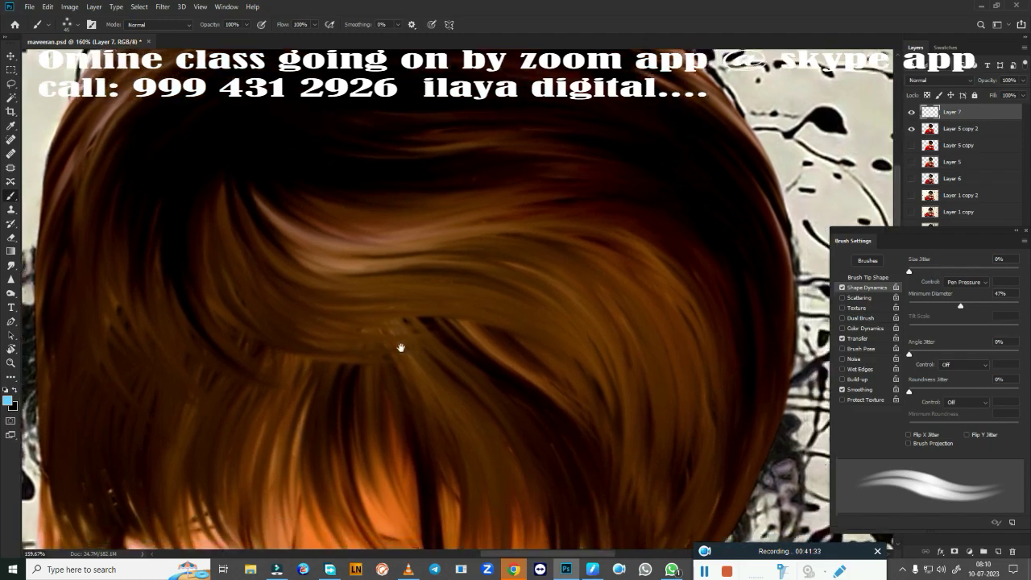
{"action": "scroll", "coordinate": [400, 345], "scroll_direction": "down", "scroll_amount": 2}
{"action": "scroll", "coordinate": [465, 244], "scroll_direction": "up", "scroll_amount": 1}
{"action": "scroll", "coordinate": [426, 322], "scroll_direction": "up", "scroll_amount": 1}
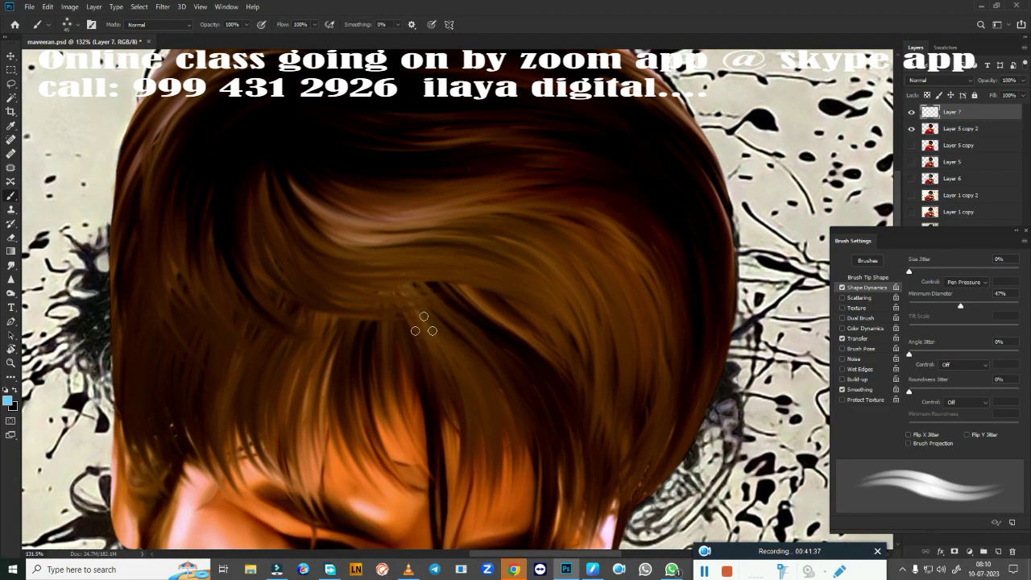
{"action": "left_click", "coordinate": [8, 400]}
{"action": "left_click", "coordinate": [861, 411]}
Confirm orange as the foreground colour and paint first highlight strands along the hair's left edge
{"action": "left_click", "coordinate": [814, 284]}
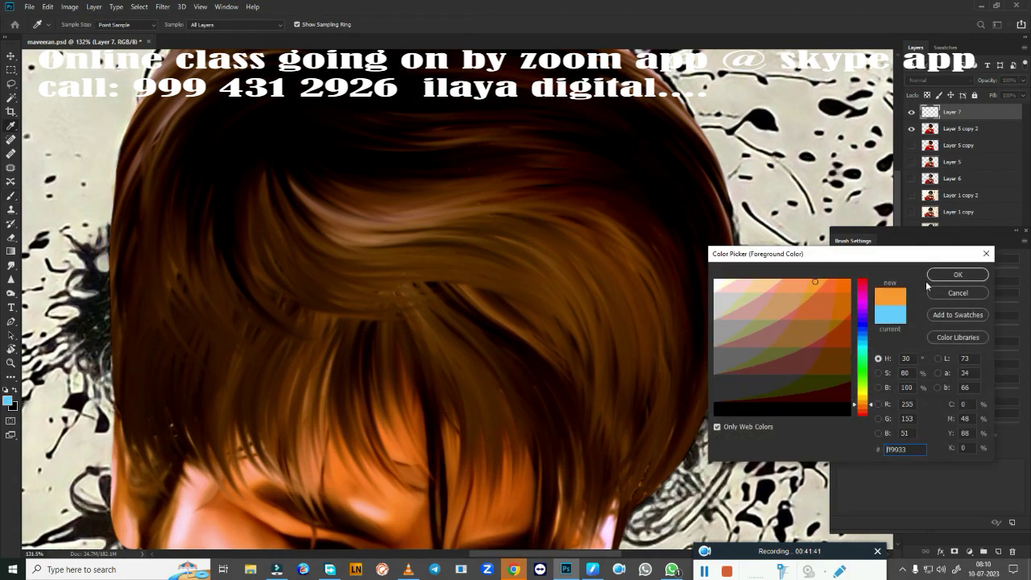
{"action": "left_click", "coordinate": [958, 275]}
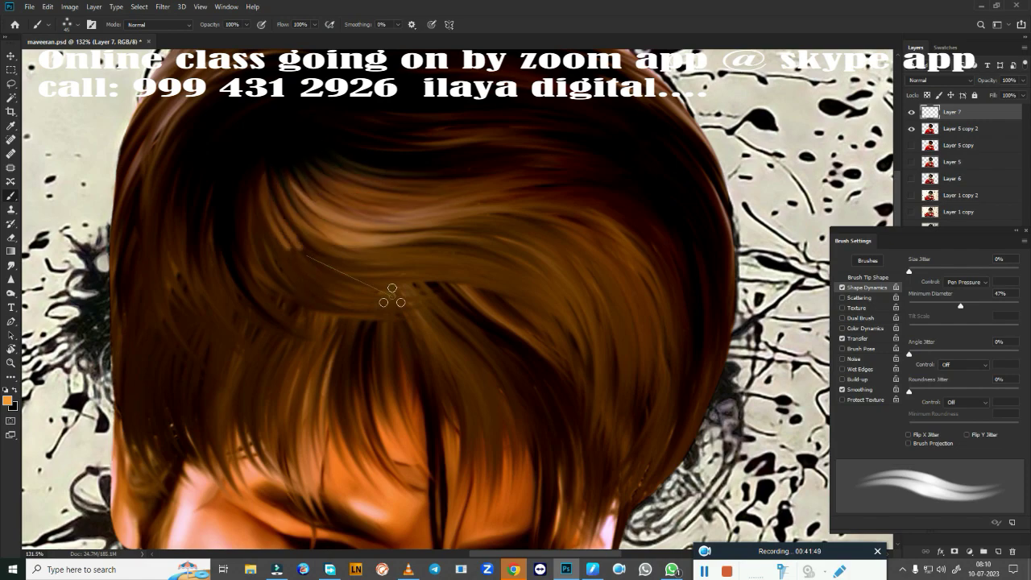
{"action": "left_click_drag", "start_coordinate": [393, 296], "coordinate": [290, 194]}
{"action": "mouse_move", "coordinate": [362, 306]}
{"action": "left_mouse_down"}
{"action": "mouse_move", "coordinate": [258, 209]}
{"action": "mouse_move", "coordinate": [274, 197]}
{"action": "left_mouse_up"}
{"action": "left_click_drag", "start_coordinate": [338, 318], "coordinate": [241, 210]}
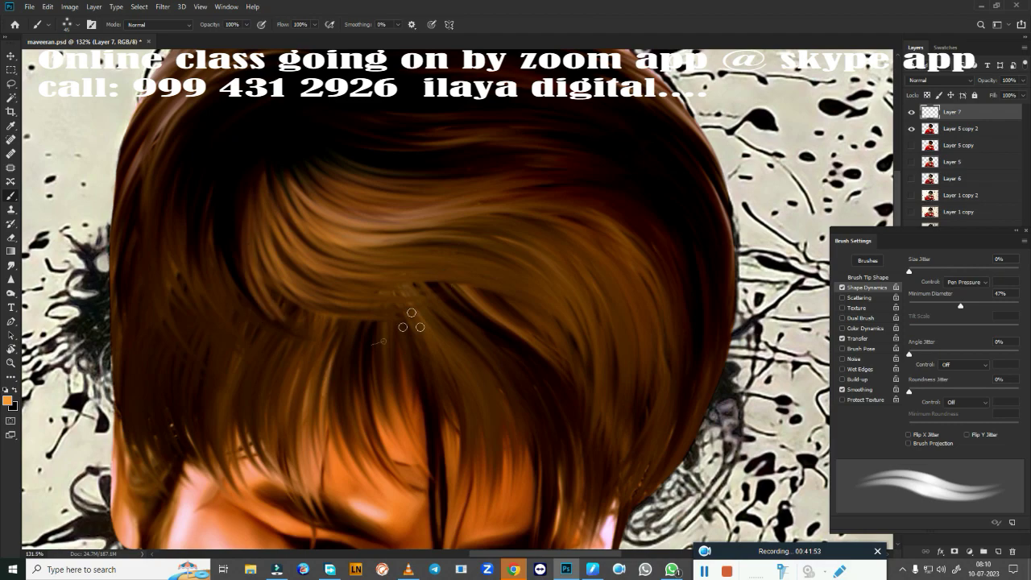
{"action": "scroll", "coordinate": [463, 257], "scroll_direction": "up", "scroll_amount": 5}
{"action": "scroll", "coordinate": [402, 257], "scroll_direction": "left", "scroll_amount": 5}
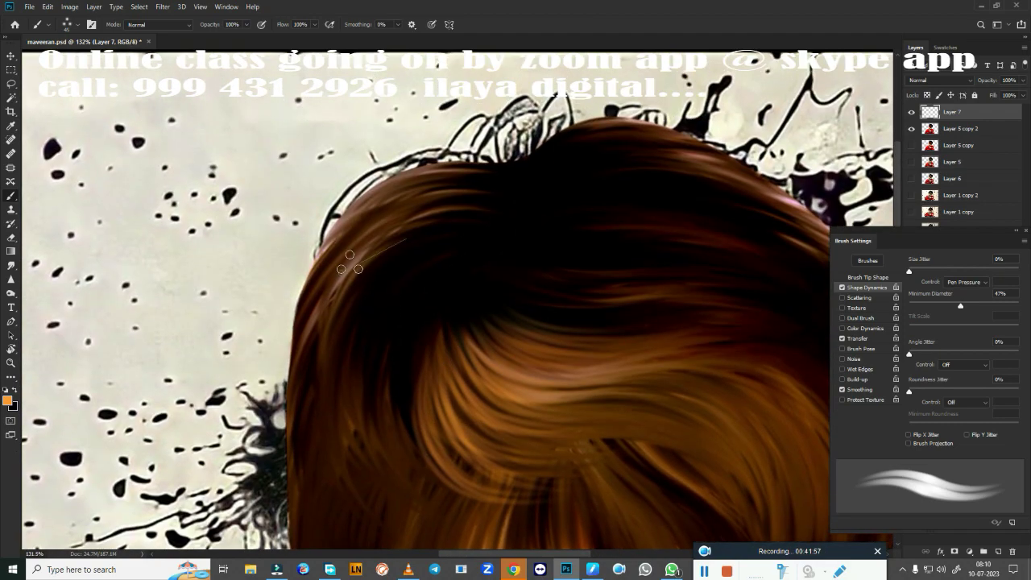
{"action": "left_click_drag", "start_coordinate": [349, 262], "coordinate": [318, 355]}
{"action": "left_click_drag", "start_coordinate": [435, 211], "coordinate": [298, 322]}
{"action": "mouse_move", "coordinate": [462, 173]}
{"action": "left_mouse_down"}
{"action": "mouse_move", "coordinate": [318, 274]}
{"action": "mouse_move", "coordinate": [346, 226]}
{"action": "left_mouse_up"}
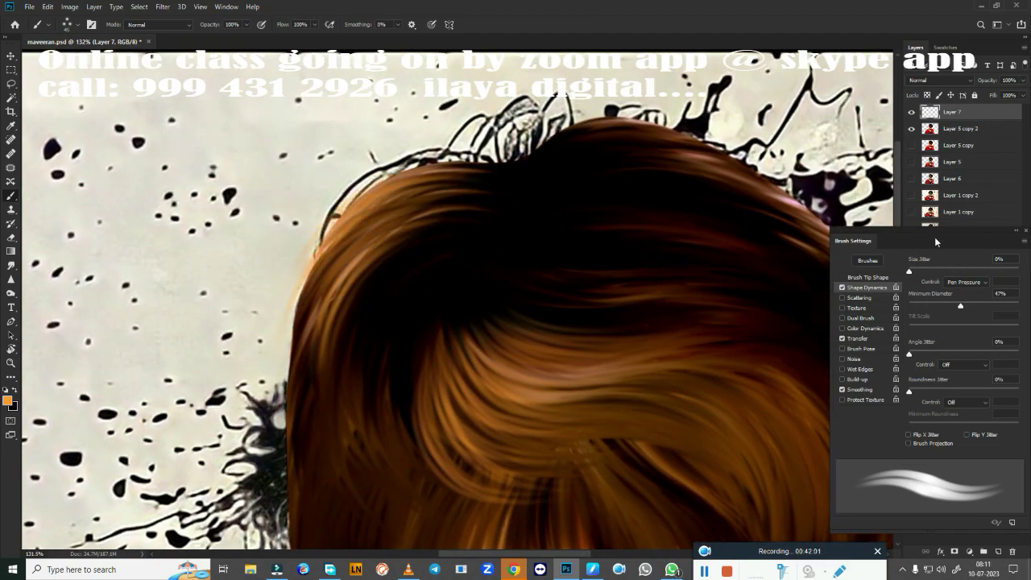
Hide the sketch background to show plain grey and return to Layer 7
{"action": "left_click", "coordinate": [983, 214]}
{"action": "left_click", "coordinate": [1025, 231]}
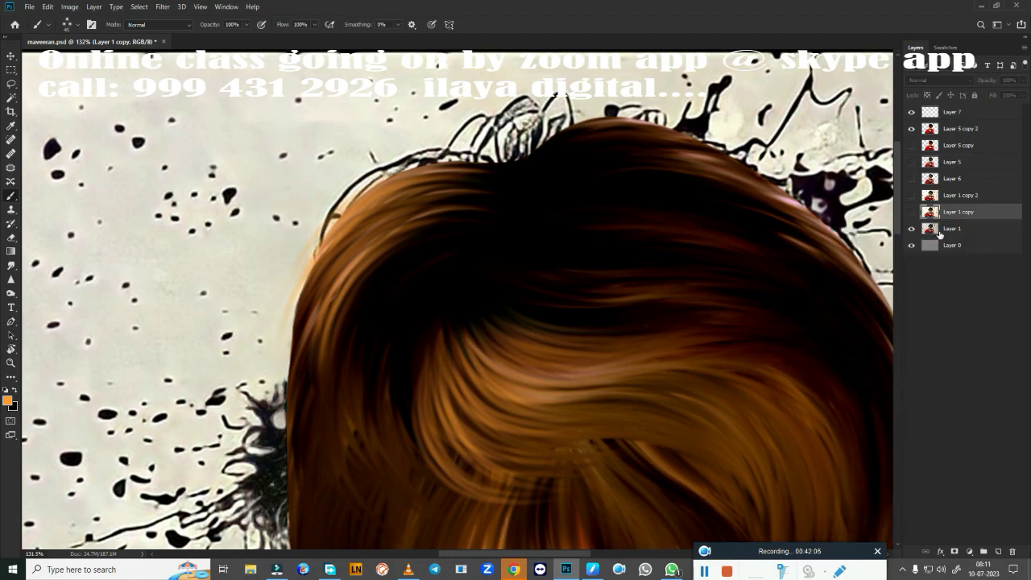
{"action": "left_click", "coordinate": [912, 229]}
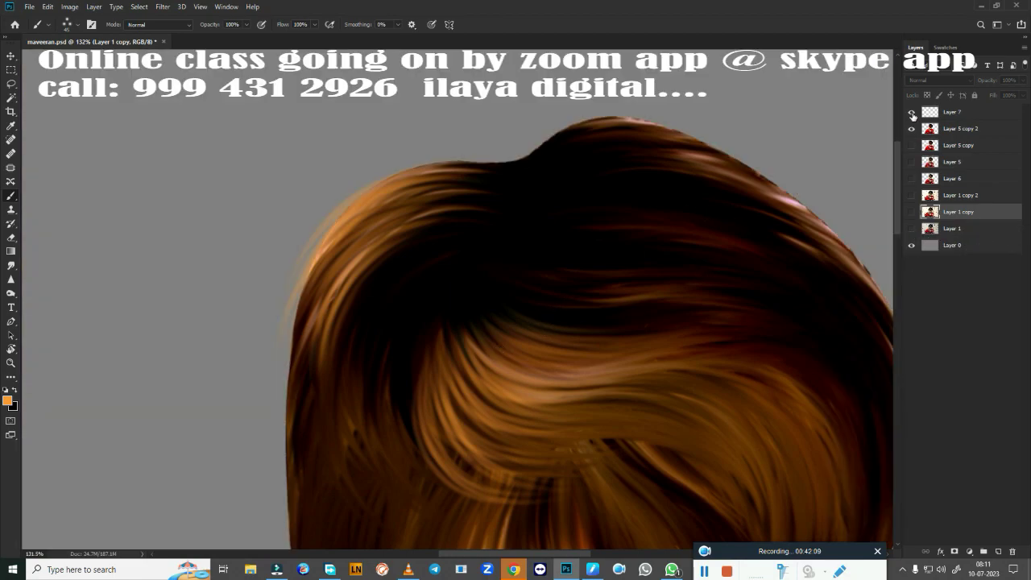
{"action": "double_click", "coordinate": [912, 112]}
{"action": "left_click", "coordinate": [958, 112]}
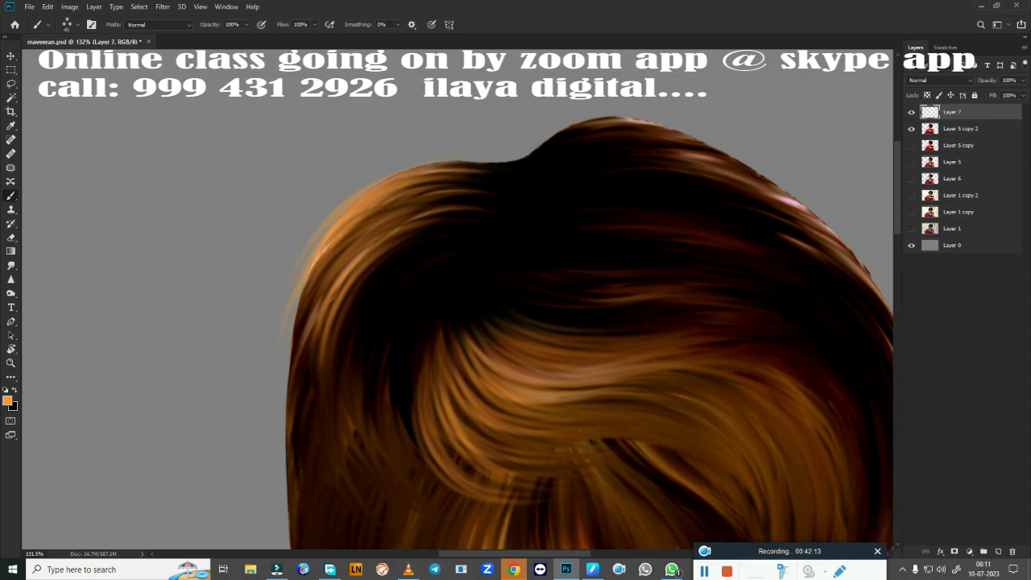
Paint light orange strands across the middle, upper-right, top and right edges of the hair
{"action": "left_click_drag", "start_coordinate": [337, 372], "coordinate": [362, 195]}
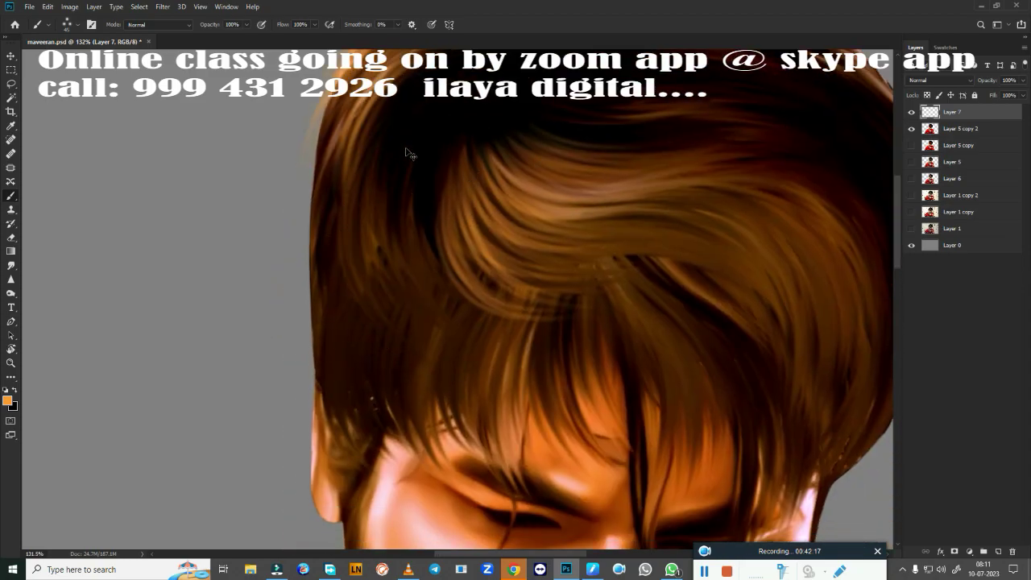
{"action": "left_click_drag", "start_coordinate": [513, 234], "coordinate": [464, 379]}
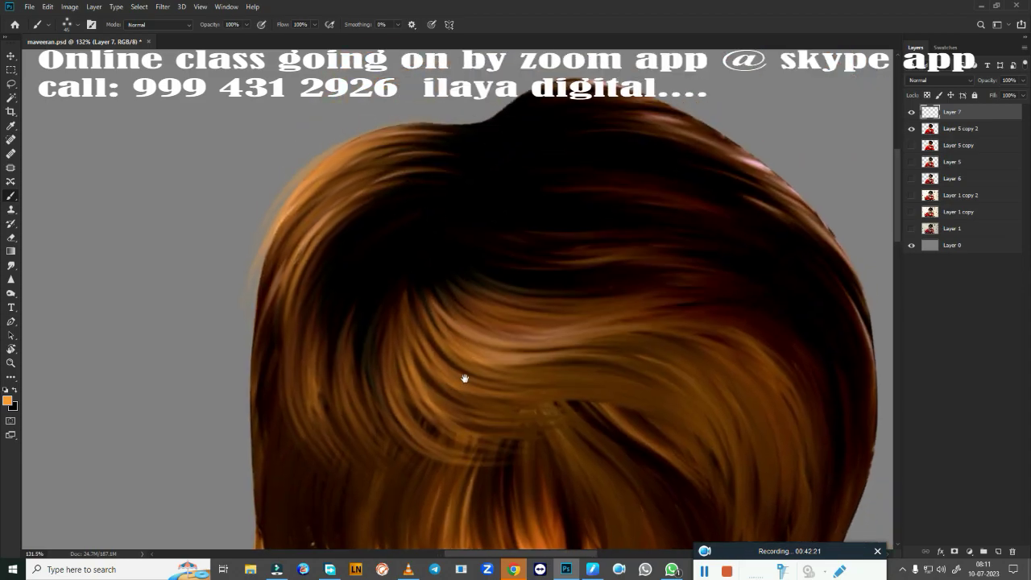
{"action": "key", "text": "ctrl+z"}
{"action": "mouse_move", "coordinate": [388, 208]}
{"action": "left_mouse_down"}
{"action": "mouse_move", "coordinate": [322, 242]}
{"action": "mouse_move", "coordinate": [368, 264]}
{"action": "mouse_move", "coordinate": [362, 391]}
{"action": "mouse_move", "coordinate": [418, 241]}
{"action": "left_mouse_up"}
{"action": "left_click_drag", "start_coordinate": [531, 274], "coordinate": [346, 338]}
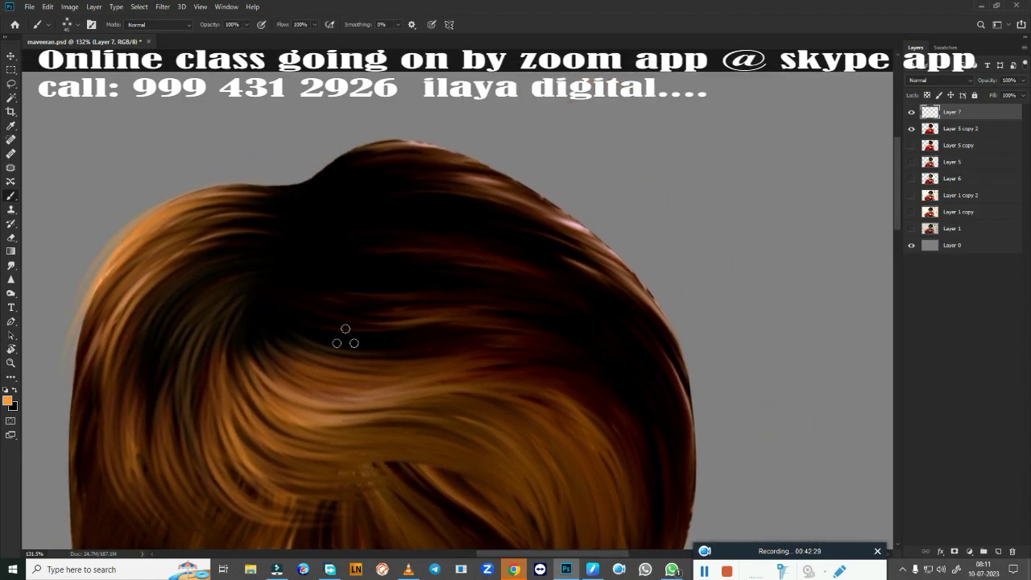
{"action": "mouse_move", "coordinate": [482, 310]}
{"action": "left_mouse_down"}
{"action": "mouse_move", "coordinate": [322, 322]}
{"action": "mouse_move", "coordinate": [355, 282]}
{"action": "left_mouse_up"}
{"action": "left_click_drag", "start_coordinate": [455, 338], "coordinate": [282, 354]}
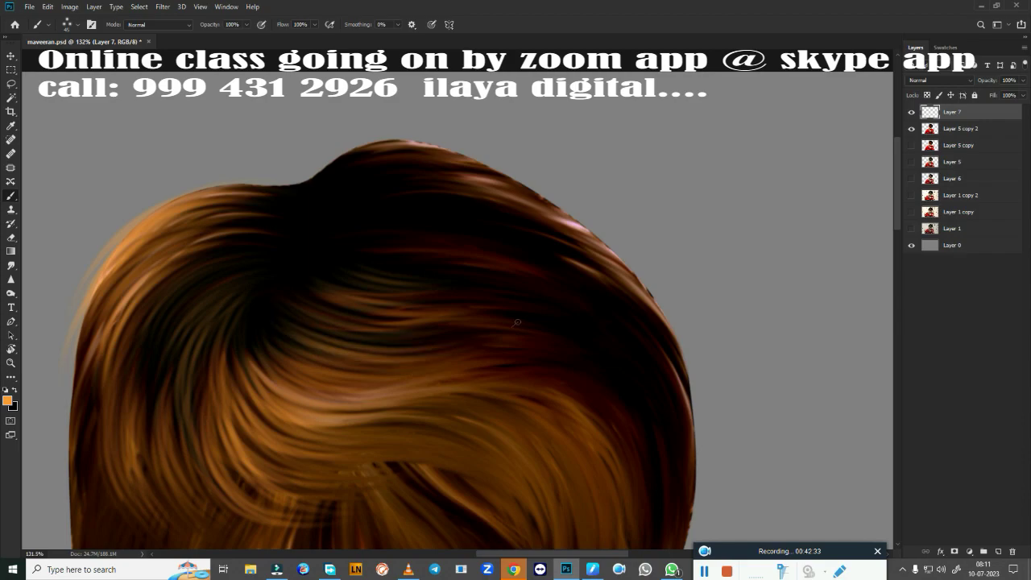
{"action": "mouse_move", "coordinate": [423, 370]}
{"action": "left_mouse_down"}
{"action": "mouse_move", "coordinate": [341, 397]}
{"action": "mouse_move", "coordinate": [394, 398]}
{"action": "left_mouse_up"}
{"action": "left_click_drag", "start_coordinate": [616, 326], "coordinate": [386, 266]}
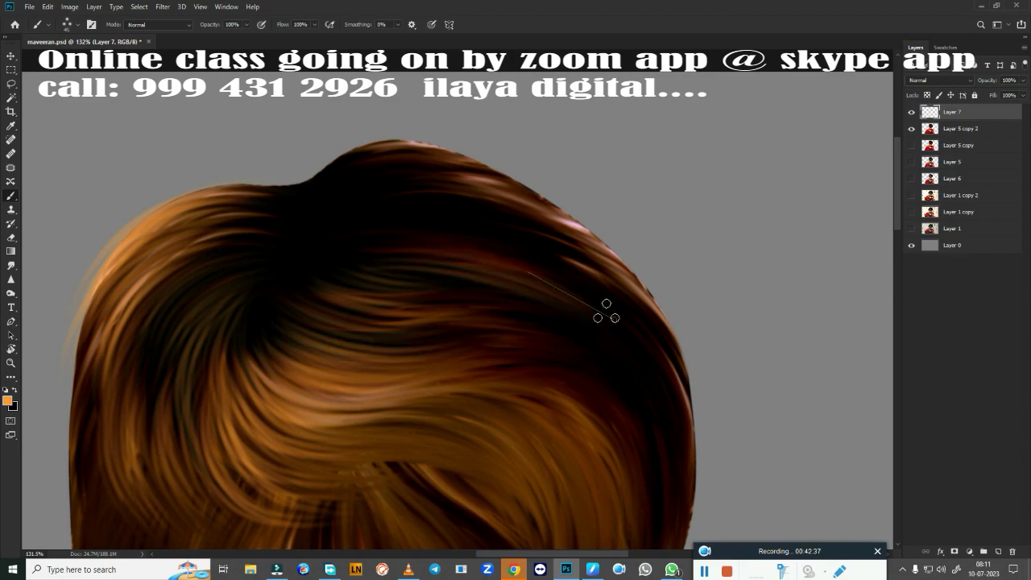
{"action": "left_click_drag", "start_coordinate": [604, 306], "coordinate": [435, 250]}
{"action": "left_click_drag", "start_coordinate": [644, 310], "coordinate": [443, 234]}
{"action": "mouse_move", "coordinate": [640, 278]}
{"action": "left_mouse_down"}
{"action": "mouse_move", "coordinate": [561, 228]}
{"action": "mouse_move", "coordinate": [391, 161]}
{"action": "left_mouse_up"}
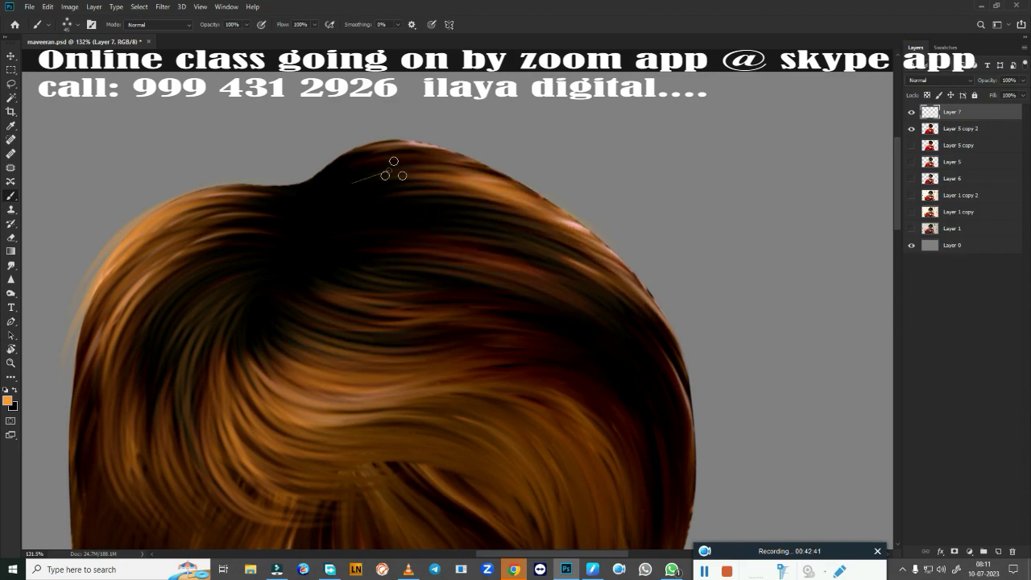
{"action": "left_click_drag", "start_coordinate": [491, 161], "coordinate": [345, 168]}
{"action": "left_click_drag", "start_coordinate": [459, 136], "coordinate": [326, 171]}
{"action": "left_click_drag", "start_coordinate": [419, 145], "coordinate": [322, 173]}
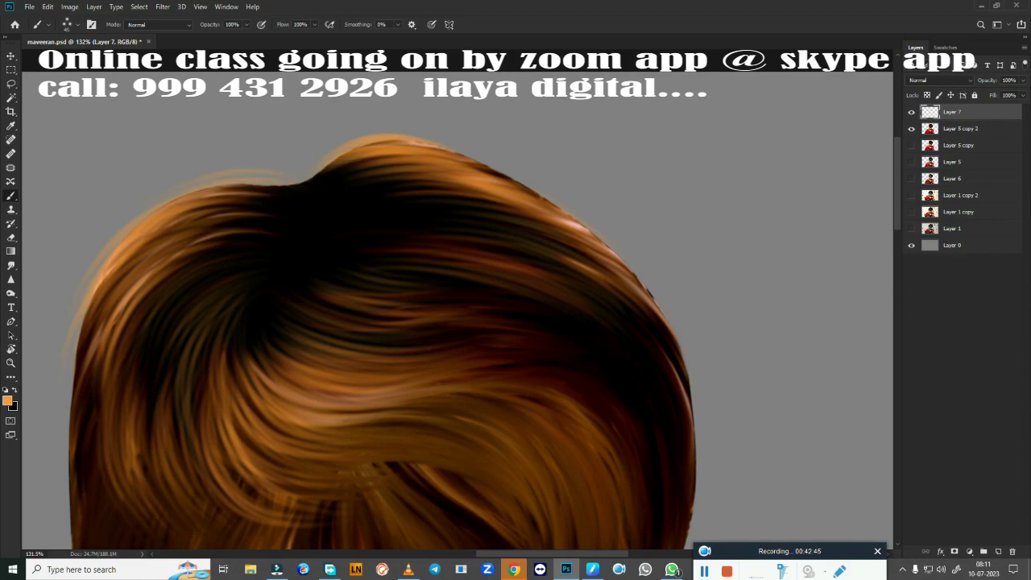
{"action": "left_click_drag", "start_coordinate": [633, 287], "coordinate": [412, 204]}
{"action": "left_click_drag", "start_coordinate": [662, 329], "coordinate": [431, 229]}
{"action": "left_click_drag", "start_coordinate": [618, 277], "coordinate": [427, 215]}
{"action": "left_click_drag", "start_coordinate": [575, 237], "coordinate": [396, 190]}
{"action": "left_click_drag", "start_coordinate": [548, 203], "coordinate": [385, 161]}
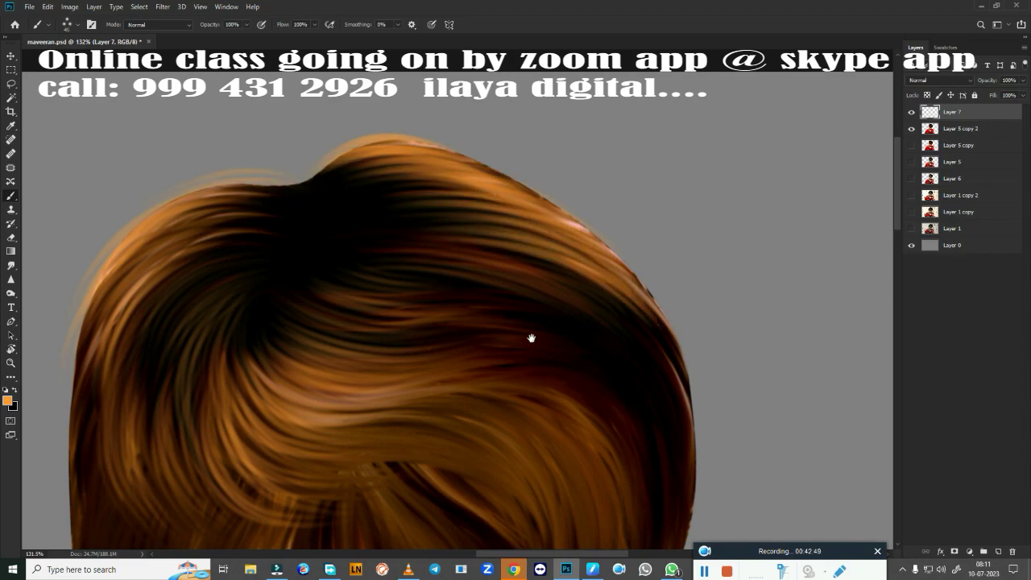
{"action": "left_click_drag", "start_coordinate": [531, 338], "coordinate": [459, 202]}
{"action": "mouse_move", "coordinate": [600, 427]}
{"action": "left_mouse_down"}
{"action": "mouse_move", "coordinate": [515, 177]}
{"action": "mouse_move", "coordinate": [575, 249]}
{"action": "left_mouse_up"}
{"action": "left_click_drag", "start_coordinate": [612, 338], "coordinate": [535, 161]}
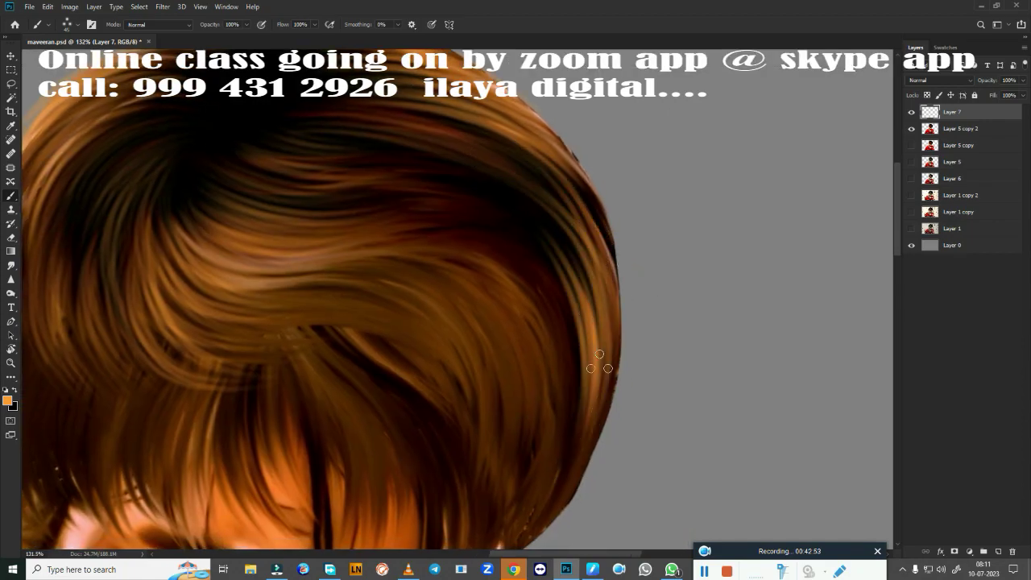
{"action": "left_click_drag", "start_coordinate": [613, 294], "coordinate": [560, 161]}
{"action": "mouse_move", "coordinate": [600, 463]}
{"action": "left_mouse_down"}
{"action": "mouse_move", "coordinate": [555, 286]}
{"action": "mouse_move", "coordinate": [286, 211]}
{"action": "left_mouse_up"}
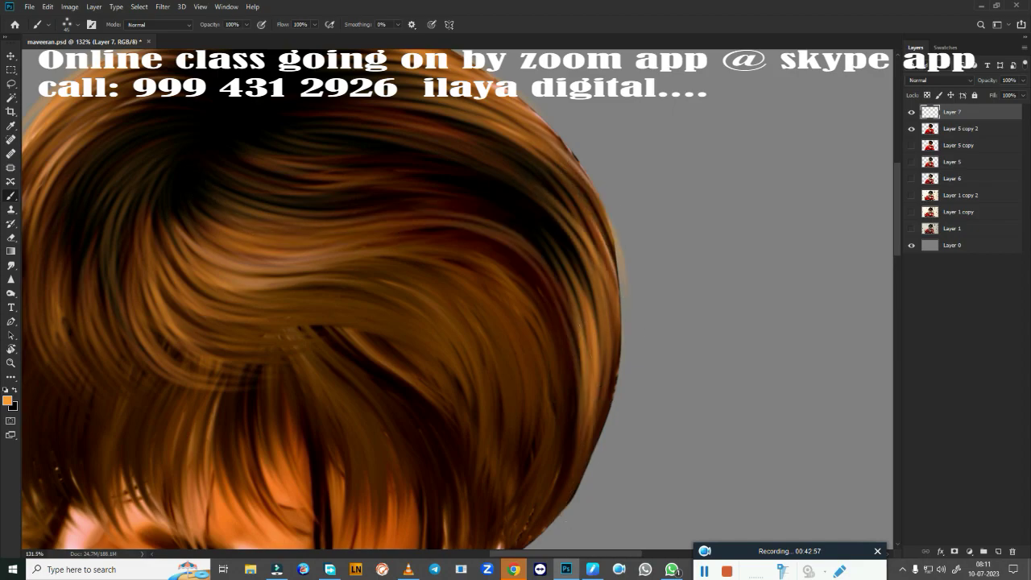
Sweep light strands up-left across the hair and repaint the upper-right strands, removing stray strokes
{"action": "left_click_drag", "start_coordinate": [517, 209], "coordinate": [273, 169]}
{"action": "left_click_drag", "start_coordinate": [359, 172], "coordinate": [237, 150]}
{"action": "left_click_drag", "start_coordinate": [372, 156], "coordinate": [266, 136]}
{"action": "left_click_drag", "start_coordinate": [380, 198], "coordinate": [240, 169]}
{"action": "left_click_drag", "start_coordinate": [375, 178], "coordinate": [265, 231]}
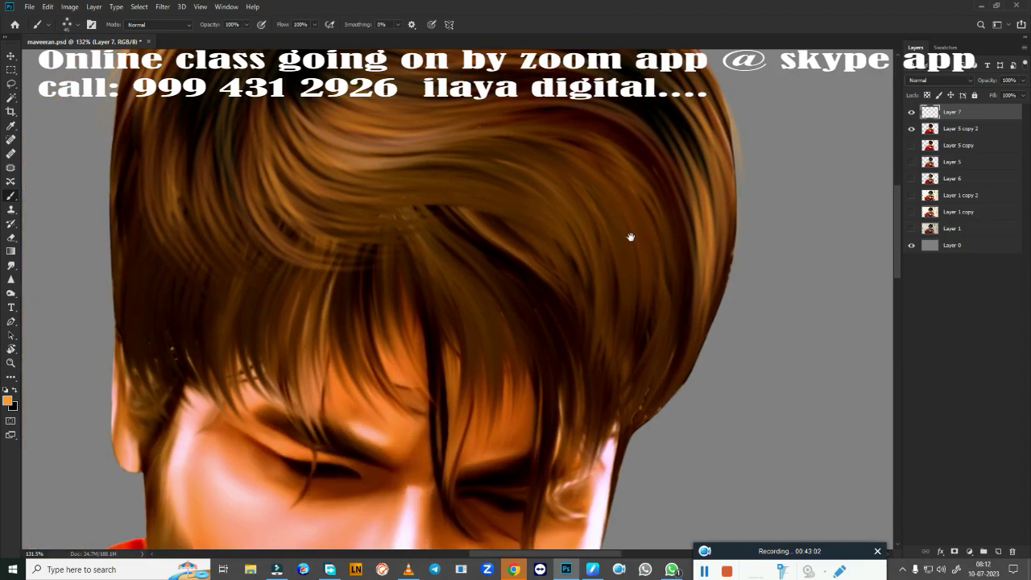
{"action": "left_click_drag", "start_coordinate": [681, 378], "coordinate": [628, 153]}
{"action": "left_click_drag", "start_coordinate": [657, 362], "coordinate": [618, 251]}
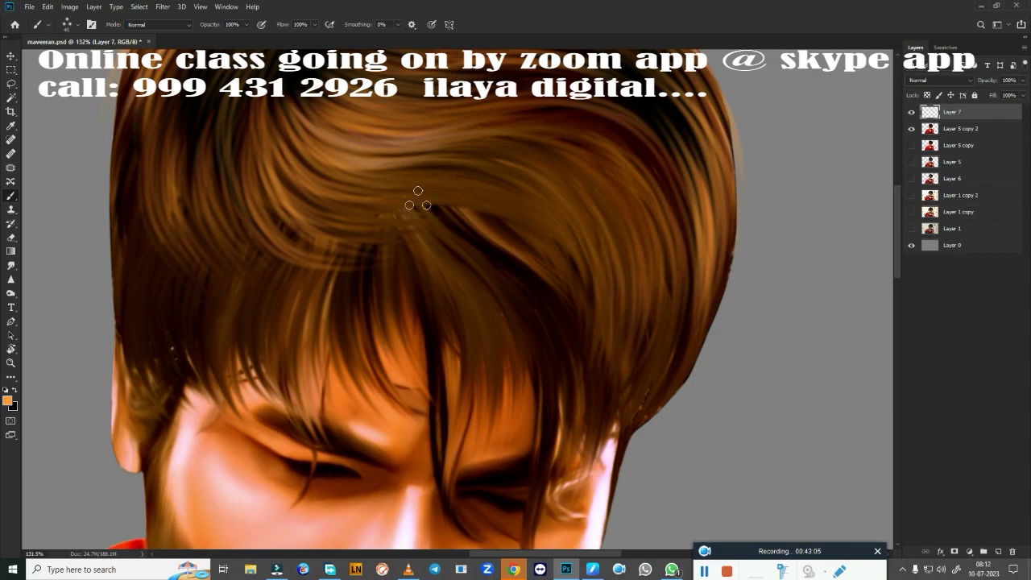
{"action": "left_click_drag", "start_coordinate": [613, 322], "coordinate": [409, 206]}
{"action": "left_click_drag", "start_coordinate": [649, 312], "coordinate": [475, 165]}
{"action": "left_click_drag", "start_coordinate": [653, 282], "coordinate": [620, 221]}
{"action": "key", "text": "ctrl+z"}
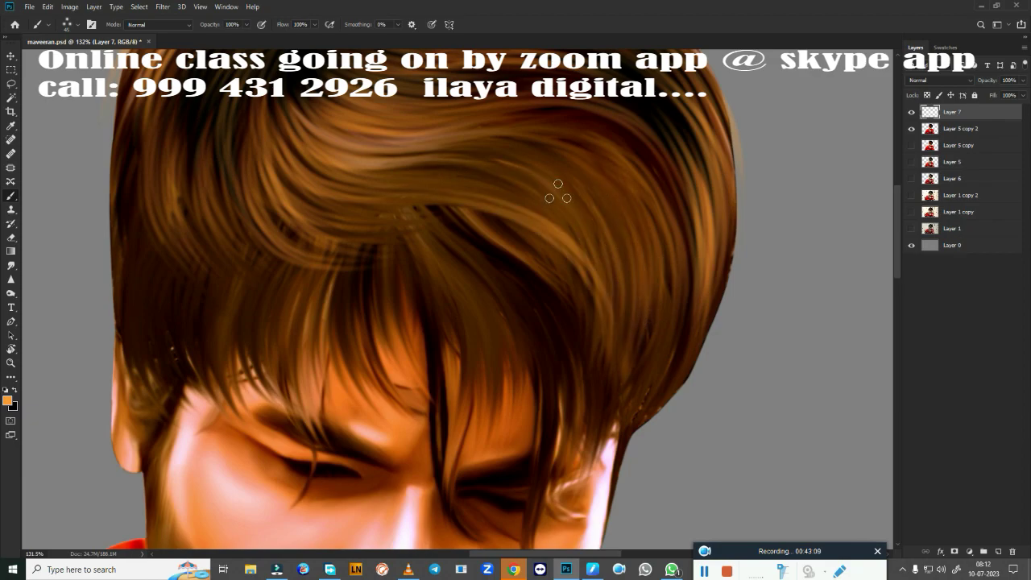
{"action": "left_click_drag", "start_coordinate": [597, 280], "coordinate": [555, 186]}
{"action": "left_click_drag", "start_coordinate": [675, 319], "coordinate": [633, 182]}
{"action": "left_click_drag", "start_coordinate": [667, 286], "coordinate": [374, 120]}
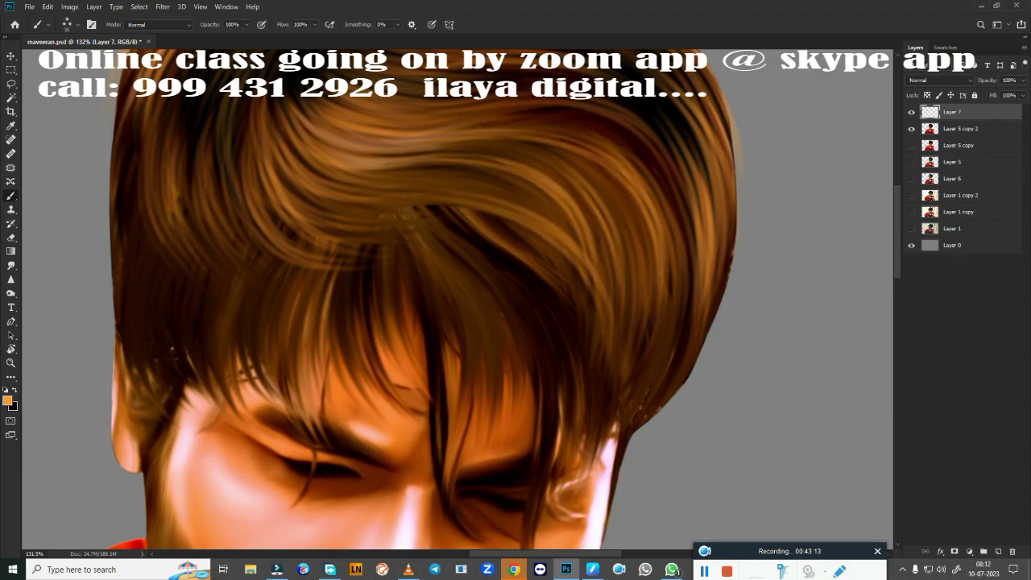
{"action": "left_click_drag", "start_coordinate": [696, 307], "coordinate": [591, 121]}
{"action": "left_click_drag", "start_coordinate": [658, 282], "coordinate": [641, 364]}
{"action": "key", "text": "ctrl+z"}
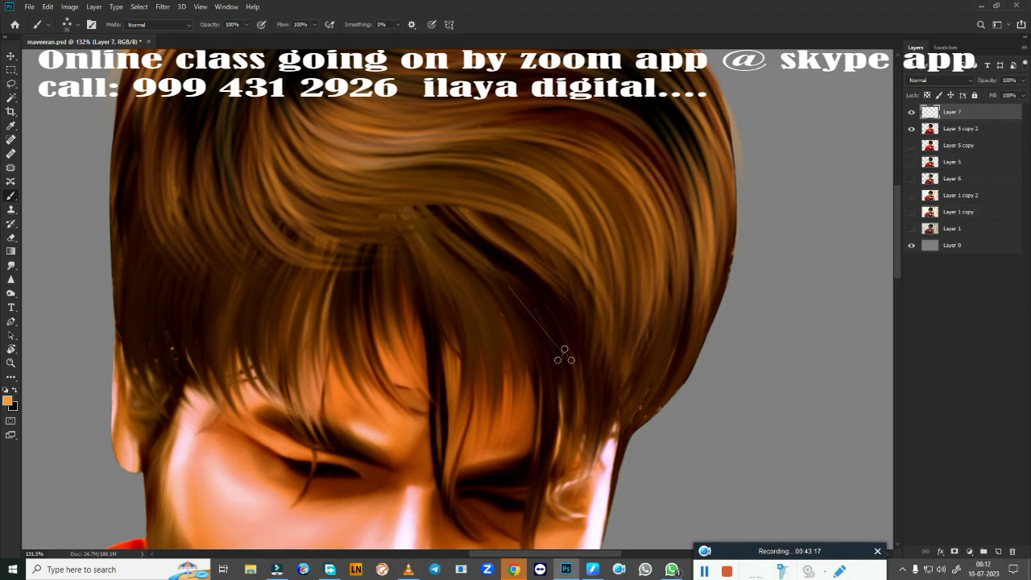
Add light strands through the fringe, the hair's right side and its left edge
{"action": "left_click_drag", "start_coordinate": [564, 354], "coordinate": [500, 270]}
{"action": "left_click_drag", "start_coordinate": [592, 419], "coordinate": [548, 278]}
{"action": "left_click_drag", "start_coordinate": [610, 451], "coordinate": [600, 314]}
{"action": "left_click_drag", "start_coordinate": [479, 402], "coordinate": [457, 270]}
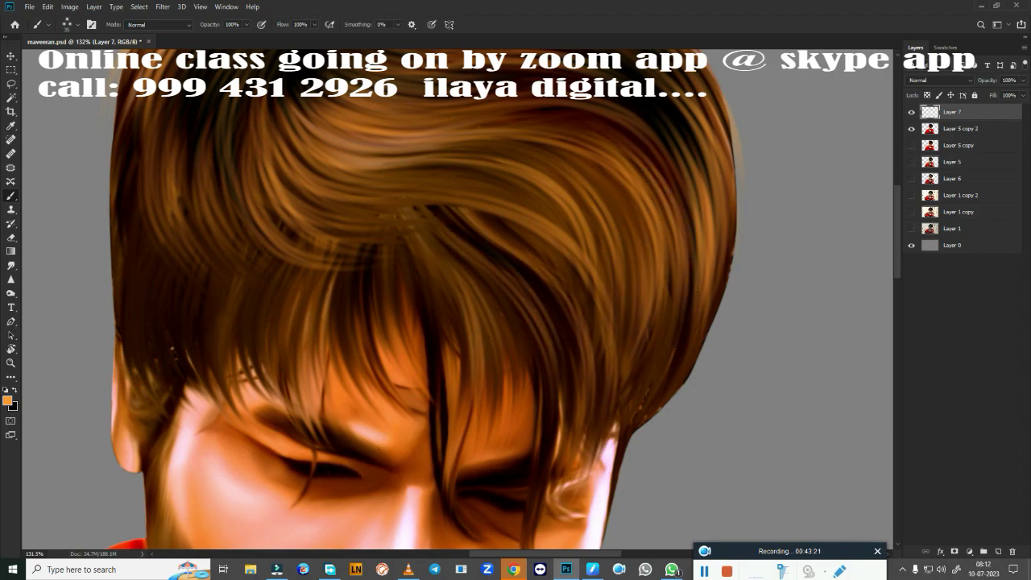
{"action": "left_click_drag", "start_coordinate": [547, 427], "coordinate": [508, 286]}
{"action": "left_click_drag", "start_coordinate": [564, 322], "coordinate": [789, 233]}
{"action": "left_click_drag", "start_coordinate": [668, 391], "coordinate": [657, 221]}
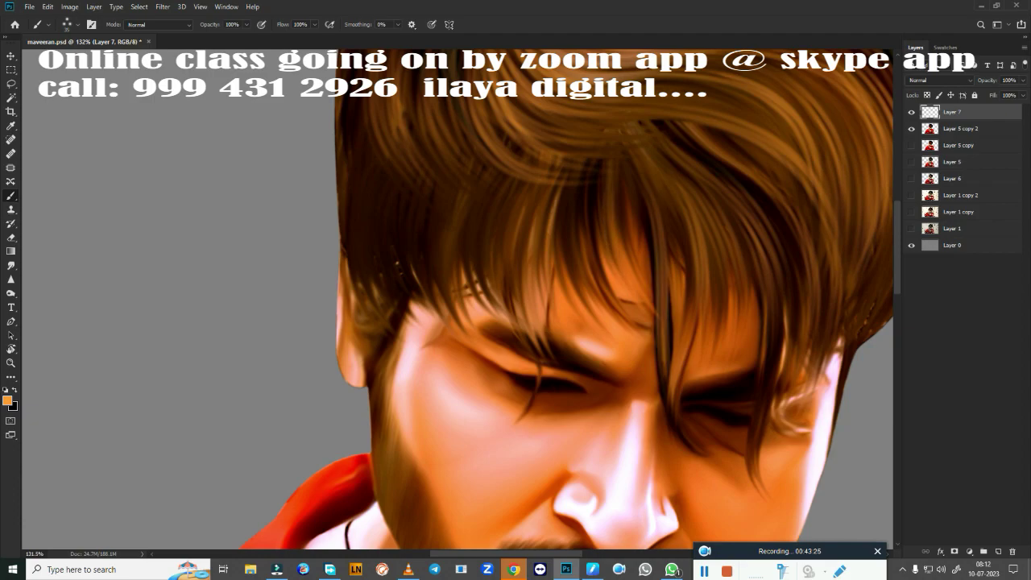
{"action": "left_click_drag", "start_coordinate": [592, 285], "coordinate": [576, 177]}
{"action": "left_click_drag", "start_coordinate": [532, 306], "coordinate": [520, 198]}
{"action": "left_click_drag", "start_coordinate": [491, 294], "coordinate": [463, 190]}
{"action": "left_click_drag", "start_coordinate": [427, 302], "coordinate": [439, 193]}
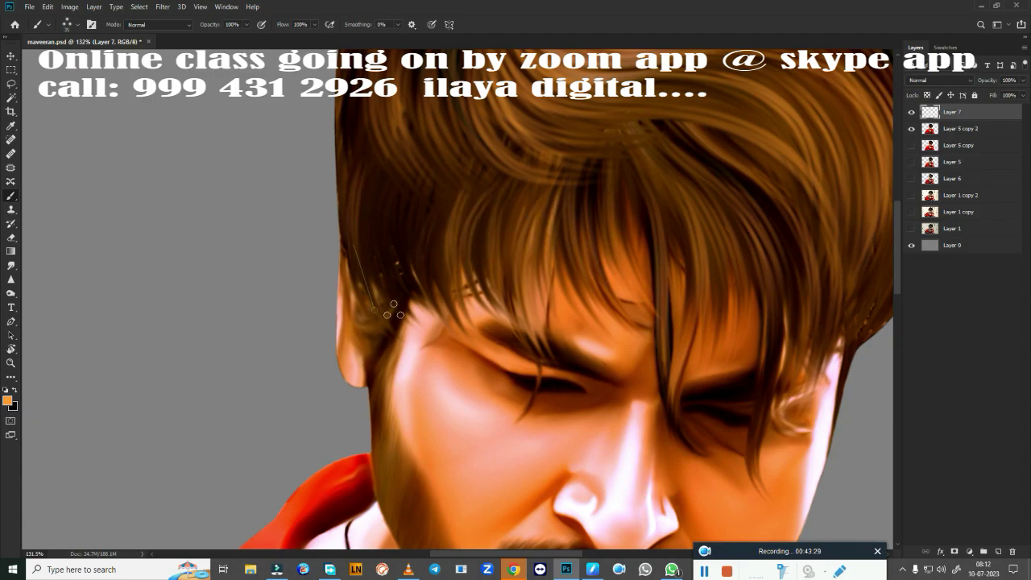
{"action": "mouse_move", "coordinate": [387, 312]}
{"action": "left_mouse_down"}
{"action": "mouse_move", "coordinate": [362, 197]}
{"action": "mouse_move", "coordinate": [387, 202]}
{"action": "left_mouse_up"}
{"action": "left_click_drag", "start_coordinate": [418, 294], "coordinate": [411, 229]}
{"action": "left_click_drag", "start_coordinate": [480, 276], "coordinate": [504, 405]}
{"action": "left_click_drag", "start_coordinate": [378, 298], "coordinate": [382, 121]}
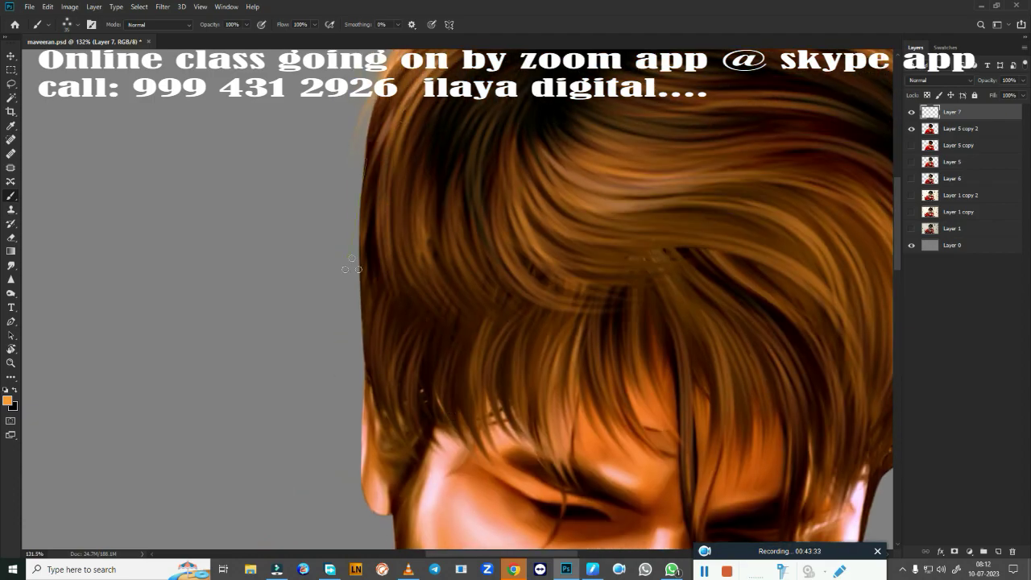
{"action": "left_click_drag", "start_coordinate": [359, 277], "coordinate": [366, 141]}
{"action": "left_click_drag", "start_coordinate": [399, 306], "coordinate": [410, 161]}
{"action": "left_click_drag", "start_coordinate": [435, 322], "coordinate": [430, 185]}
{"action": "left_click_drag", "start_coordinate": [596, 426], "coordinate": [524, 201]}
{"action": "left_click_drag", "start_coordinate": [330, 234], "coordinate": [342, 140]}
{"action": "left_click_drag", "start_coordinate": [355, 242], "coordinate": [372, 149]}
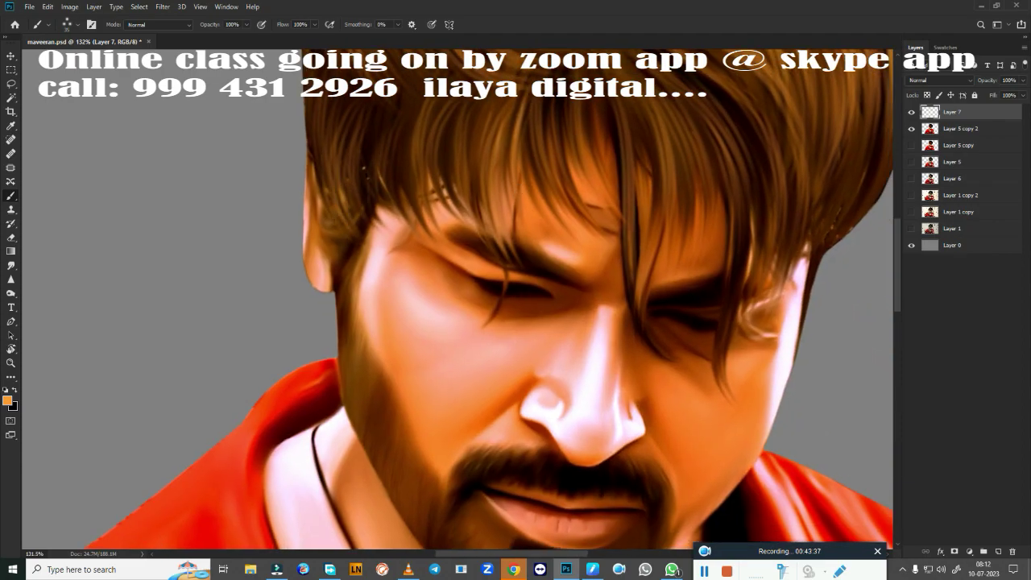
Finish light orange strands across the fringe toward its right side, then fit the portrait on screen
{"action": "left_click_drag", "start_coordinate": [388, 221], "coordinate": [375, 139]}
{"action": "left_click_drag", "start_coordinate": [435, 232], "coordinate": [415, 134]}
{"action": "left_click_drag", "start_coordinate": [475, 259], "coordinate": [459, 133]}
{"action": "key", "text": "ctrl+z"}
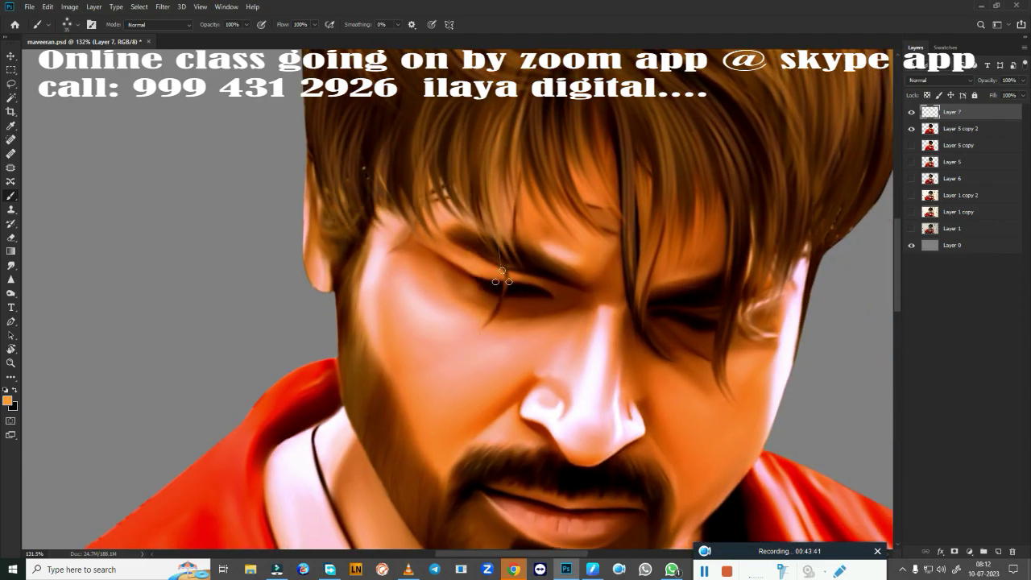
{"action": "left_click_drag", "start_coordinate": [564, 217], "coordinate": [539, 103]}
{"action": "left_click_drag", "start_coordinate": [624, 203], "coordinate": [604, 81]}
{"action": "left_click_drag", "start_coordinate": [672, 223], "coordinate": [643, 106]}
{"action": "left_click_drag", "start_coordinate": [688, 221], "coordinate": [661, 108]}
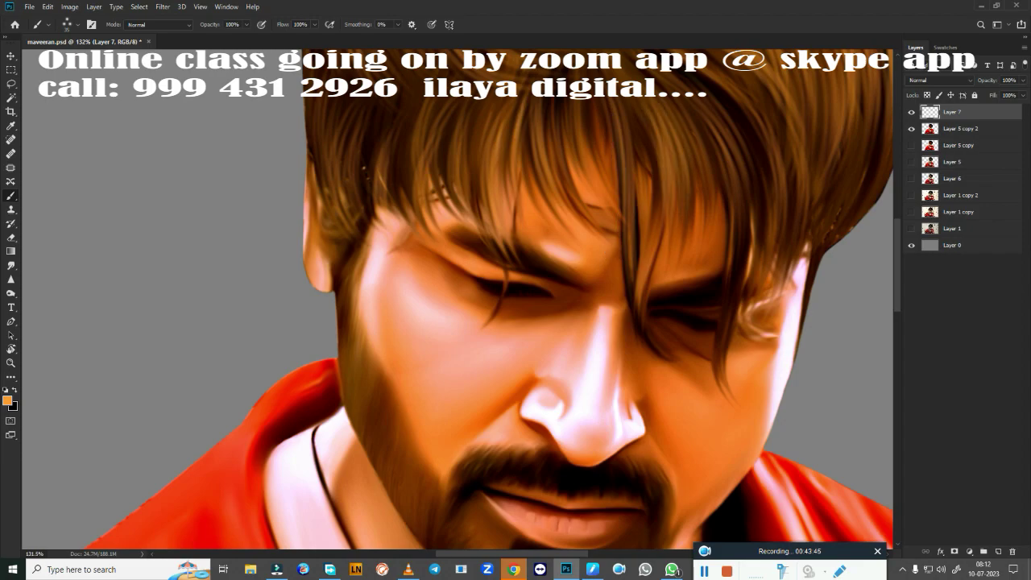
{"action": "left_click_drag", "start_coordinate": [715, 210], "coordinate": [694, 122]}
{"action": "left_click_drag", "start_coordinate": [742, 307], "coordinate": [723, 141]}
{"action": "left_click_drag", "start_coordinate": [754, 285], "coordinate": [723, 119]}
{"action": "left_click_drag", "start_coordinate": [801, 248], "coordinate": [786, 165]}
{"action": "key", "text": "ctrl+0"}
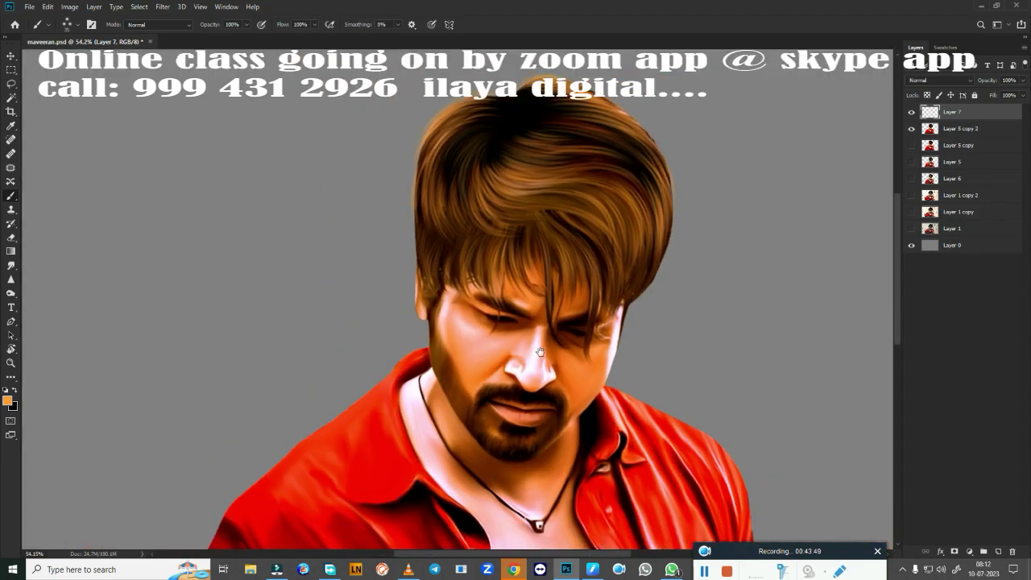
Choose a pale foreground colour and paint light strands across the upper hair
{"action": "left_click", "coordinate": [8, 400]}
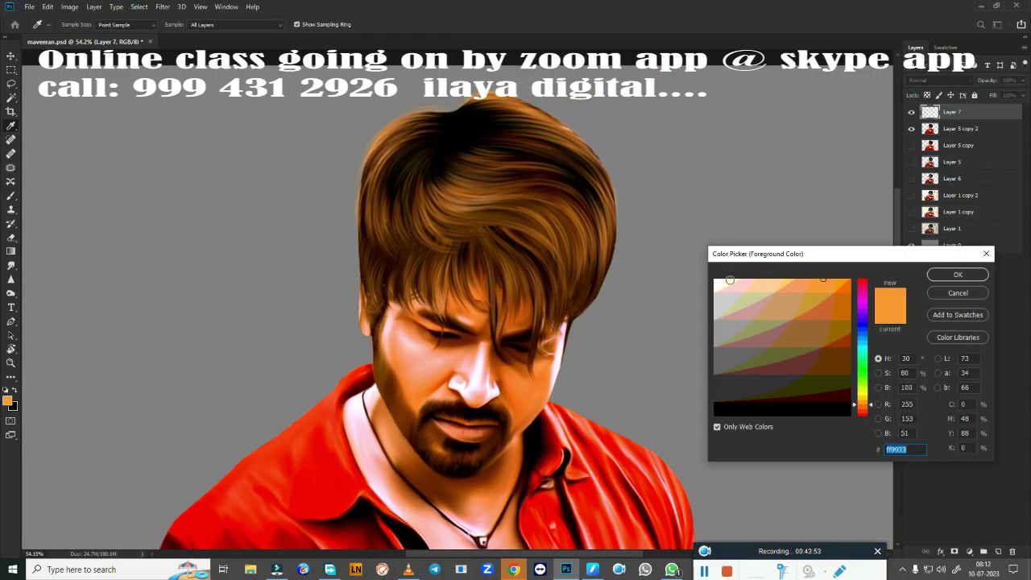
{"action": "left_click", "coordinate": [729, 279]}
{"action": "left_click", "coordinate": [957, 275]}
{"action": "scroll", "coordinate": [509, 170], "scroll_direction": "up", "scroll_amount": 3}
{"action": "scroll", "coordinate": [509, 169], "scroll_direction": "up", "scroll_amount": 2}
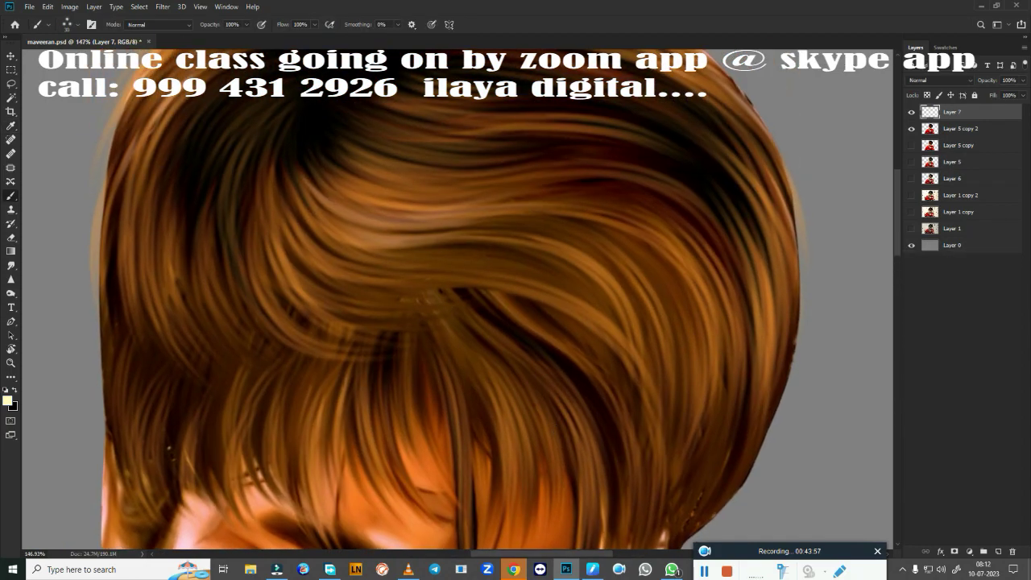
{"action": "left_click_drag", "start_coordinate": [306, 150], "coordinate": [380, 219]}
{"action": "left_click_drag", "start_coordinate": [315, 153], "coordinate": [395, 211]}
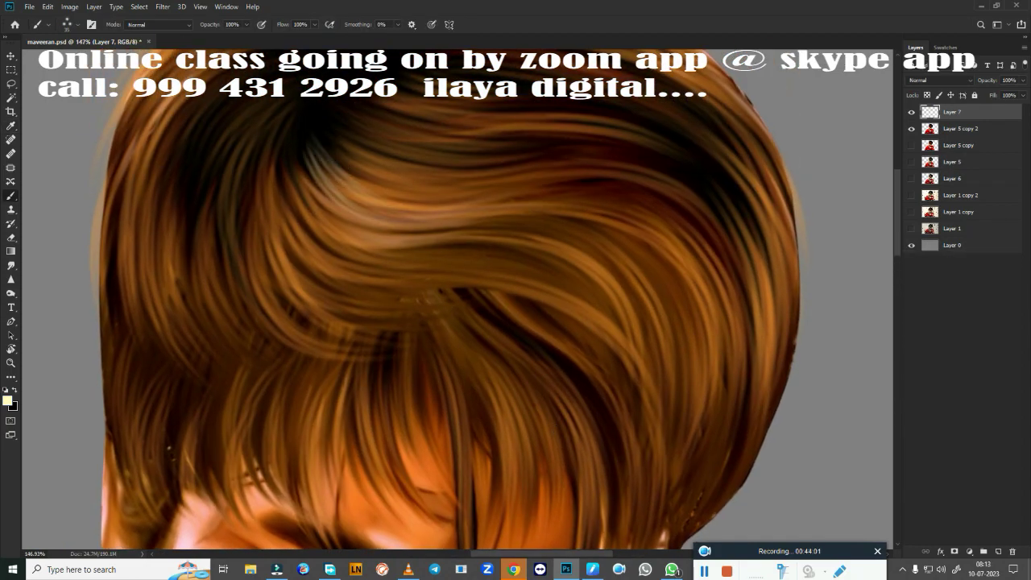
{"action": "left_click_drag", "start_coordinate": [330, 129], "coordinate": [472, 189]}
{"action": "left_click_drag", "start_coordinate": [355, 109], "coordinate": [483, 145]}
{"action": "left_click_drag", "start_coordinate": [299, 153], "coordinate": [375, 238]}
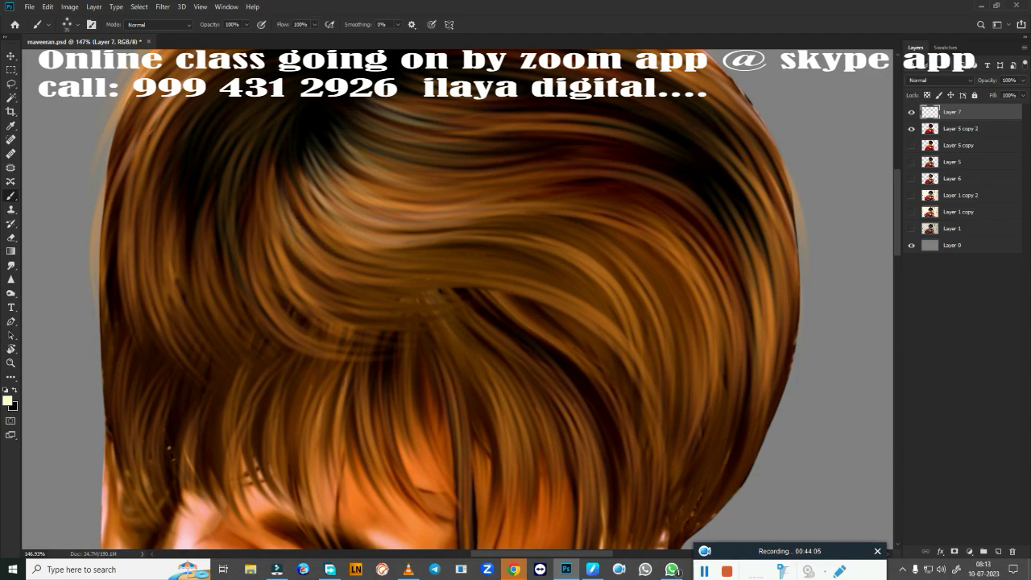
Switch to white and paint highlight strands over the left and top of the hair
{"action": "left_click", "coordinate": [7, 400]}
{"action": "scroll", "coordinate": [375, 244], "scroll_direction": "up", "scroll_amount": 3}
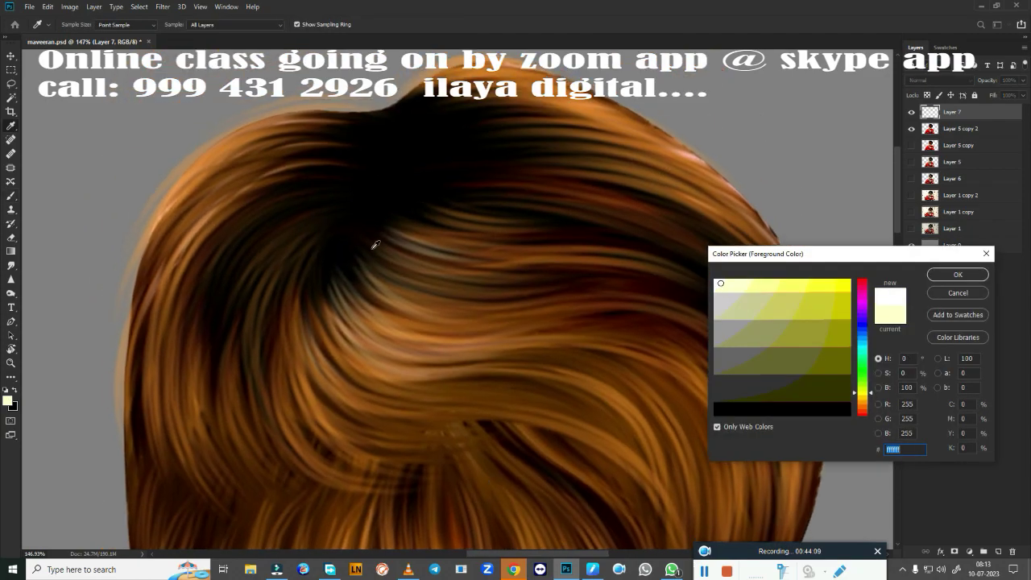
{"action": "left_click", "coordinate": [934, 280]}
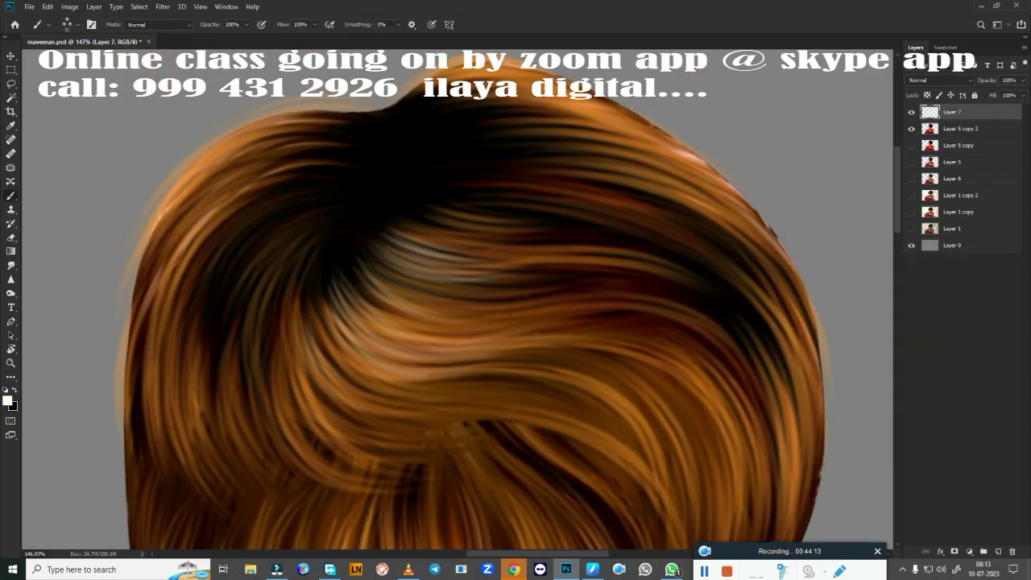
{"action": "left_click_drag", "start_coordinate": [265, 363], "coordinate": [304, 234]}
{"action": "left_click_drag", "start_coordinate": [222, 370], "coordinate": [266, 233]}
{"action": "left_click_drag", "start_coordinate": [169, 354], "coordinate": [278, 201]}
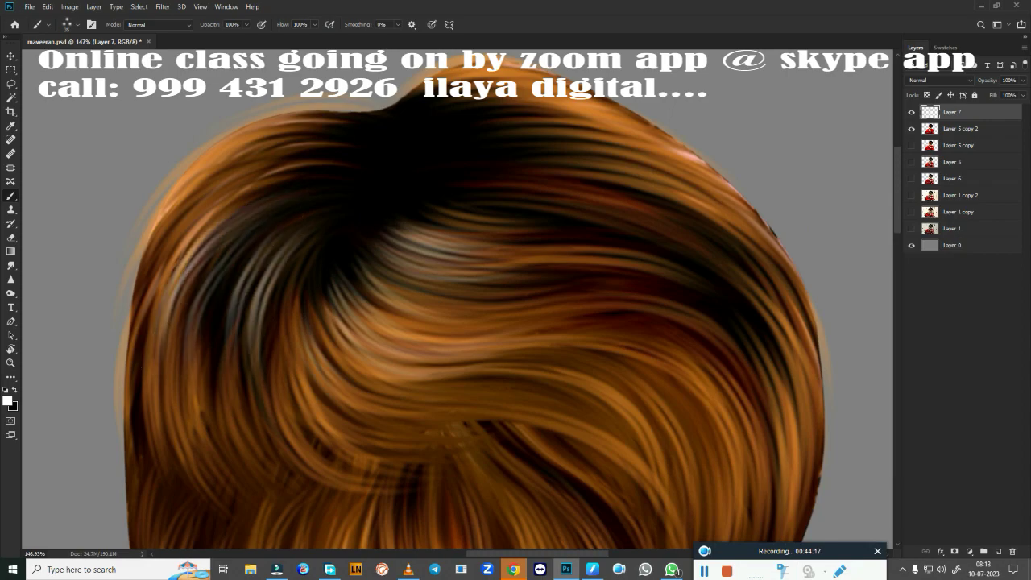
{"action": "left_click_drag", "start_coordinate": [141, 290], "coordinate": [322, 145]}
{"action": "left_click_drag", "start_coordinate": [161, 202], "coordinate": [314, 121]}
{"action": "left_click_drag", "start_coordinate": [169, 322], "coordinate": [346, 169]}
{"action": "left_click_drag", "start_coordinate": [173, 302], "coordinate": [338, 161]}
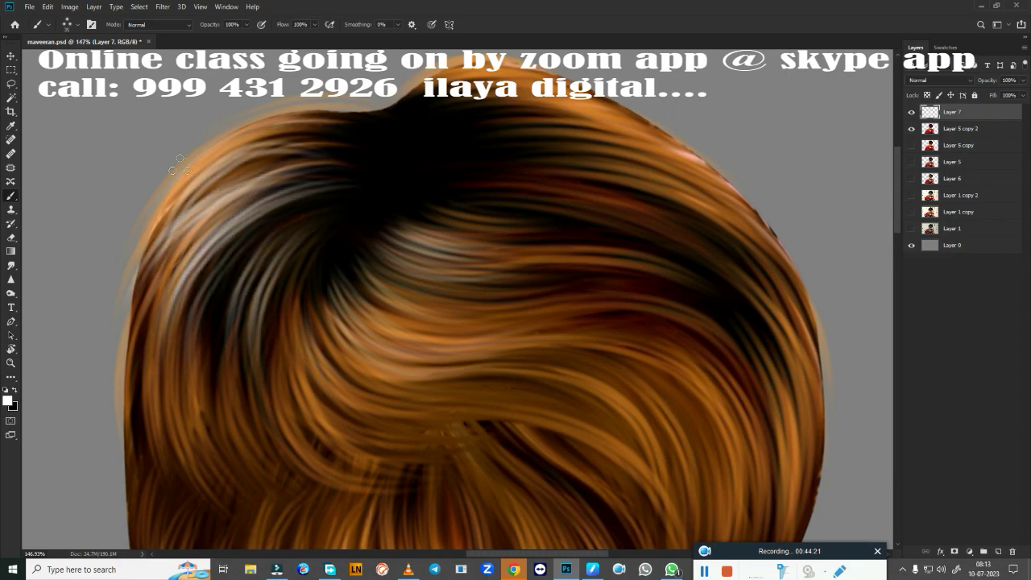
{"action": "left_click_drag", "start_coordinate": [149, 245], "coordinate": [282, 101]}
Paint white highlights along the hair's top right edge and right side
{"action": "left_click_drag", "start_coordinate": [129, 259], "coordinate": [24, 322]}
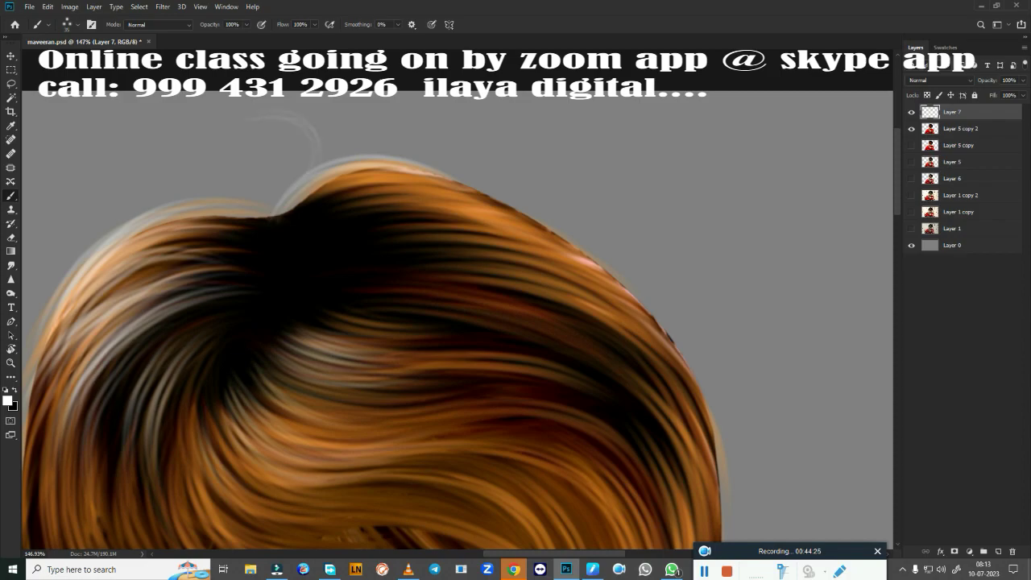
{"action": "left_click_drag", "start_coordinate": [314, 165], "coordinate": [583, 234]}
{"action": "key", "text": "ctrl+z"}
{"action": "left_click_drag", "start_coordinate": [354, 173], "coordinate": [627, 275]}
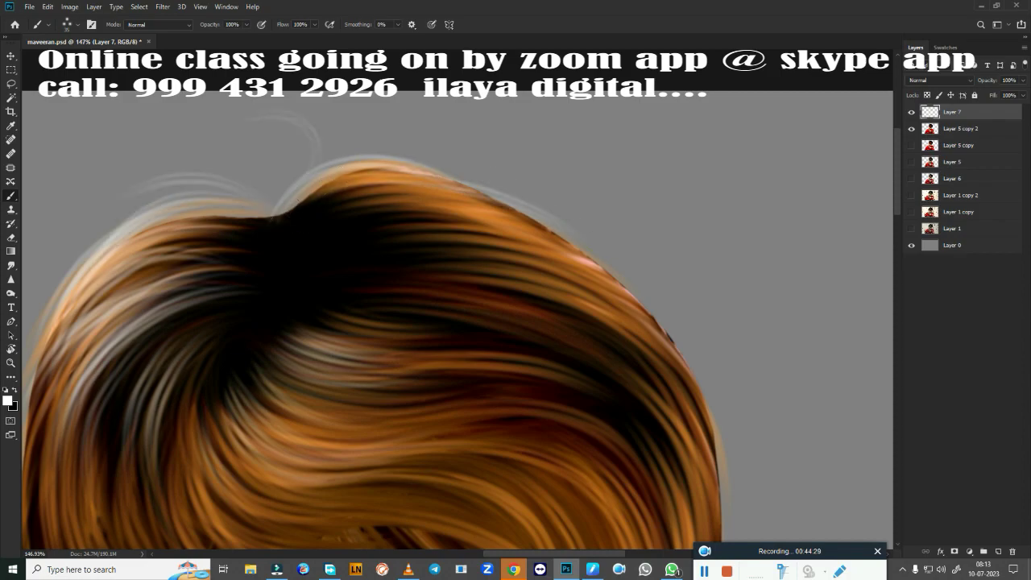
{"action": "left_click_drag", "start_coordinate": [387, 237], "coordinate": [692, 403]}
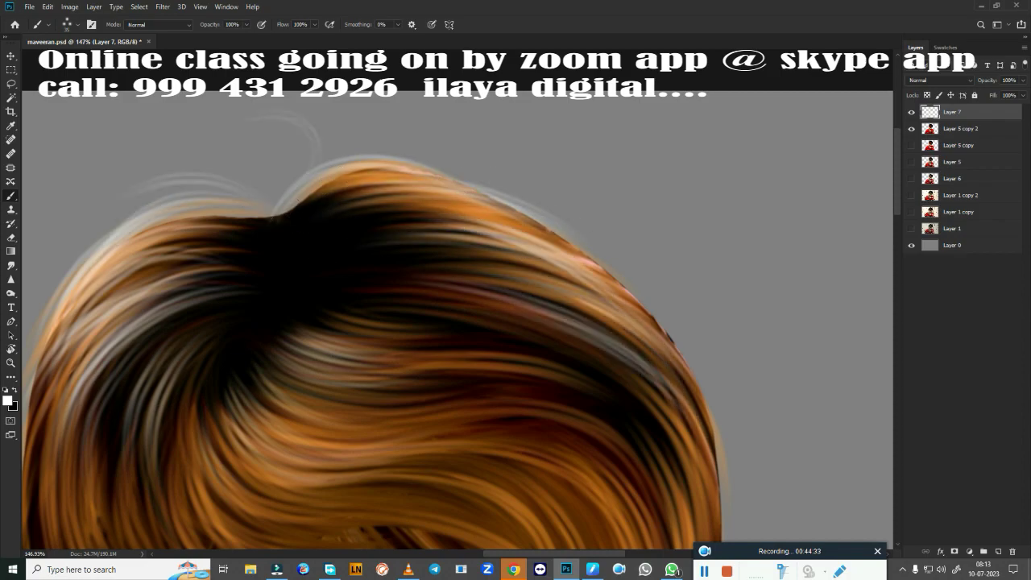
{"action": "mouse_move", "coordinate": [542, 408]}
{"action": "left_mouse_down"}
{"action": "mouse_move", "coordinate": [556, 394]}
{"action": "mouse_move", "coordinate": [596, 209]}
{"action": "left_mouse_up"}
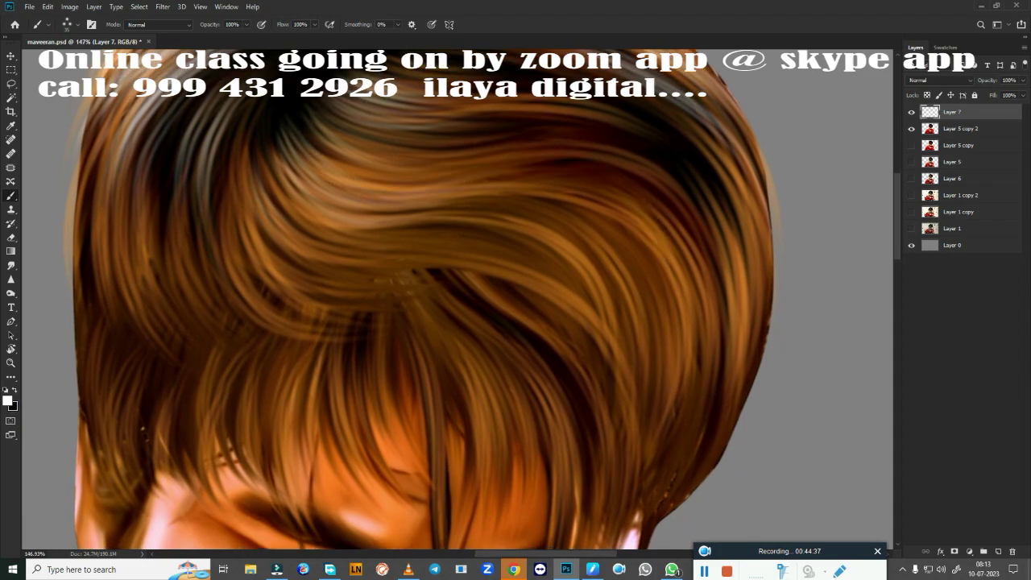
{"action": "left_click", "coordinate": [413, 264], "text": "shift"}
{"action": "mouse_move", "coordinate": [563, 327]}
{"action": "left_mouse_down"}
{"action": "mouse_move", "coordinate": [568, 206]}
{"action": "mouse_move", "coordinate": [608, 322]}
{"action": "left_mouse_up"}
{"action": "left_click_drag", "start_coordinate": [721, 193], "coordinate": [684, 322]}
{"action": "left_click_drag", "start_coordinate": [790, 117], "coordinate": [744, 298]}
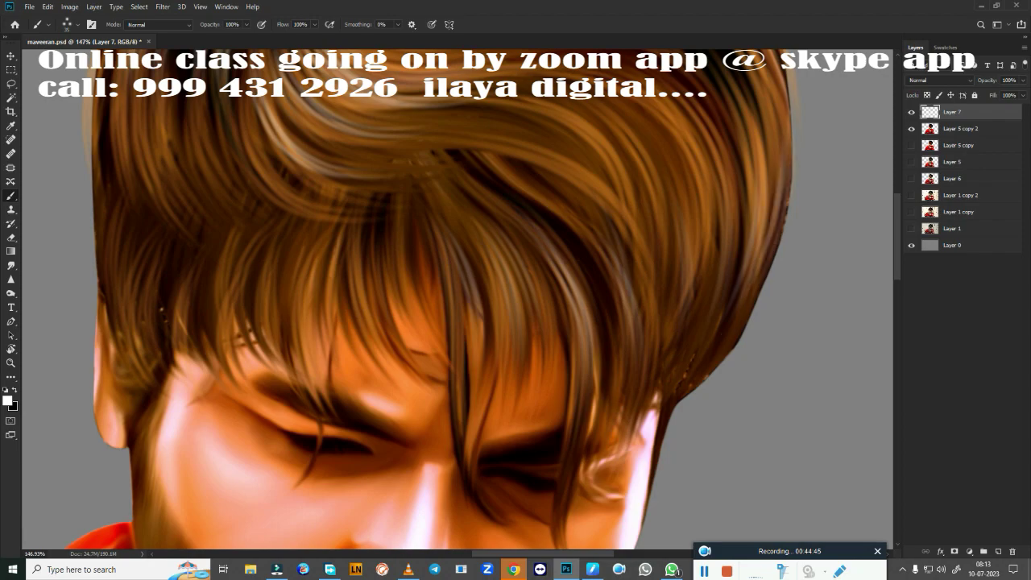
{"action": "left_click_drag", "start_coordinate": [724, 201], "coordinate": [685, 363]}
Add more light strands down the left side of the hair, plus one final strand
{"action": "left_click_drag", "start_coordinate": [388, 233], "coordinate": [377, 364]}
{"action": "left_click_drag", "start_coordinate": [296, 242], "coordinate": [284, 362]}
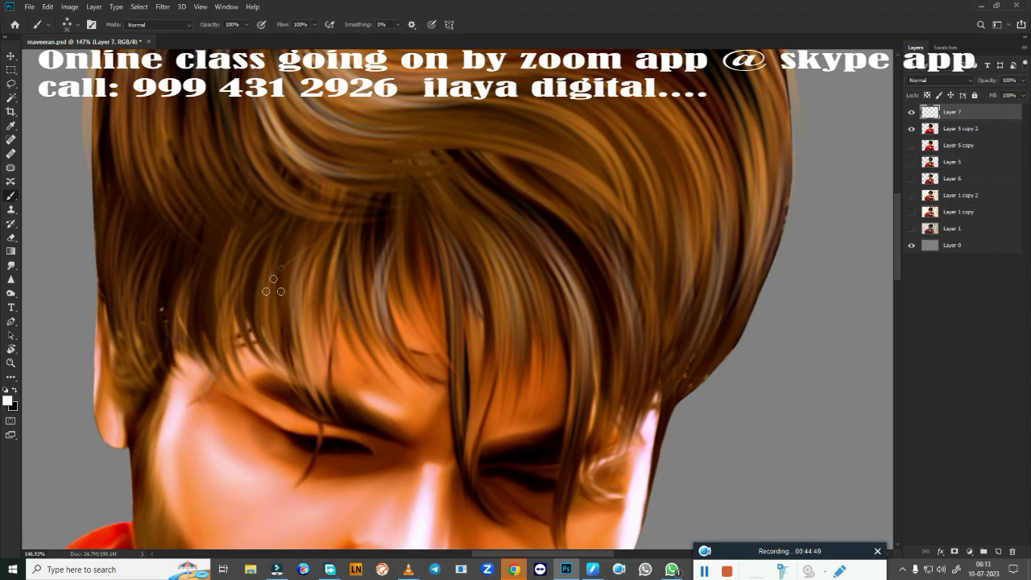
{"action": "left_click_drag", "start_coordinate": [242, 241], "coordinate": [229, 360]}
{"action": "left_click_drag", "start_coordinate": [121, 211], "coordinate": [113, 334]}
{"action": "left_click_drag", "start_coordinate": [161, 253], "coordinate": [152, 355]}
{"action": "left_click_drag", "start_coordinate": [346, 374], "coordinate": [596, 478]}
{"action": "left_click_drag", "start_coordinate": [372, 168], "coordinate": [393, 371]}
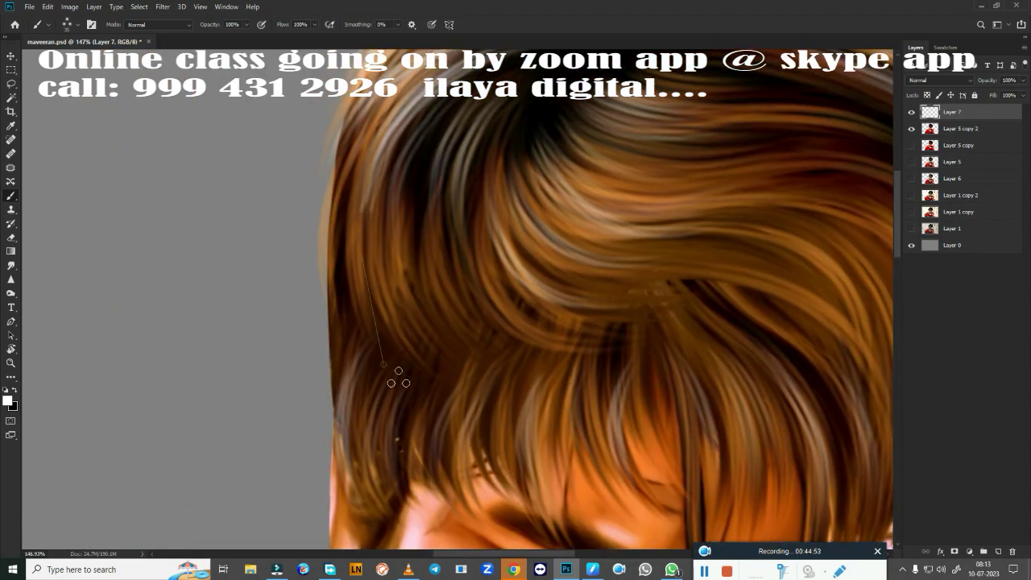
{"action": "left_click_drag", "start_coordinate": [431, 174], "coordinate": [415, 333]}
{"action": "mouse_move", "coordinate": [351, 127]}
{"action": "left_mouse_down"}
{"action": "mouse_move", "coordinate": [391, 368]}
{"action": "mouse_move", "coordinate": [138, 175]}
{"action": "left_mouse_up"}
{"action": "left_click_drag", "start_coordinate": [447, 140], "coordinate": [423, 372]}
{"action": "mouse_move", "coordinate": [555, 161]}
{"action": "left_mouse_down"}
{"action": "mouse_move", "coordinate": [540, 354]}
{"action": "mouse_move", "coordinate": [736, 382]}
{"action": "left_mouse_up"}
Set the foreground colour to yellow and paint yellow strands on the hair's left side
{"action": "left_click", "coordinate": [7, 400]}
{"action": "left_click", "coordinate": [862, 395]}
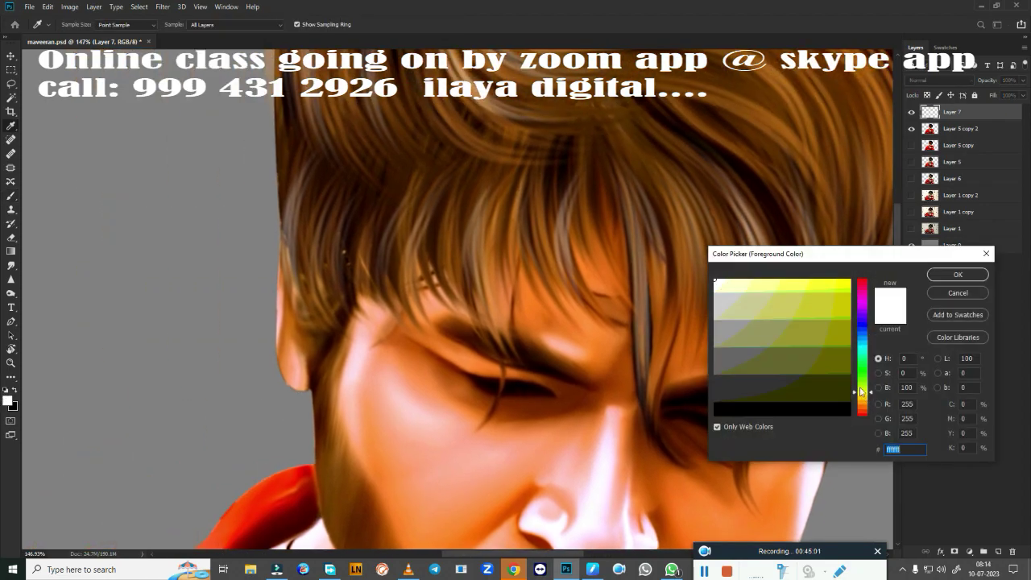
{"action": "left_click", "coordinate": [844, 284]}
{"action": "left_click", "coordinate": [957, 274]}
{"action": "mouse_move", "coordinate": [487, 122]}
{"action": "left_mouse_down"}
{"action": "mouse_move", "coordinate": [374, 308]}
{"action": "mouse_move", "coordinate": [299, 156]}
{"action": "mouse_move", "coordinate": [370, 172]}
{"action": "left_mouse_up"}
{"action": "left_click_drag", "start_coordinate": [197, 89], "coordinate": [109, 273]}
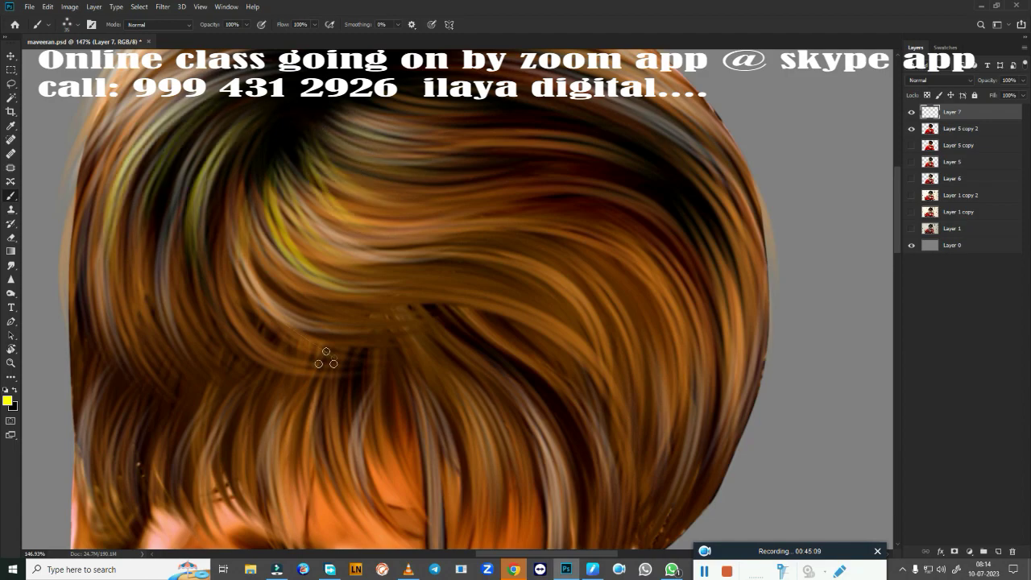
Paint yellow strokes along the top of the hair and across the fringe
{"action": "left_click_drag", "start_coordinate": [589, 340], "coordinate": [524, 396]}
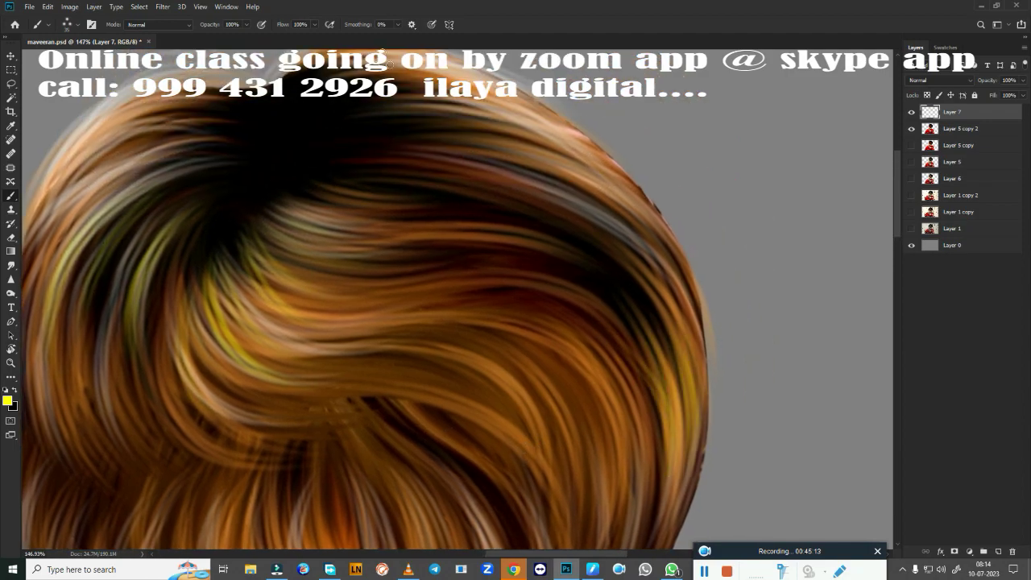
{"action": "left_click_drag", "start_coordinate": [600, 171], "coordinate": [752, 251]}
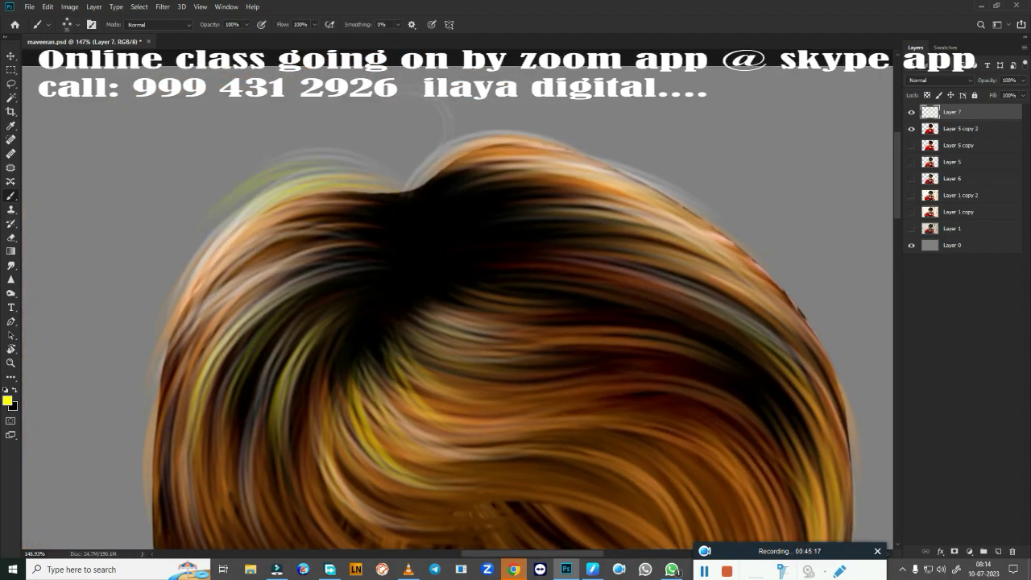
{"action": "left_click_drag", "start_coordinate": [447, 161], "coordinate": [560, 149]}
{"action": "scroll", "coordinate": [304, 228], "scroll_direction": "down", "scroll_amount": 5}
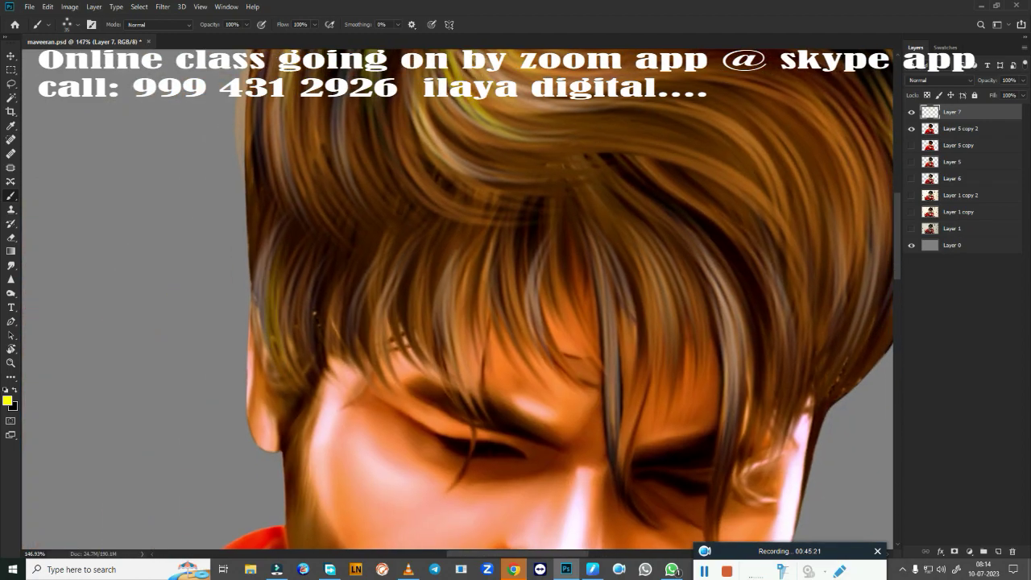
{"action": "left_click_drag", "start_coordinate": [439, 249], "coordinate": [475, 359]}
{"action": "left_click_drag", "start_coordinate": [407, 249], "coordinate": [427, 334]}
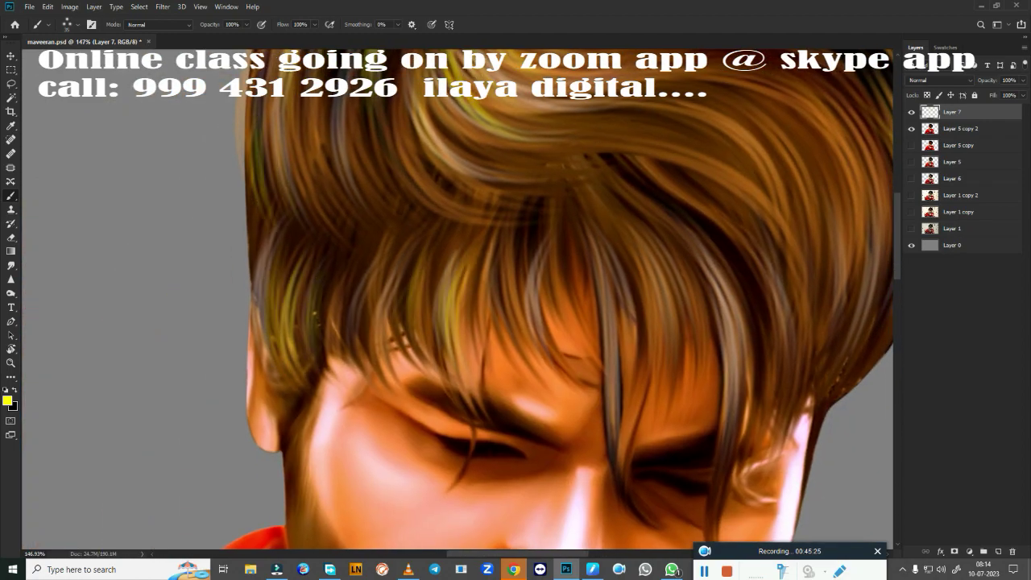
Brush yellow strands down the fringe's right side, then zoom out to the whole portrait
{"action": "left_click_drag", "start_coordinate": [600, 257], "coordinate": [612, 443]}
{"action": "left_click_drag", "start_coordinate": [628, 229], "coordinate": [681, 370]}
{"action": "left_click_drag", "start_coordinate": [676, 225], "coordinate": [745, 407]}
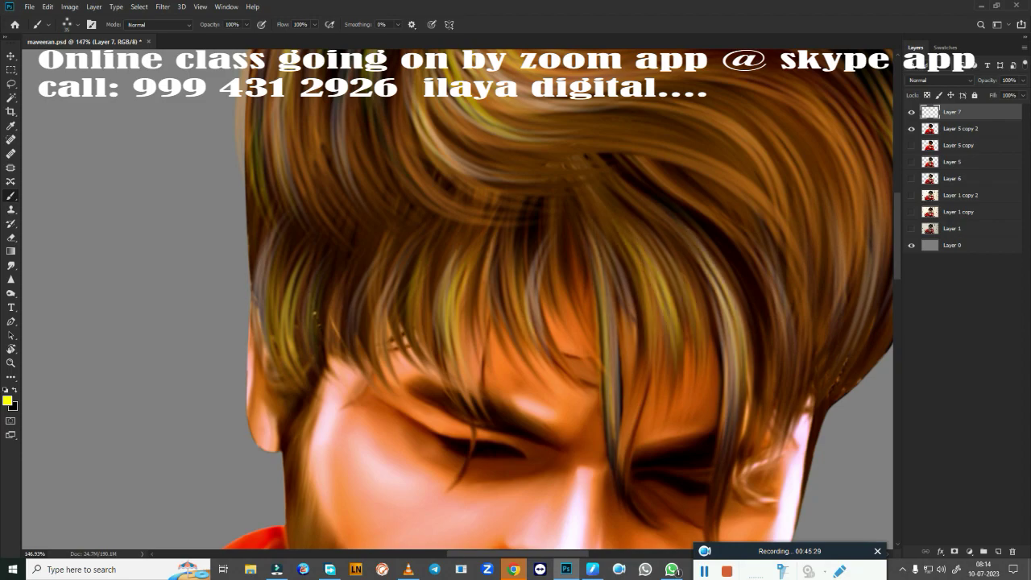
{"action": "left_click_drag", "start_coordinate": [692, 262], "coordinate": [729, 450]}
{"action": "left_click_drag", "start_coordinate": [721, 229], "coordinate": [772, 370]}
{"action": "scroll", "coordinate": [630, 482], "scroll_direction": "down", "scroll_amount": 3}
{"action": "scroll", "coordinate": [585, 382], "scroll_direction": "down", "scroll_amount": 3}
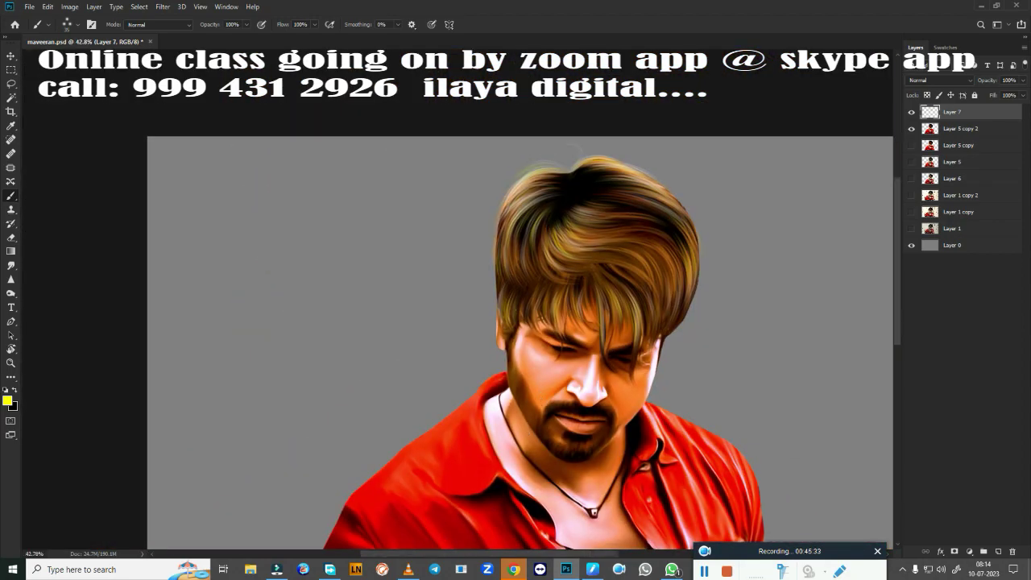
{"action": "left_click_drag", "start_coordinate": [515, 389], "coordinate": [492, 386]}
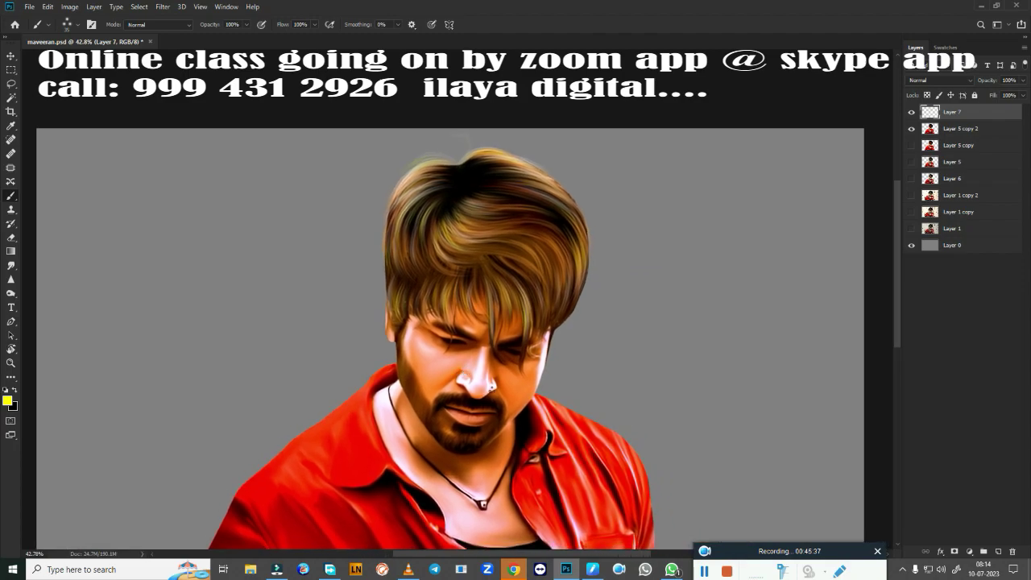